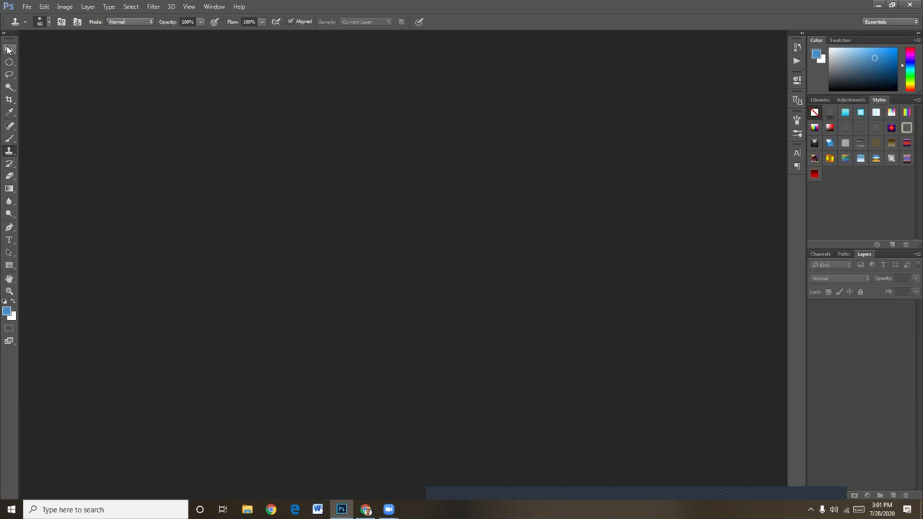
Select the Move tool, open File > New, and view the business card specifications page.
click(8, 49)
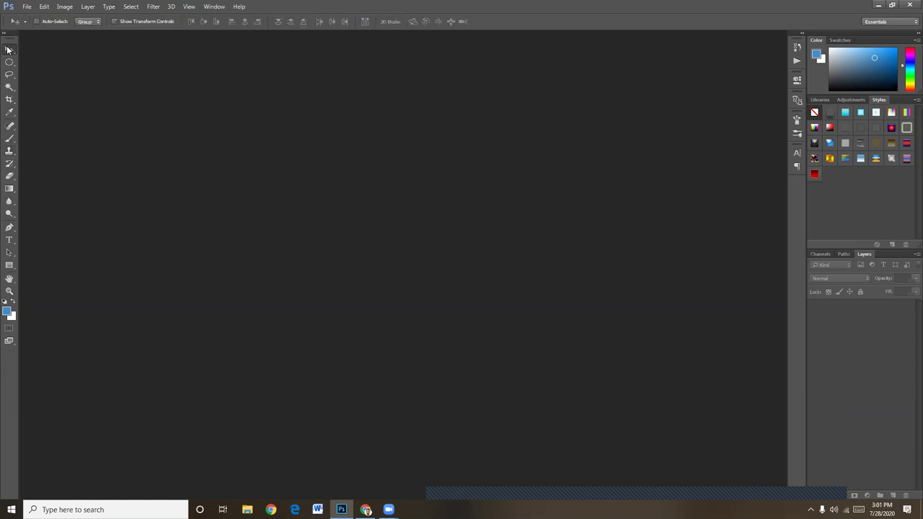
click(21, 7)
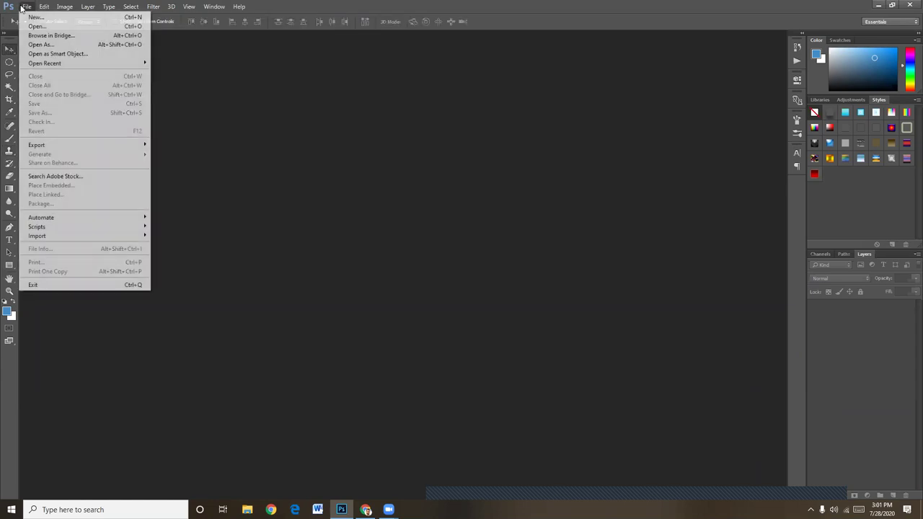
click(36, 16)
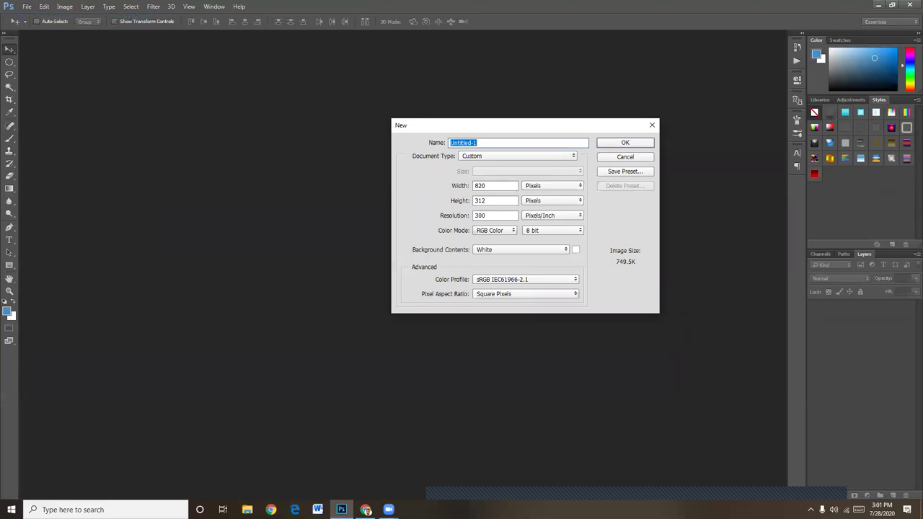
click(365, 510)
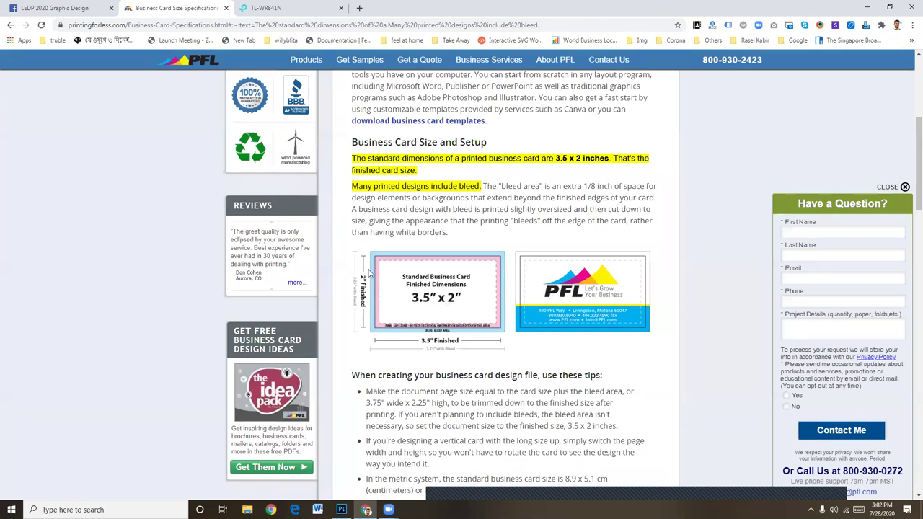
scroll(396, 345, down, 2)
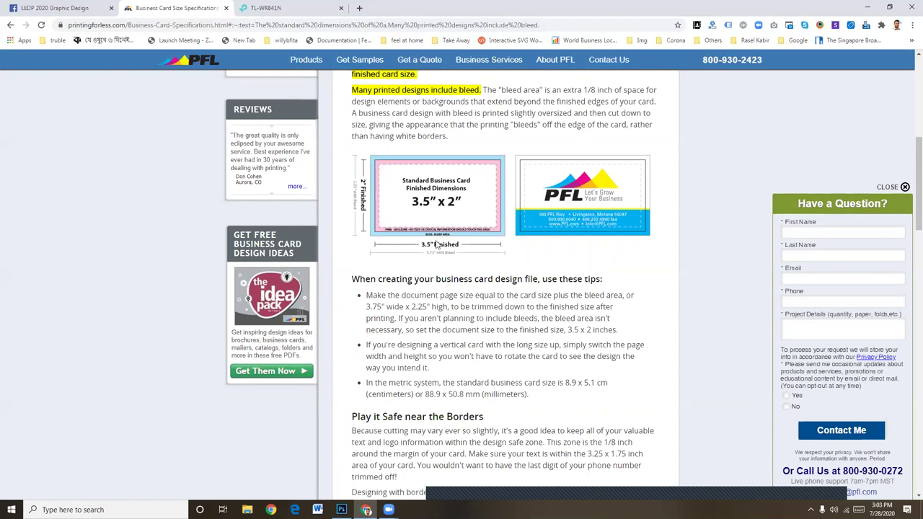
mouse_move(417, 306)
mouse_down()
mouse_move(427, 308)
mouse_move(372, 307)
mouse_up()
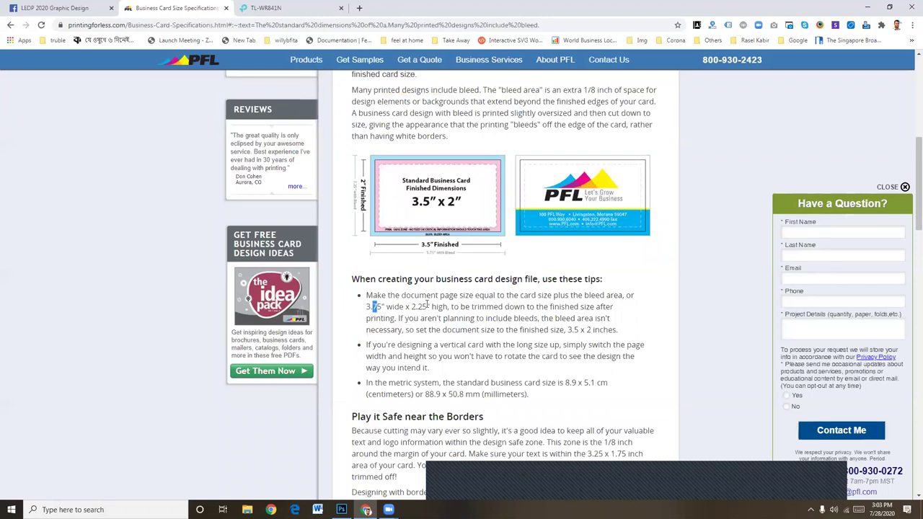
drag(417, 306, 428, 307)
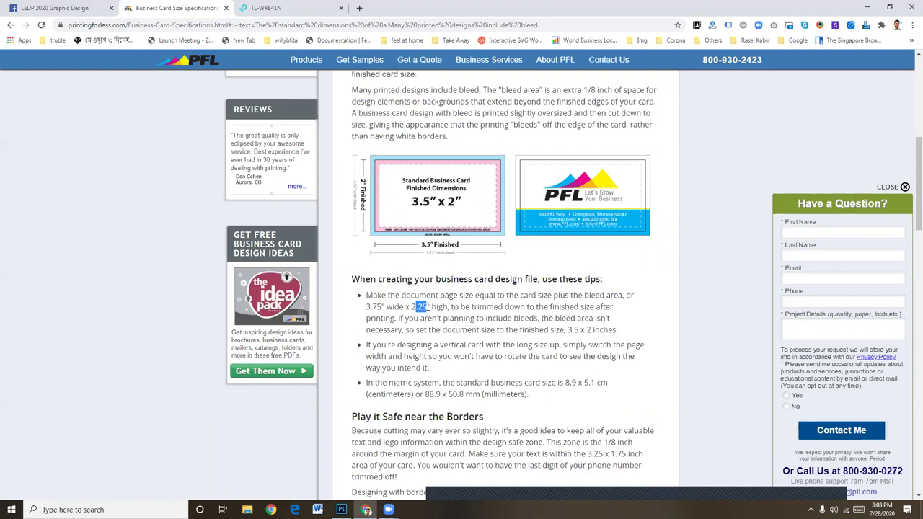
drag(372, 306, 382, 306)
Accept the default new-document settings.
click(341, 509)
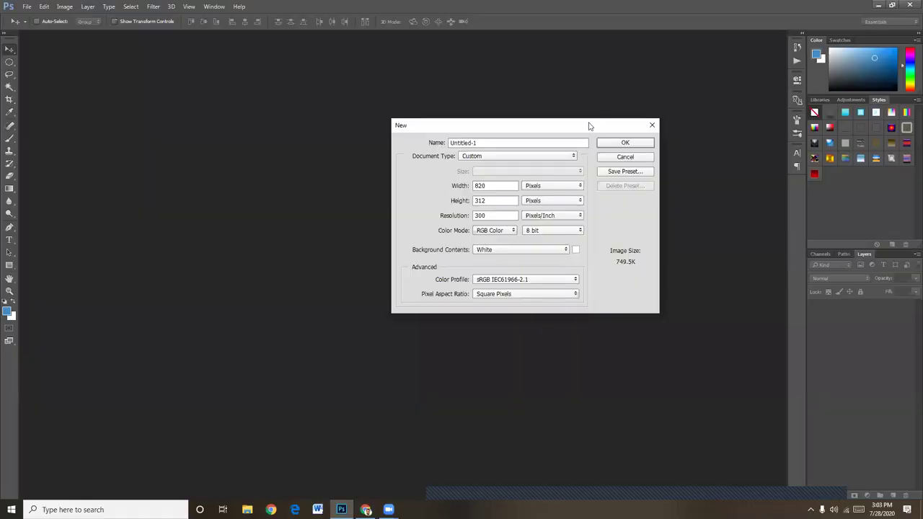
drag(477, 143, 410, 147)
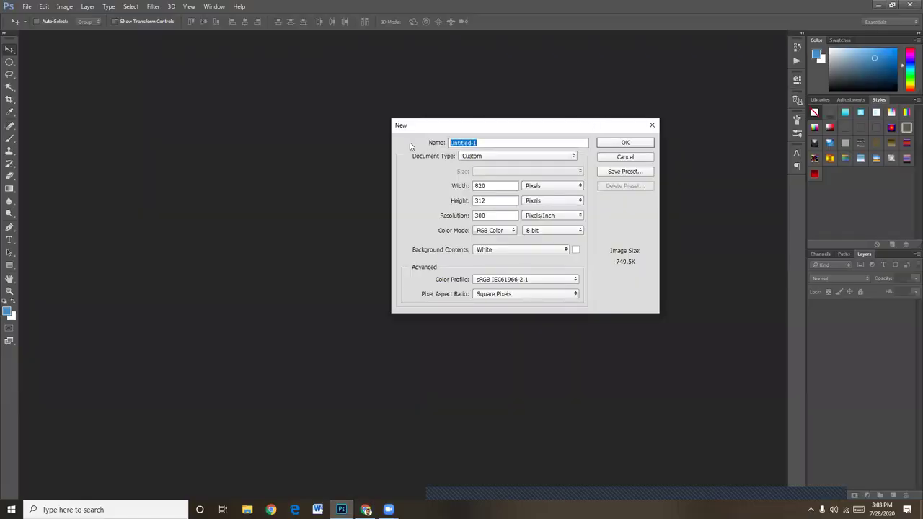
key(Return)
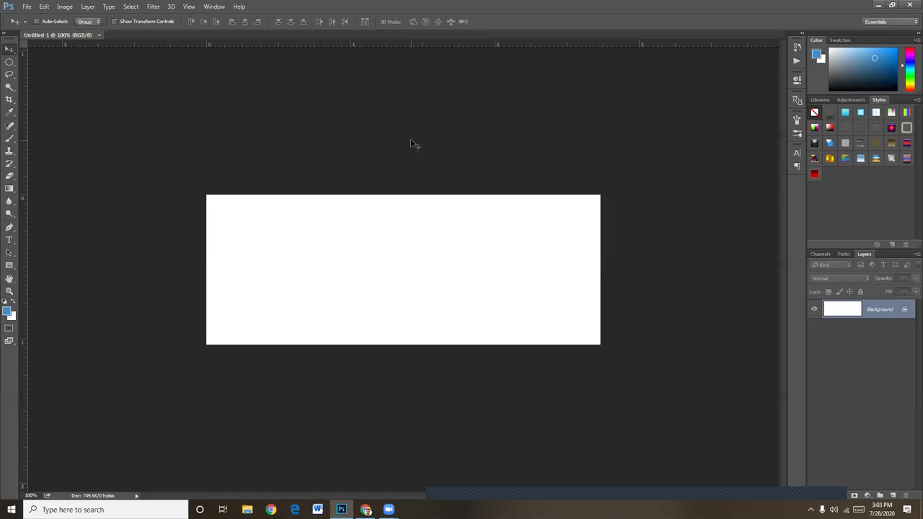
Start a new document named 'Business card' measured in inches.
click(27, 7)
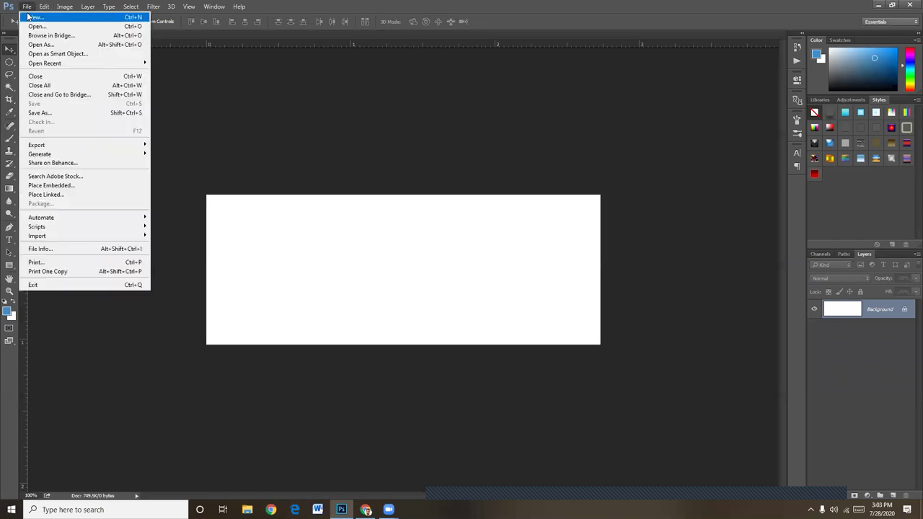
click(33, 16)
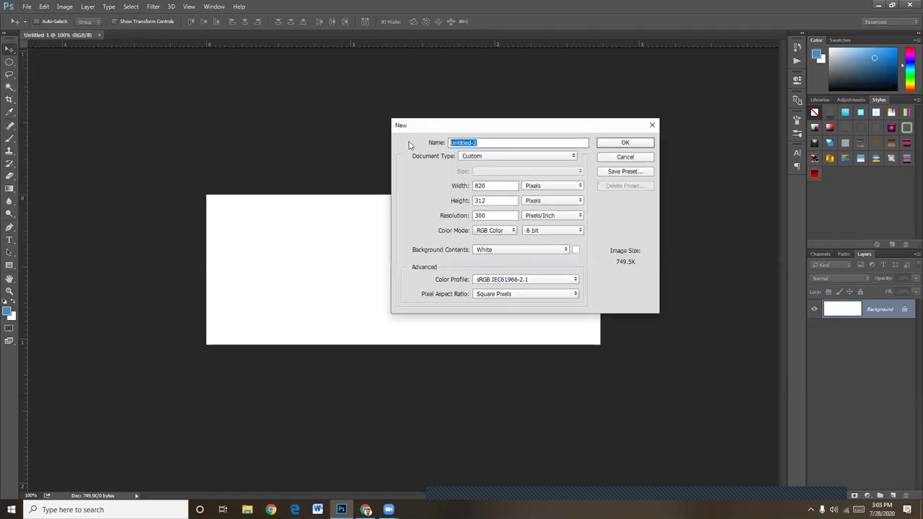
text(Business card)
click(534, 187)
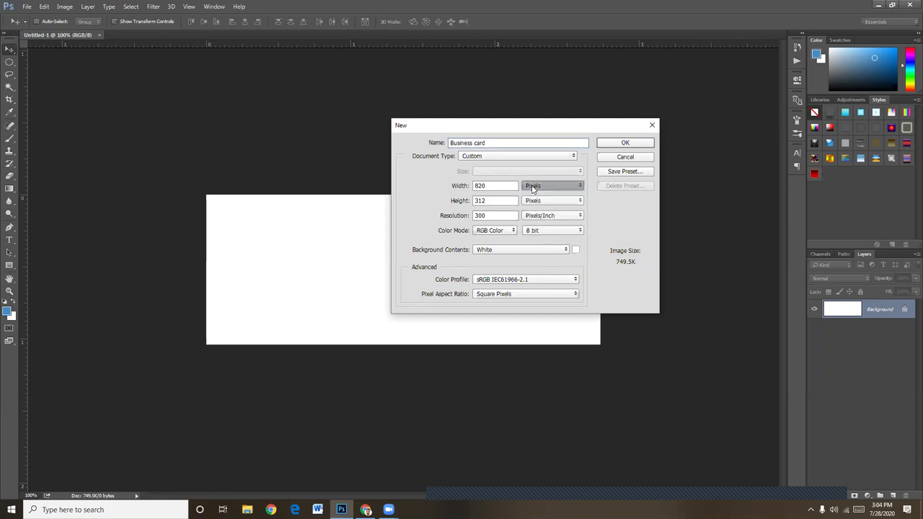
click(534, 189)
click(534, 201)
Set width 3.75 and height 2.25 inches and create the document.
click(498, 187)
drag(497, 186, 462, 188)
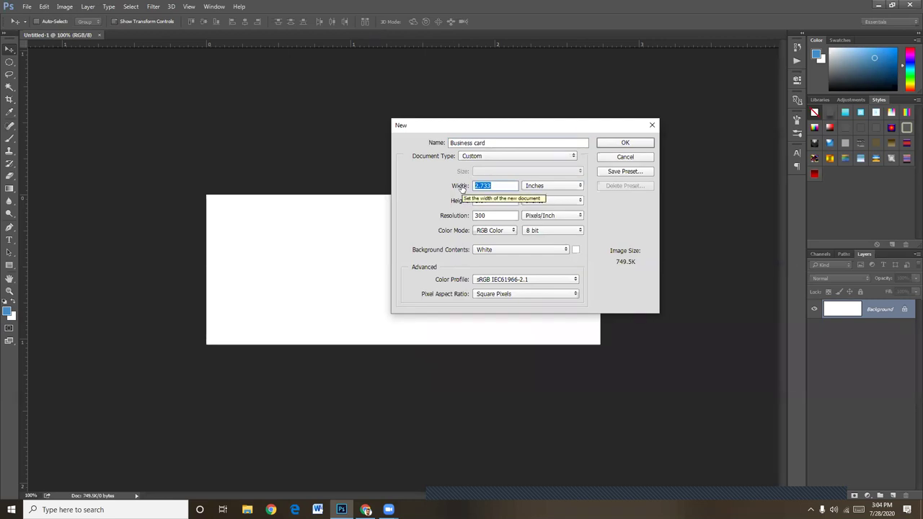
text(3)
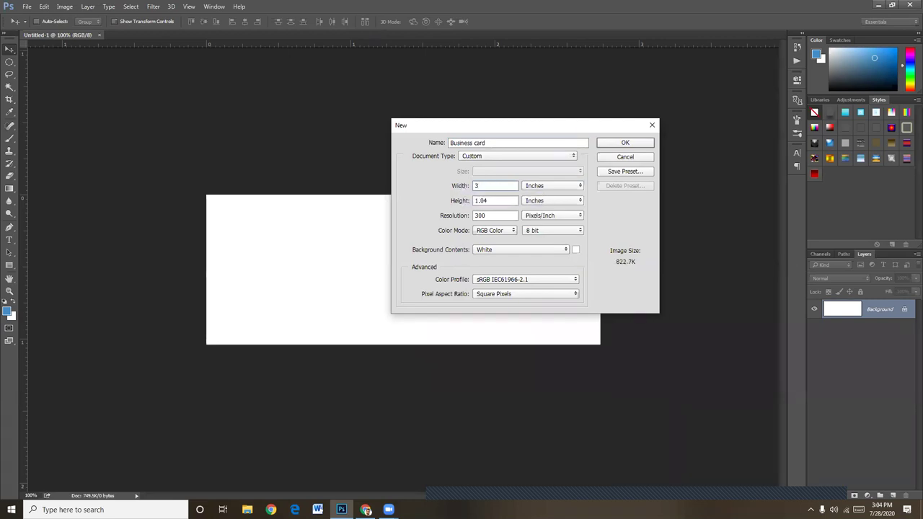
text(.7)
text(5)
drag(496, 200, 451, 200)
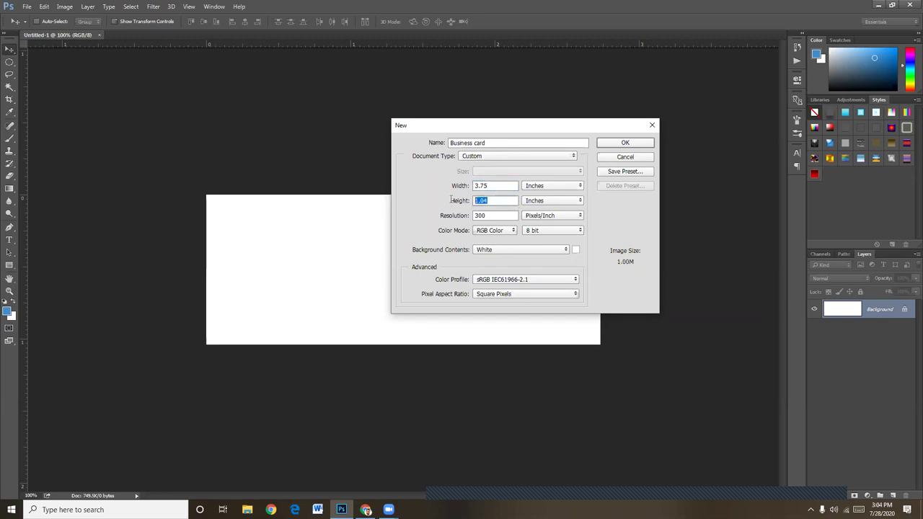
text(2.)
text(25)
click(625, 143)
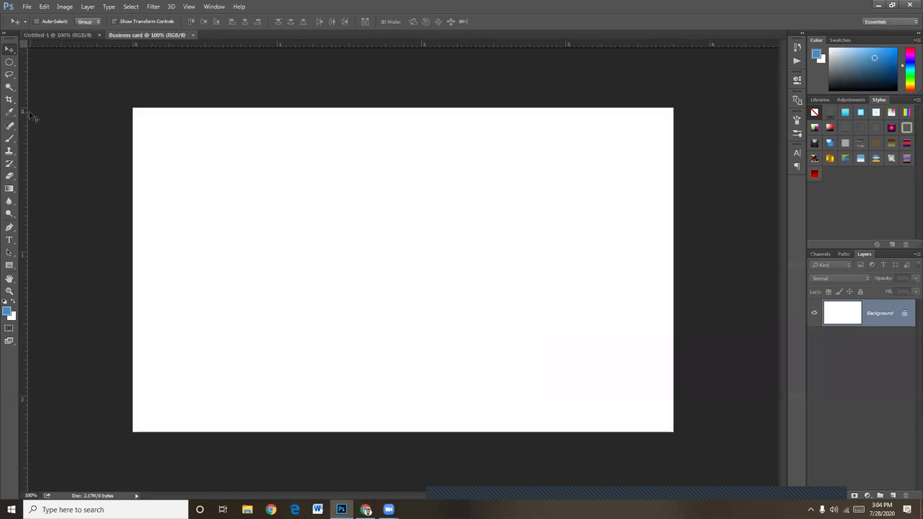
Drag a vertical guide onto the card and set the ruler units to inches.
drag(24, 92, 149, 102)
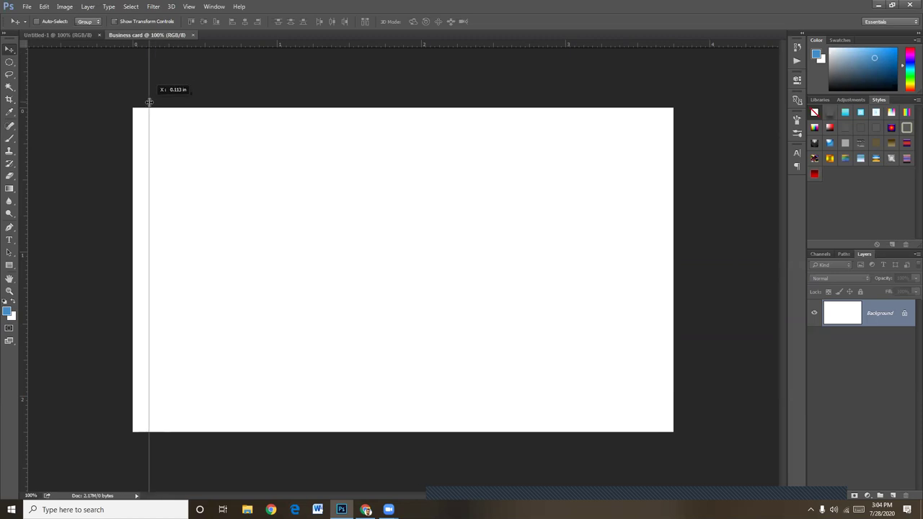
right_click(371, 43)
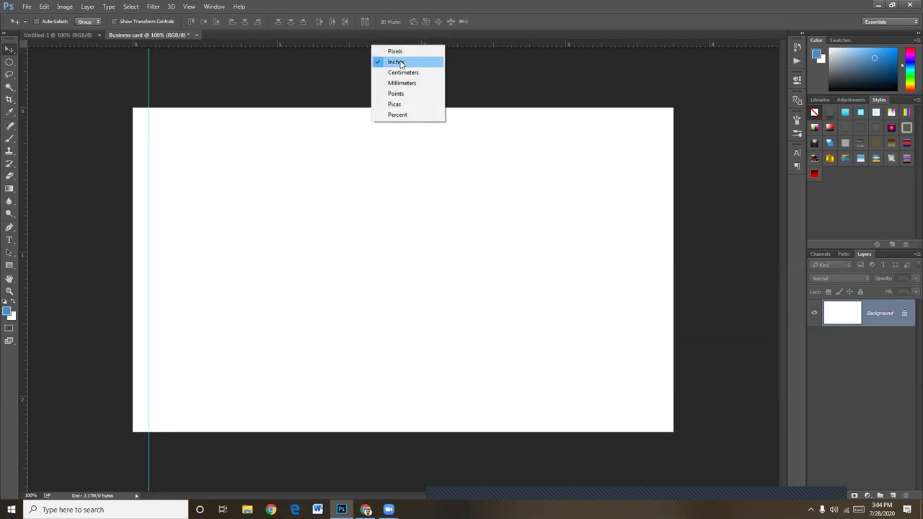
click(389, 61)
right_click(390, 43)
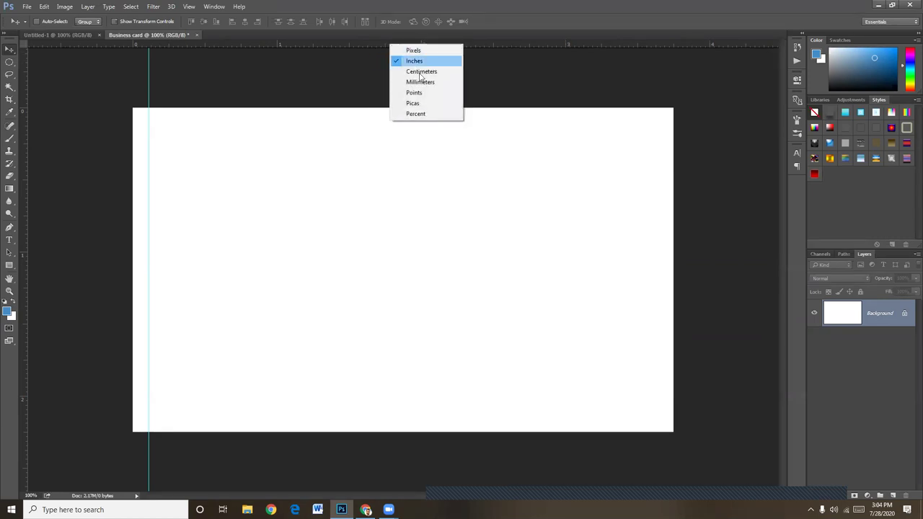
click(420, 83)
right_click(389, 43)
click(412, 49)
right_click(396, 47)
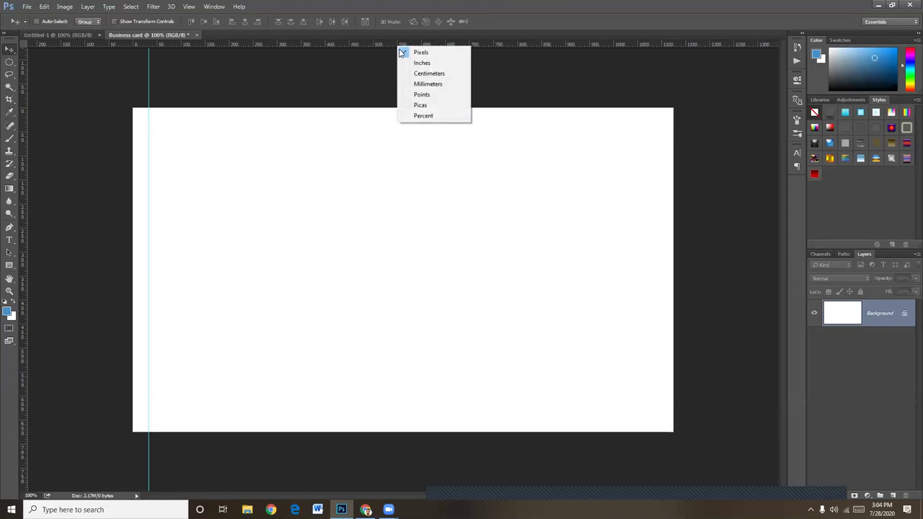
click(427, 65)
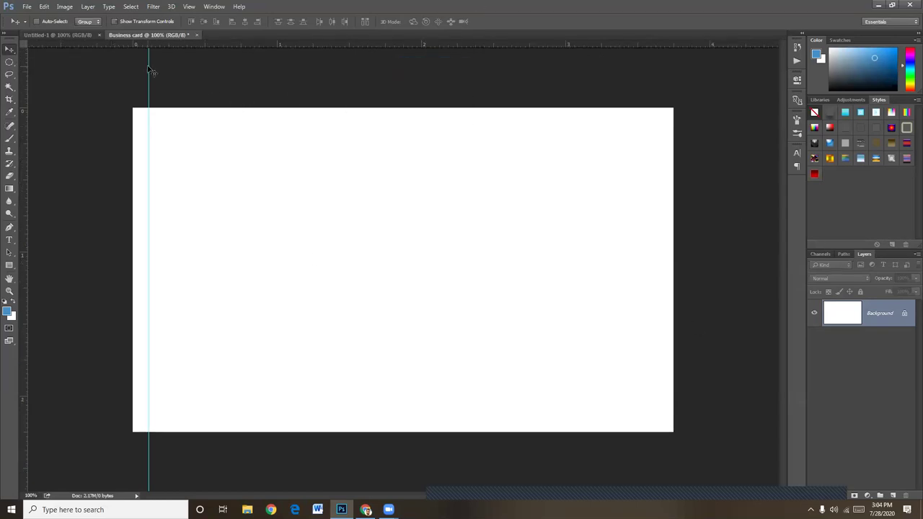
Place a vertical guide a quarter inch inside the left edge.
drag(149, 70, 278, 70)
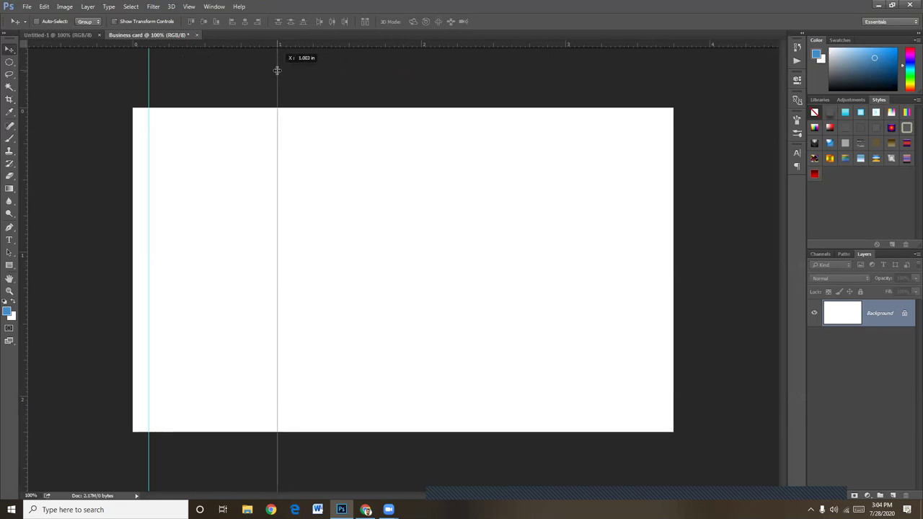
mouse_move(277, 70)
mouse_down()
mouse_move(168, 60)
mouse_move(202, 59)
mouse_move(138, 65)
mouse_move(282, 76)
mouse_move(205, 72)
mouse_up()
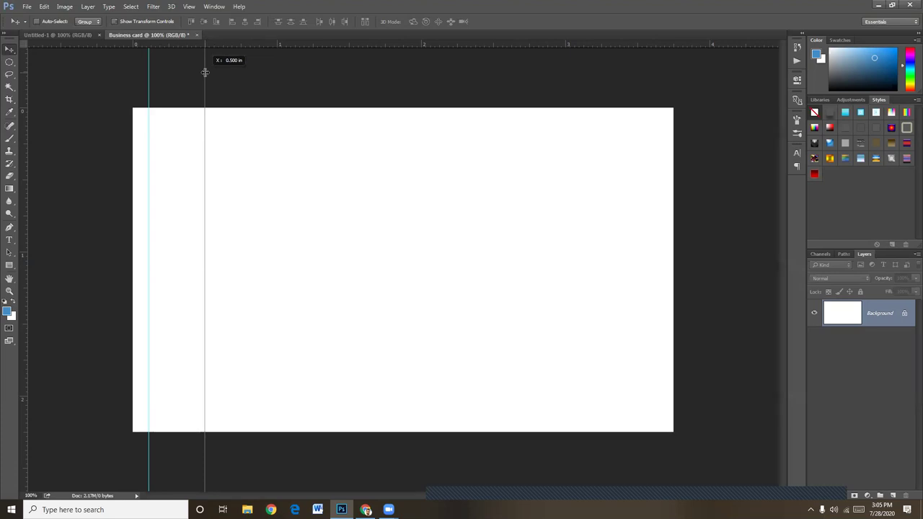
drag(204, 72, 168, 71)
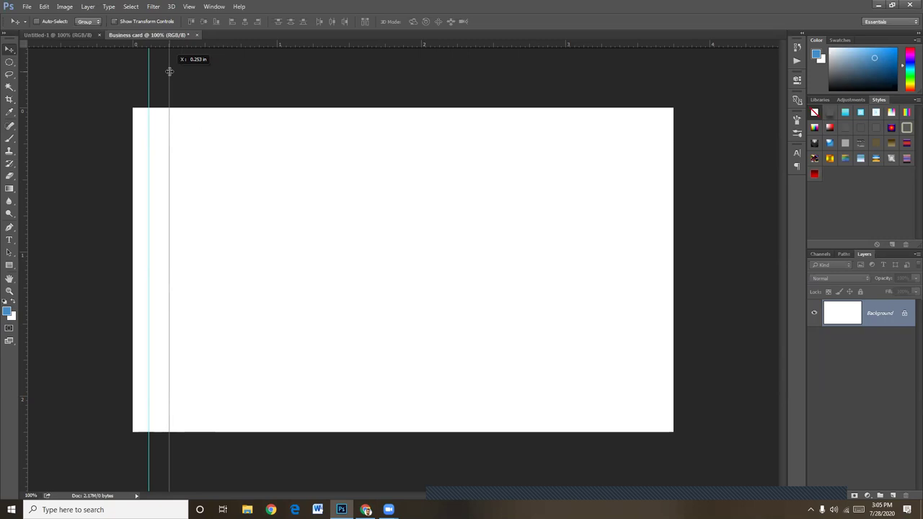
drag(169, 71, 169, 70)
Add guides a quarter inch inside the top, right and bottom edges.
drag(245, 44, 259, 145)
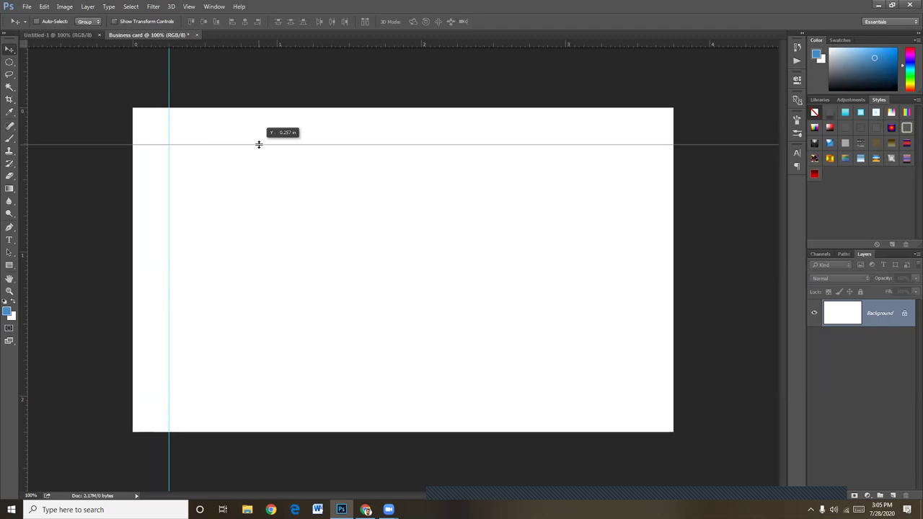
drag(259, 144, 258, 145)
mouse_move(25, 100)
mouse_down()
mouse_move(675, 186)
mouse_move(636, 186)
mouse_move(636, 177)
mouse_up()
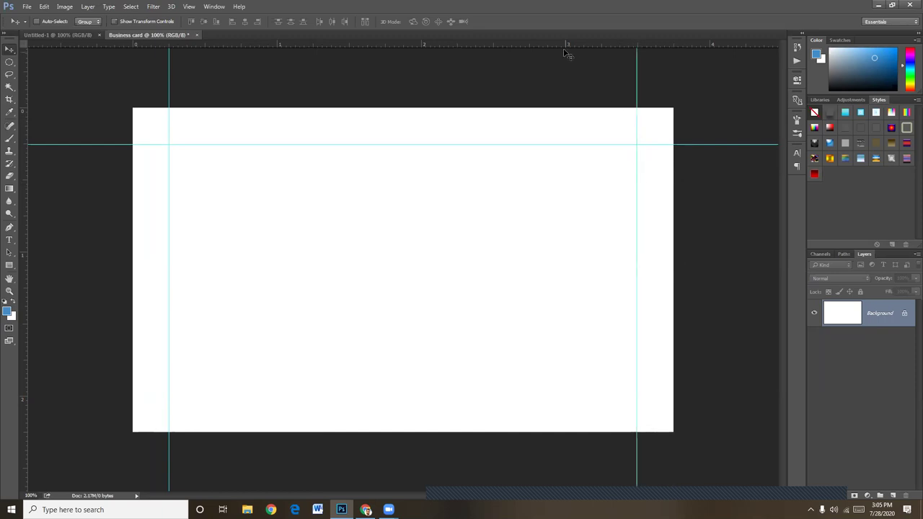
drag(551, 45, 622, 394)
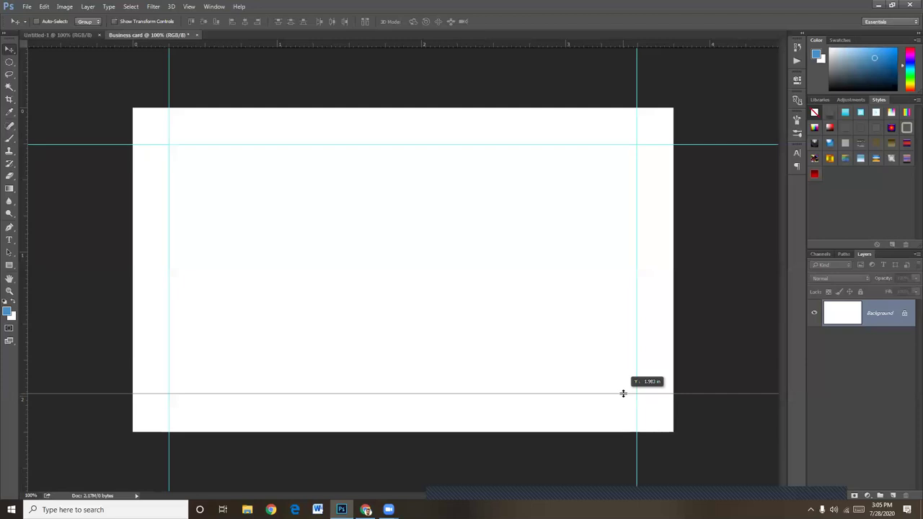
drag(623, 394, 623, 393)
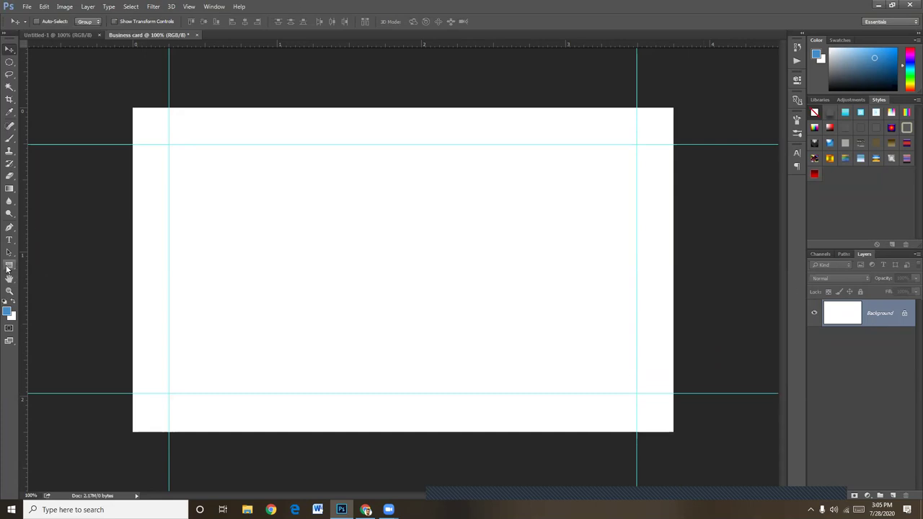
click(10, 265)
Draw a blue rectangle filling the guide area, then delete its layer.
mouse_move(170, 145)
mouse_down()
mouse_move(294, 246)
mouse_move(636, 393)
mouse_up()
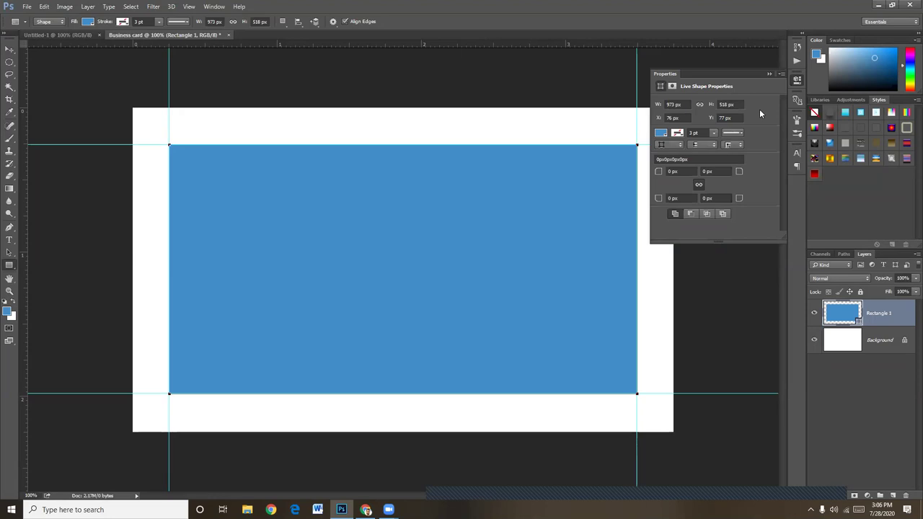
click(681, 104)
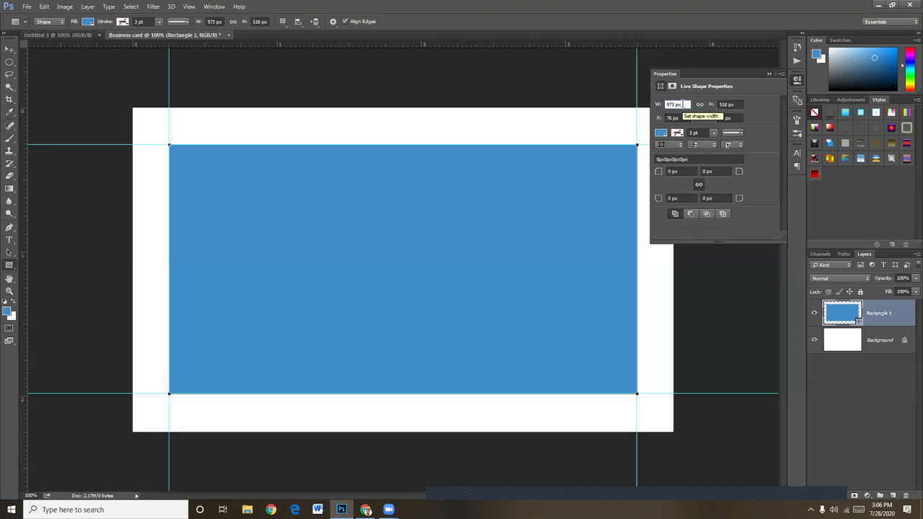
click(213, 6)
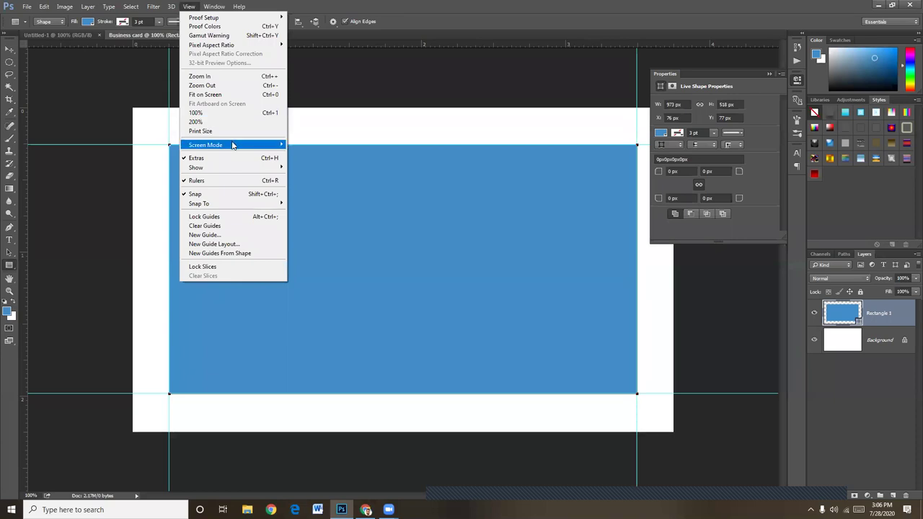
mouse_move(216, 145)
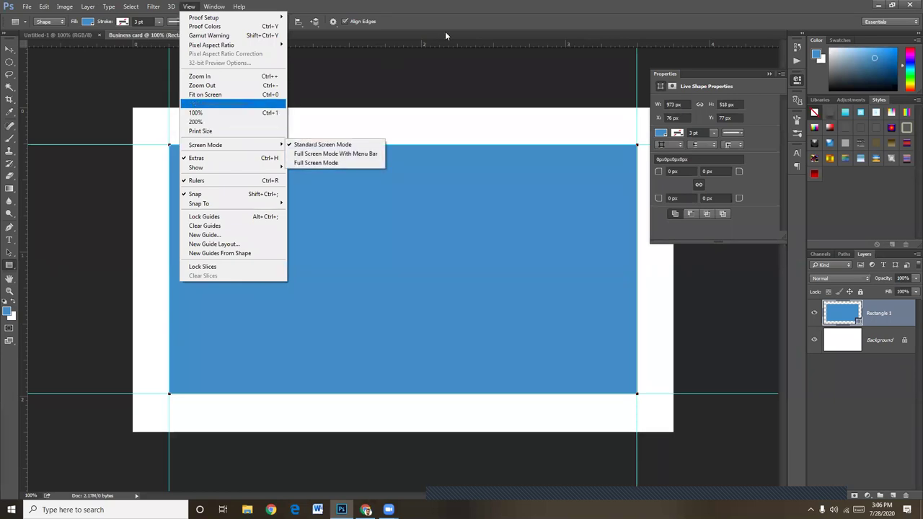
click(485, 12)
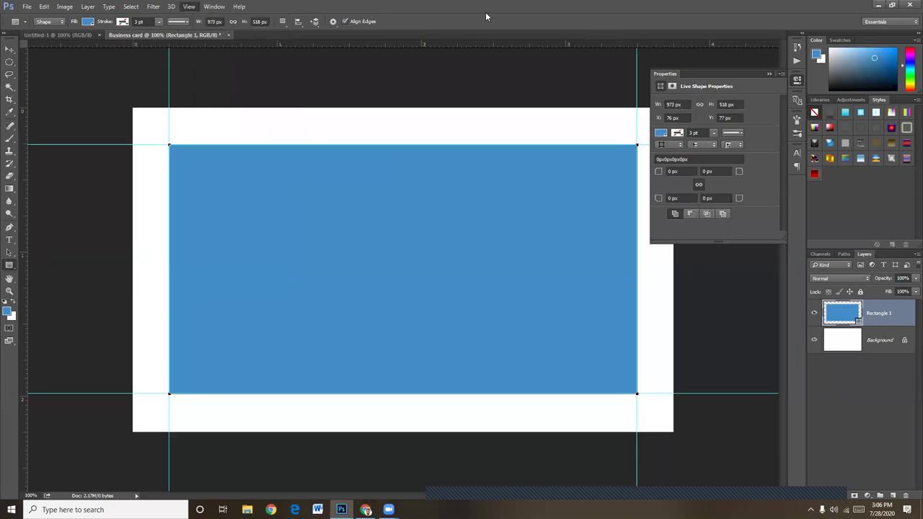
click(9, 49)
key(Delete)
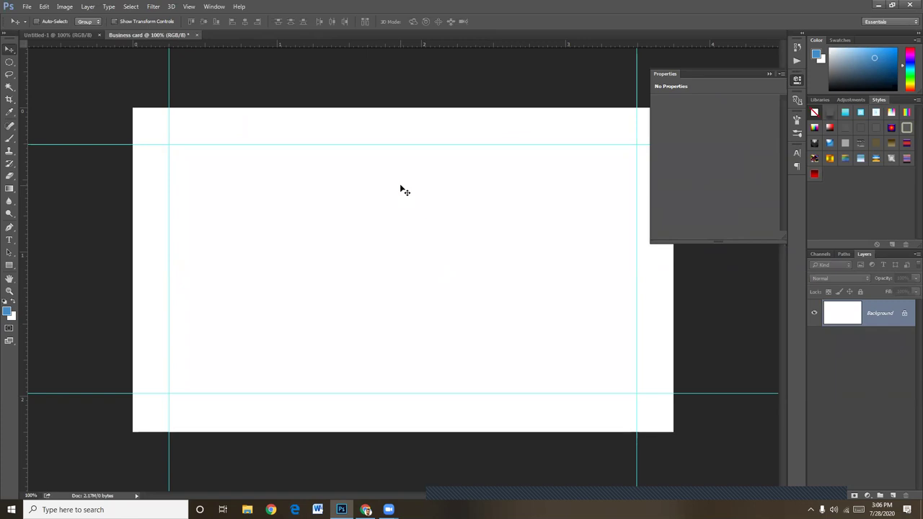
Zoom the canvas out to 66.7% so the whole card is visible.
key(ctrl+minus)
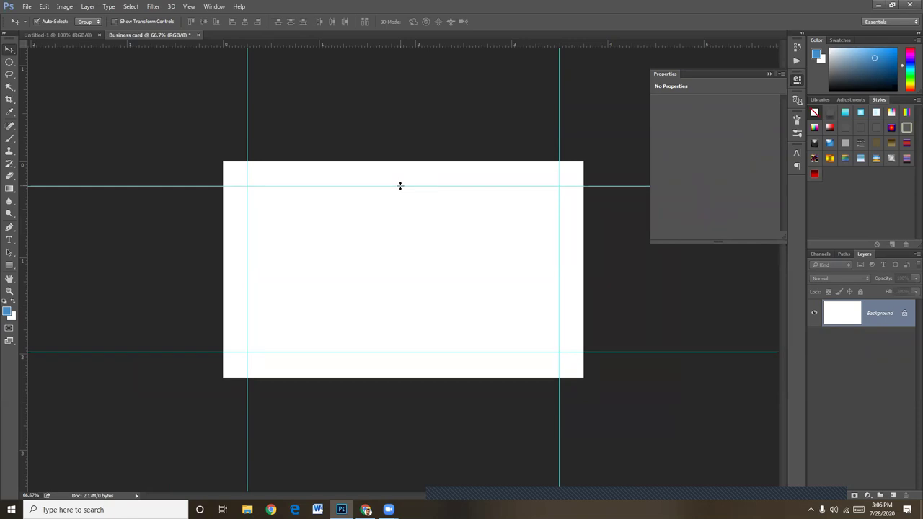
key(ctrl+plus)
key(ctrl+minus)
click(366, 509)
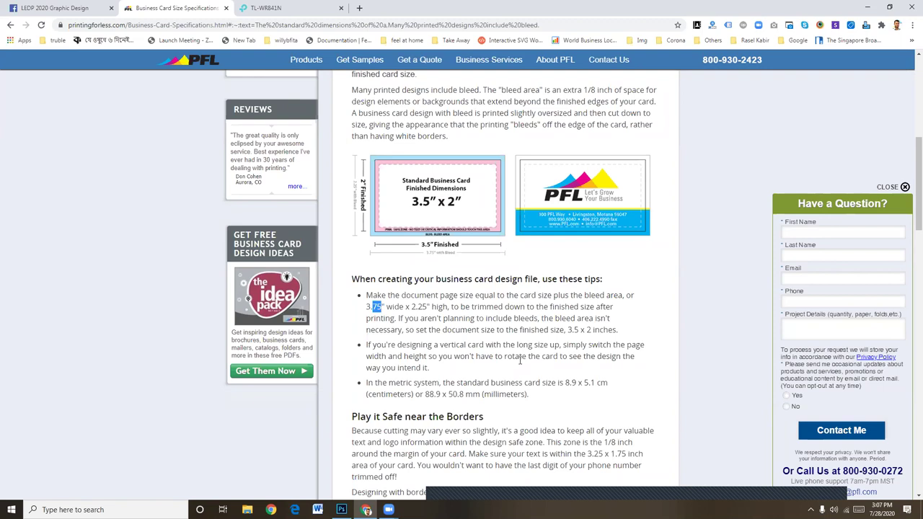
click(341, 509)
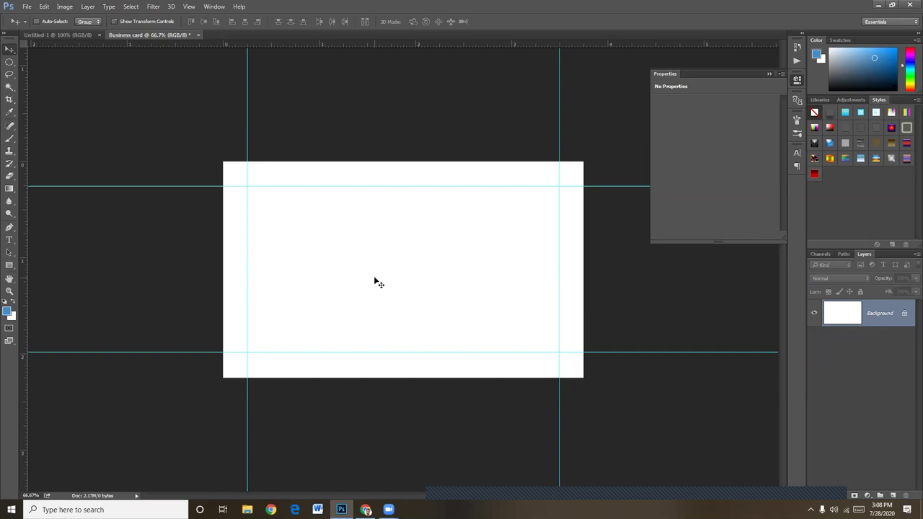
Draw a narrow blue rectangle down the card's left edge with the Rectangle tool.
click(9, 265)
drag(222, 167, 248, 386)
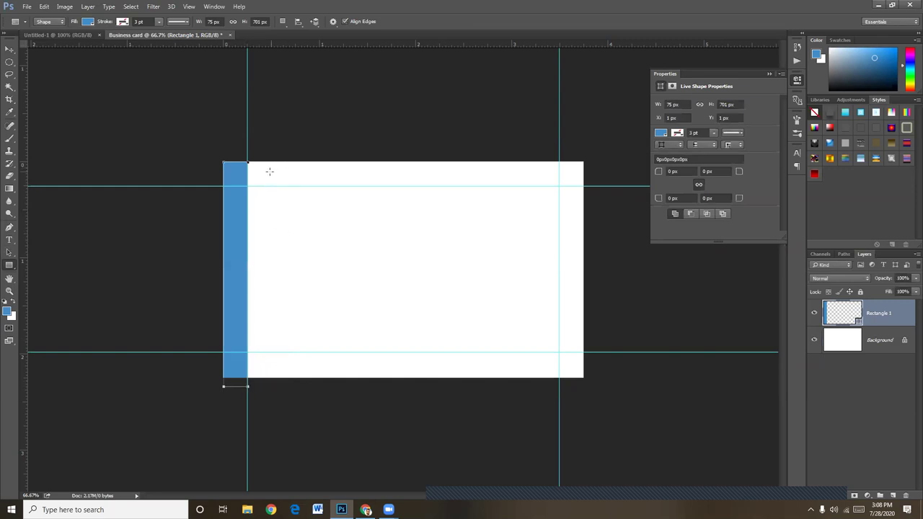
Click the canvas for the Create Rectangle dialog and enter a width of 2.25.
click(266, 279)
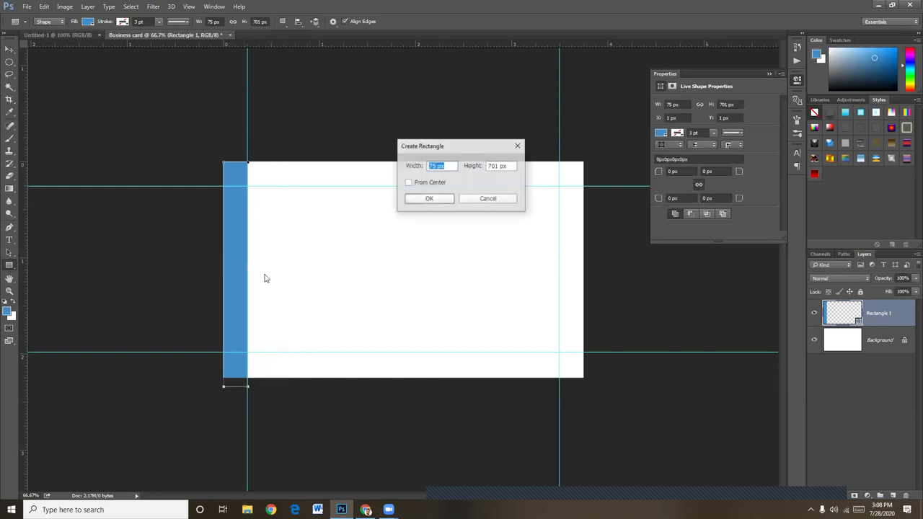
click(446, 167)
double_click(447, 168)
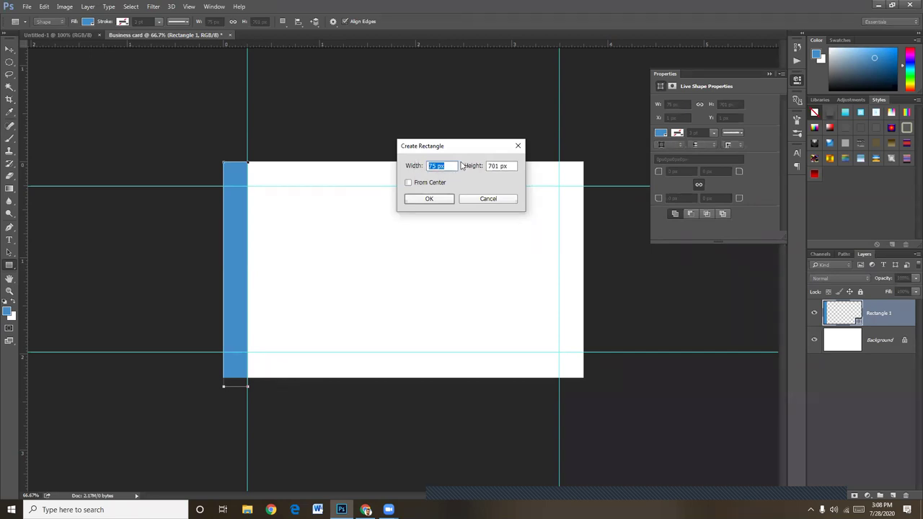
text(2)
text(.)
text(25)
Confirm Rectangle 2 and move it flush against the card's right edge.
key(Return)
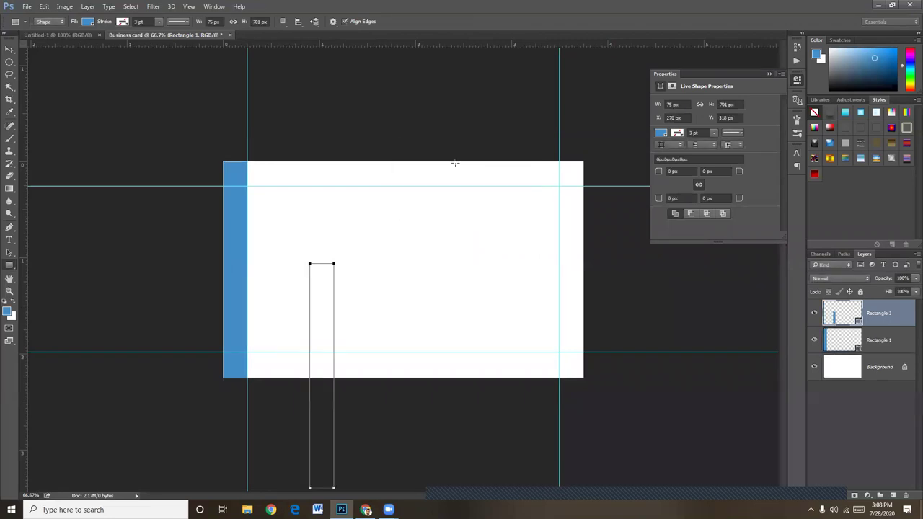
click(9, 49)
mouse_move(321, 302)
mouse_down()
mouse_move(535, 295)
mouse_move(561, 259)
mouse_move(561, 208)
mouse_up()
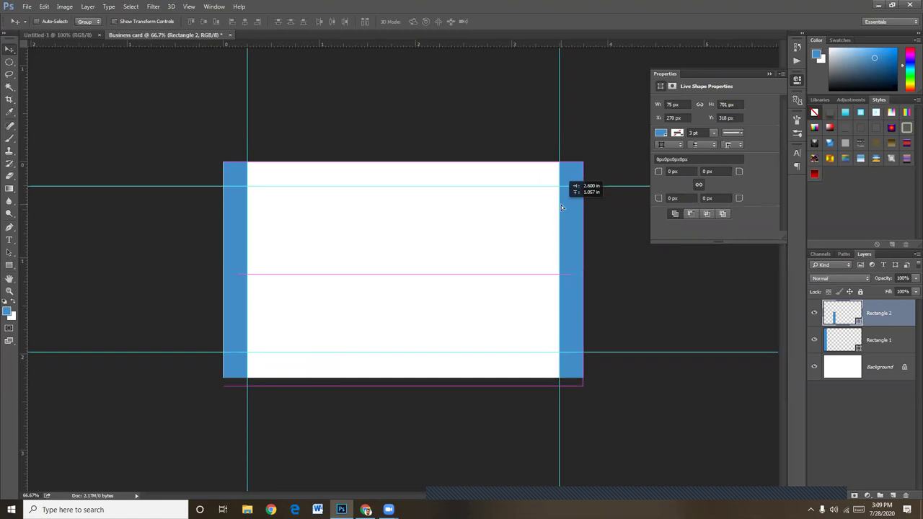
mouse_move(563, 254)
mouse_down()
mouse_move(513, 270)
mouse_move(246, 280)
mouse_move(526, 274)
mouse_move(567, 257)
mouse_up()
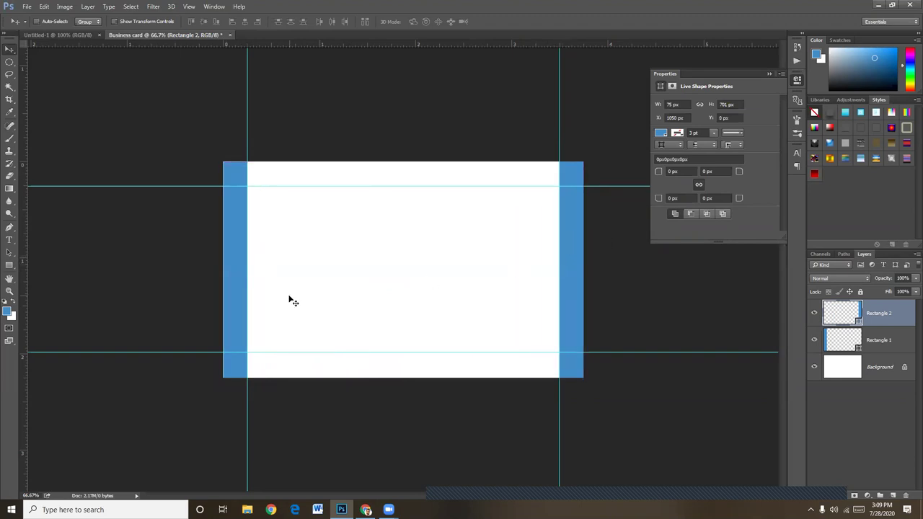
Delete the Rectangle 2 and Rectangle 1 layers and zoom in to 100%.
key(Delete)
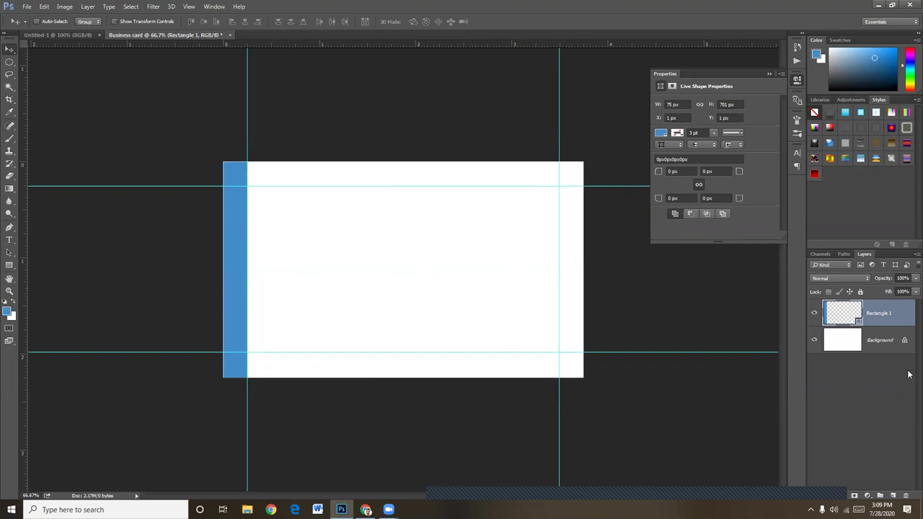
key(Delete)
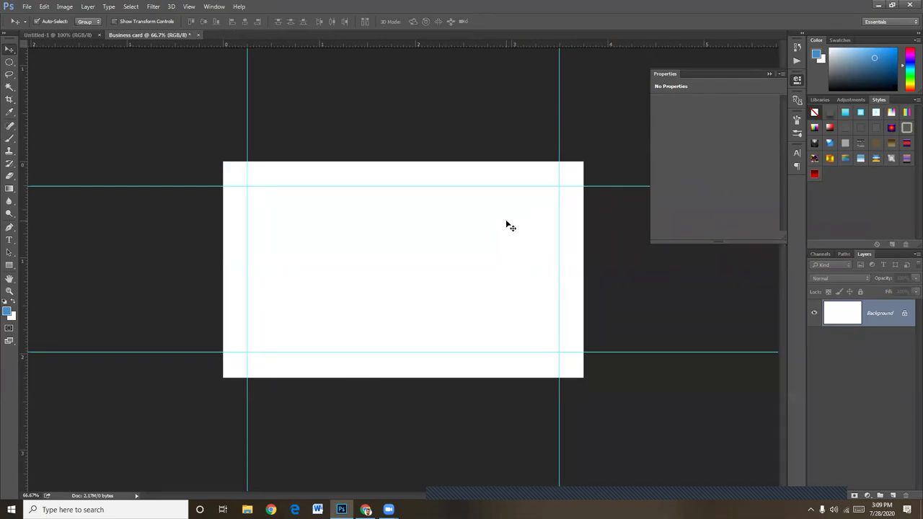
key(ctrl+plus)
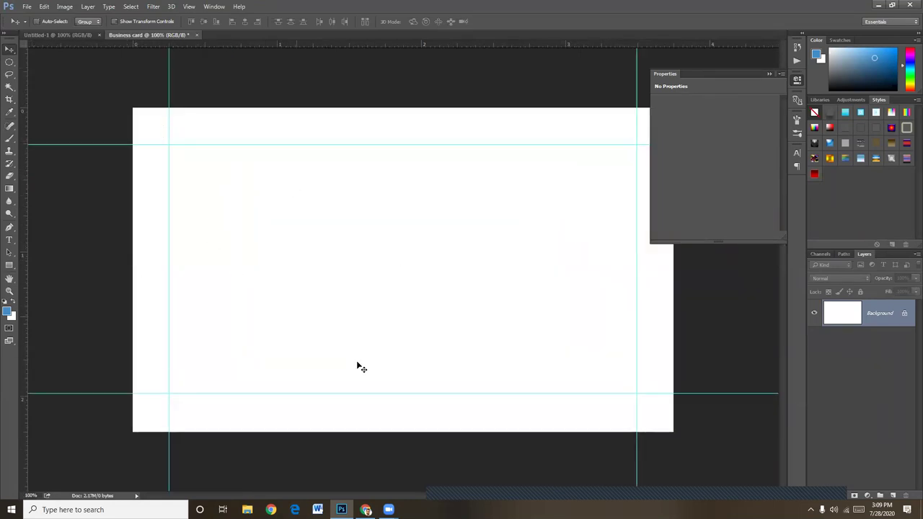
Draw a 973 by 518 px blue rectangle between opposite guide intersections.
click(9, 265)
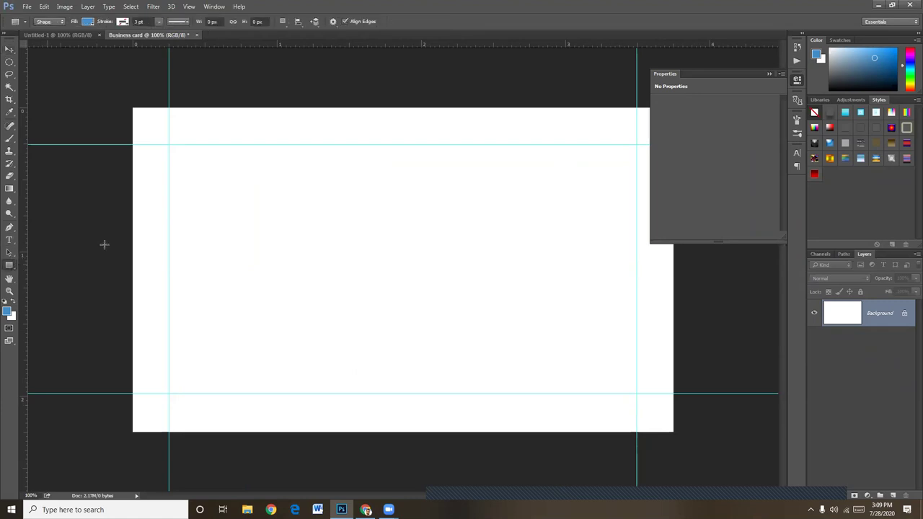
drag(170, 145, 637, 393)
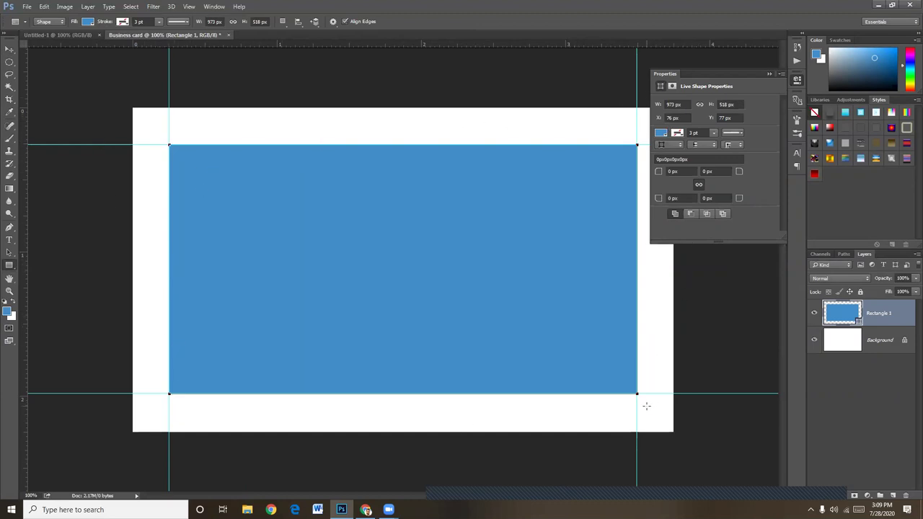
click(10, 49)
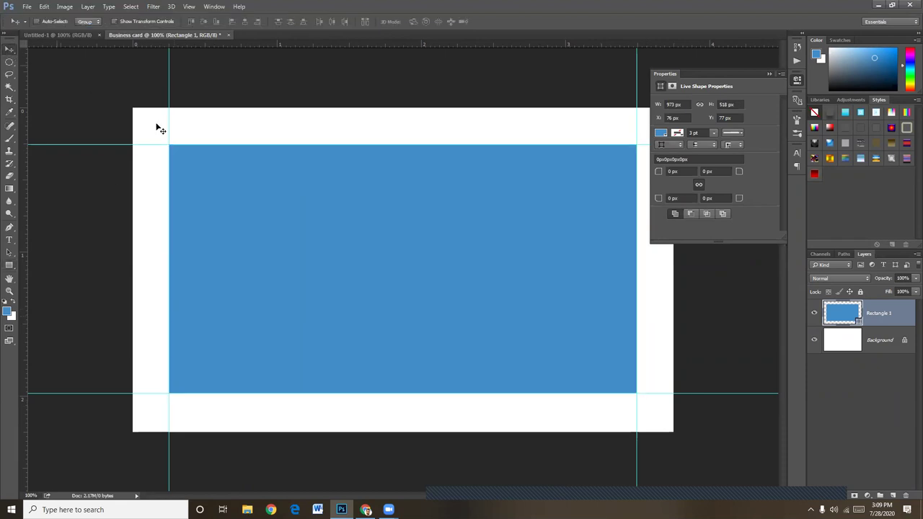
drag(383, 255, 385, 257)
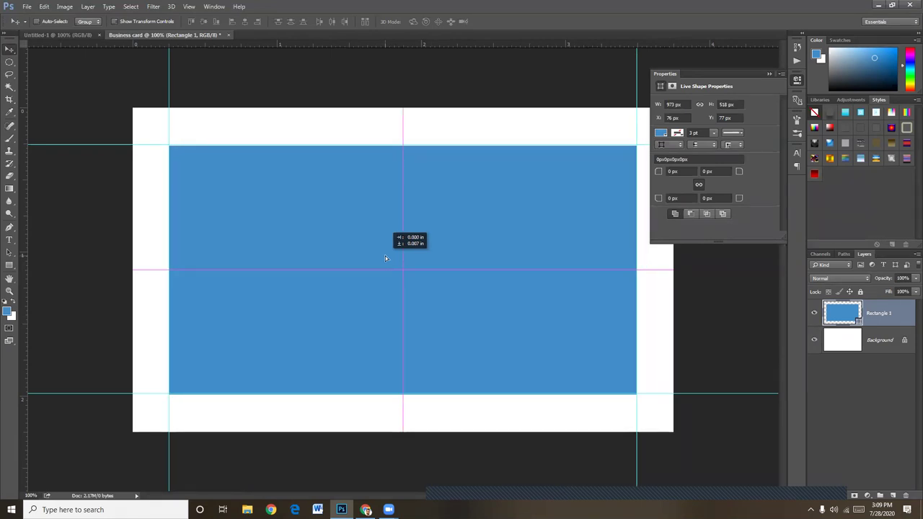
mouse_move(385, 256)
mouse_down()
mouse_move(376, 253)
mouse_move(416, 267)
mouse_move(398, 262)
mouse_up()
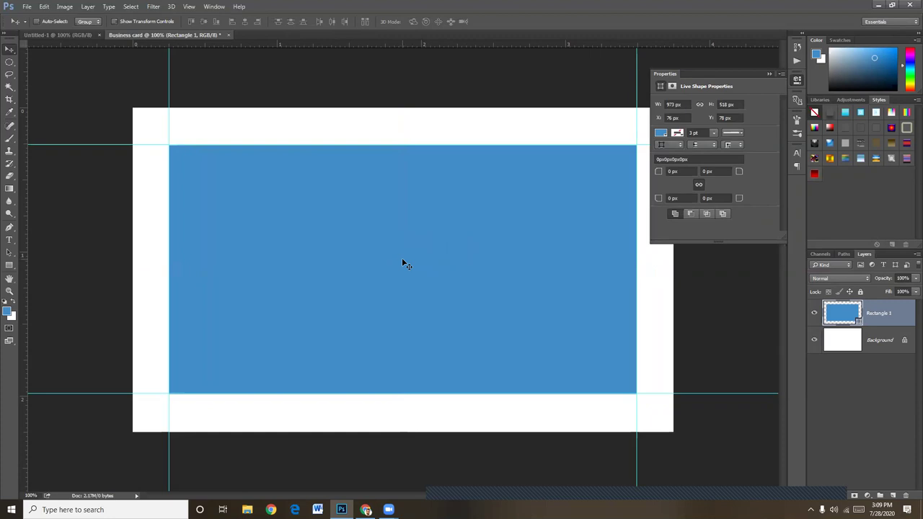
drag(497, 260, 465, 263)
mouse_move(285, 211)
mouse_down()
mouse_move(344, 226)
mouse_move(338, 210)
mouse_move(324, 214)
mouse_up()
Move and rescale the blue Rectangle 1 so it snaps inside the four guides at 973 × 518 px.
drag(465, 309, 431, 272)
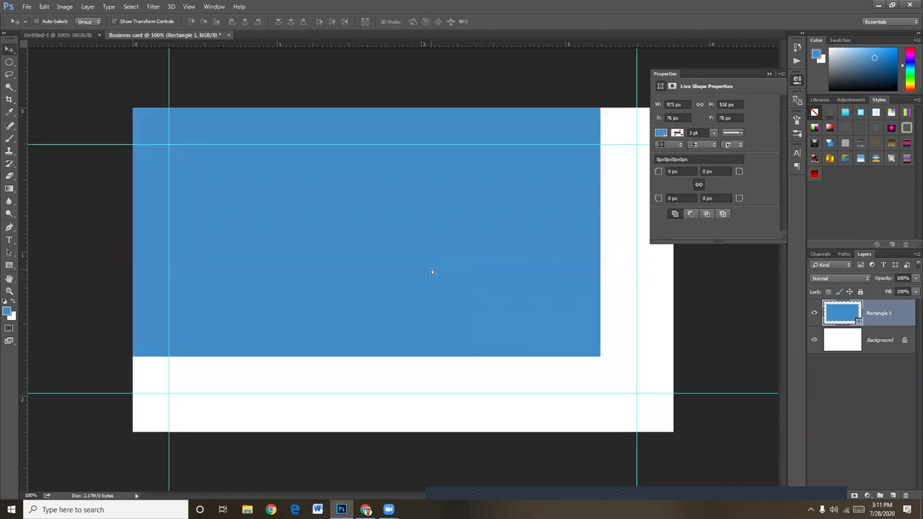
key(ctrl+t)
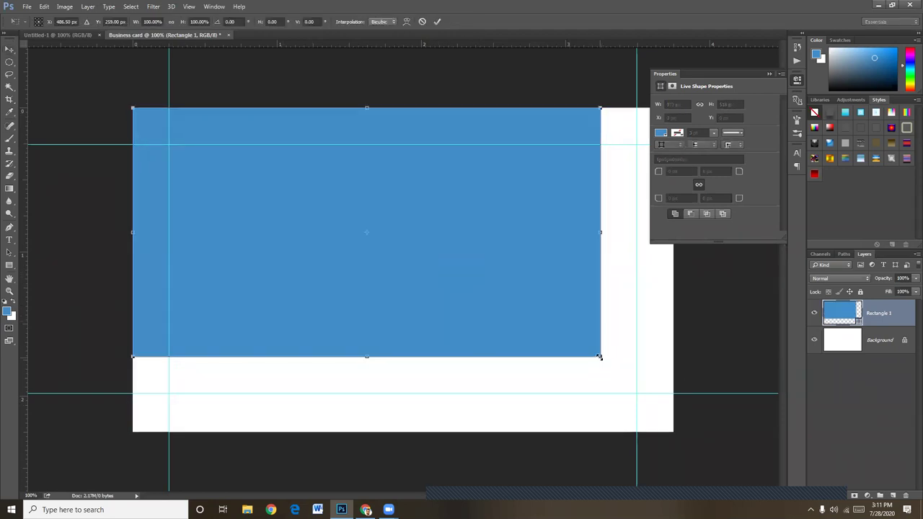
drag(598, 356, 677, 432)
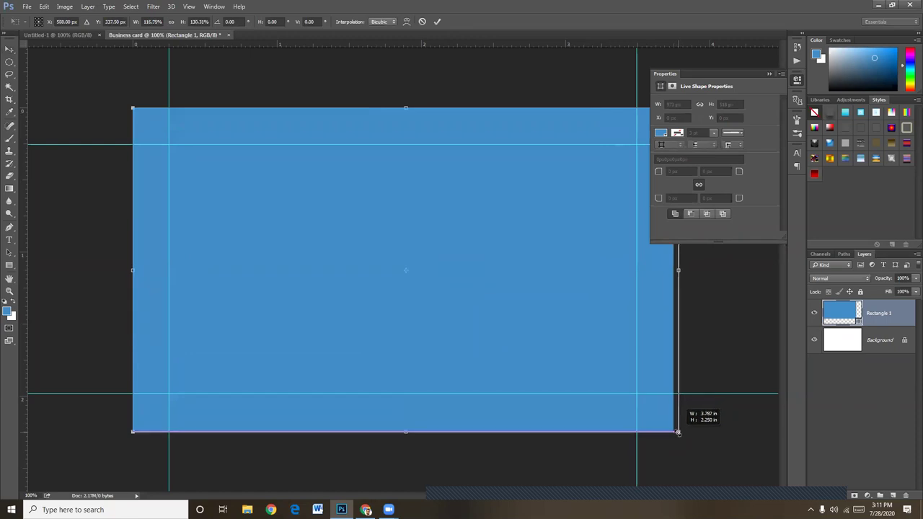
key(Return)
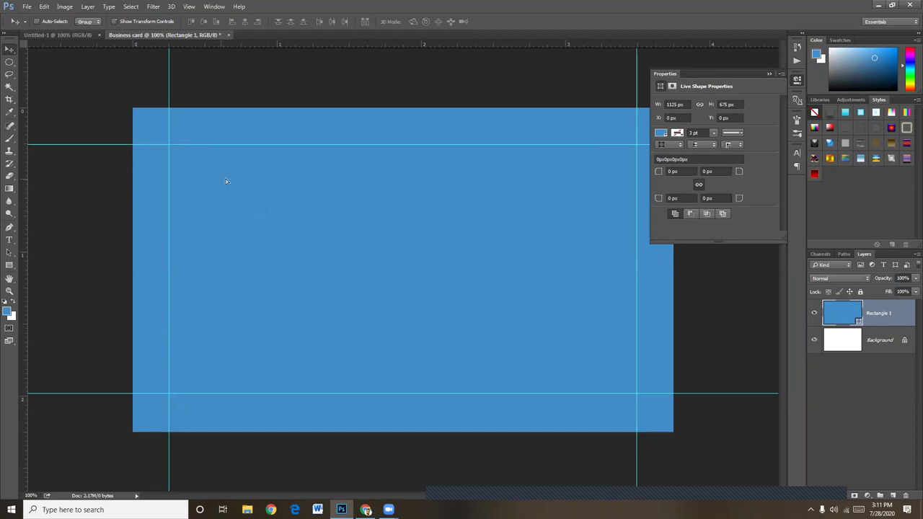
drag(225, 181, 261, 220)
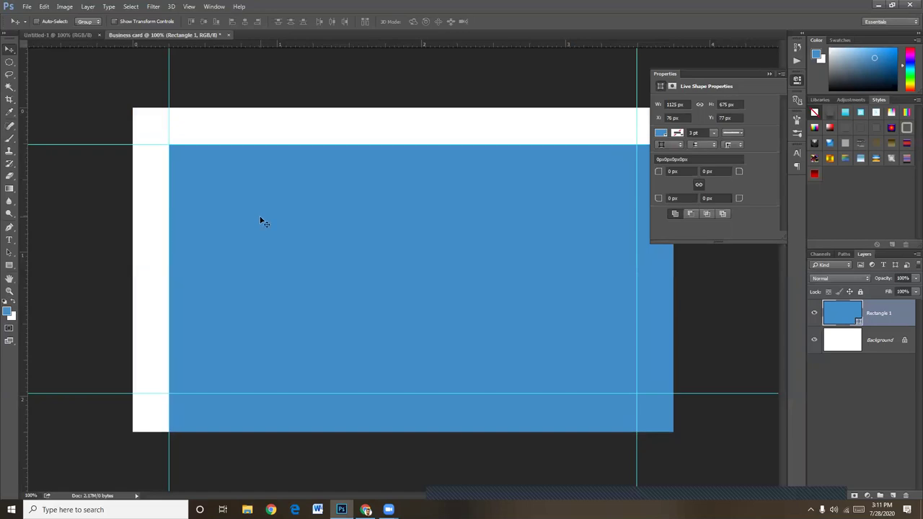
key(ctrl+t)
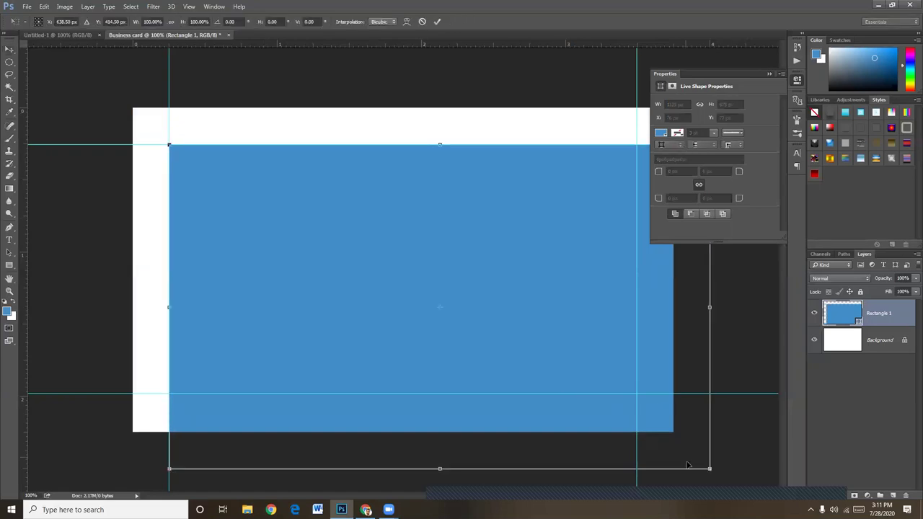
drag(710, 468, 636, 390)
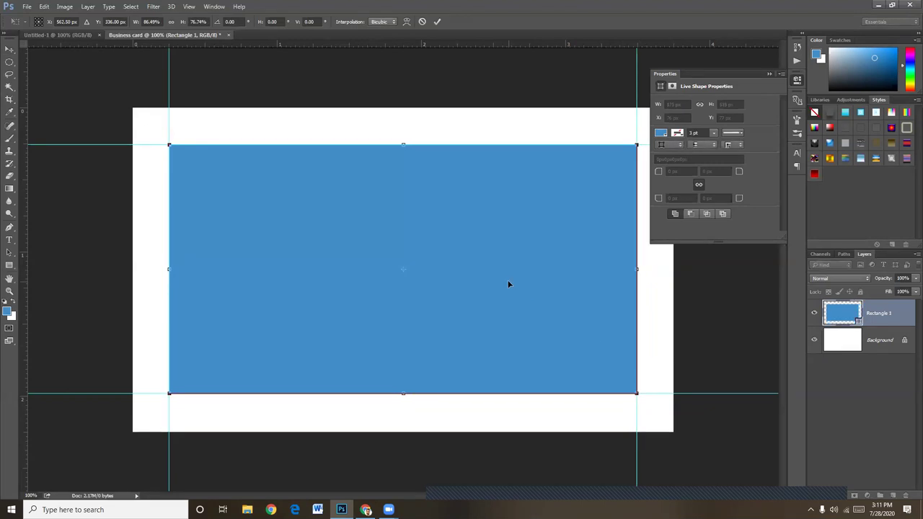
key(Return)
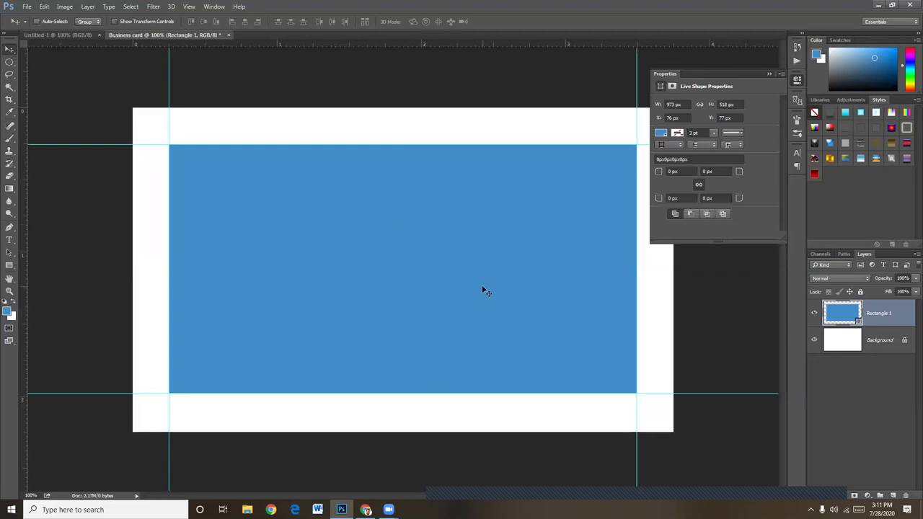
Add inner guides just inside the left, top and right guides.
drag(24, 208, 189, 226)
drag(317, 44, 305, 164)
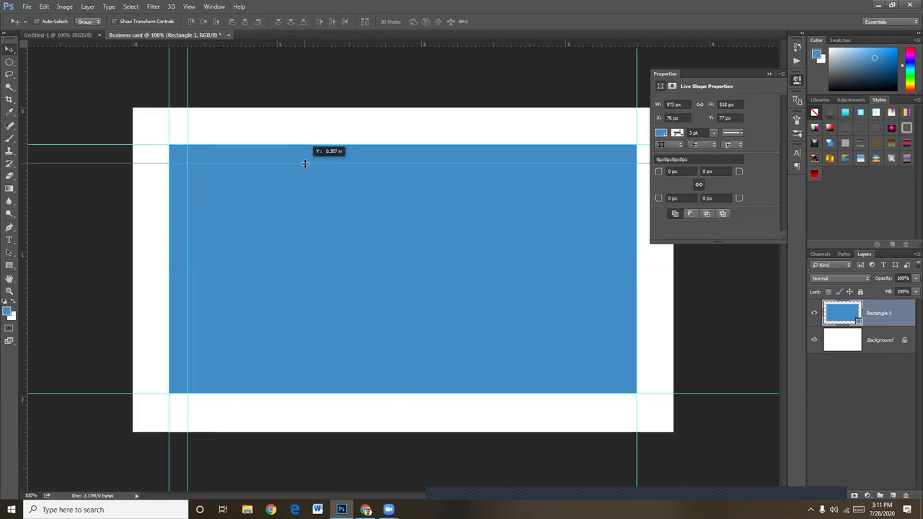
drag(304, 164, 305, 164)
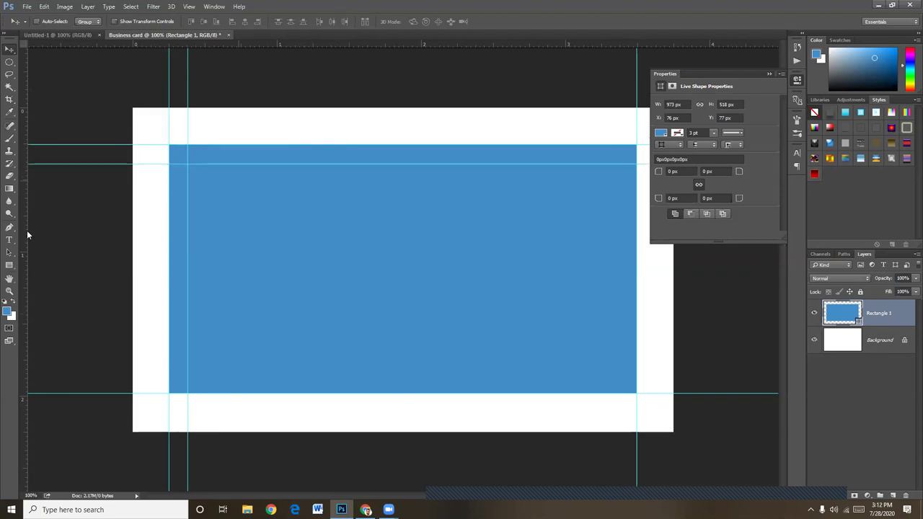
drag(22, 232, 615, 257)
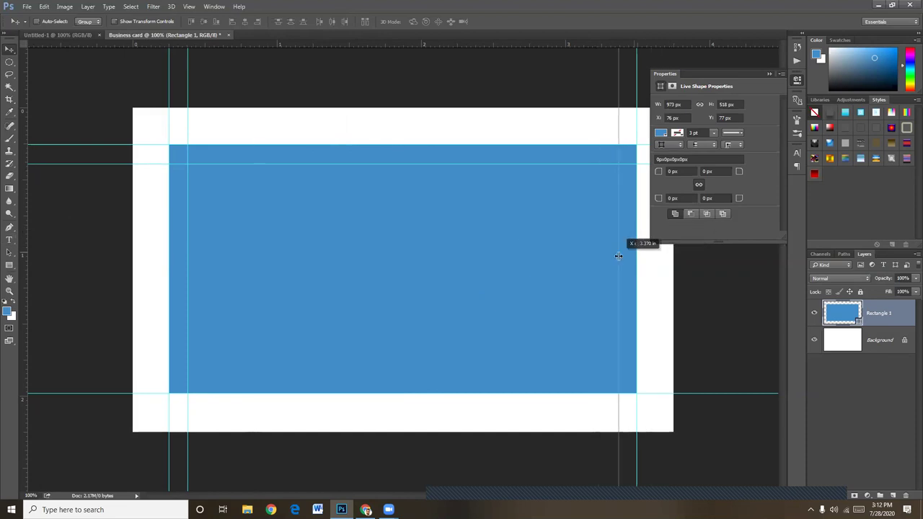
drag(615, 256, 613, 257)
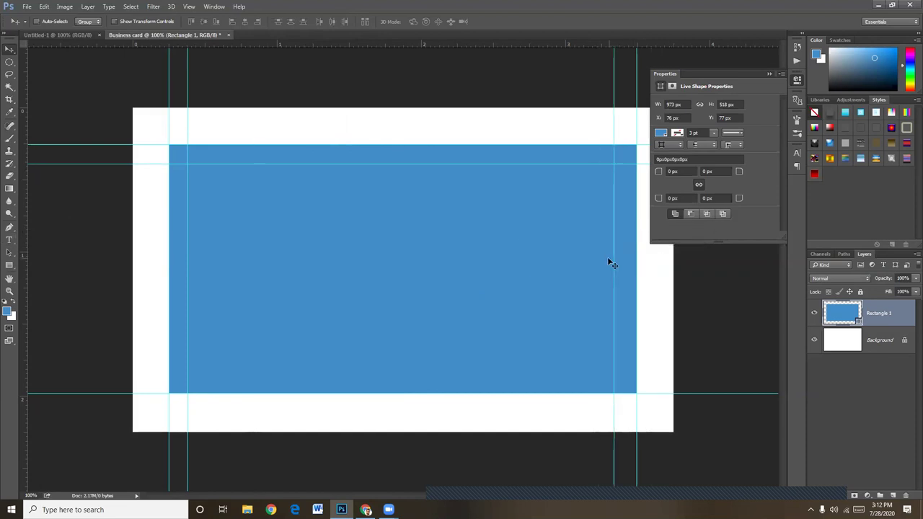
Adjust the inner guides, add a horizontal guide near 1.8 in, and delete the blue rectangle.
drag(405, 165, 368, 167)
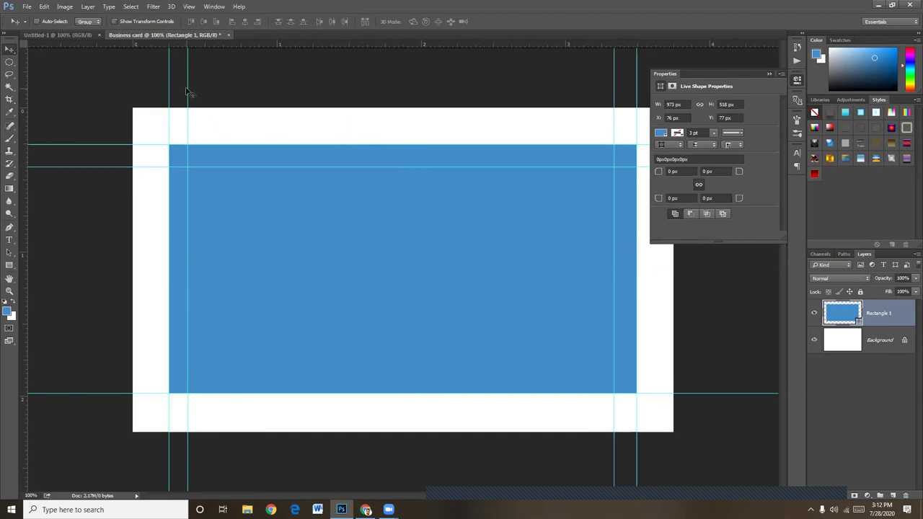
drag(188, 87, 190, 88)
drag(395, 50, 366, 373)
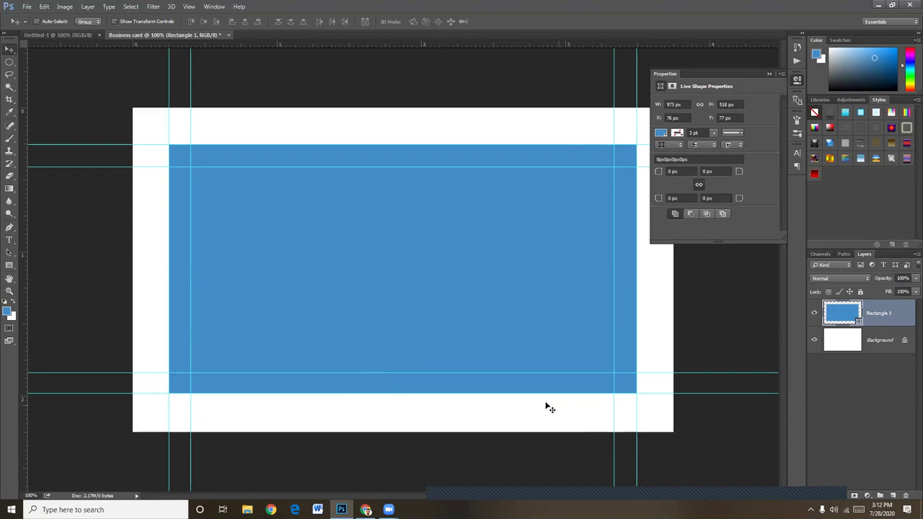
key(Delete)
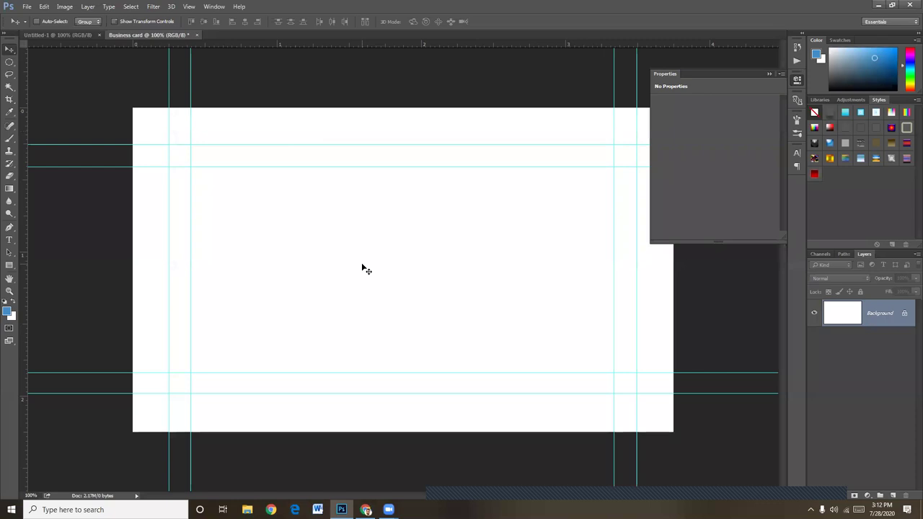
Set the inner guides to 0.42, 0.43, 1.52 and 3.32 in, then collapse the Properties panel.
drag(191, 70, 193, 70)
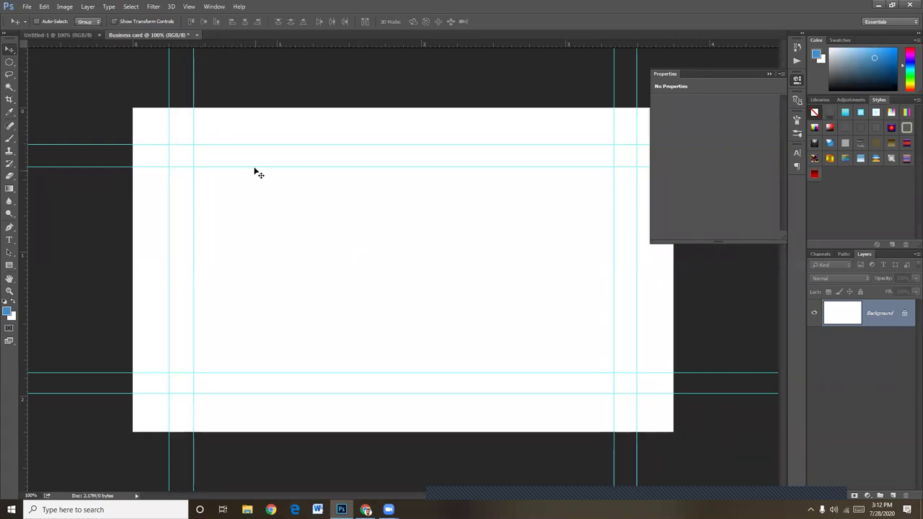
drag(254, 168, 254, 169)
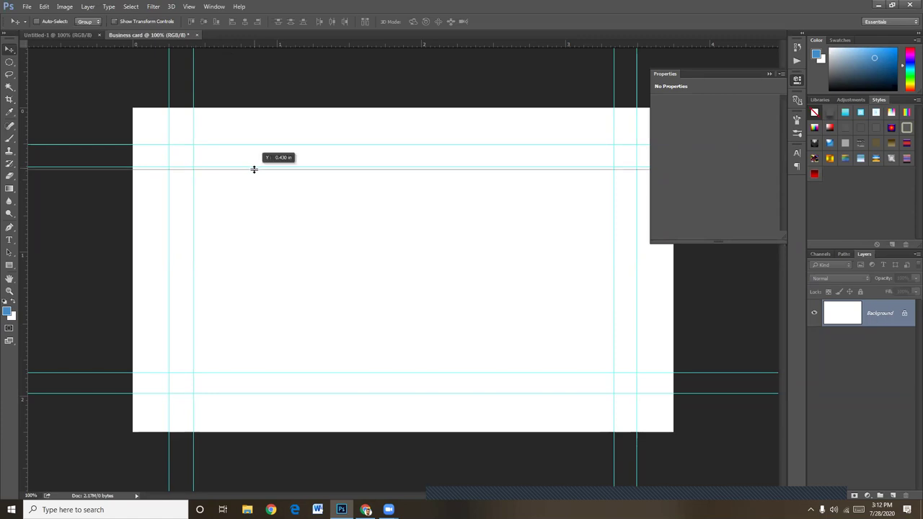
drag(359, 373, 360, 370)
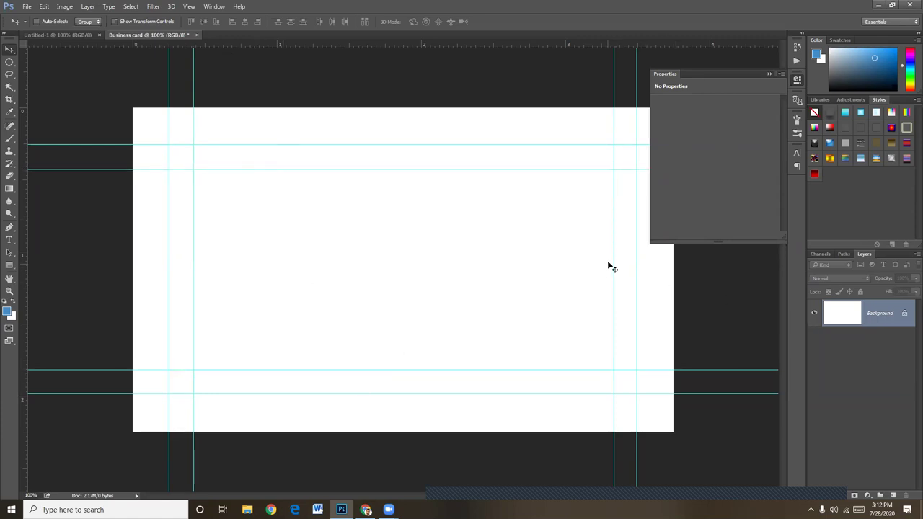
drag(613, 253, 610, 255)
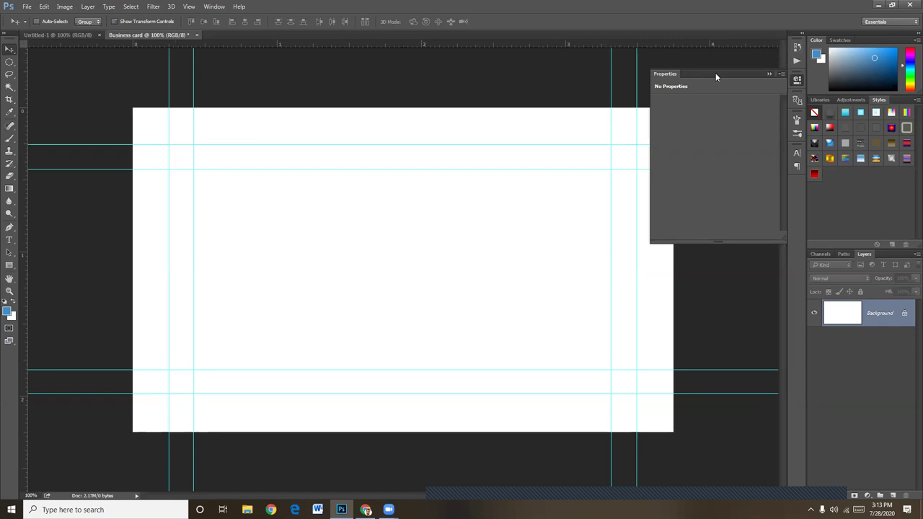
click(767, 74)
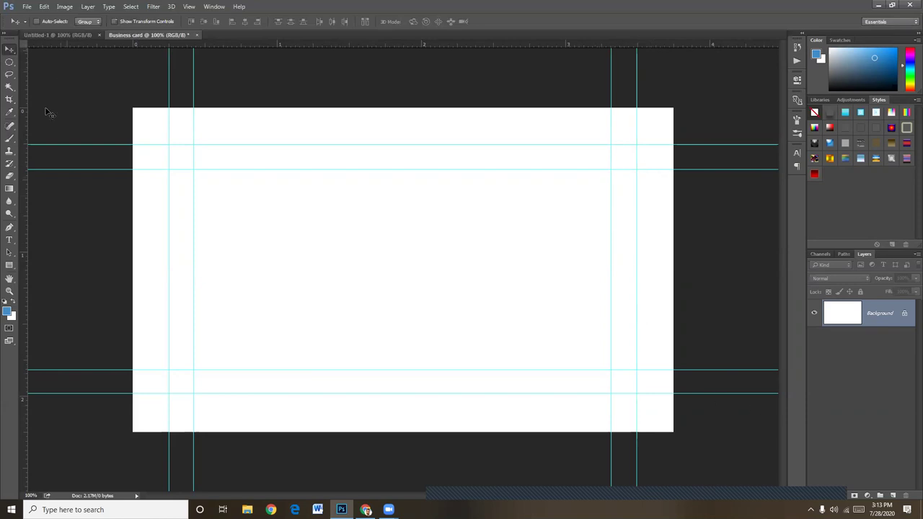
click(10, 265)
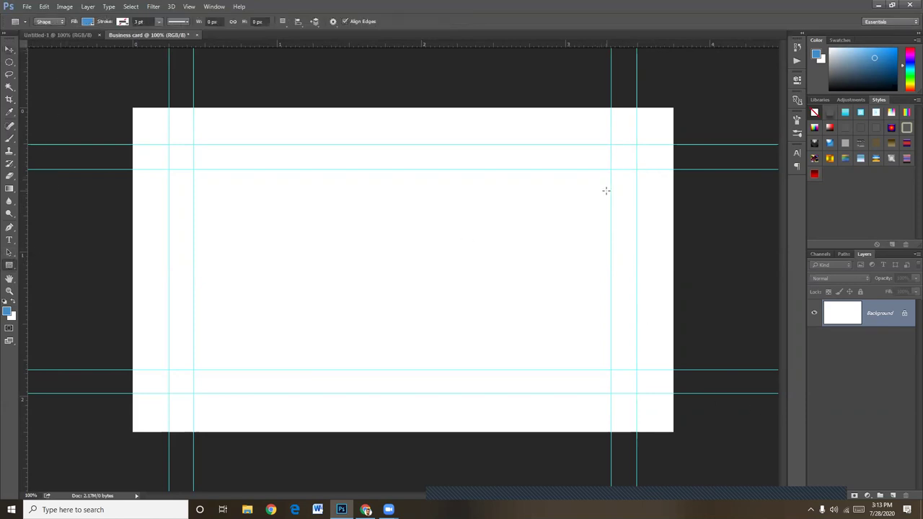
drag(611, 187, 636, 262)
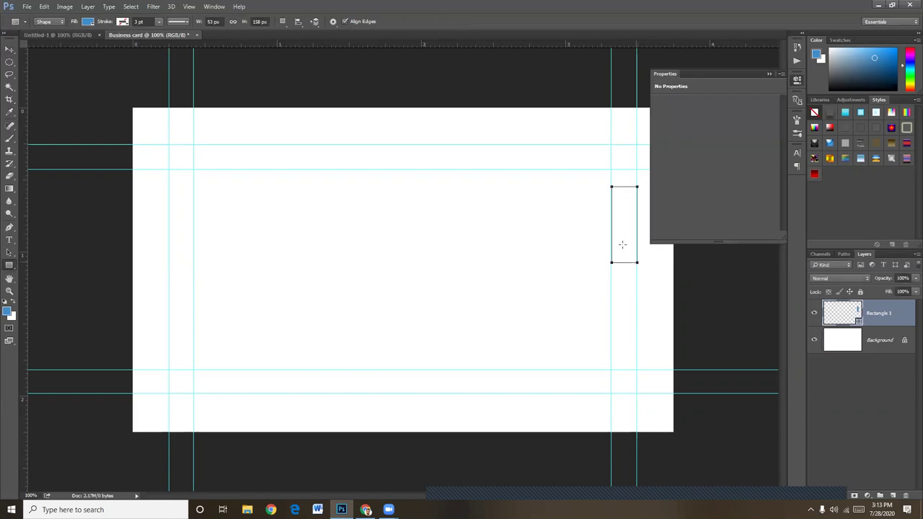
drag(245, 238, 265, 240)
key(ctrl+z)
key(v)
drag(620, 224, 178, 231)
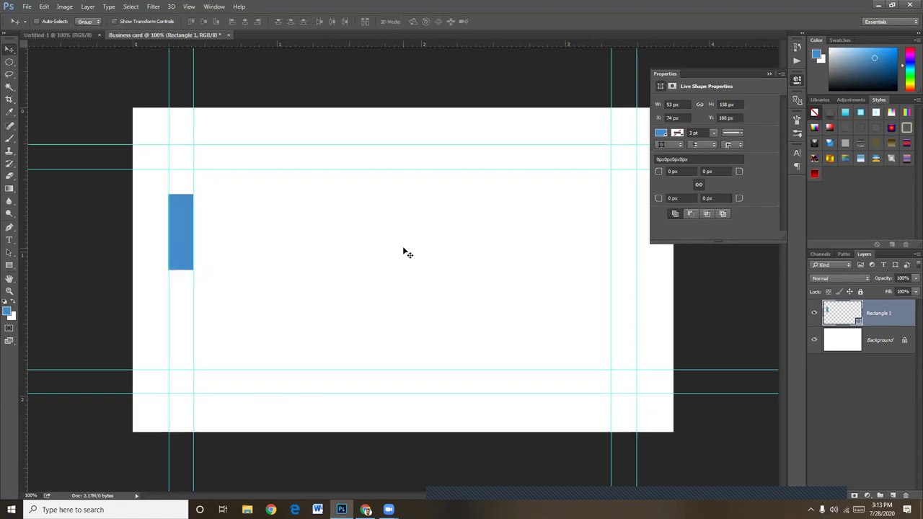
key(Delete)
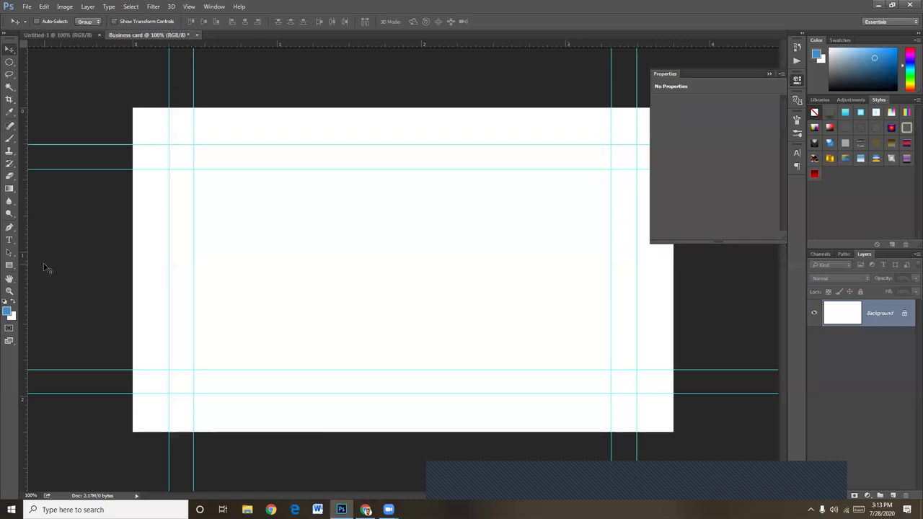
Add a text layer near the left margin reading ACACIA in capitals.
click(9, 240)
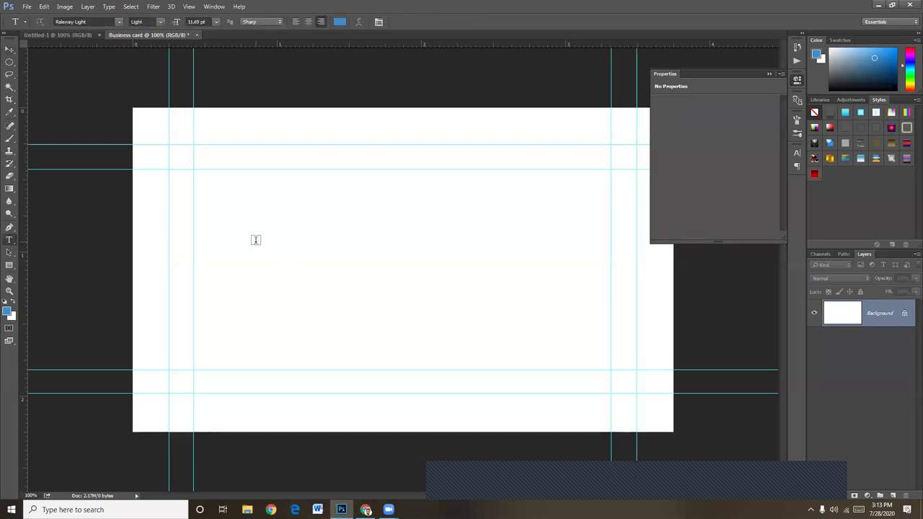
click(255, 240)
text(Aca)
key(BackSpace)
key(BackSpace)
key(BackSpace)
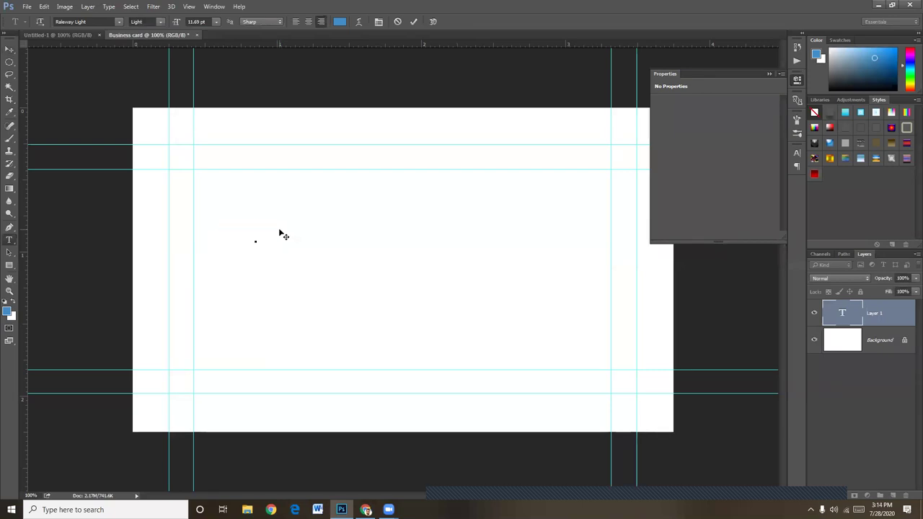
text(a)
key(BackSpace)
text(A)
text(CAC)
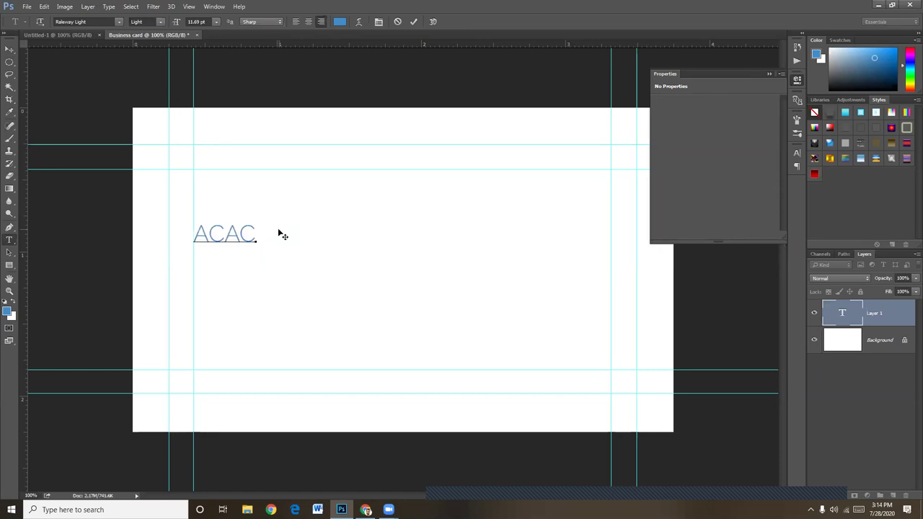
text(IA)
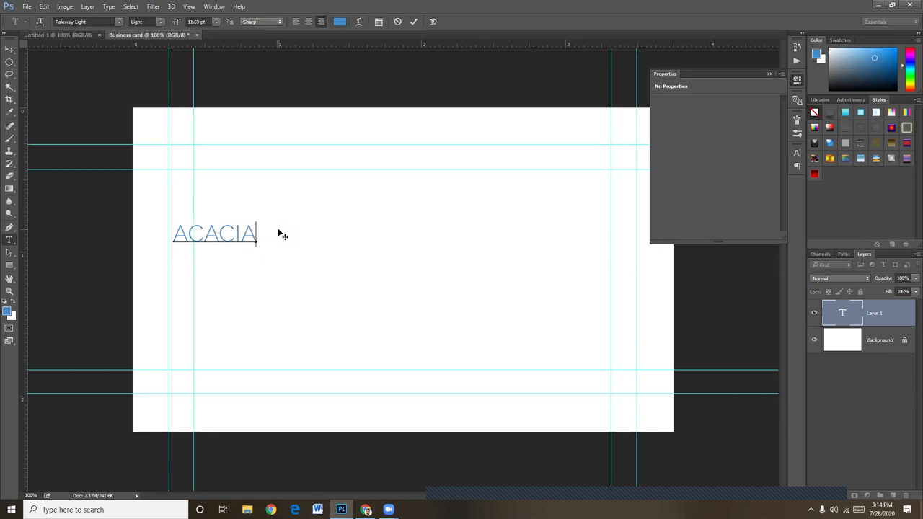
Set the ACACIA text to the Lato Regular font.
key(ctrl+a)
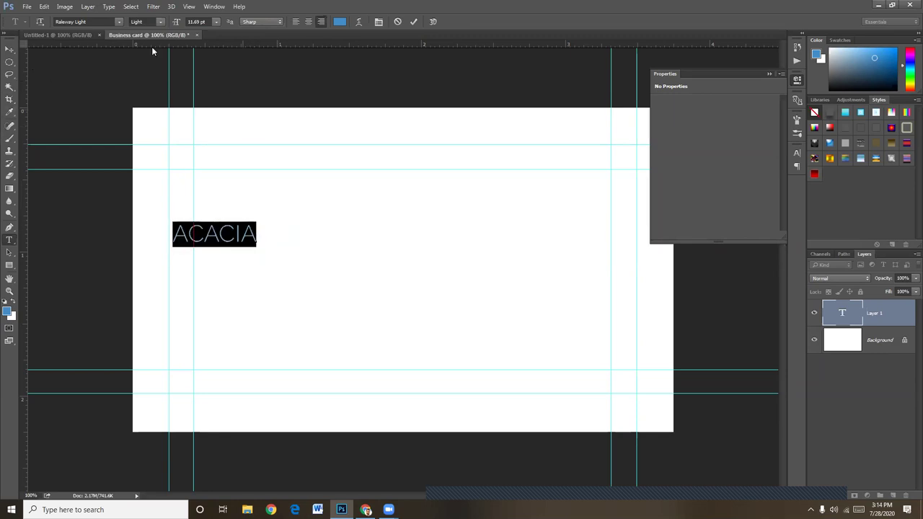
click(95, 21)
text(LATO)
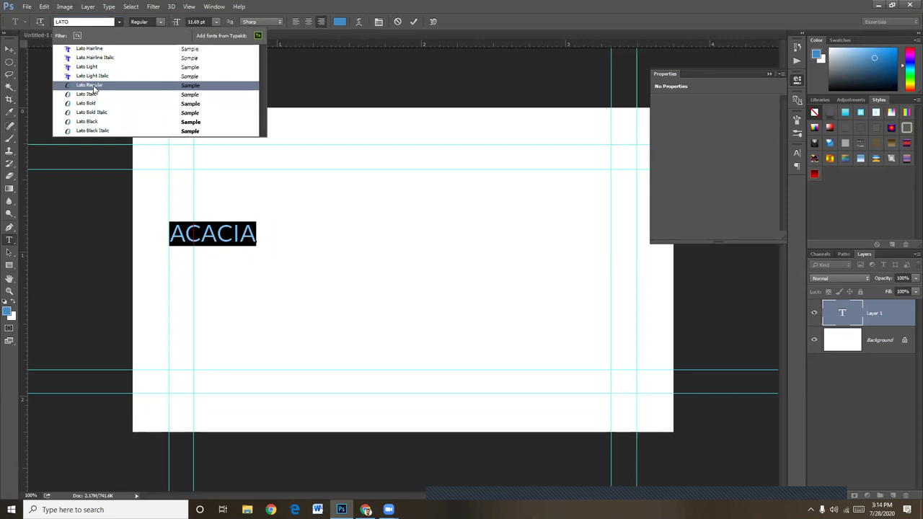
click(91, 84)
click(9, 49)
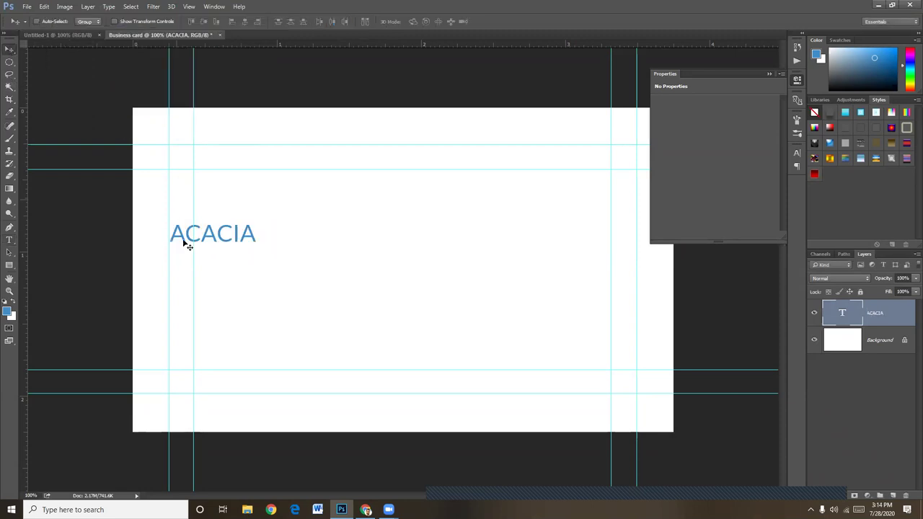
Nudge ACACIA to the right and scale it down to about 80%.
drag(216, 240, 260, 236)
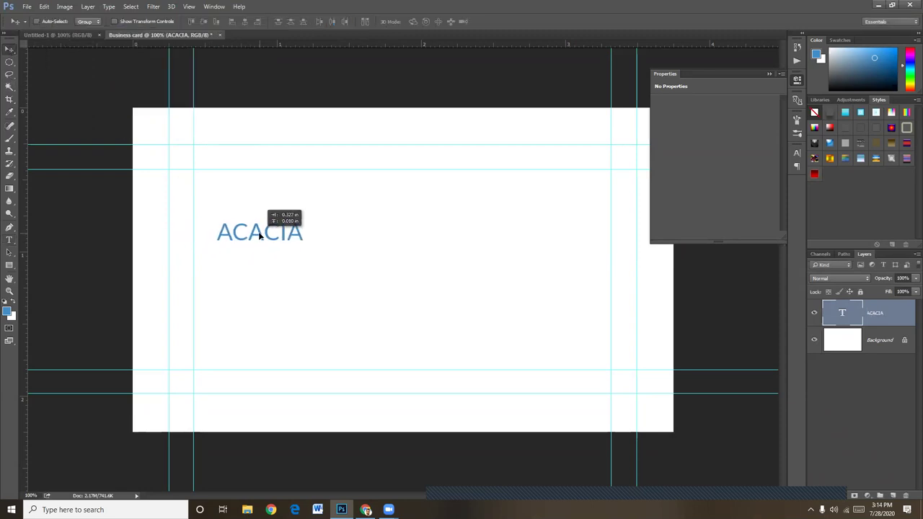
drag(258, 231, 222, 228)
key(ctrl+t)
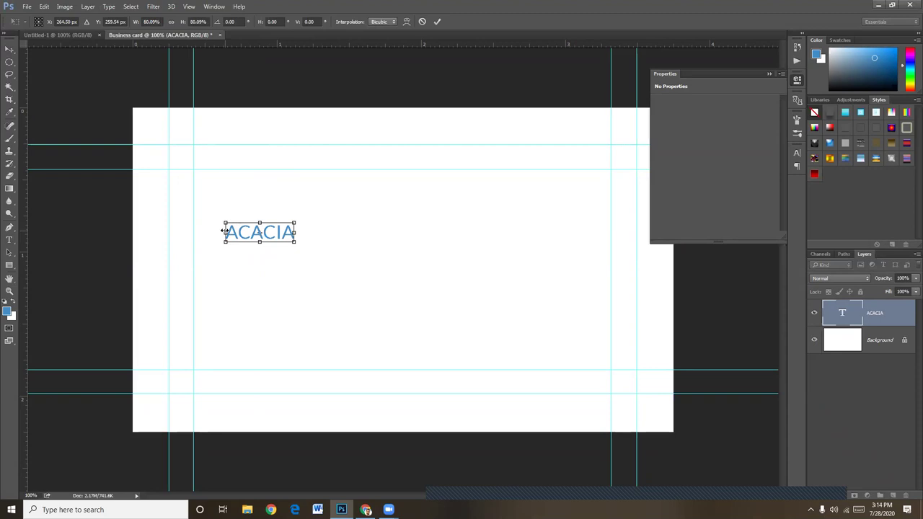
key(Return)
key(ctrl+plus)
drag(238, 243, 336, 299)
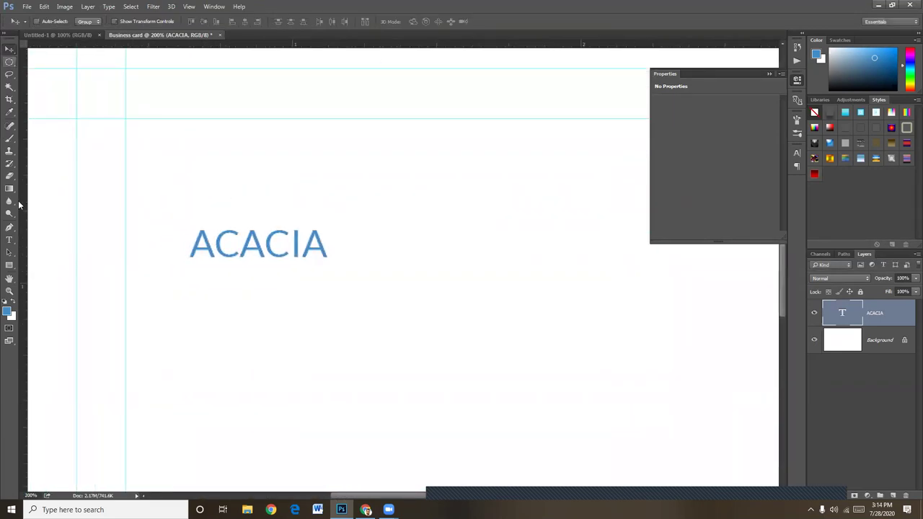
click(9, 266)
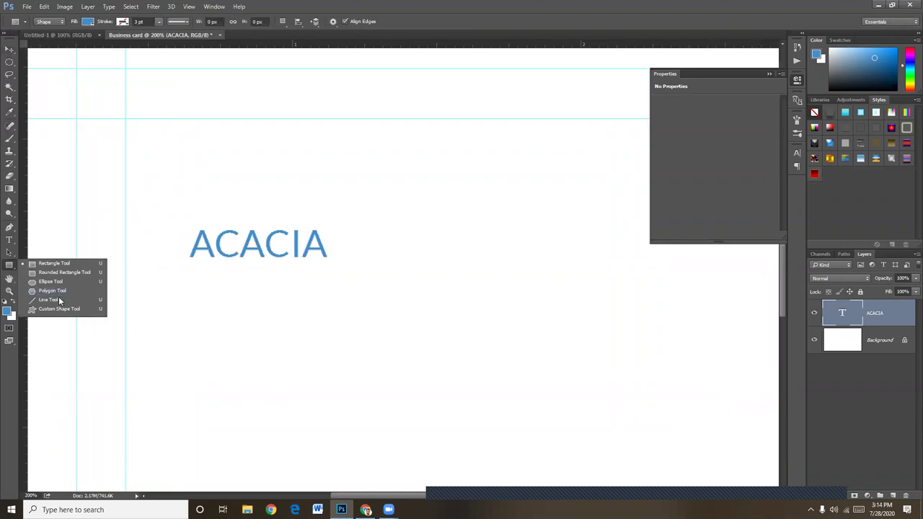
Switch to the Custom Shape tool and load the full set of preset shapes.
click(59, 308)
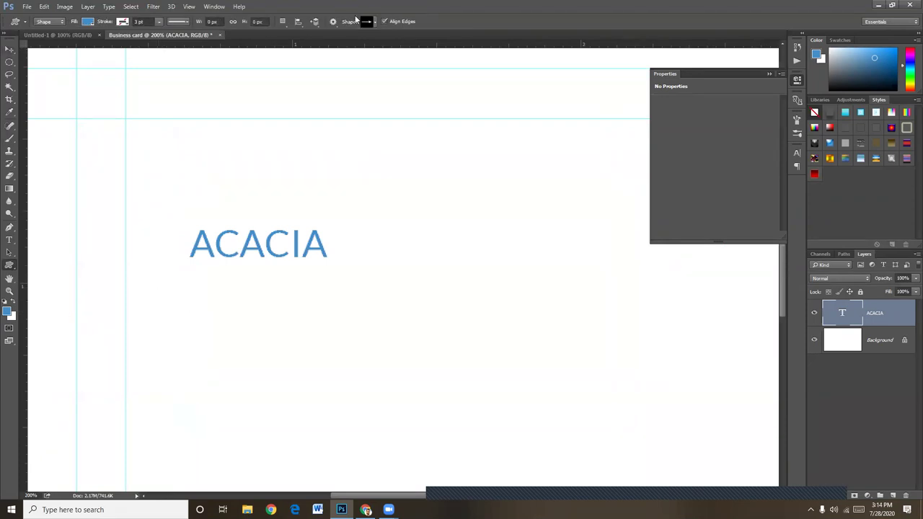
click(374, 22)
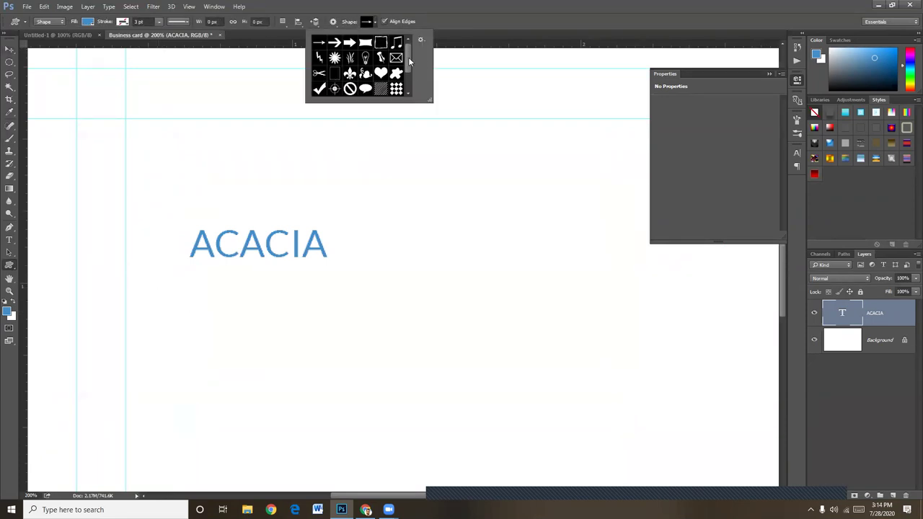
scroll(408, 60, down, 2)
click(421, 40)
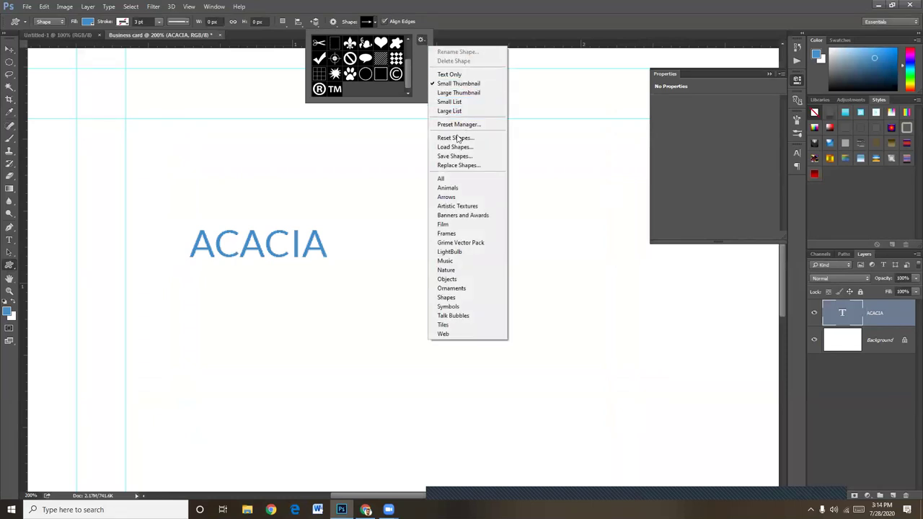
click(450, 180)
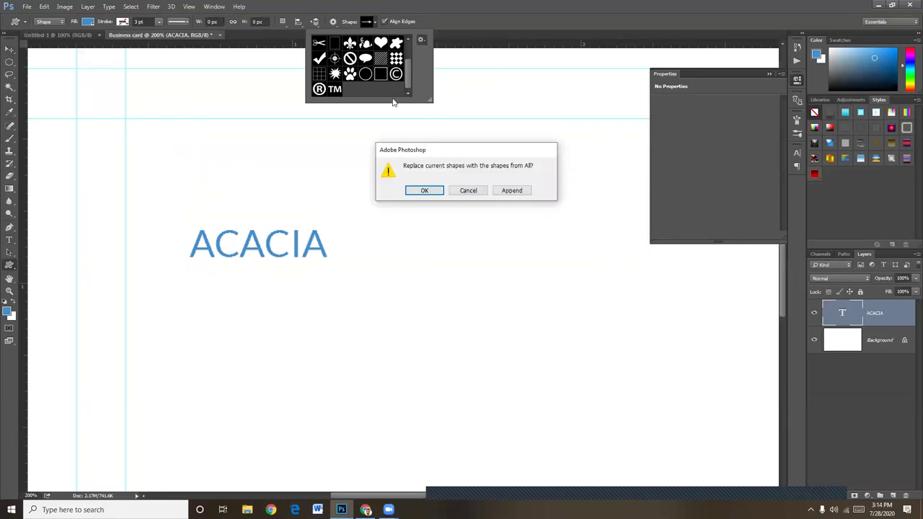
click(510, 191)
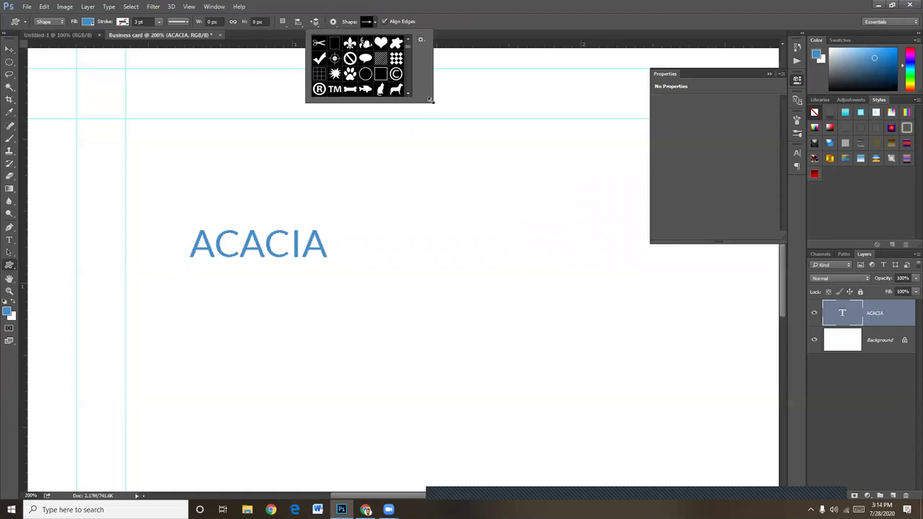
Scroll through the shape picker and pick the checkmark shape.
drag(430, 100, 463, 191)
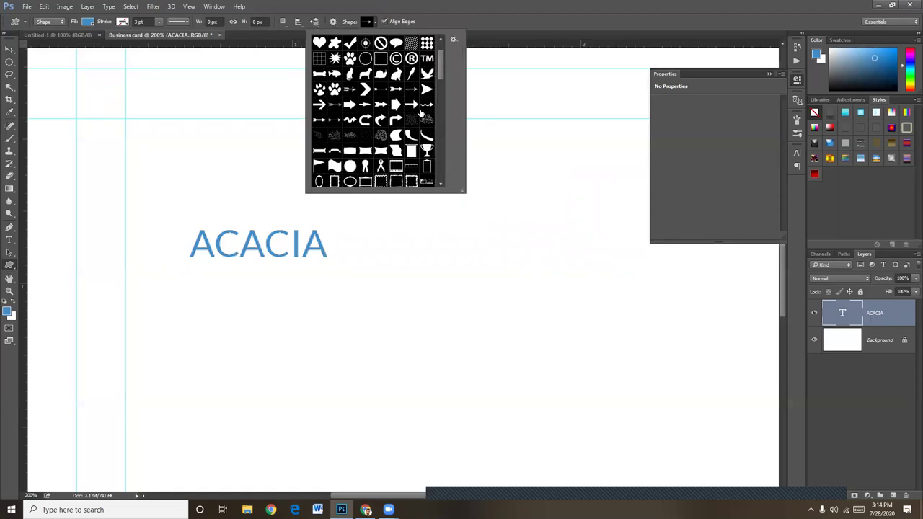
scroll(396, 69, down, 1)
scroll(400, 129, down, 1)
scroll(400, 129, down, 1)
scroll(396, 130, down, 1)
scroll(396, 128, down, 1)
scroll(396, 128, down, 2)
scroll(397, 128, down, 1)
scroll(397, 128, down, 2)
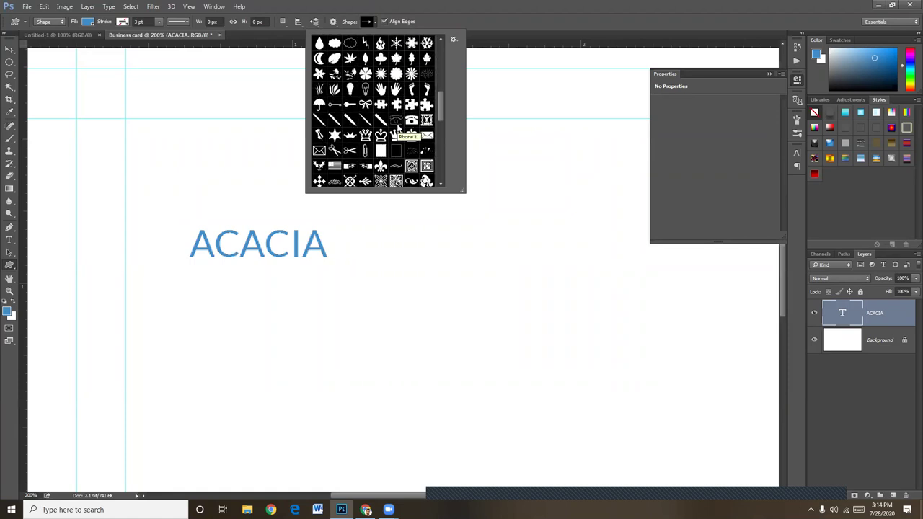
scroll(397, 129, down, 2)
scroll(397, 129, down, 1)
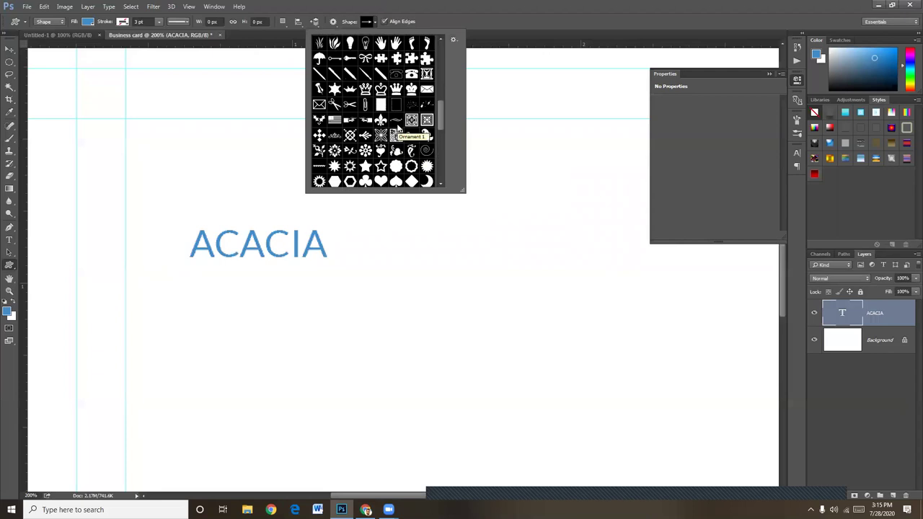
scroll(395, 128, down, 3)
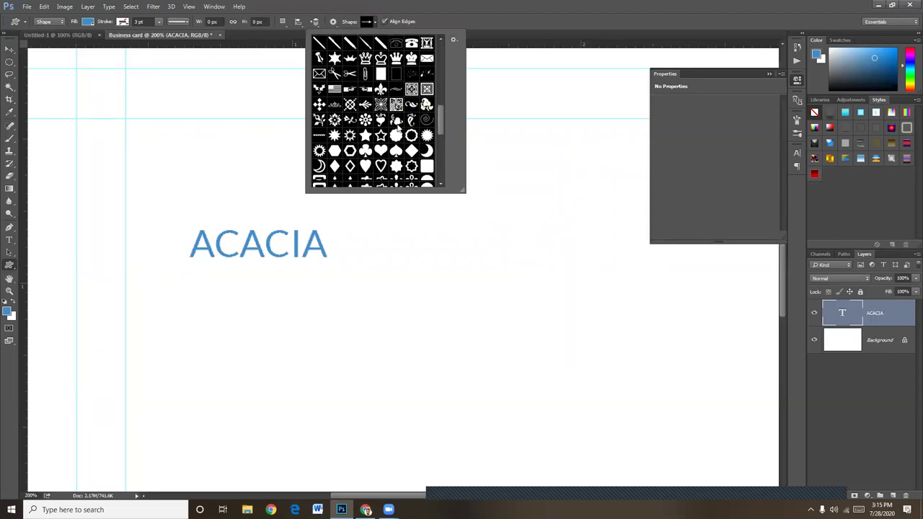
scroll(396, 128, down, 3)
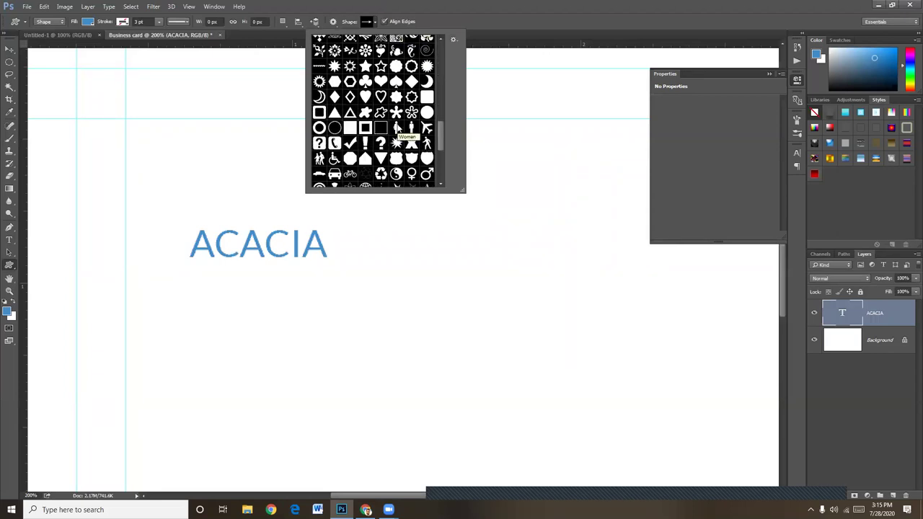
scroll(395, 128, down, 1)
scroll(396, 129, down, 3)
scroll(397, 128, down, 1)
scroll(397, 129, down, 2)
scroll(397, 129, down, 1)
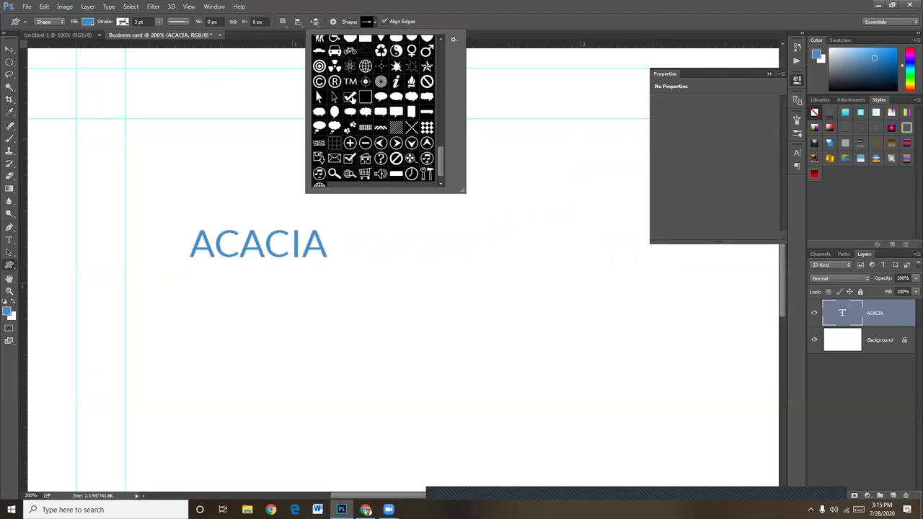
scroll(395, 151, down, 1)
scroll(389, 149, down, 1)
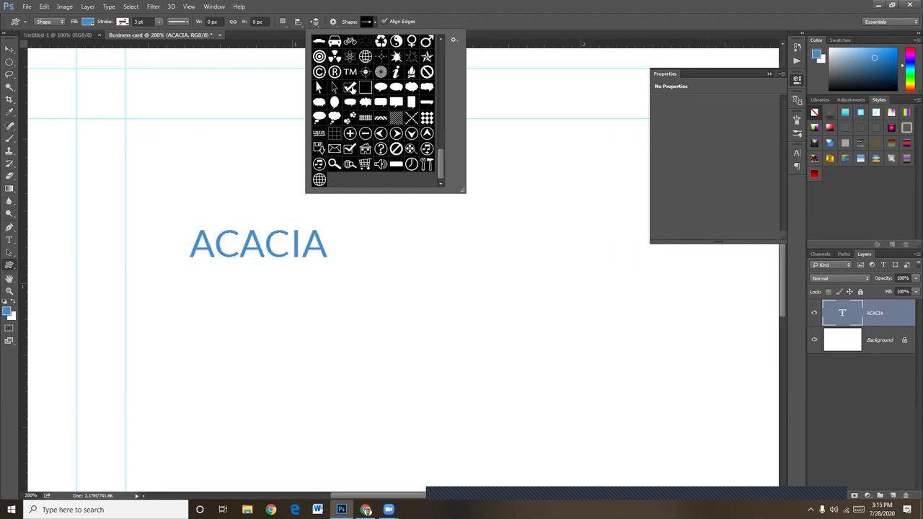
scroll(418, 129, up, 1)
scroll(411, 118, up, 2)
scroll(406, 111, up, 1)
scroll(407, 110, up, 1)
scroll(408, 112, down, 1)
click(349, 48)
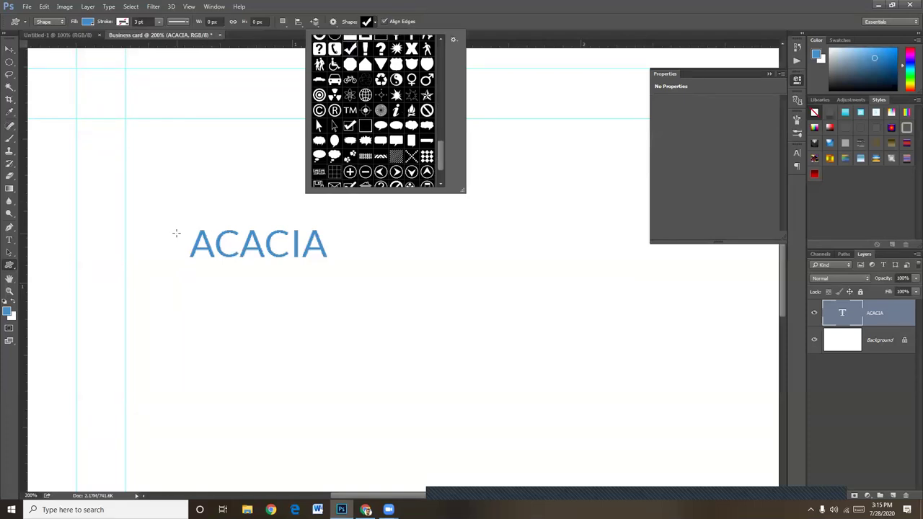
Draw a blue checkmark left of ACACIA and try a rounded rectangle below it.
drag(147, 235, 170, 256)
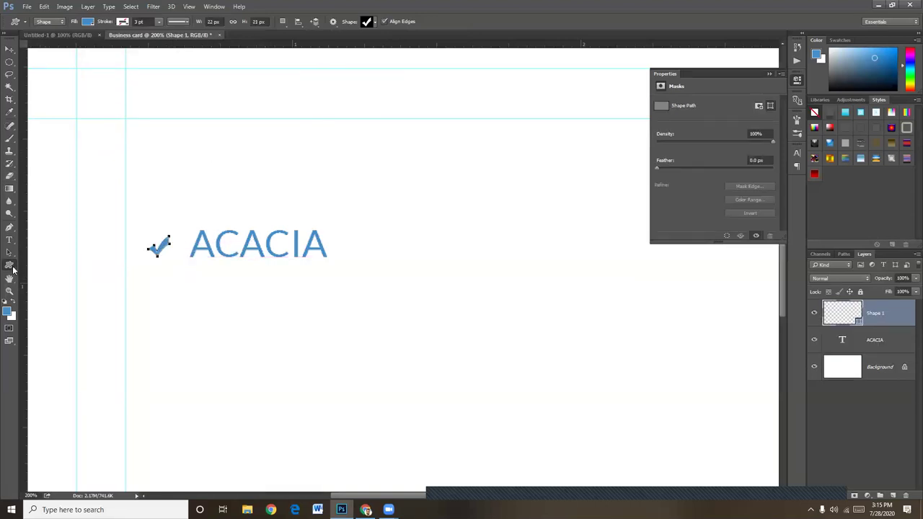
right_click(10, 266)
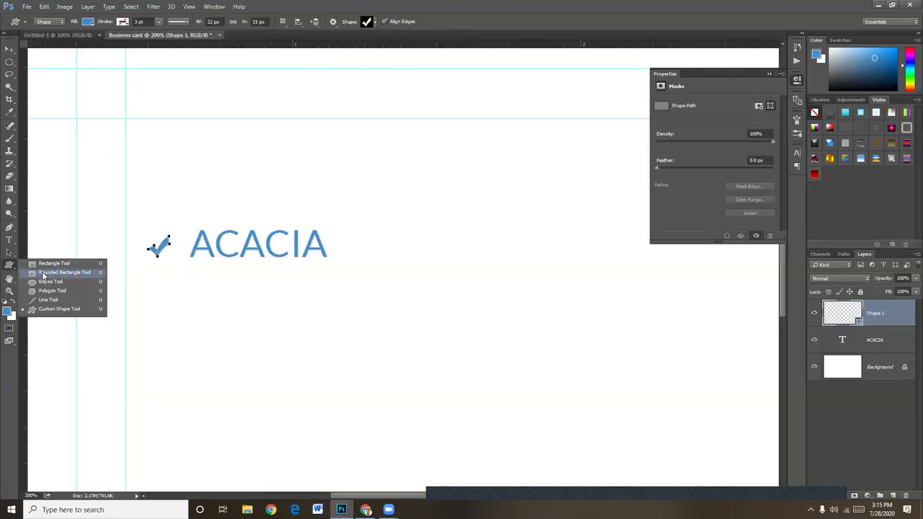
click(43, 274)
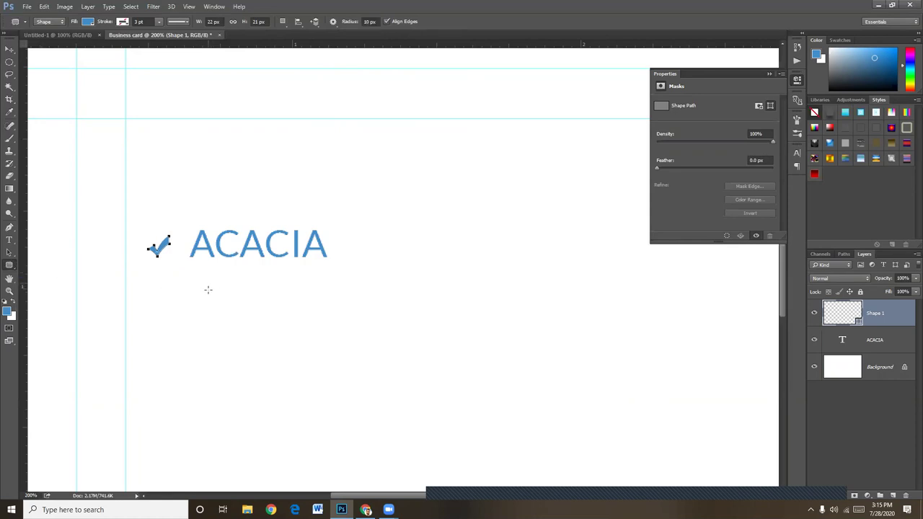
drag(208, 289, 226, 306)
key(ctrl+z)
Set the corner radius to 3 px and draw a small rounded square below the checkmark.
click(379, 21)
text(5)
drag(224, 276, 270, 299)
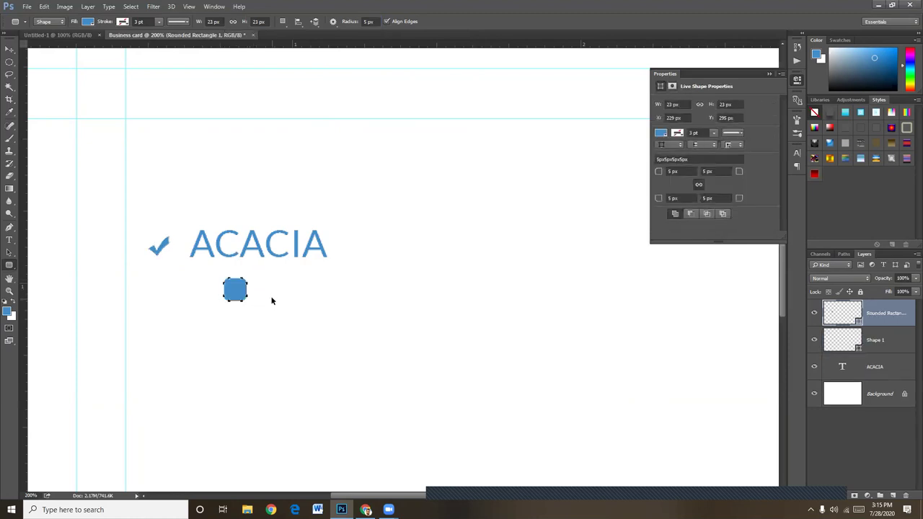
key(ctrl+z)
click(366, 21)
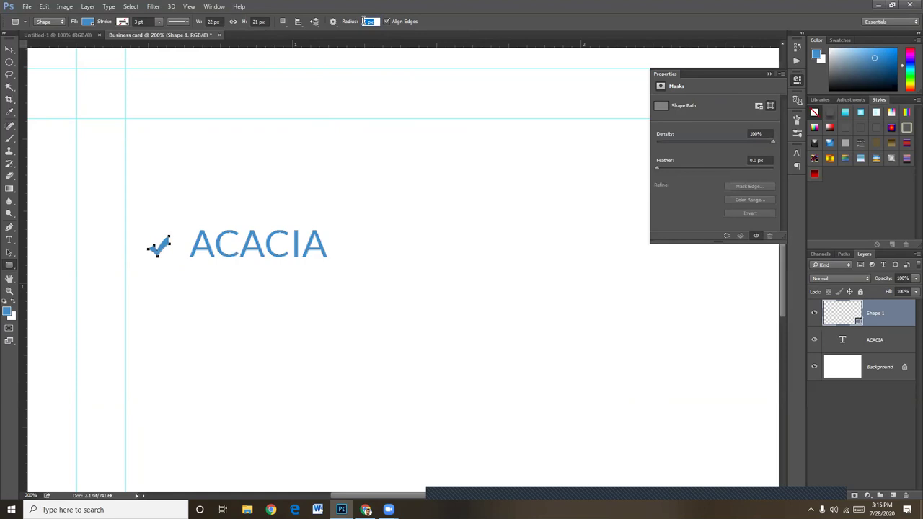
text(3)
drag(203, 293, 222, 310)
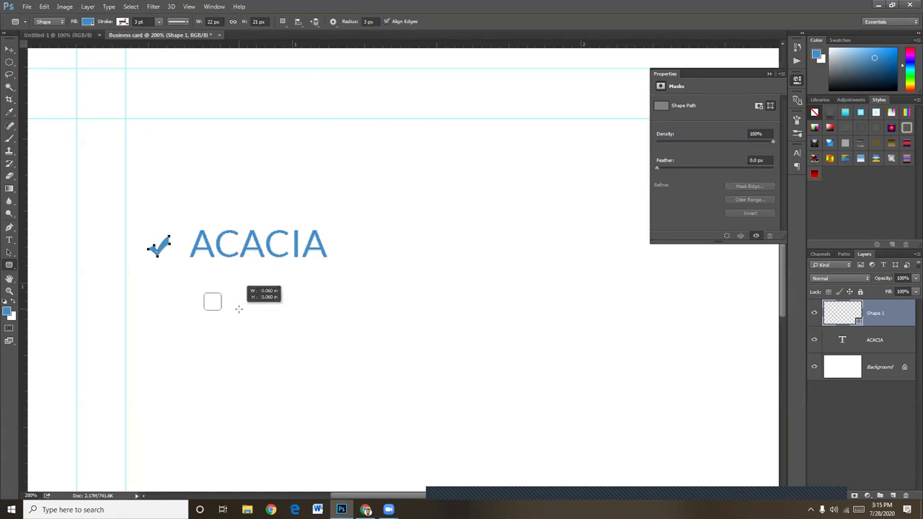
Rotate the small blue square about 60°.
click(9, 49)
key(ctrl+t)
drag(257, 282, 268, 336)
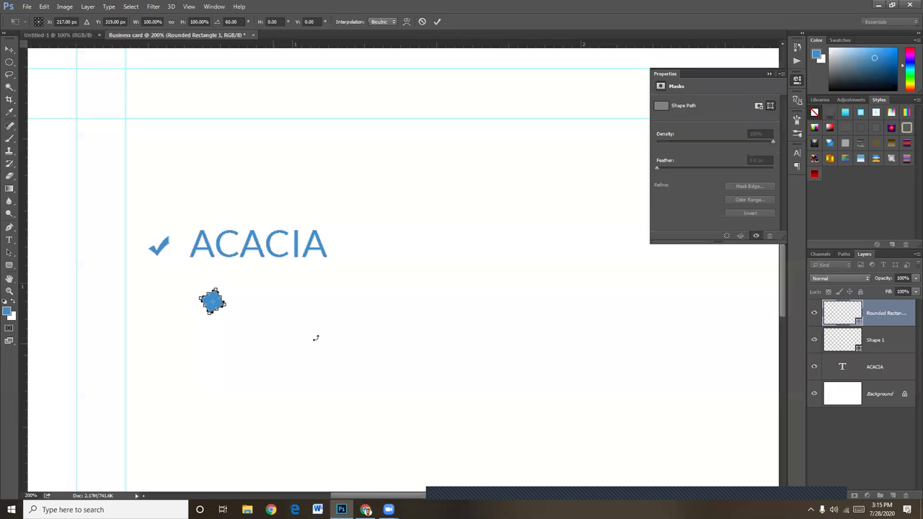
key(Return)
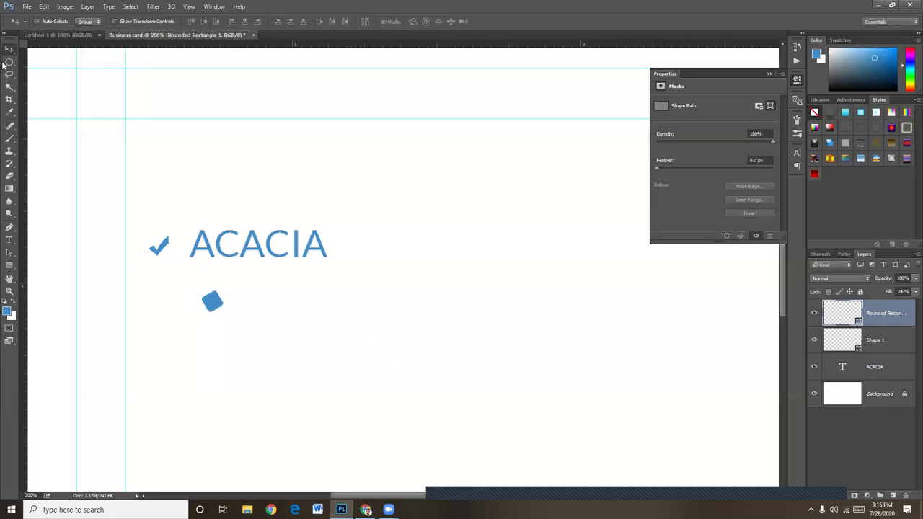
Move the checkmark's Shape 1 layer onto the small square's corner.
right_click(161, 248)
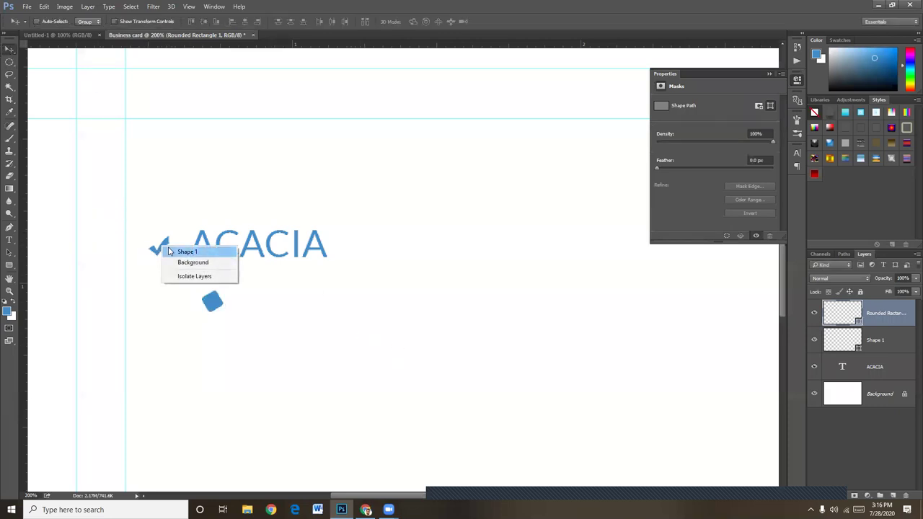
click(165, 251)
drag(164, 252, 212, 294)
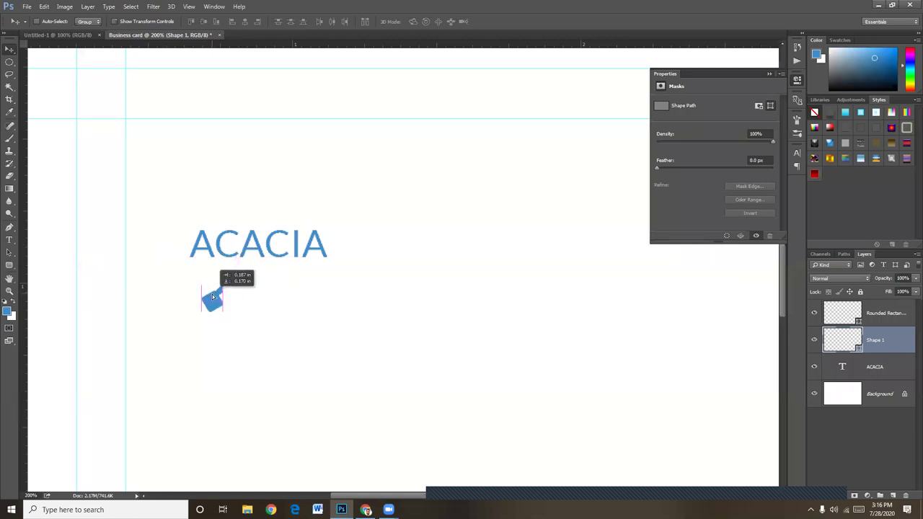
drag(212, 294, 225, 295)
click(814, 338)
Fill the rounded square with bright red (e90000).
double_click(857, 317)
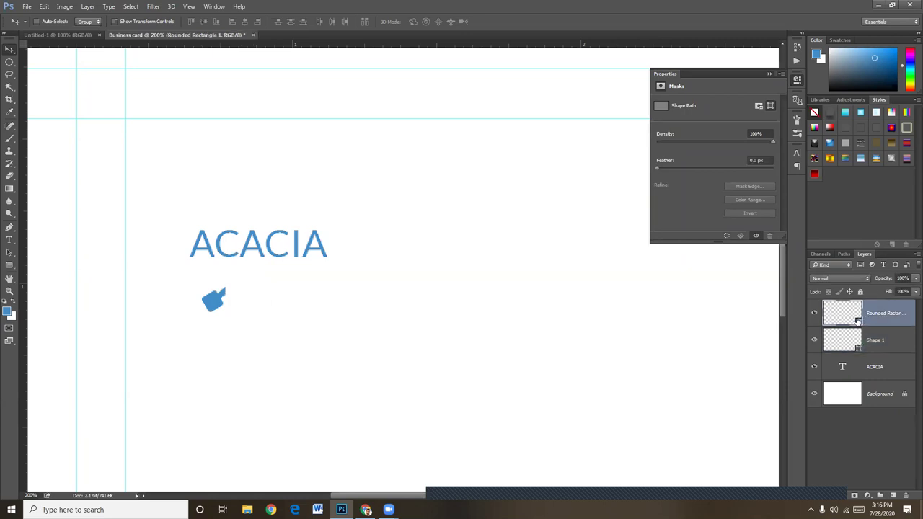
click(754, 168)
mouse_move(754, 168)
mouse_down()
mouse_move(754, 151)
mouse_move(742, 171)
mouse_up()
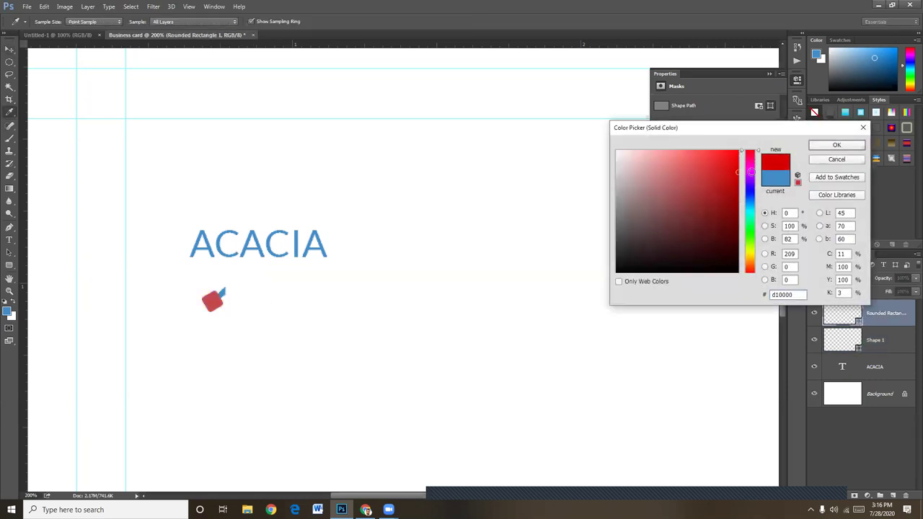
drag(748, 171, 747, 160)
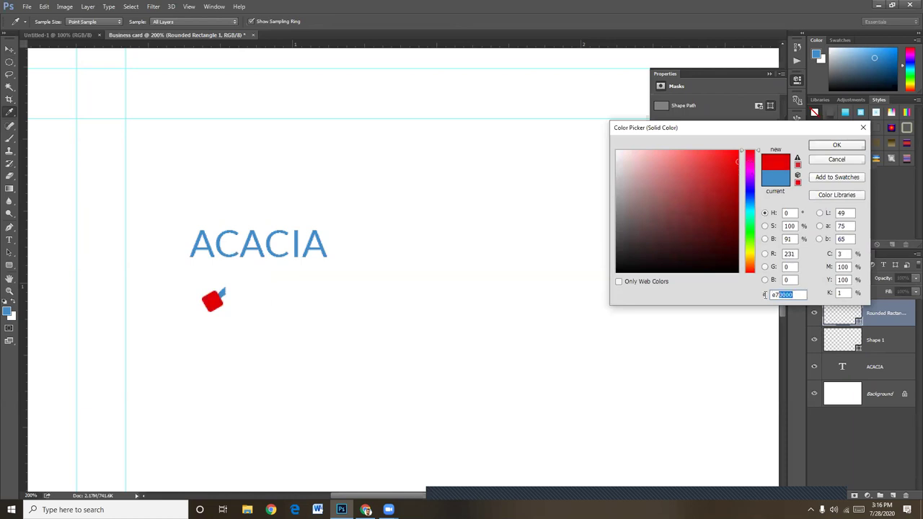
click(838, 145)
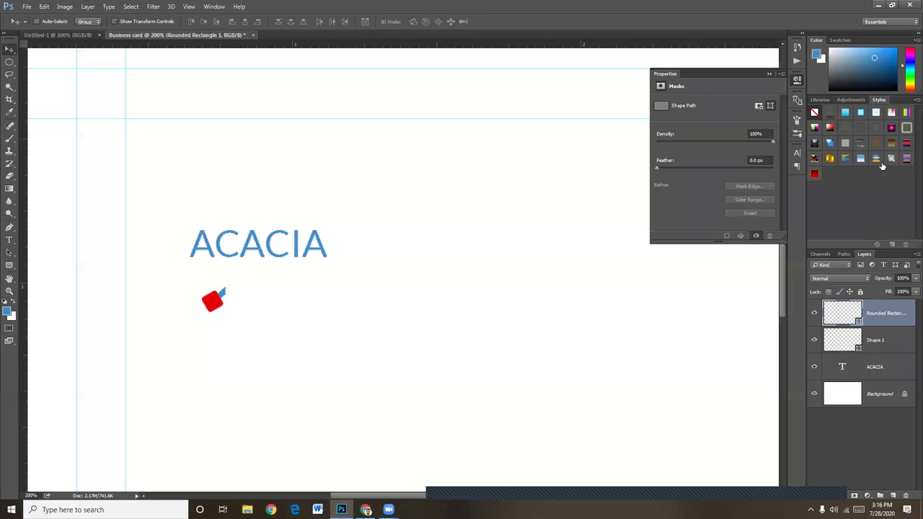
Add a red Stroke layer effect to the checkmark's Shape 1 layer.
click(881, 340)
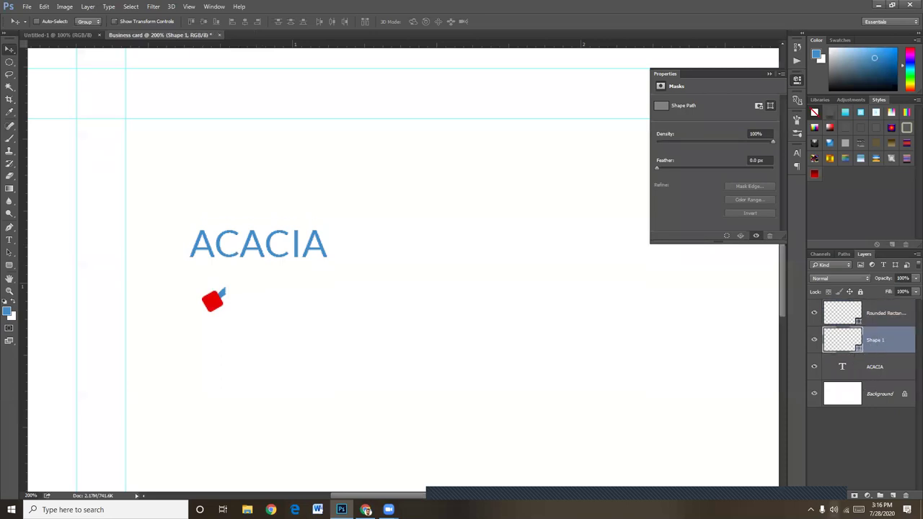
click(866, 495)
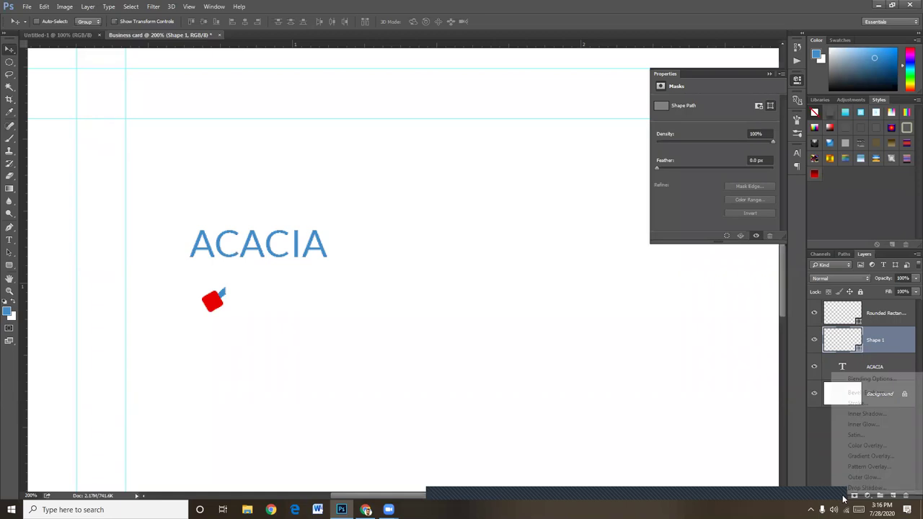
click(864, 405)
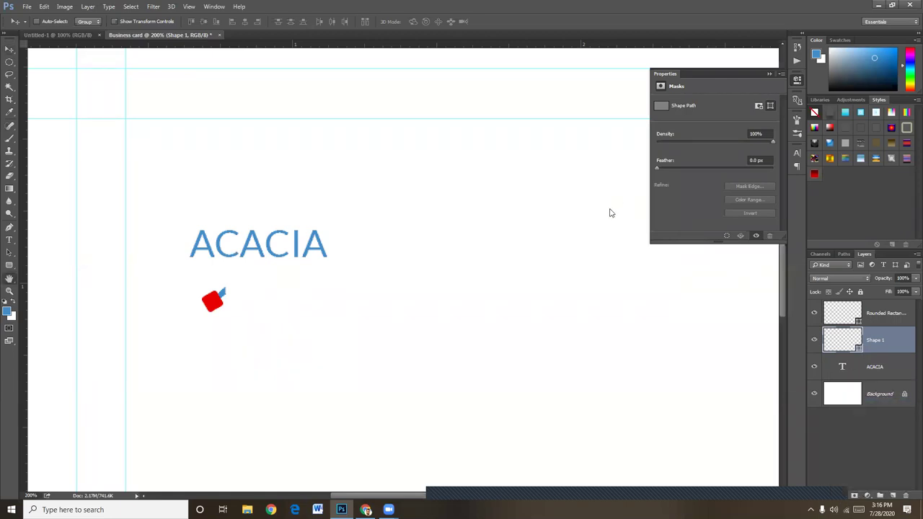
drag(270, 92, 679, 88)
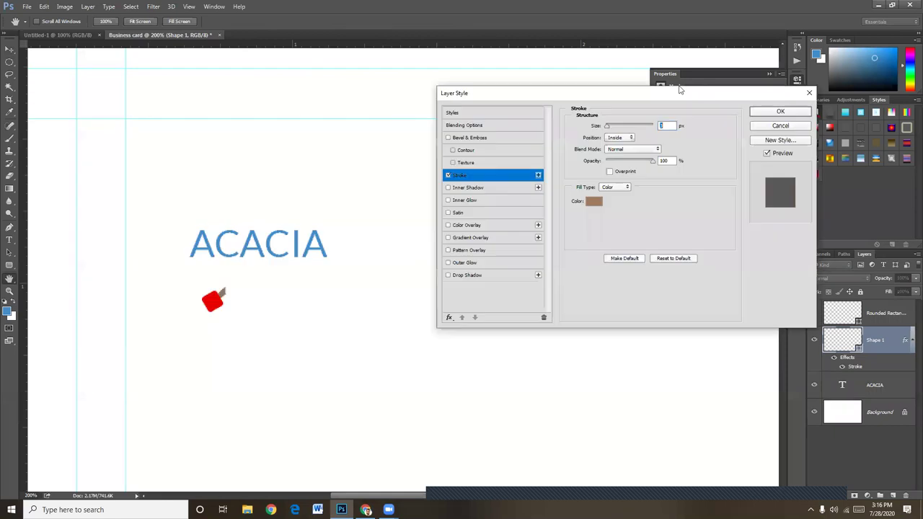
click(593, 202)
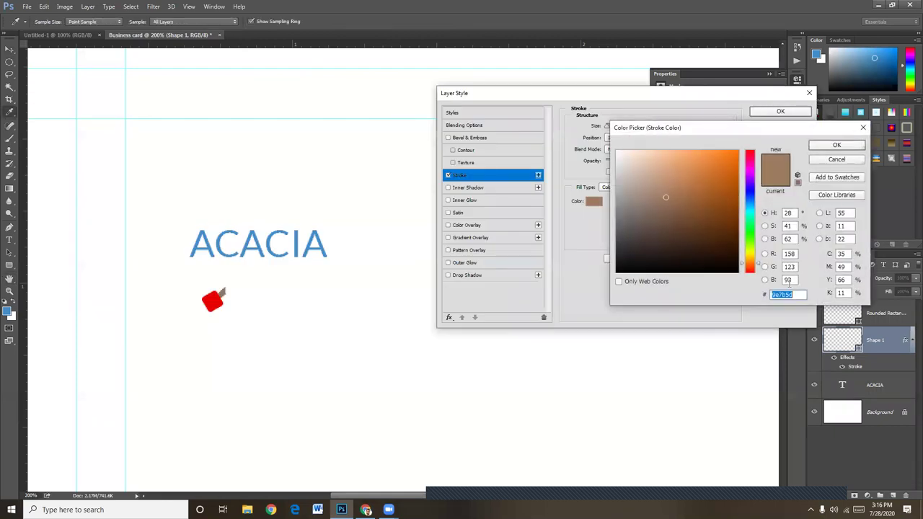
key(BackSpace)
click(737, 165)
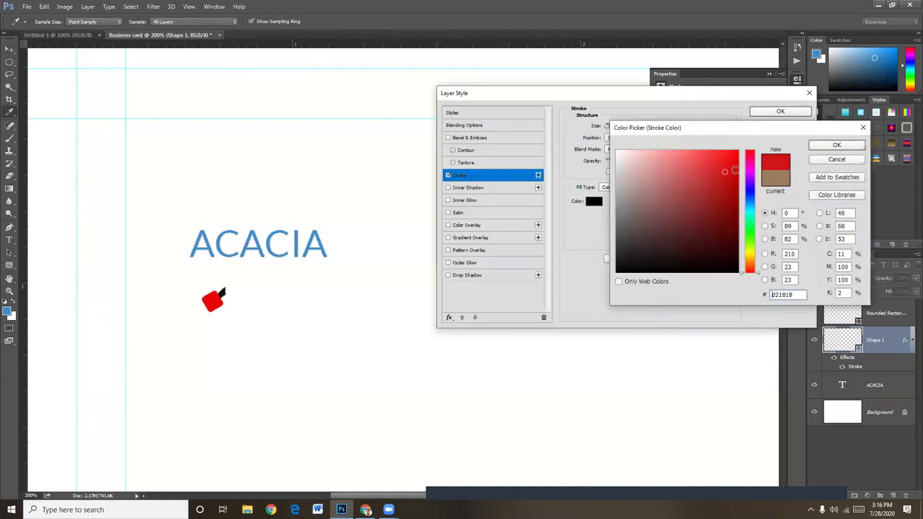
drag(744, 164, 739, 166)
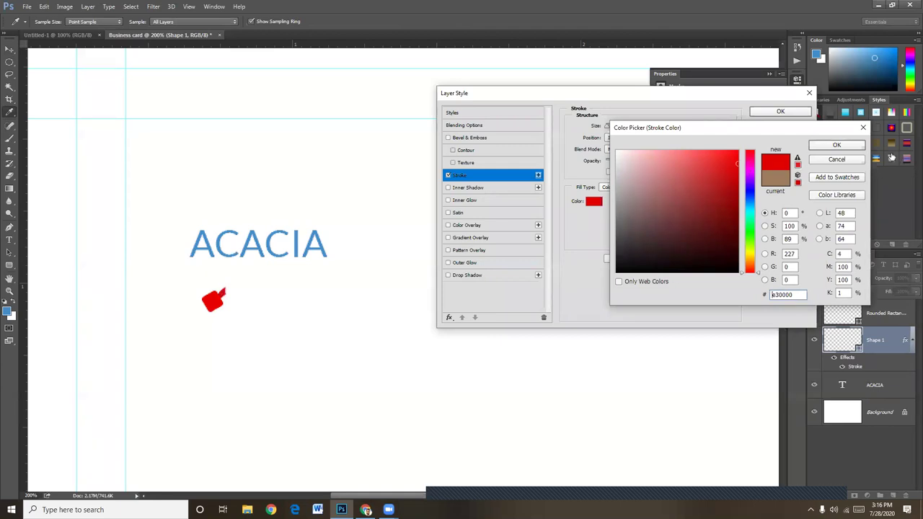
click(860, 148)
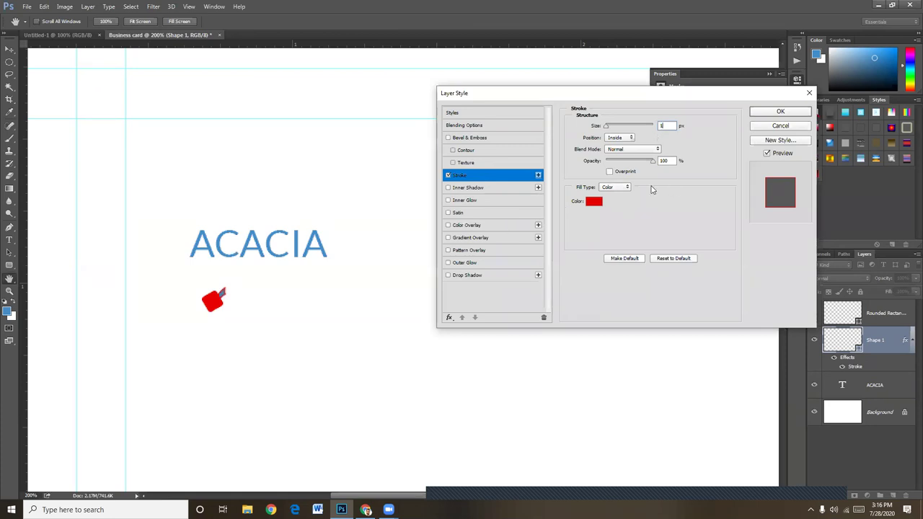
Change the stroke to white and add a white Color Overlay.
click(594, 207)
click(616, 152)
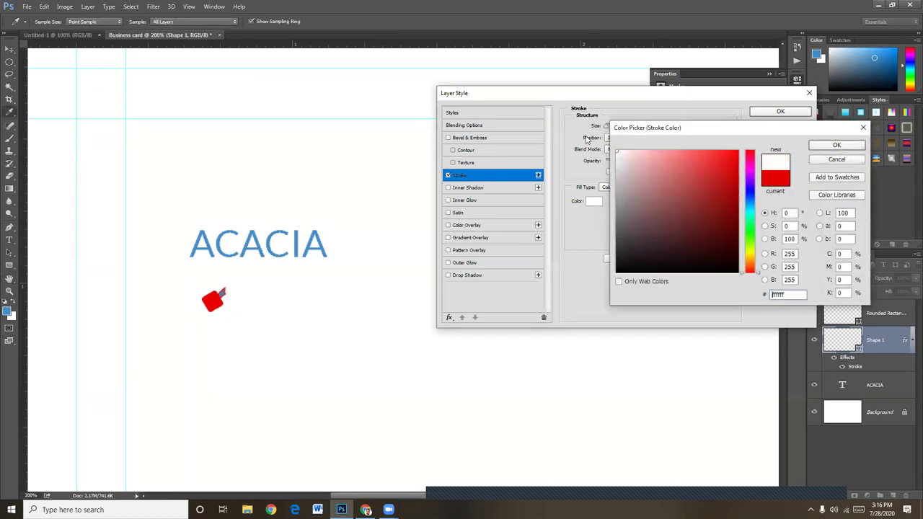
click(853, 148)
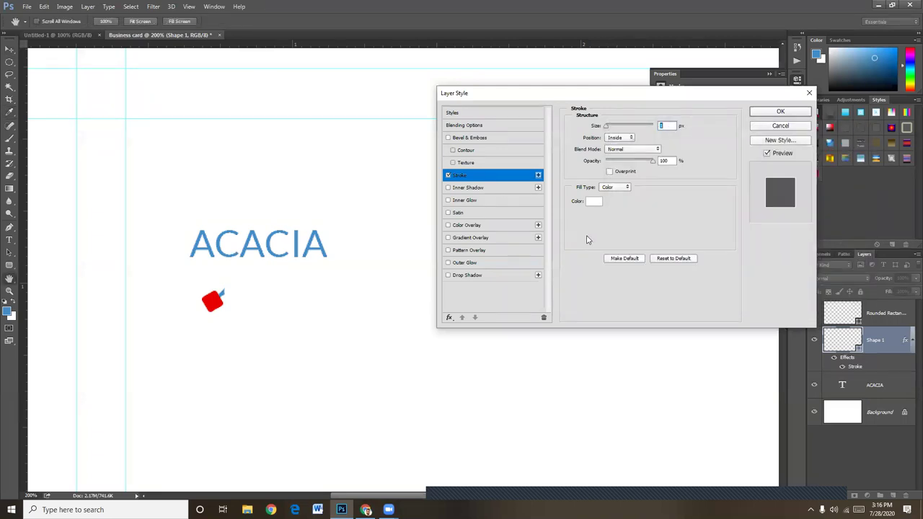
click(448, 225)
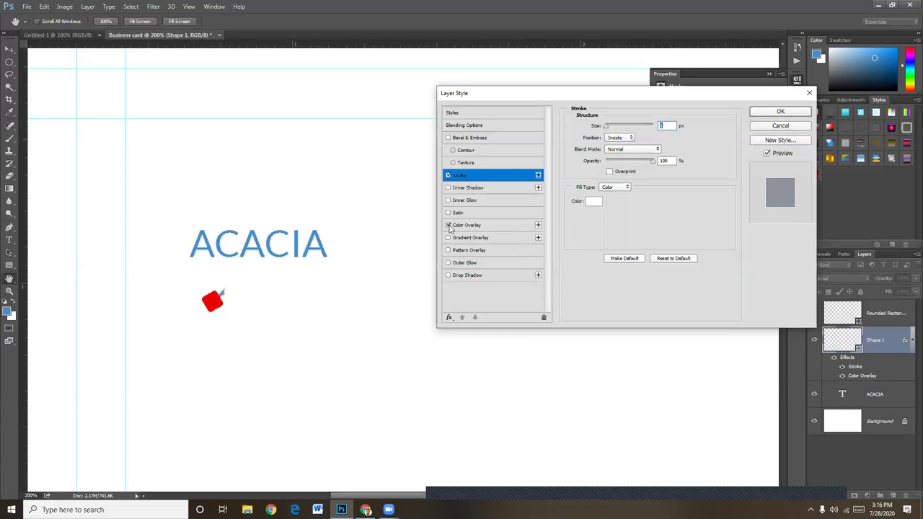
click(465, 225)
click(670, 126)
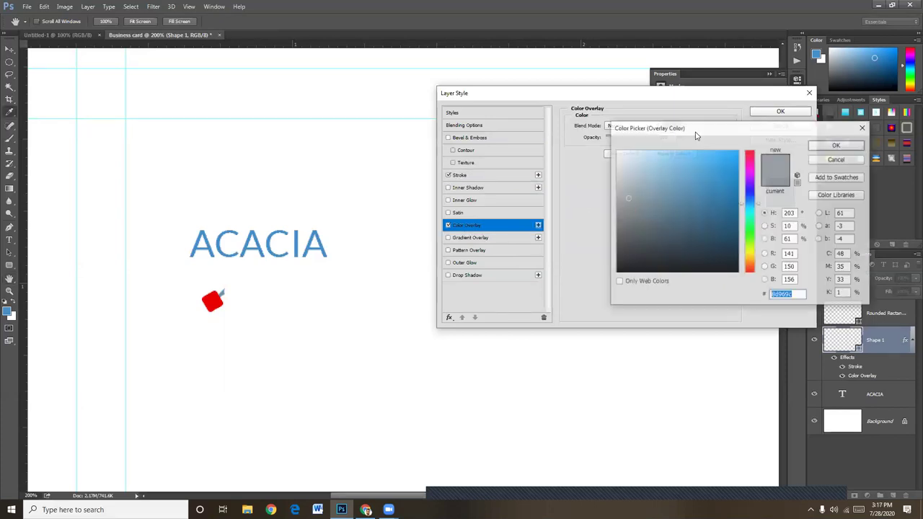
click(836, 145)
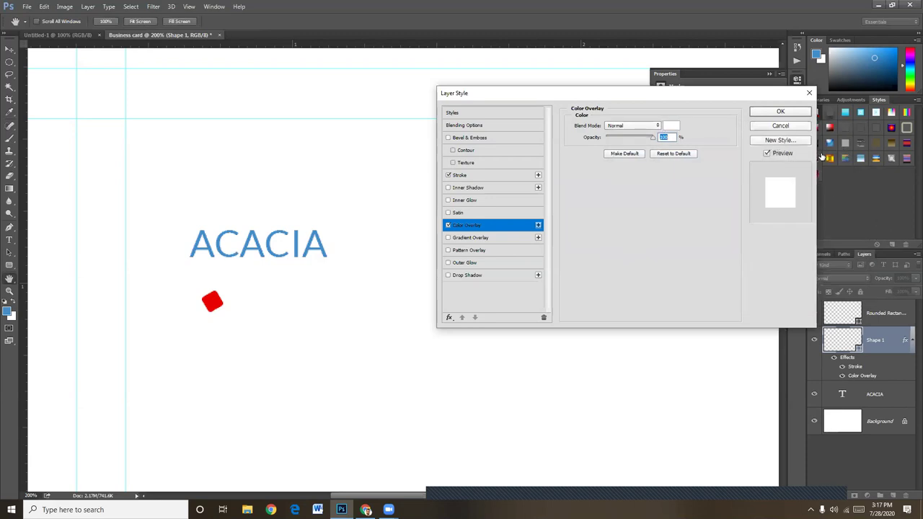
Try a saturated red stroke colour, then cancel the change.
click(465, 175)
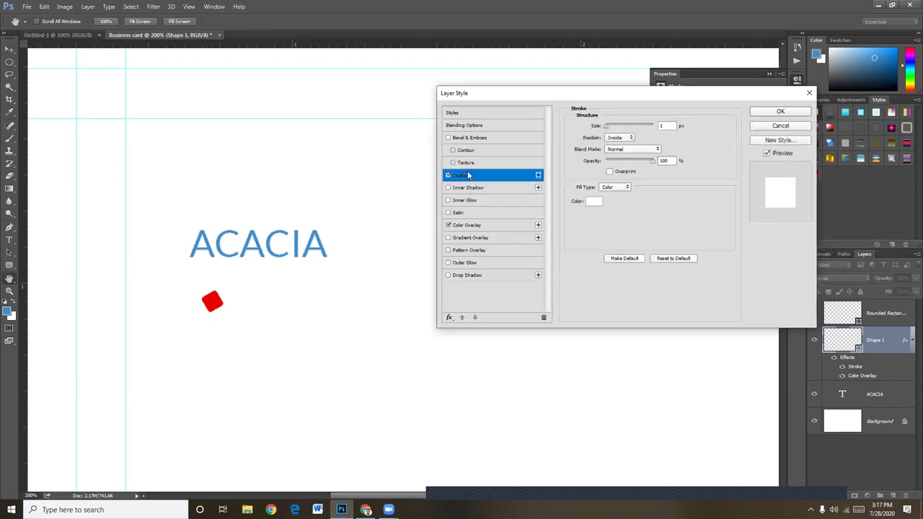
click(593, 201)
drag(717, 185, 747, 168)
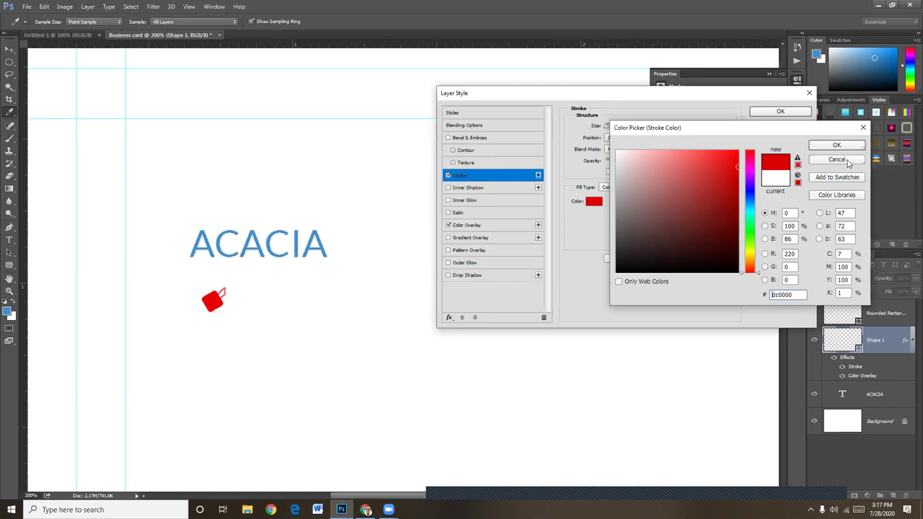
click(836, 159)
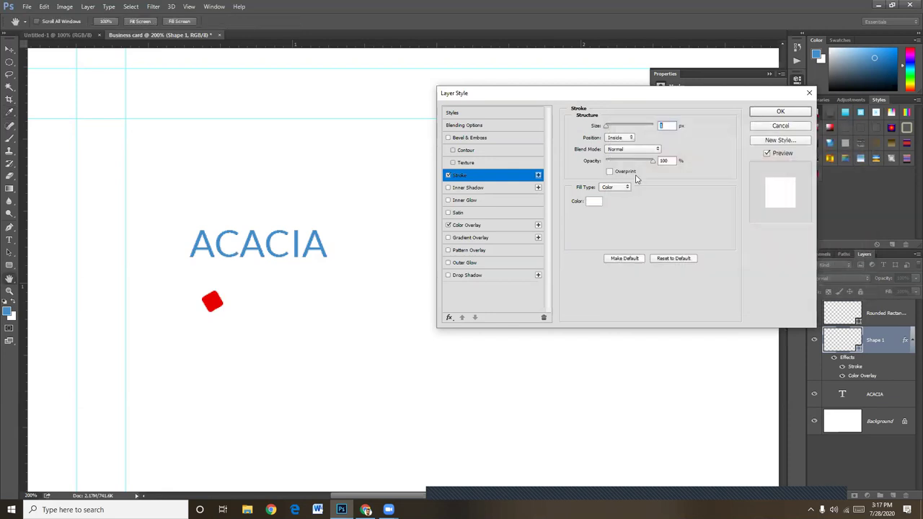
Set the Color Overlay to a strong red (#e40000).
click(495, 230)
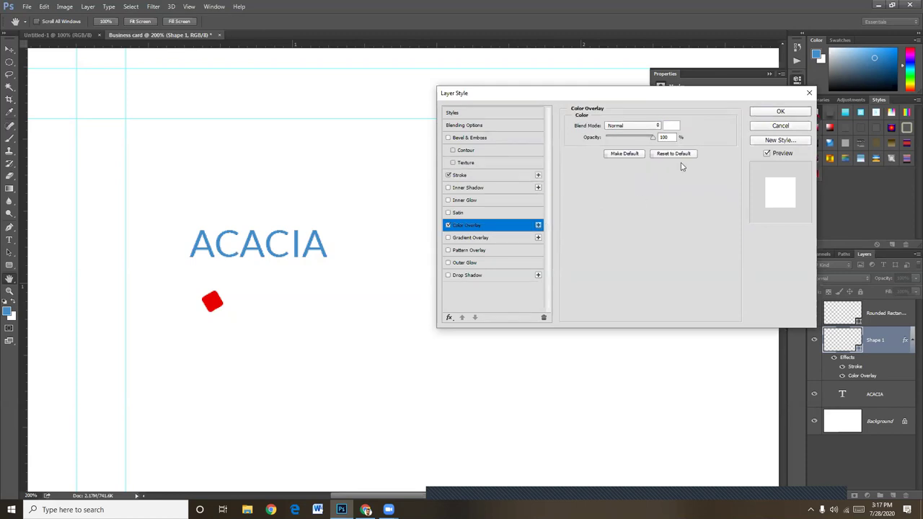
click(668, 125)
click(739, 166)
drag(740, 172, 749, 162)
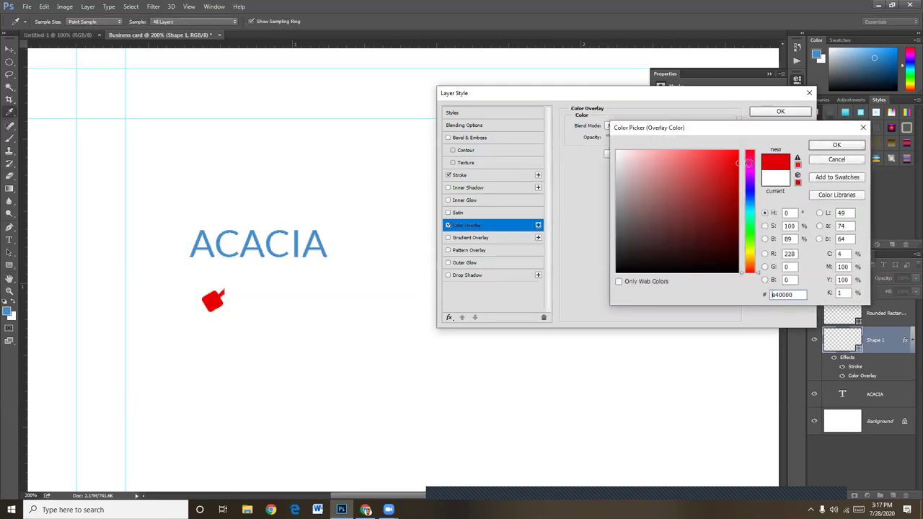
click(836, 145)
Stack Shape 1 above Rounded Rectangle and scale both to about 83%.
click(780, 111)
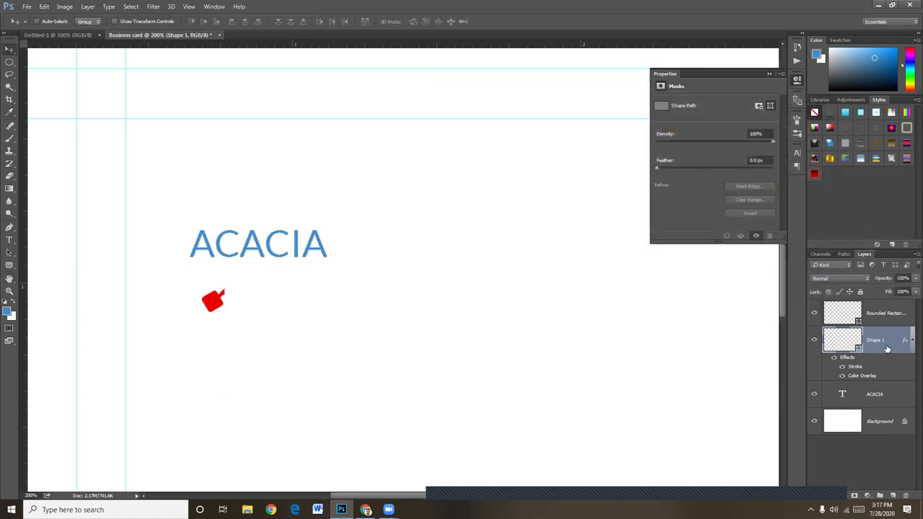
drag(887, 348, 879, 308)
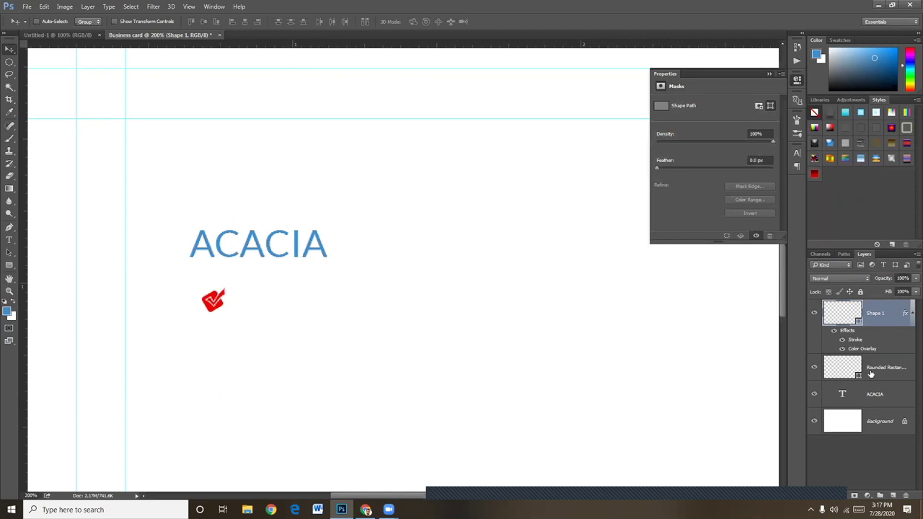
shift+click(893, 360)
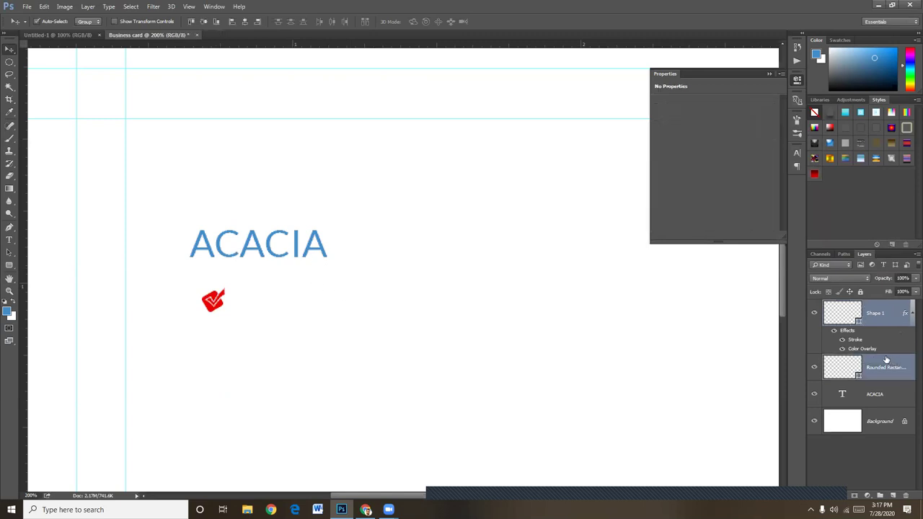
key(ctrl+t)
drag(225, 313, 228, 314)
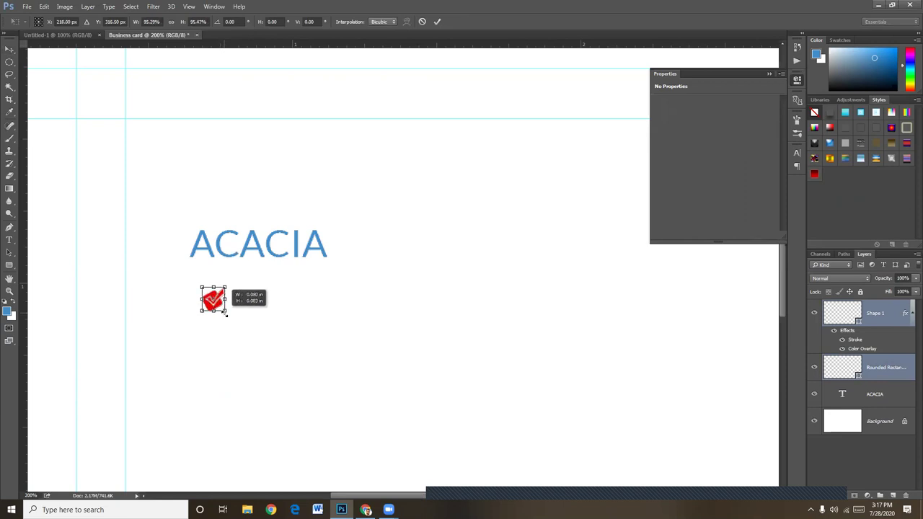
key(Return)
Move the red icon up to sit just left of ACACIA.
drag(214, 300, 160, 229)
key(ctrl+t)
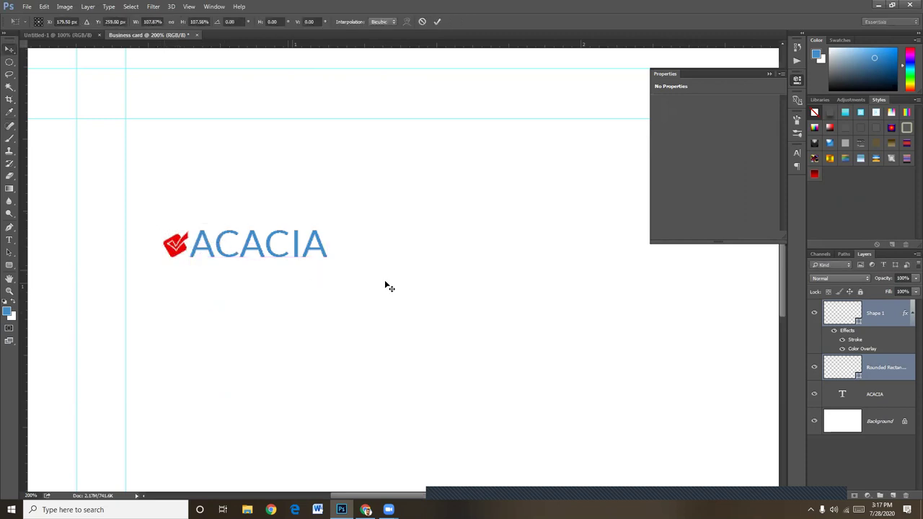
key(Return)
Change the ACACIA text colour to black (000000).
click(8, 239)
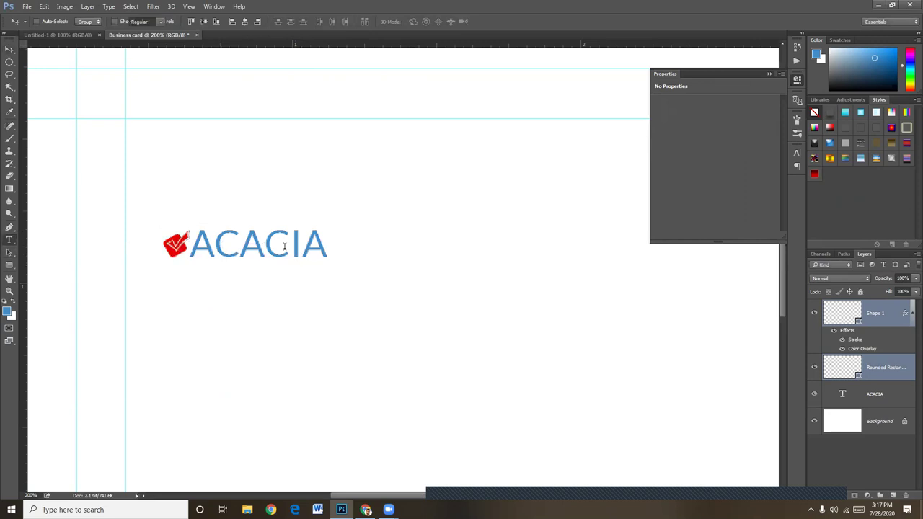
double_click(295, 243)
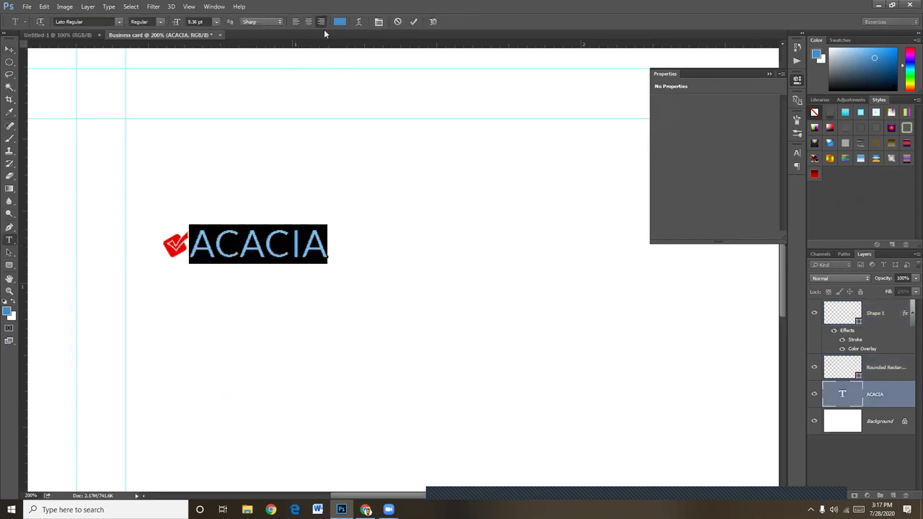
click(339, 23)
text(000000)
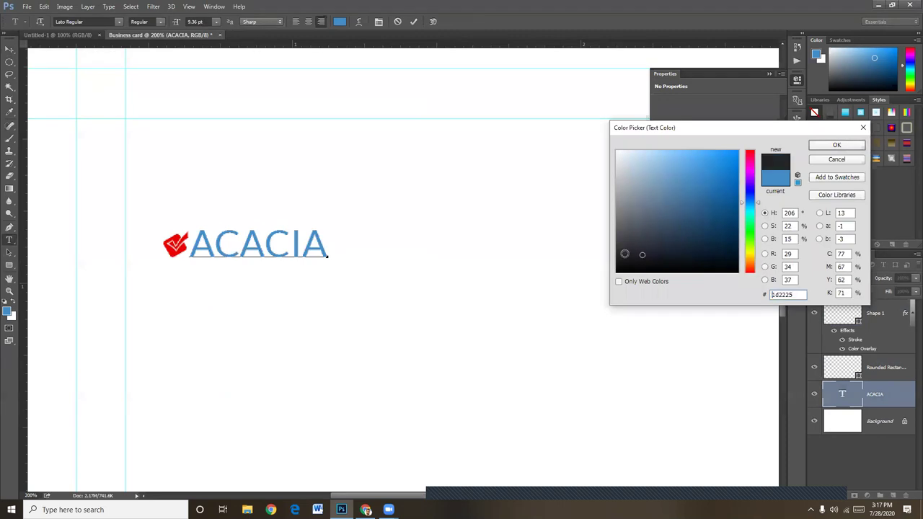
click(836, 145)
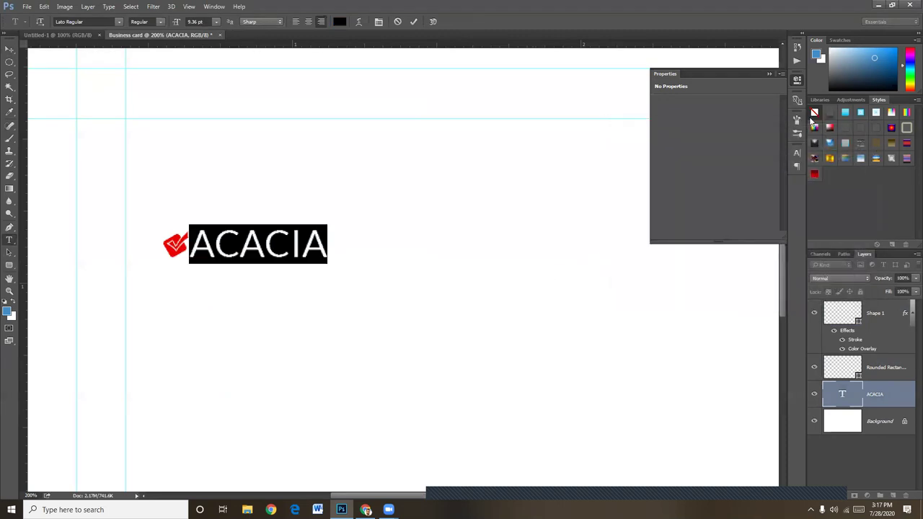
click(9, 49)
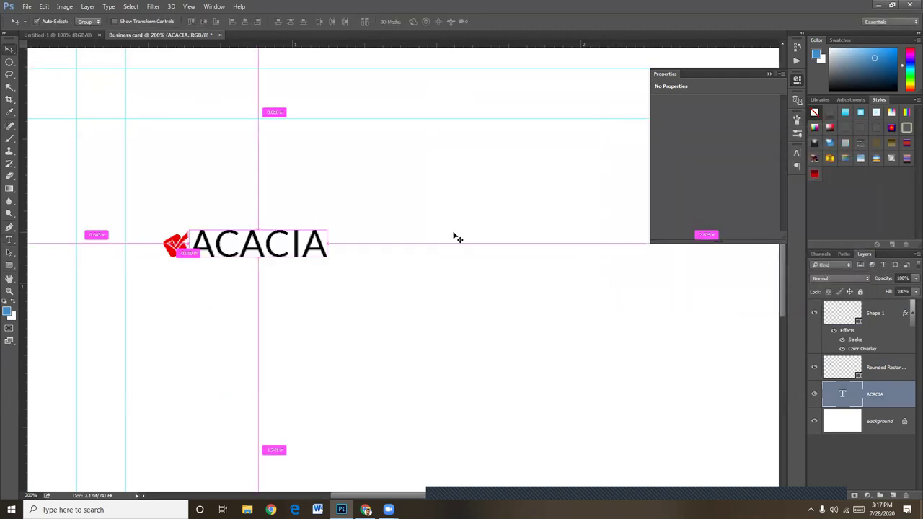
Scale ACACIA down to 75% and nudge it beside the red icon with a small gap.
key(ctrl+t)
mouse_move(329, 259)
mouse_down()
mouse_move(271, 261)
mouse_move(257, 246)
mouse_up()
key(Return)
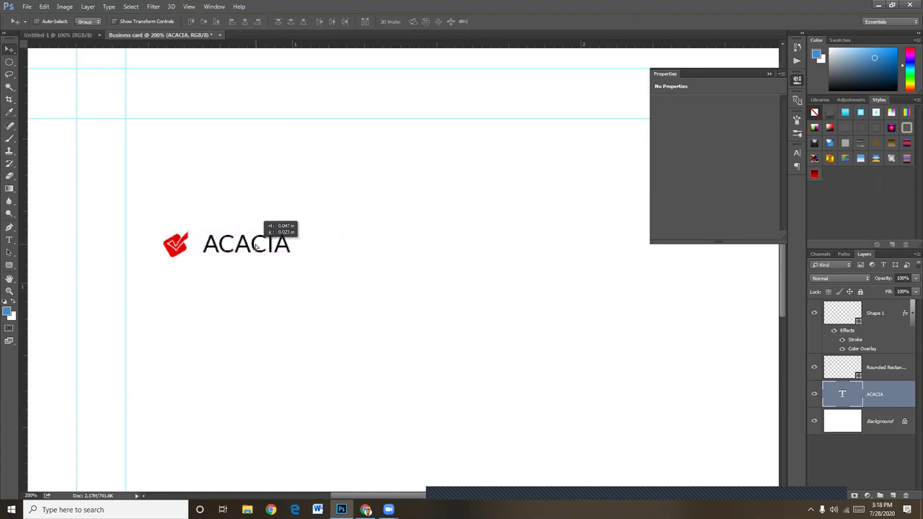
drag(256, 246, 252, 247)
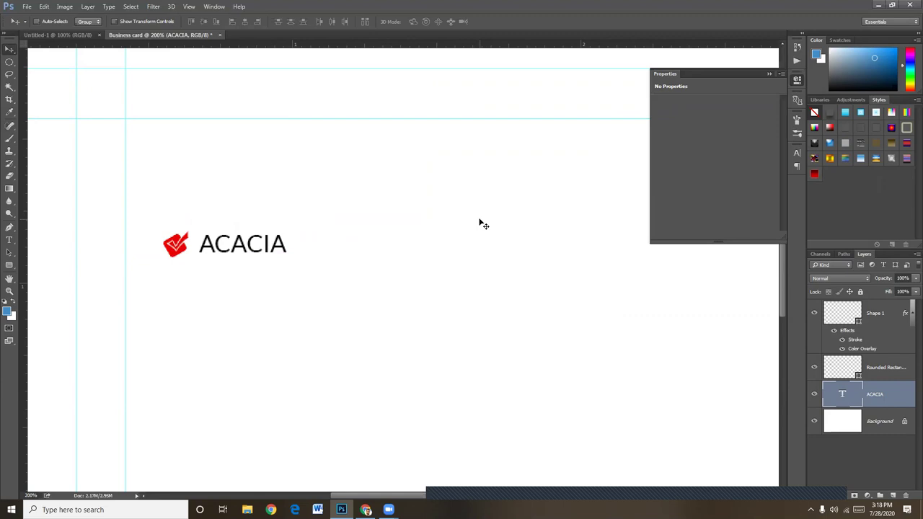
key(Left)
key(Left)
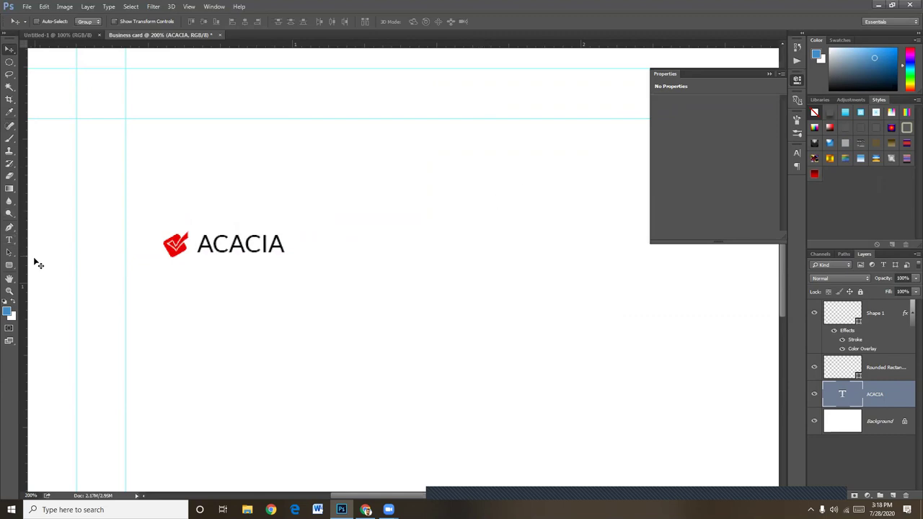
Add a CORPORATION text line below ACACIA in a small font size.
click(9, 240)
click(349, 265)
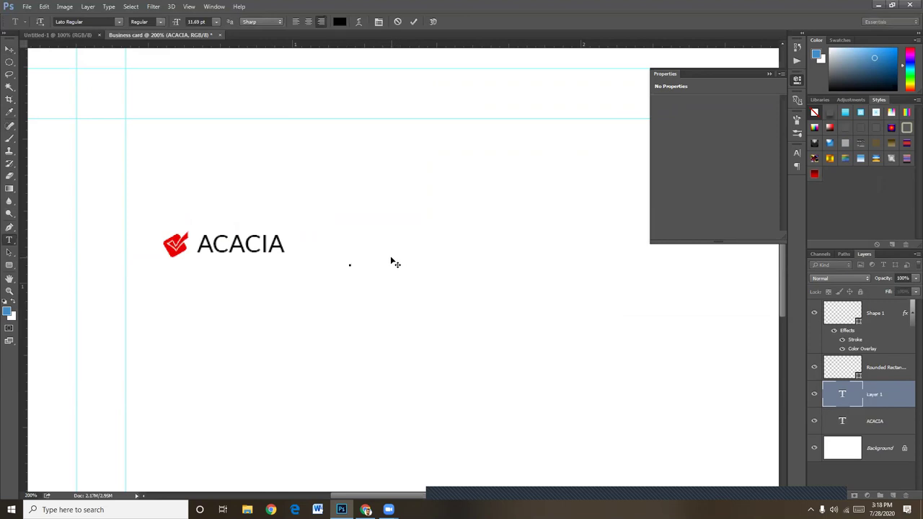
text(COR)
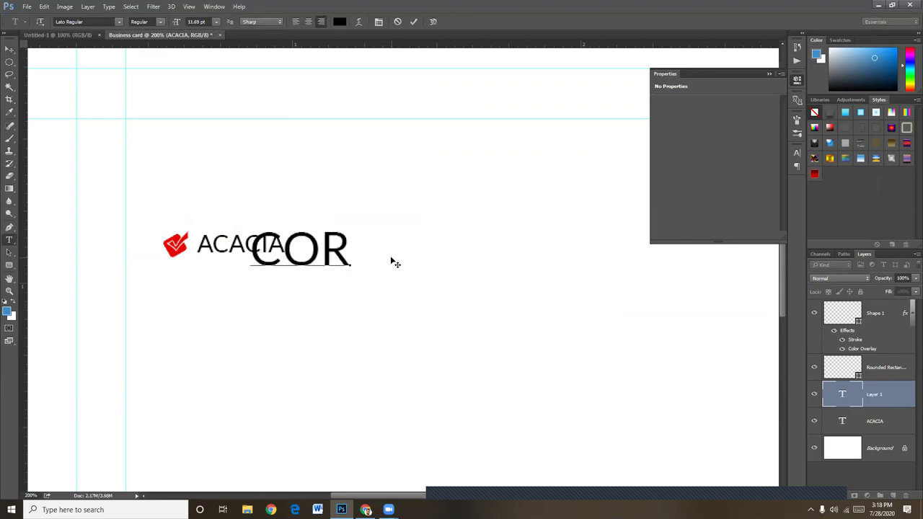
text(PORATION)
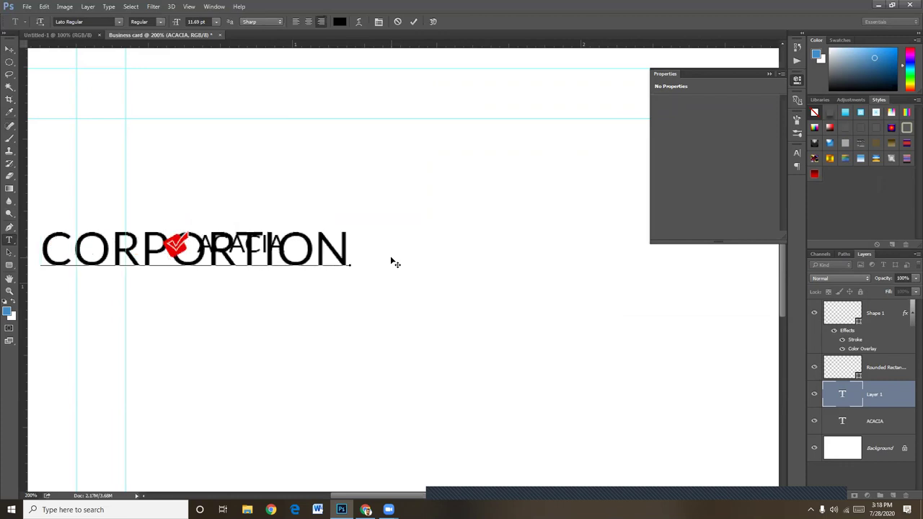
key(BackSpace)
key(BackSpace)
key(BackSpace)
key(BackSpace)
text(ATION)
key(ctrl+a)
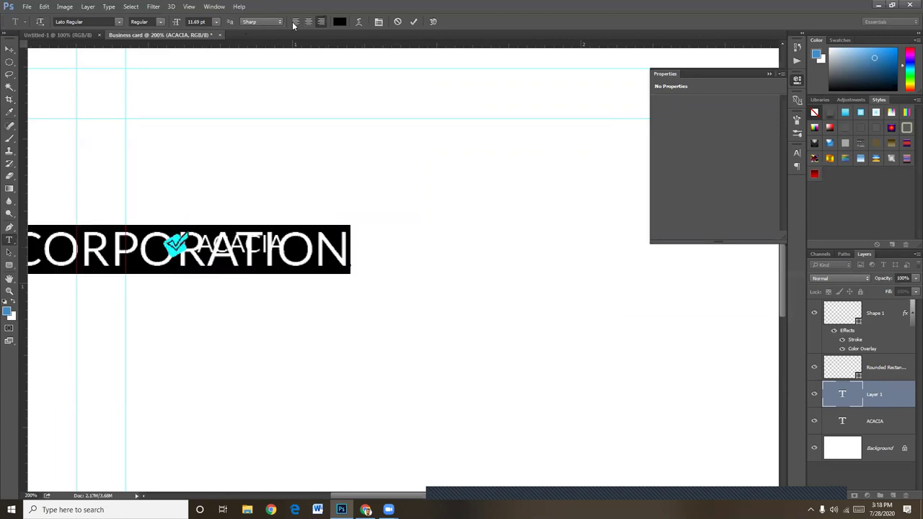
click(207, 21)
text(5)
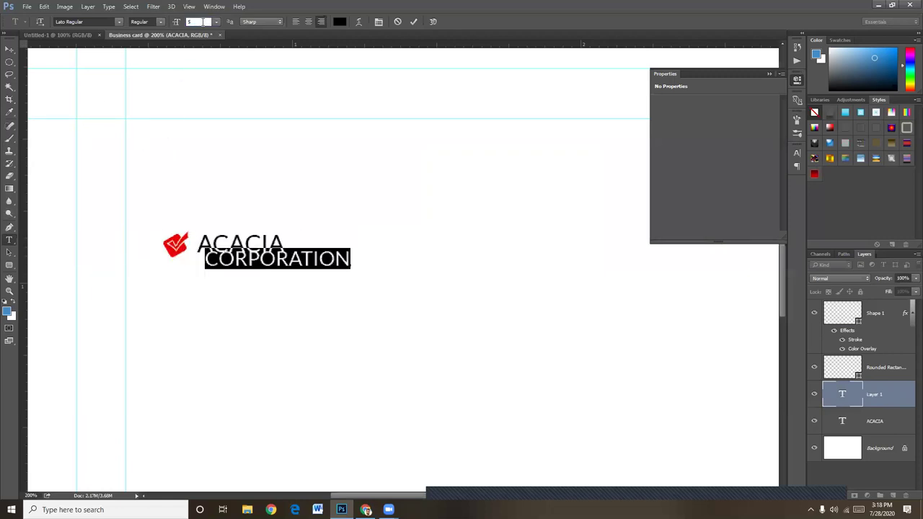
text(3)
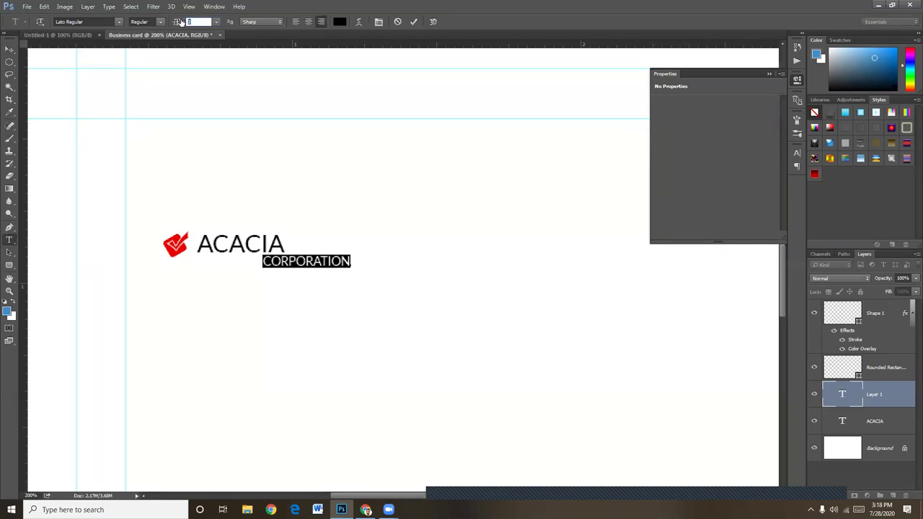
text(2)
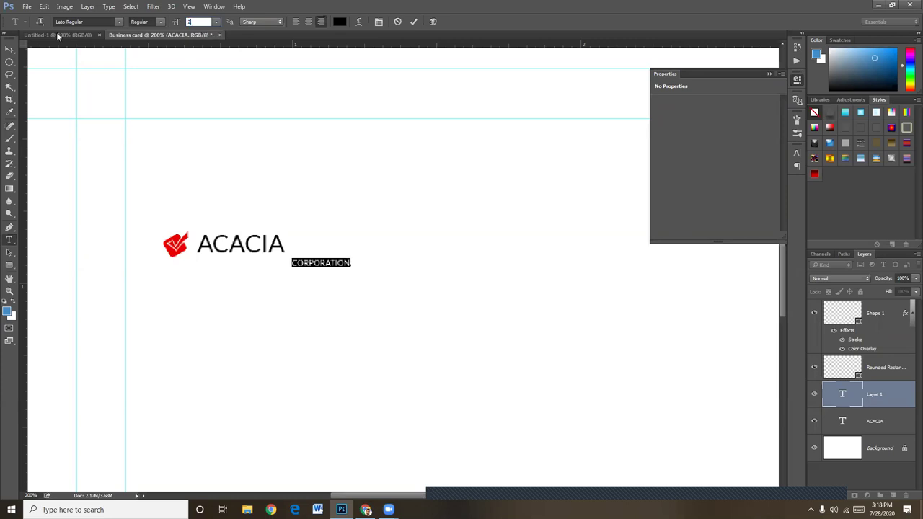
click(10, 49)
Move CORPORATION under ACACIA, enlarge it to about 150%, and zoom out to view the card.
drag(310, 269, 213, 264)
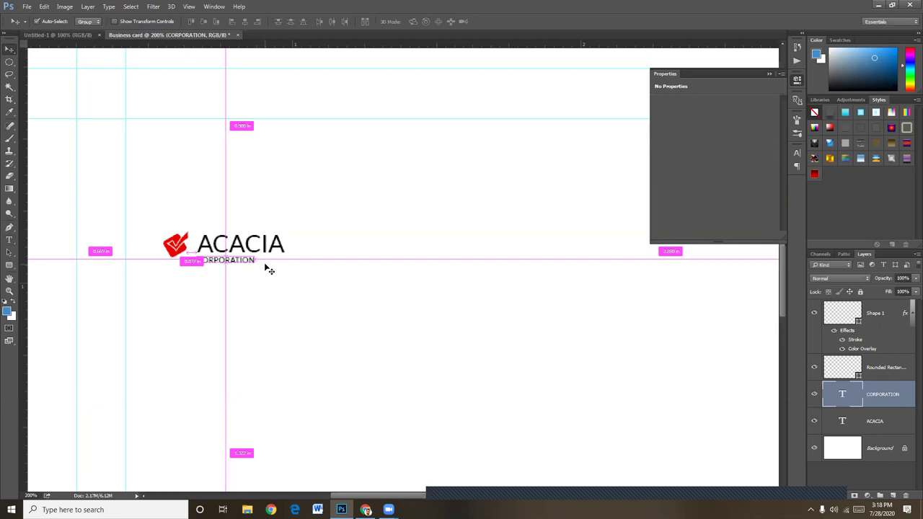
key(ctrl+t)
drag(258, 265, 285, 277)
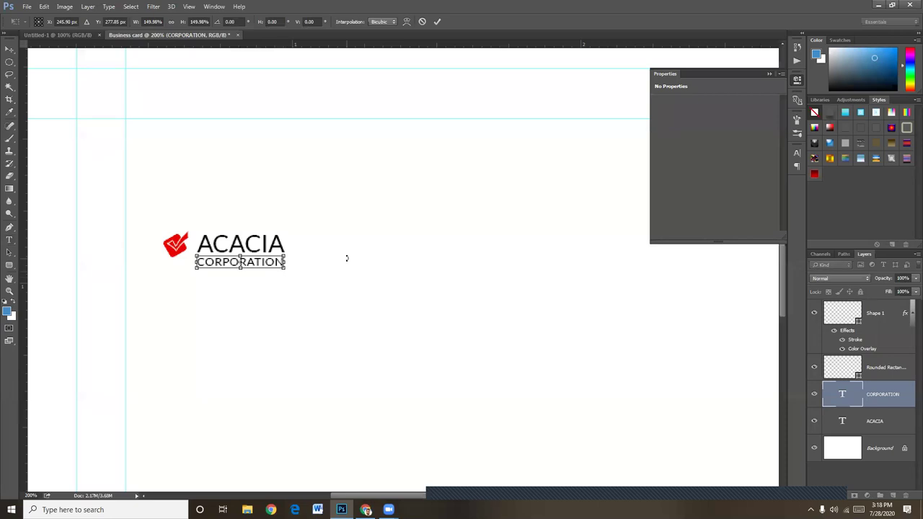
key(Return)
key(ctrl+minus)
key(ctrl+minus)
key(ctrl+minus)
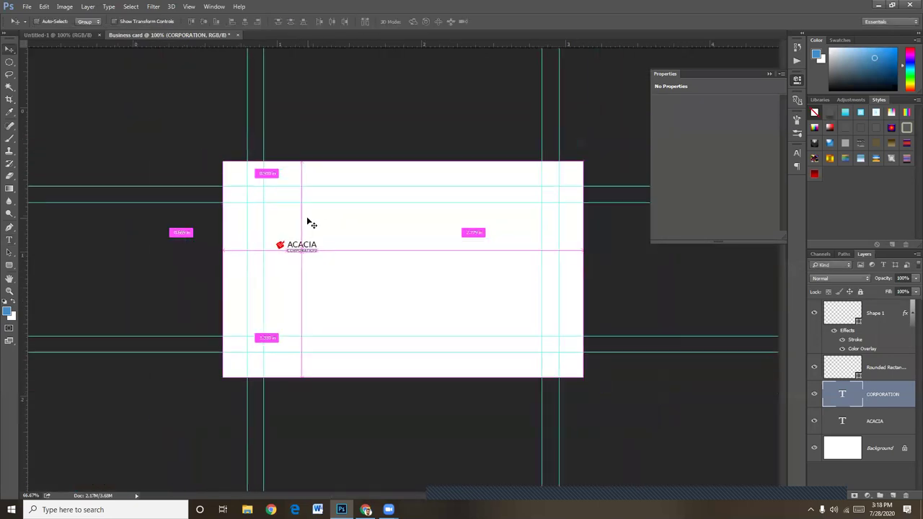
Group the icon, ACACIA and CORPORATION layers and add a vertical guide near the card's middle.
click(893, 318)
shift+click(885, 371)
shift+click(885, 396)
shift+click(889, 420)
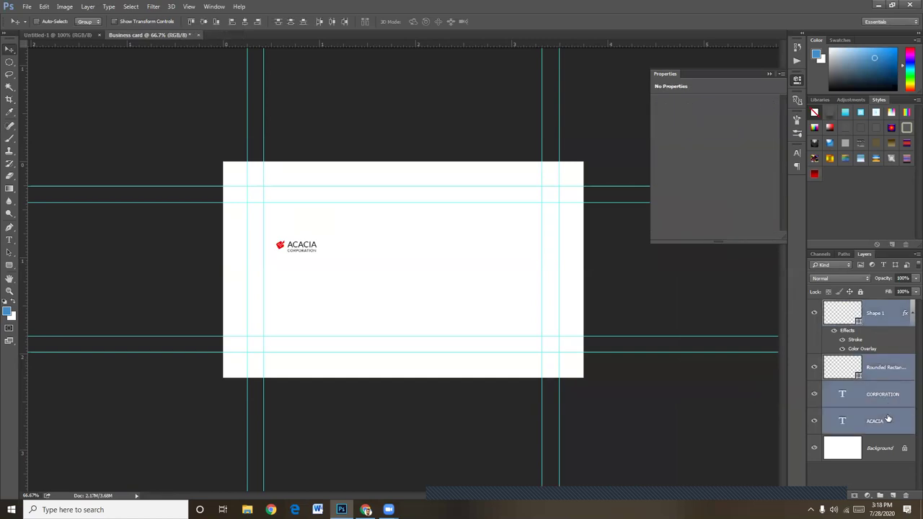
key(ctrl+g)
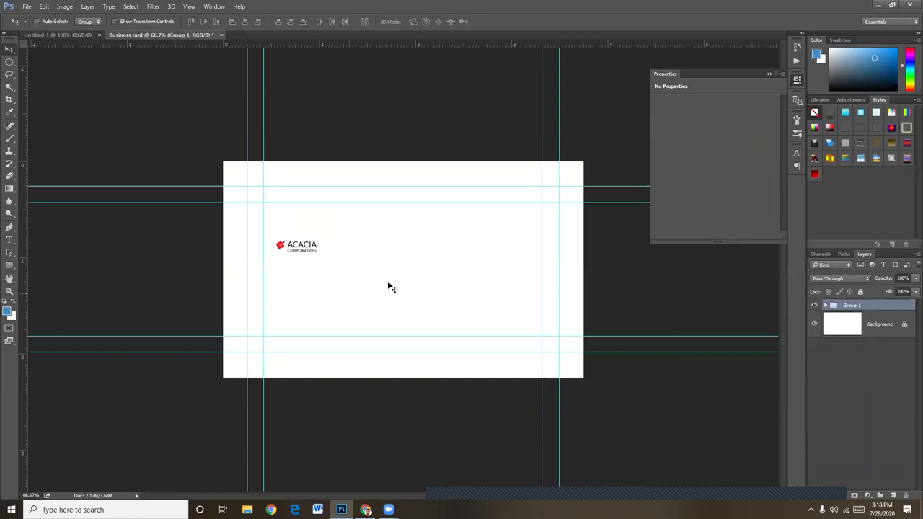
mouse_move(24, 199)
mouse_down()
mouse_move(388, 247)
mouse_move(372, 246)
mouse_up()
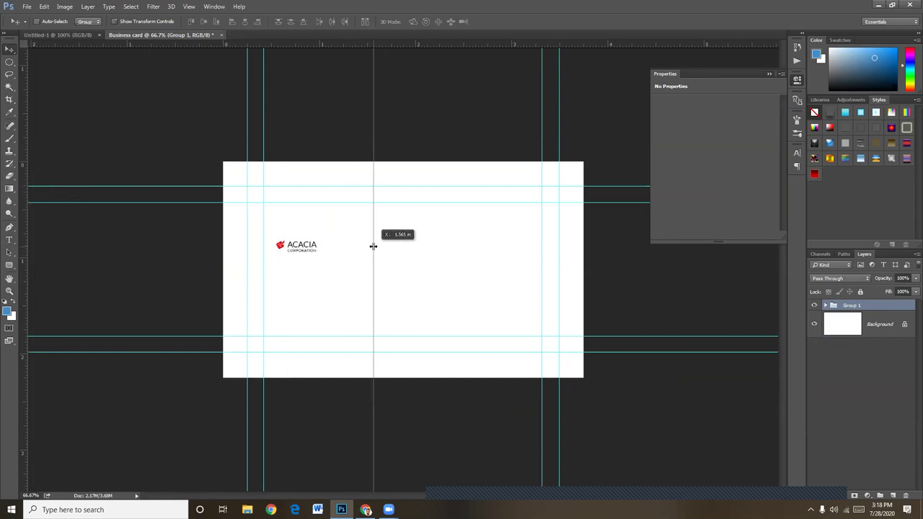
Resize the logo group with Free Transform and commit the new size.
key(ctrl+1)
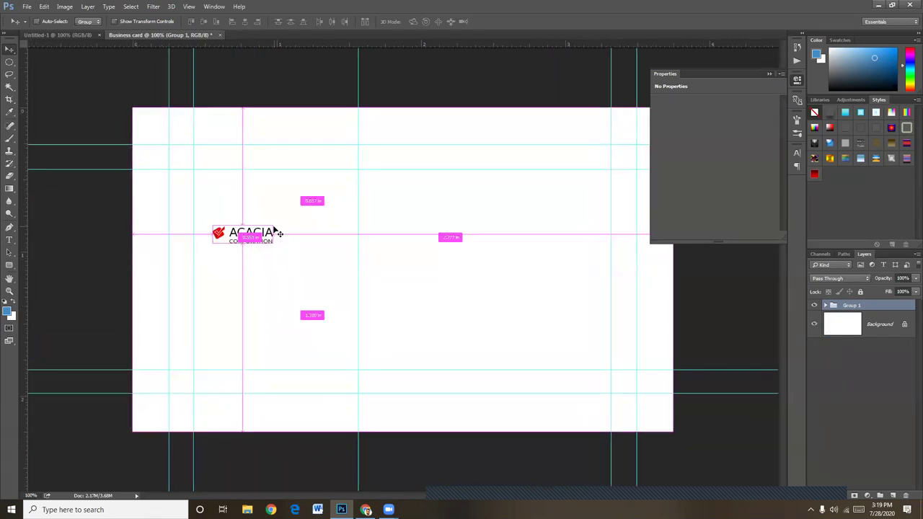
key(ctrl+t)
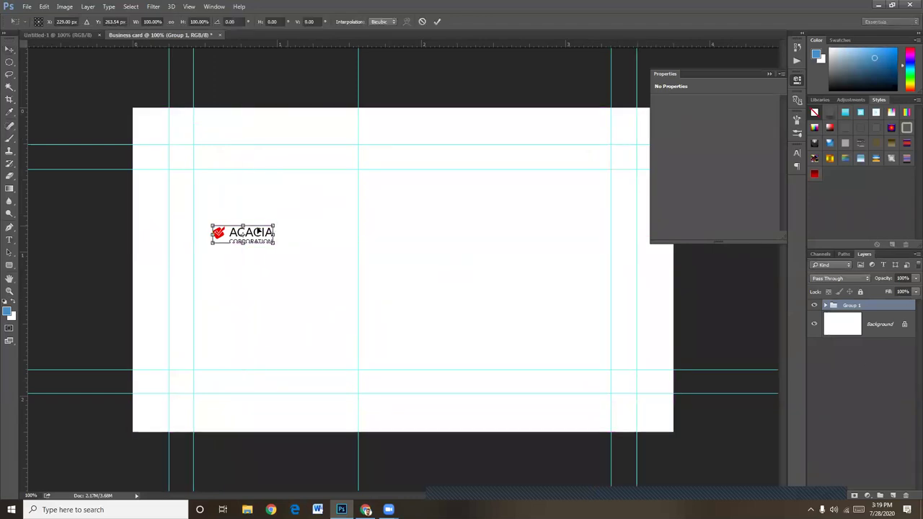
drag(276, 245, 325, 284)
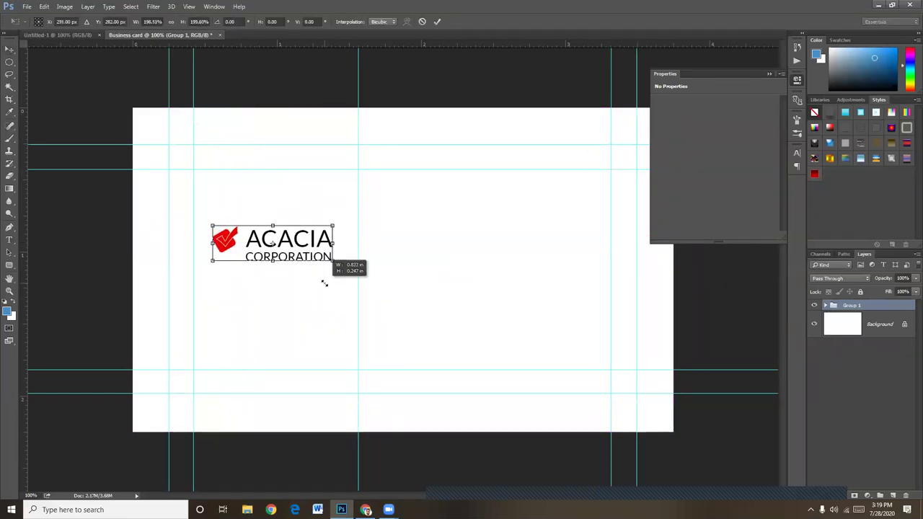
drag(324, 284, 287, 246)
key(Return)
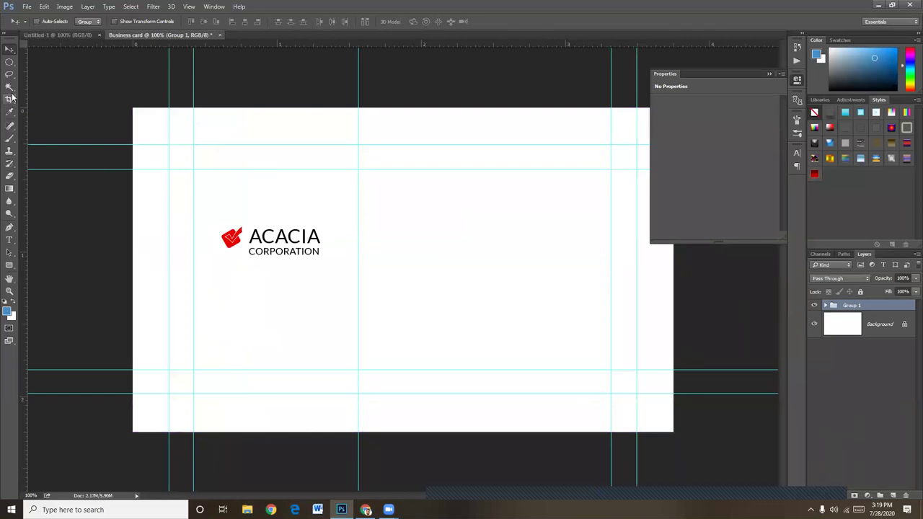
Marquee-select the left column between the guides and align the logo to its vertical and horizontal centres.
drag(10, 62, 33, 69)
click(35, 60)
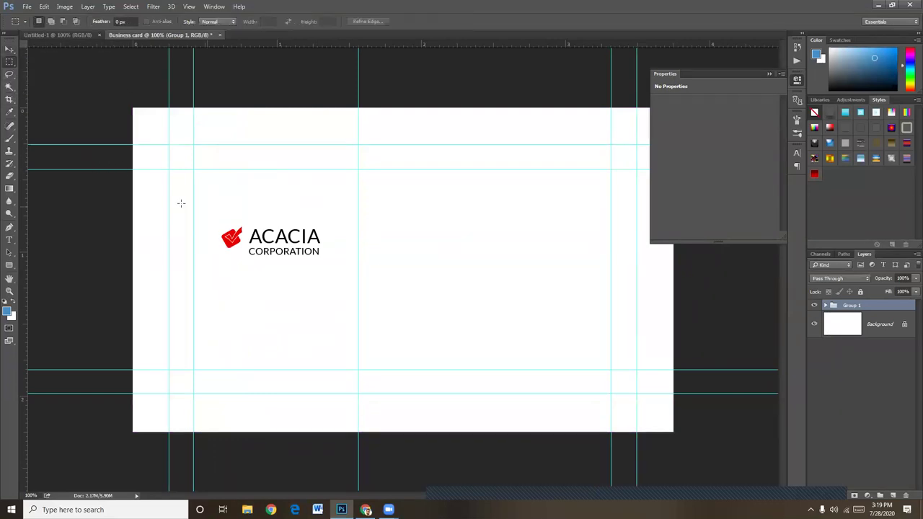
mouse_move(194, 170)
mouse_down()
mouse_move(346, 368)
mouse_move(358, 369)
mouse_up()
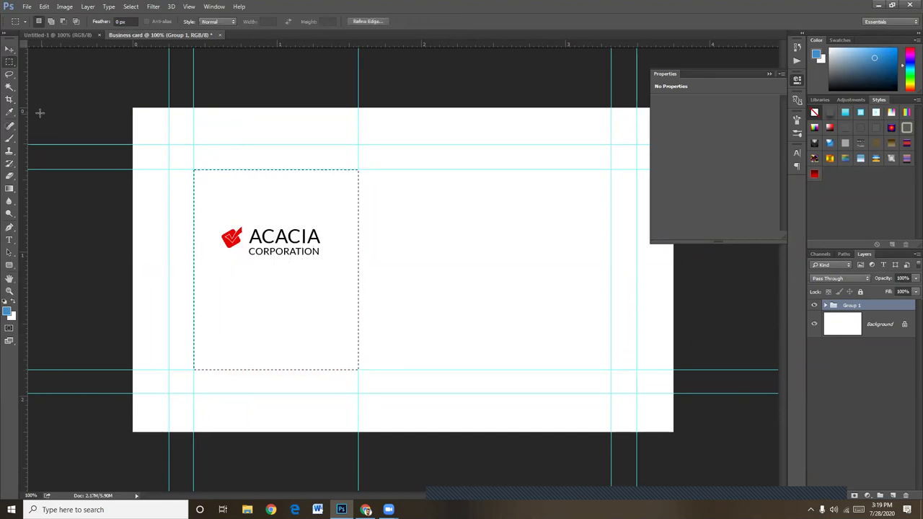
click(9, 49)
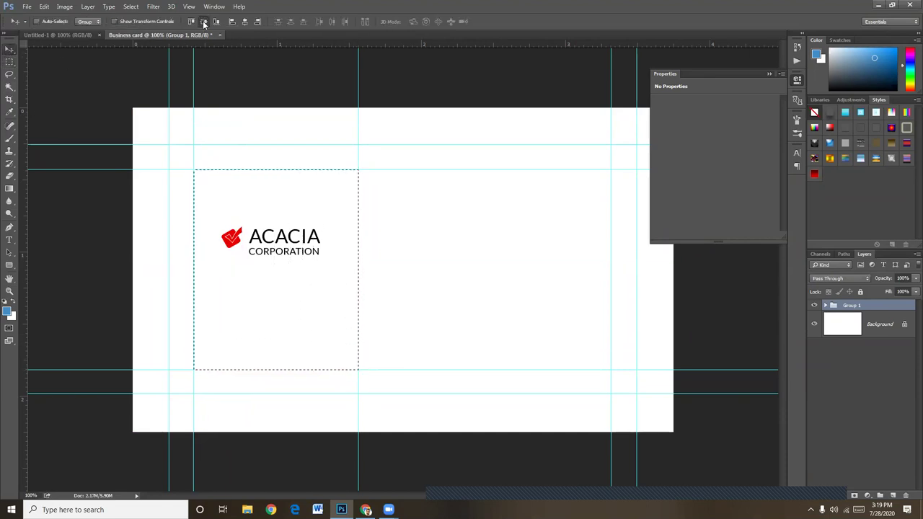
click(204, 21)
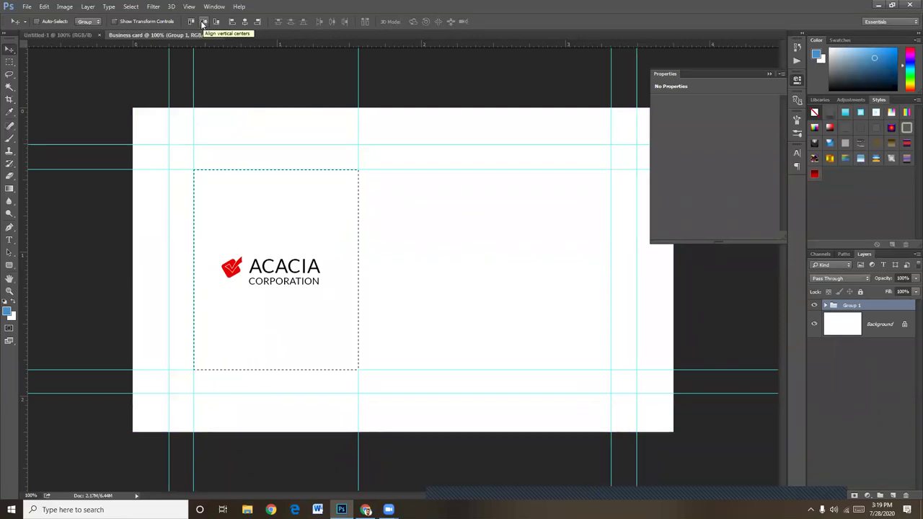
click(243, 22)
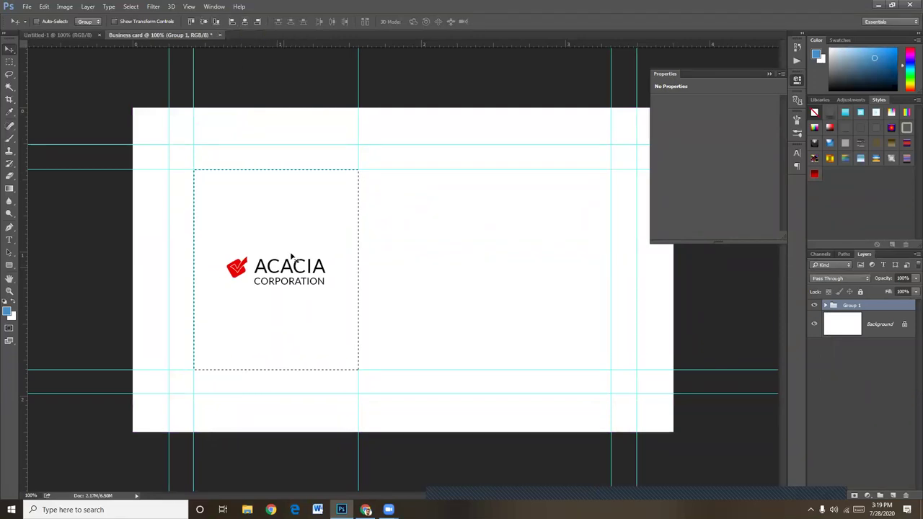
key(ctrl+d)
key(ctrl+minus)
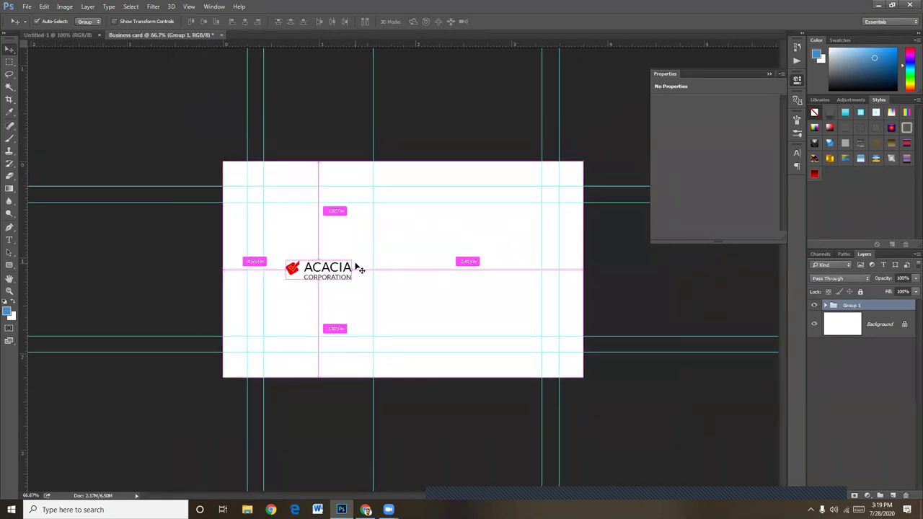
key(ctrl+plus)
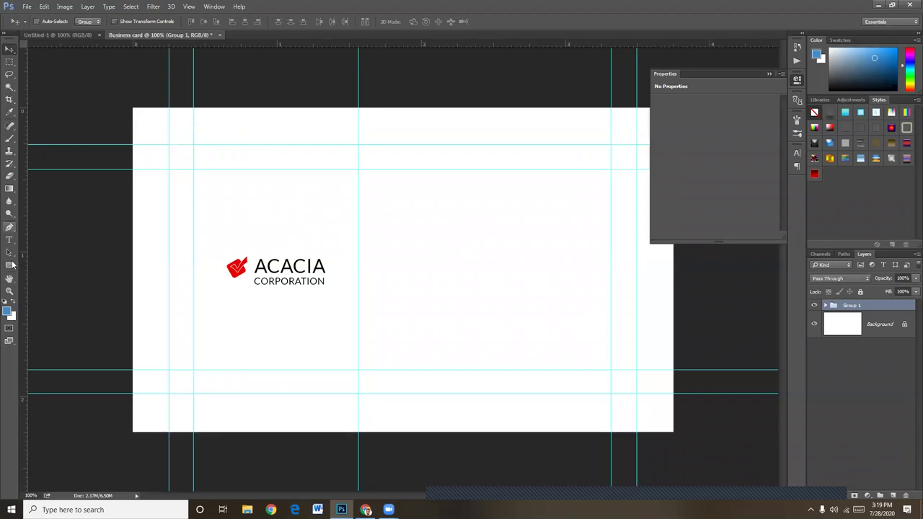
Draw a vertical line with the Line Tool along the centre guide from top to bottom guide.
click(9, 264)
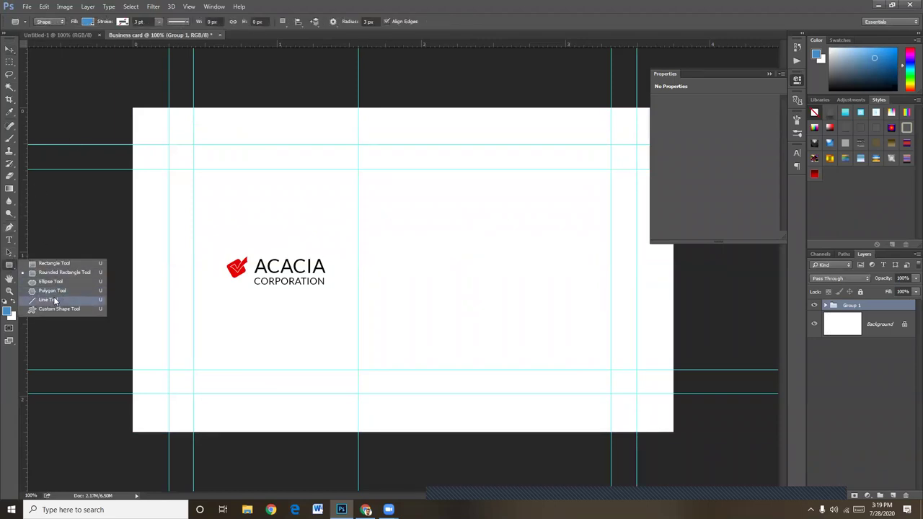
click(44, 302)
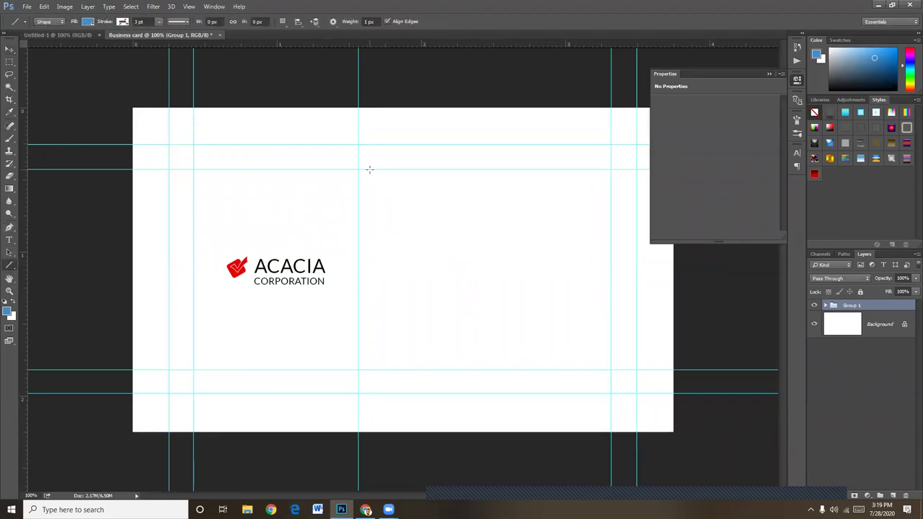
drag(364, 171, 364, 370)
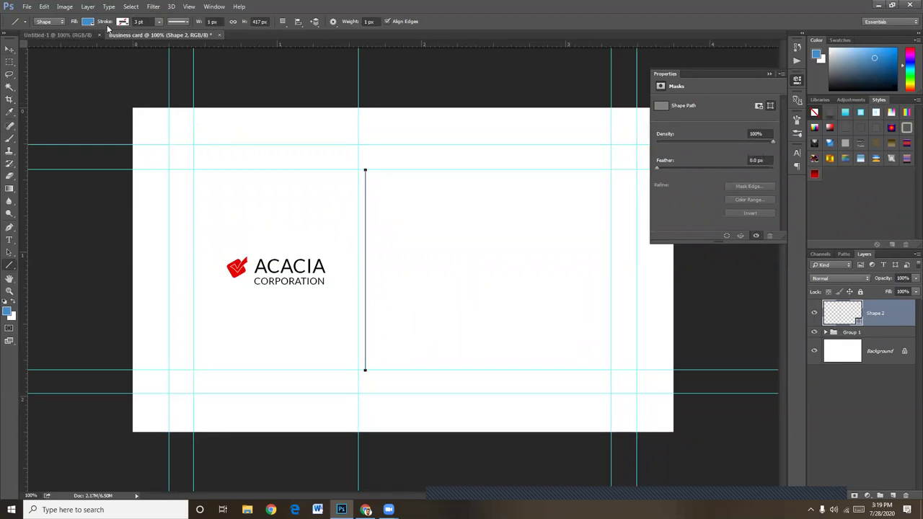
Set the divider line's fill to the red sampled from the logo icon.
click(872, 334)
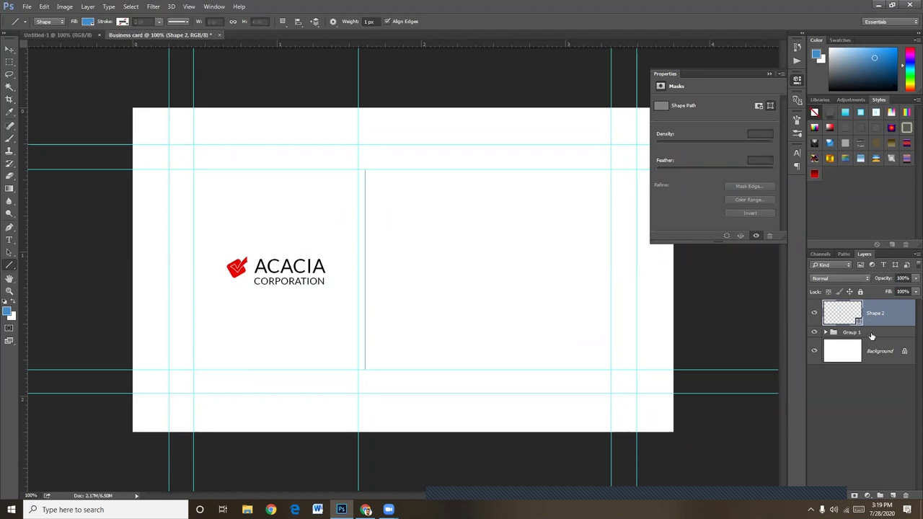
click(875, 311)
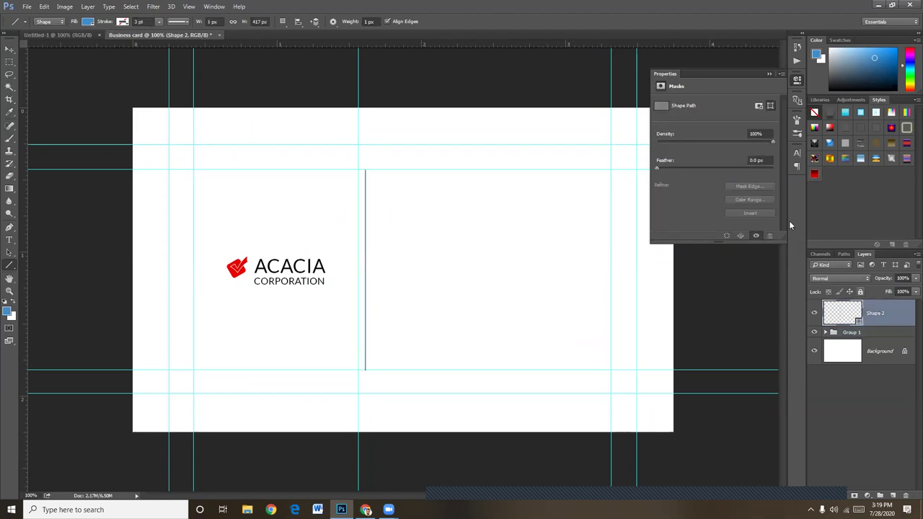
click(87, 23)
click(88, 23)
click(132, 42)
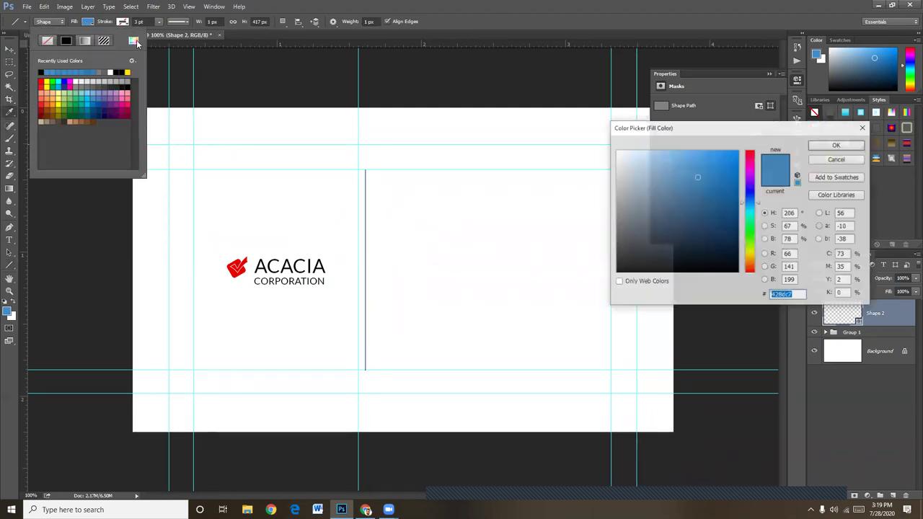
click(235, 271)
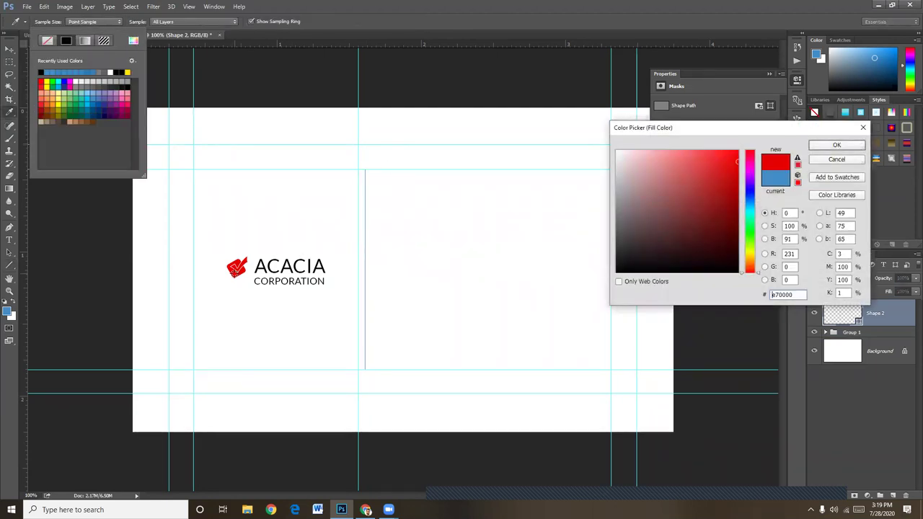
click(836, 146)
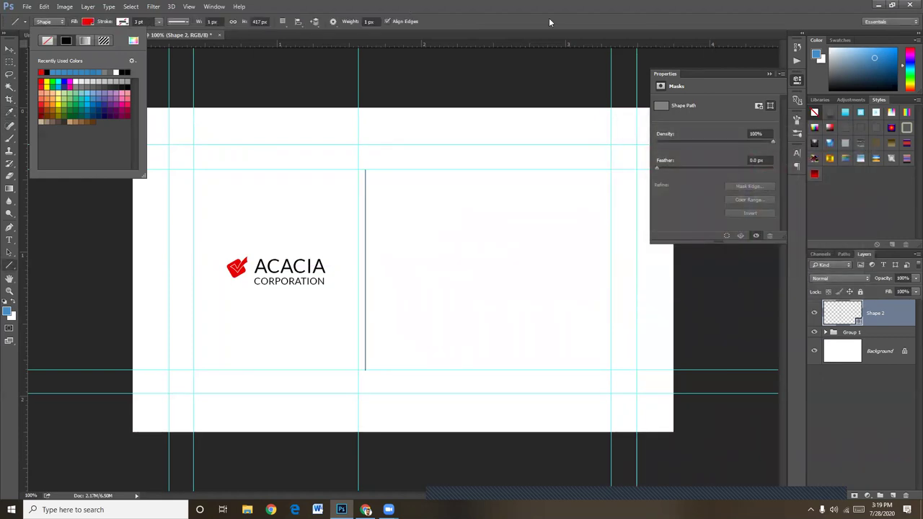
key(Escape)
Reselect the divider layer with the Move tool and zoom to check its placement.
key(v)
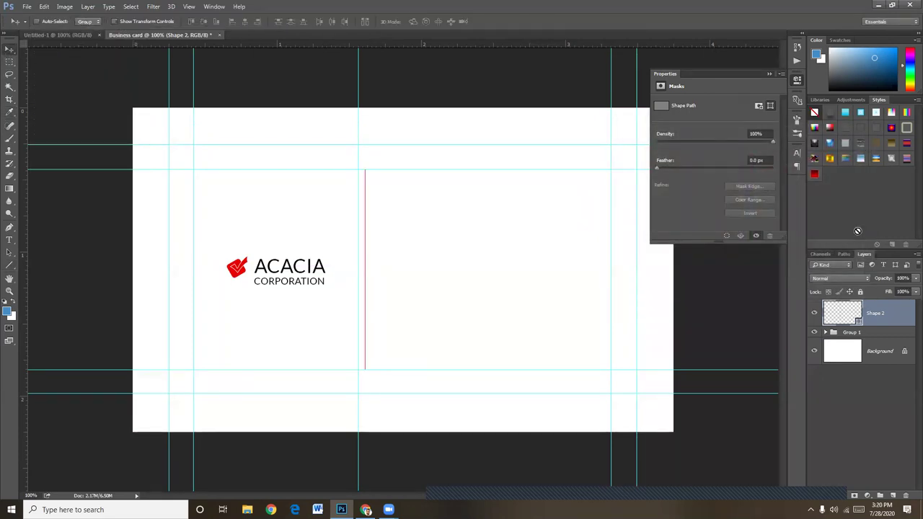
click(882, 334)
click(881, 322)
key(ctrl+plus)
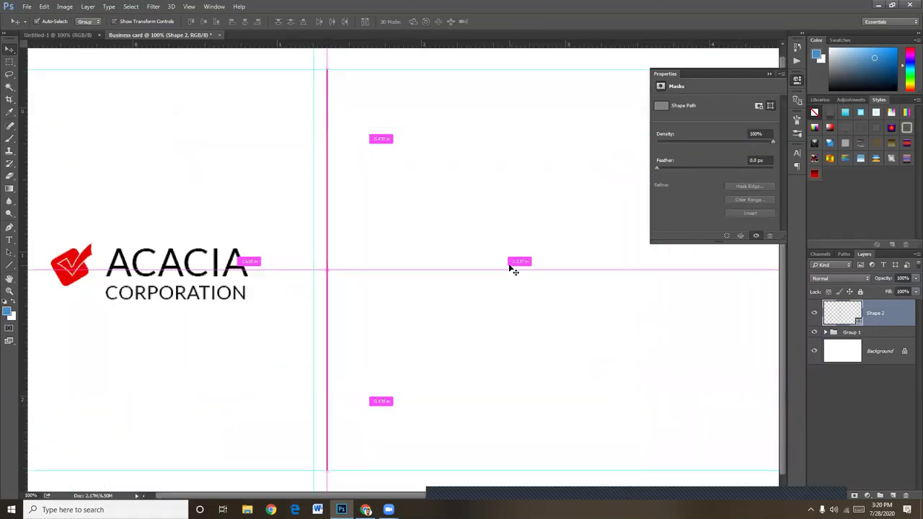
key(ctrl+minus)
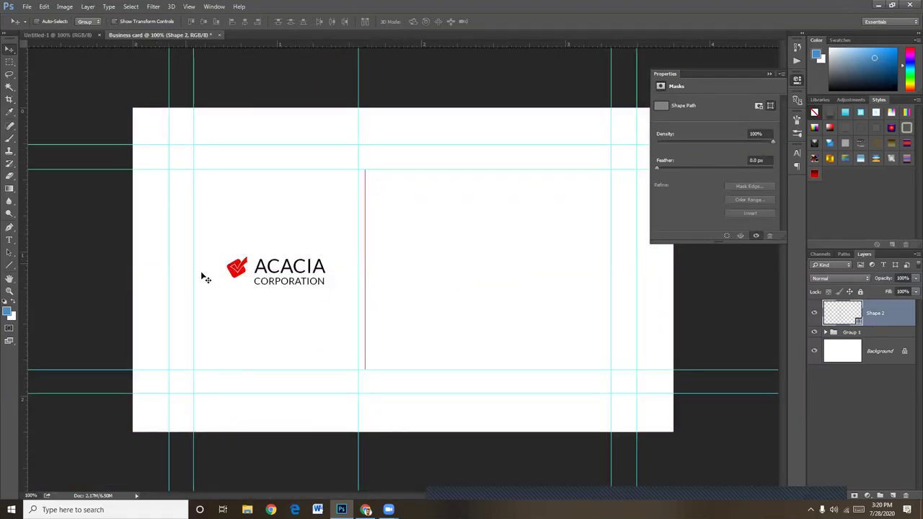
Type the person's name at 8 pt in a new text block right of the divider.
click(10, 239)
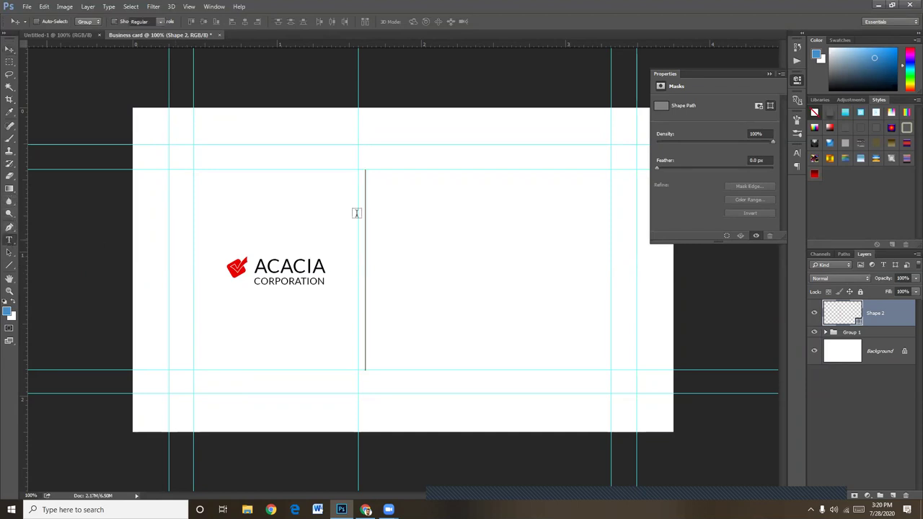
click(403, 199)
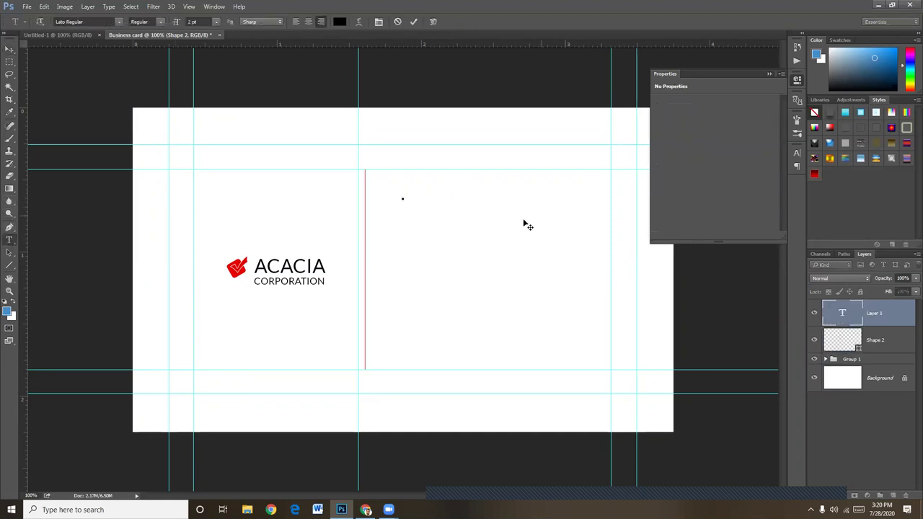
click(189, 22)
text(34)
key(Return)
click(192, 22)
text(8)
key(Return)
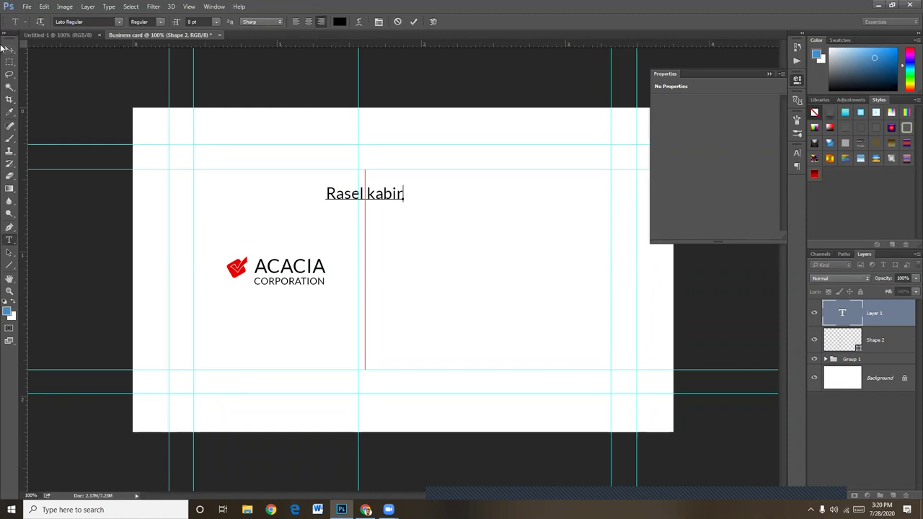
click(10, 49)
drag(387, 203, 449, 199)
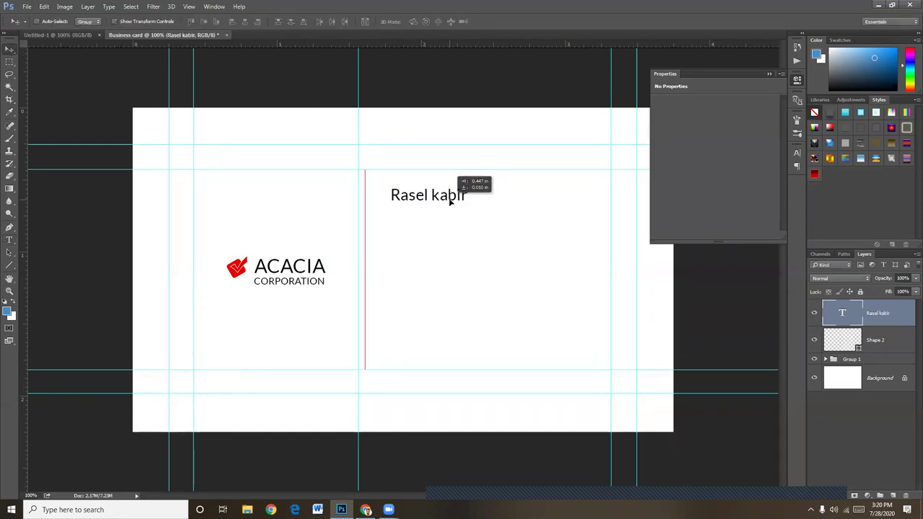
drag(449, 203, 449, 203)
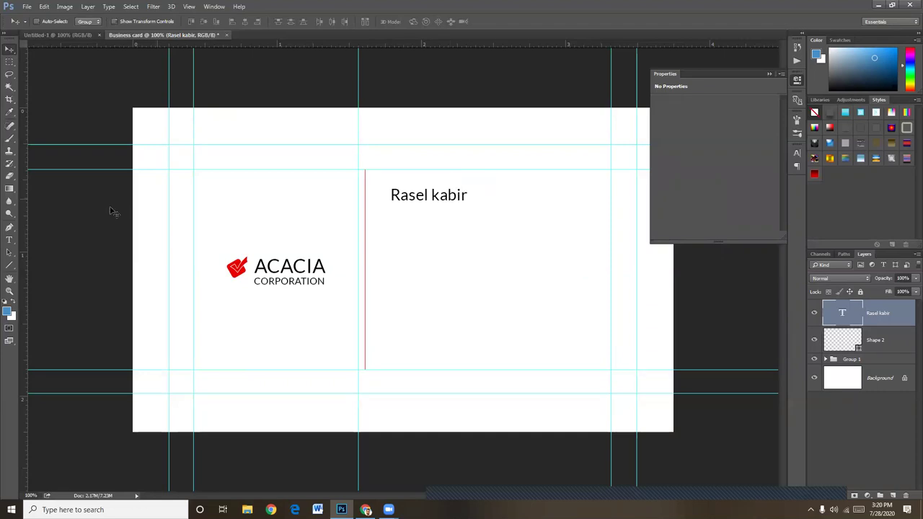
Add the title 'Graphic Designer' to the block, left-align it, and move it beside the divider.
click(10, 242)
click(469, 194)
text(. )
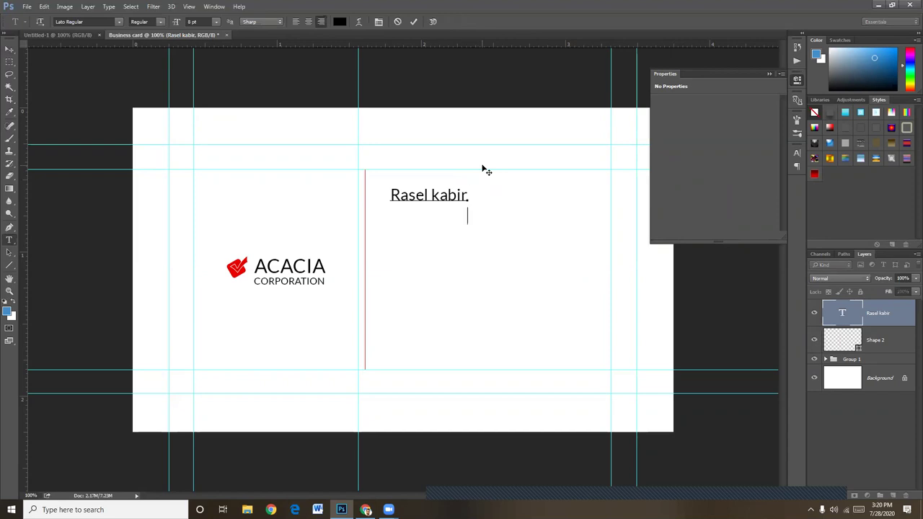
text(Graphic Designer)
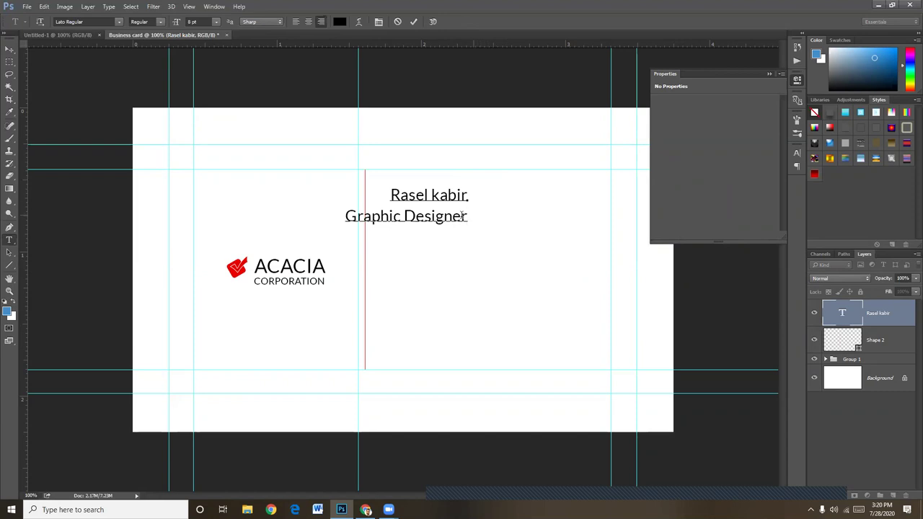
key(ctrl+a)
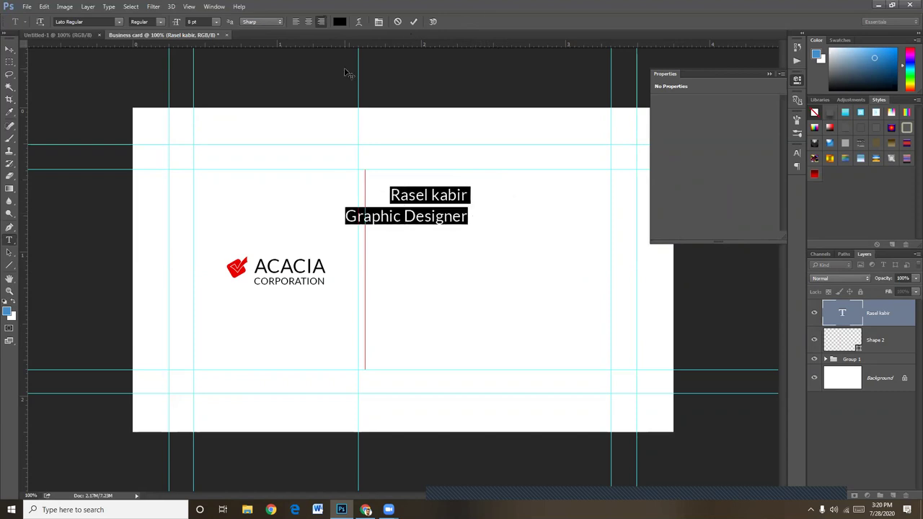
click(295, 21)
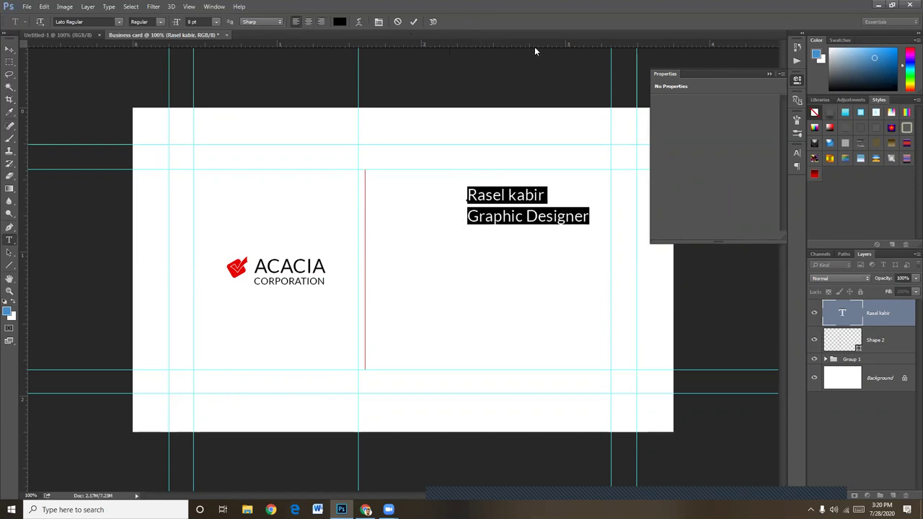
click(10, 49)
drag(507, 206, 406, 192)
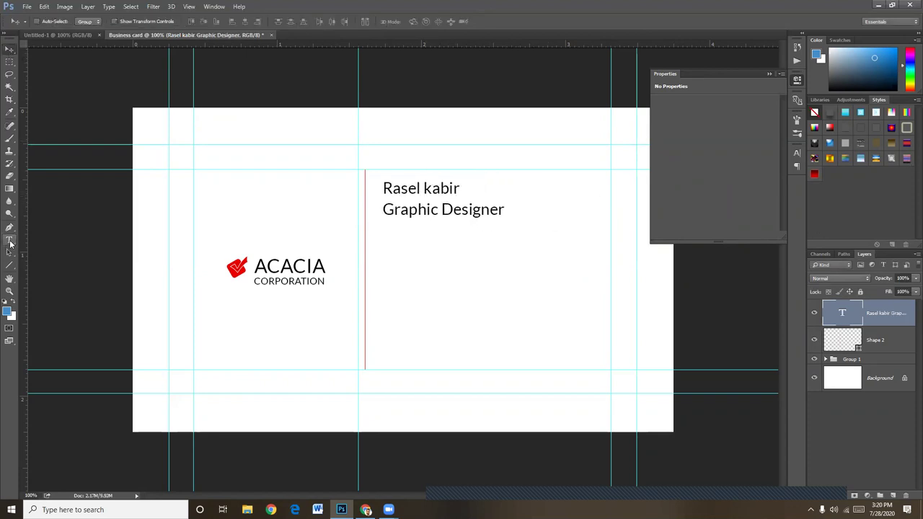
Make the name line bold at 9 pt.
click(9, 240)
triple_click(417, 187)
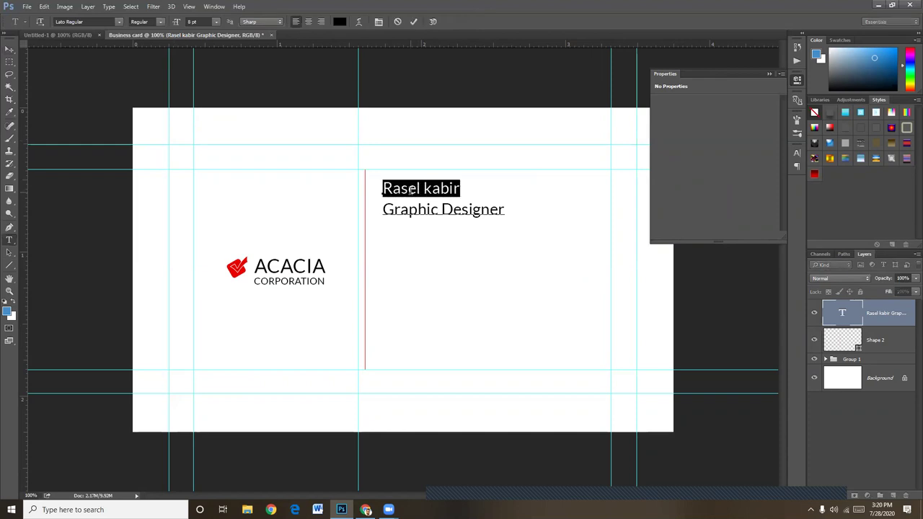
click(199, 21)
text(9)
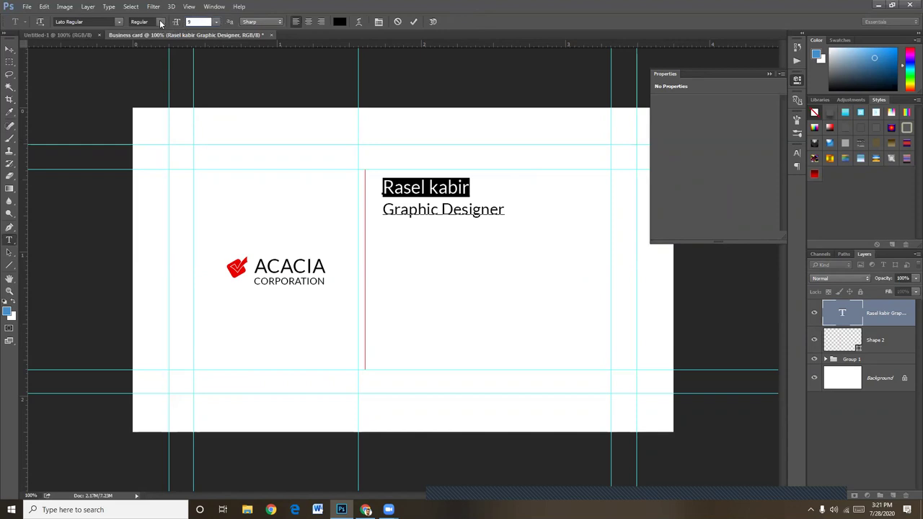
click(160, 23)
click(151, 83)
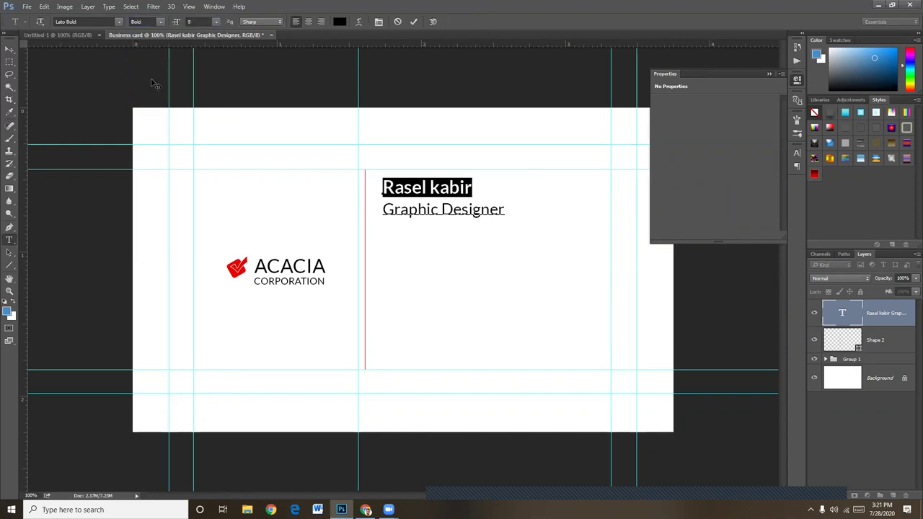
Shrink the Graphic Designer title to 6 pt and reduce the leading between the lines.
triple_click(445, 209)
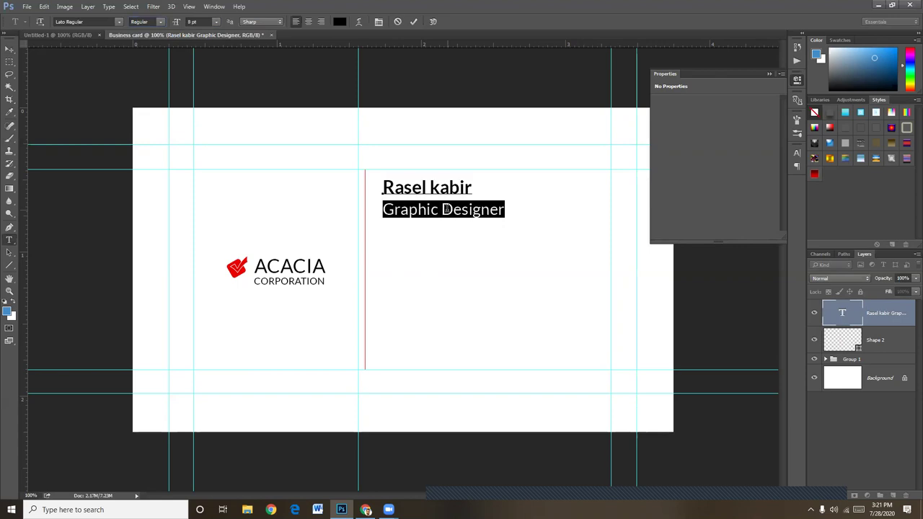
click(202, 22)
text(6)
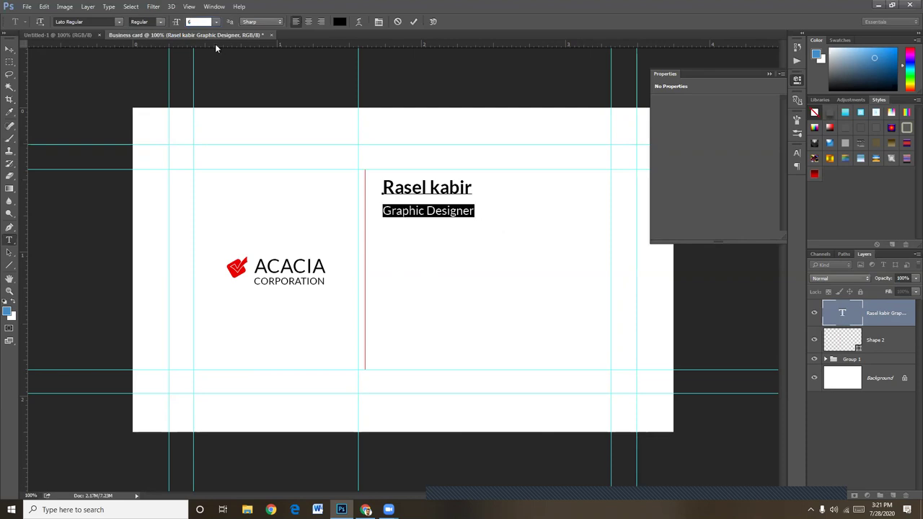
click(421, 210)
double_click(439, 209)
drag(477, 210, 368, 209)
click(377, 22)
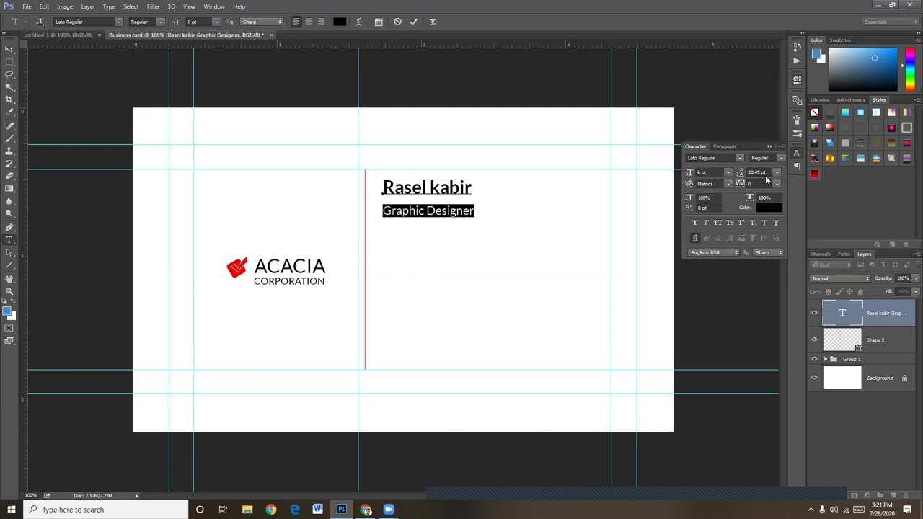
drag(740, 173, 739, 173)
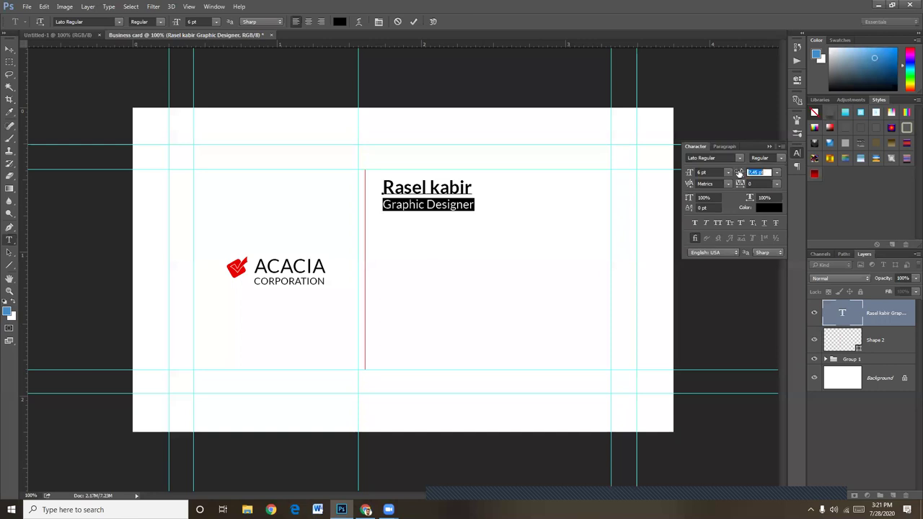
click(10, 49)
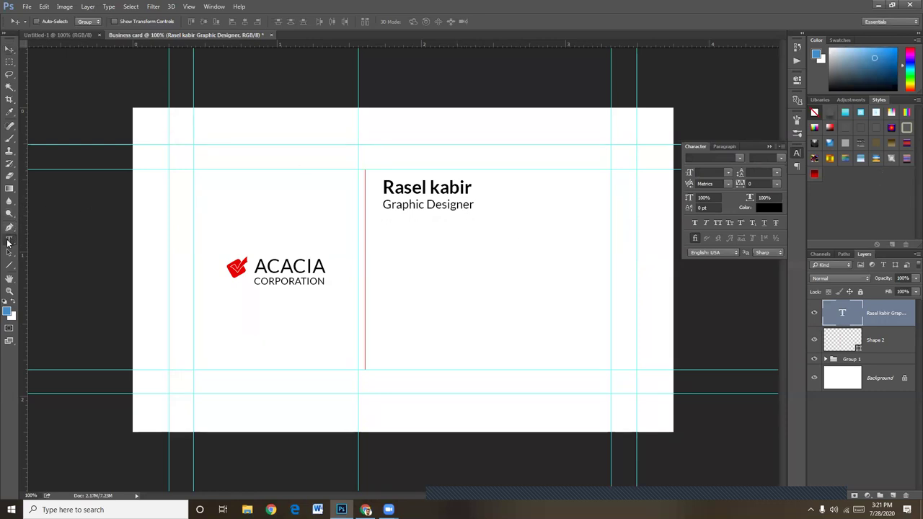
Enlarge the name to 10 pt and nudge the text block right.
click(9, 241)
triple_click(441, 184)
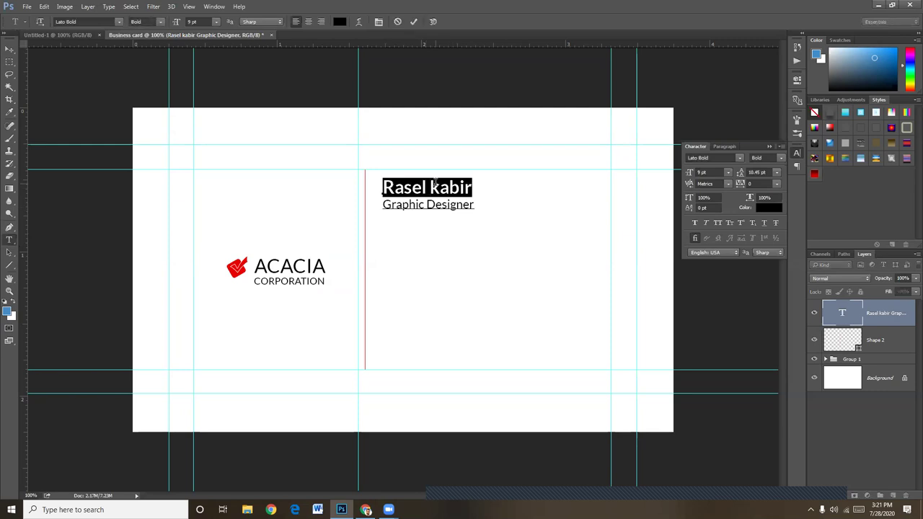
click(193, 22)
text(10)
key(Return)
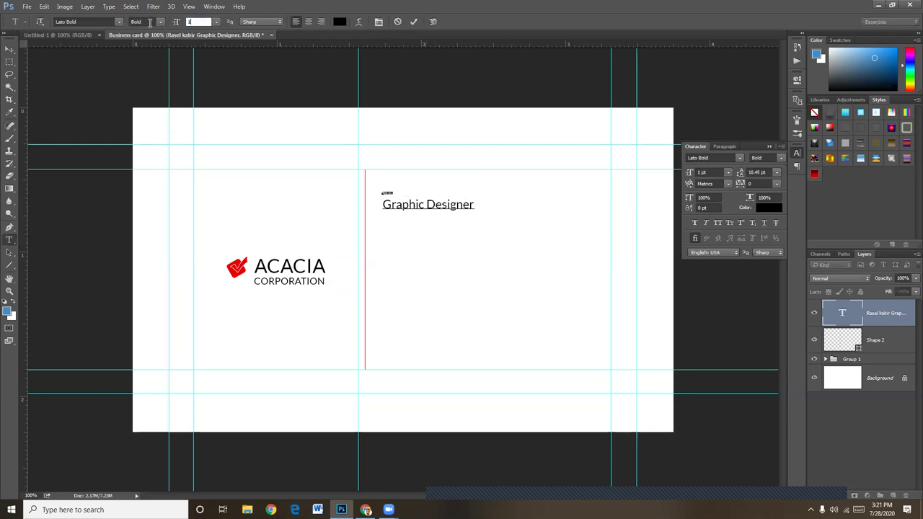
click(9, 49)
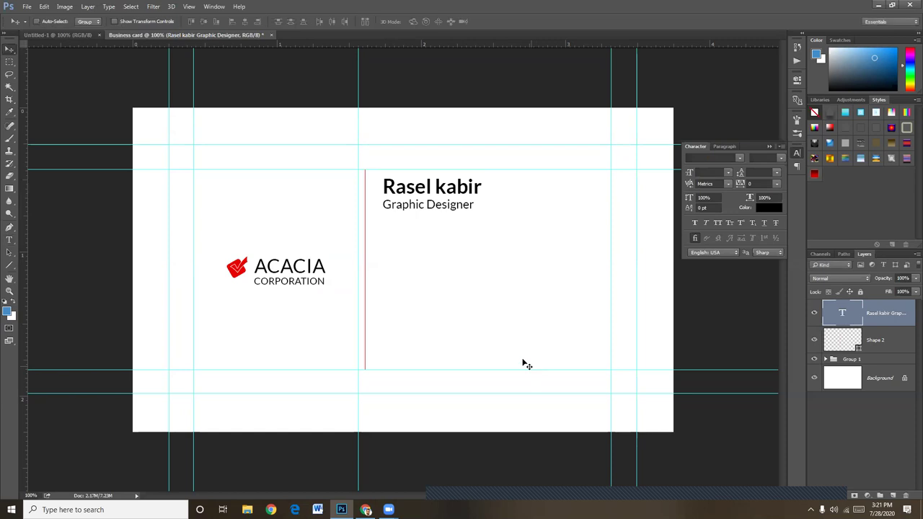
key(Right)
key(Right)
key(Right)
key(Right)
key(Right)
key(Right)
key(Right)
key(Right)
key(Right)
key(Right)
key(Right)
key(Right)
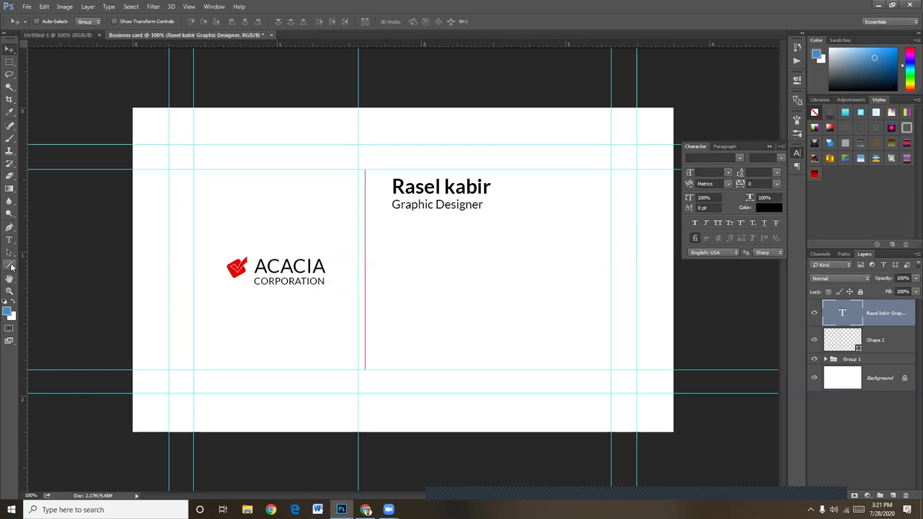
Draw a short horizontal line from the divider toward the name.
click(9, 264)
drag(364, 187, 386, 189)
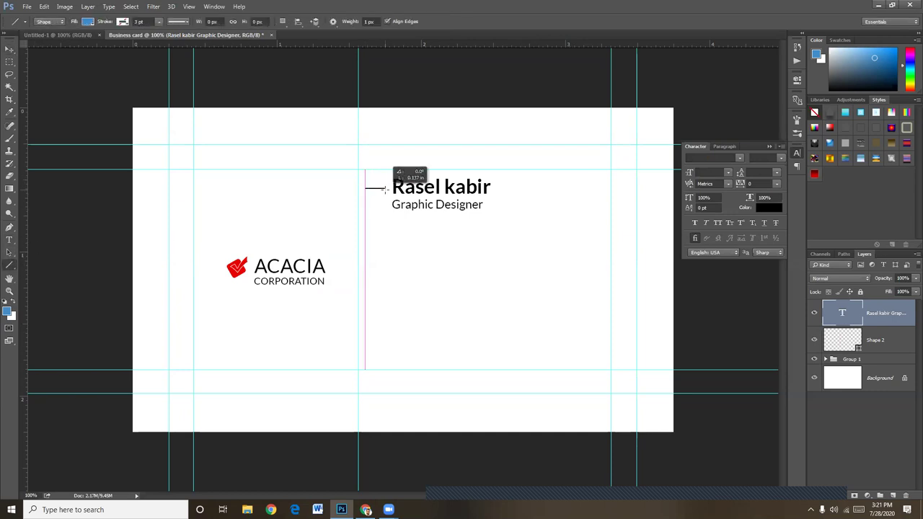
key(ctrl+plus)
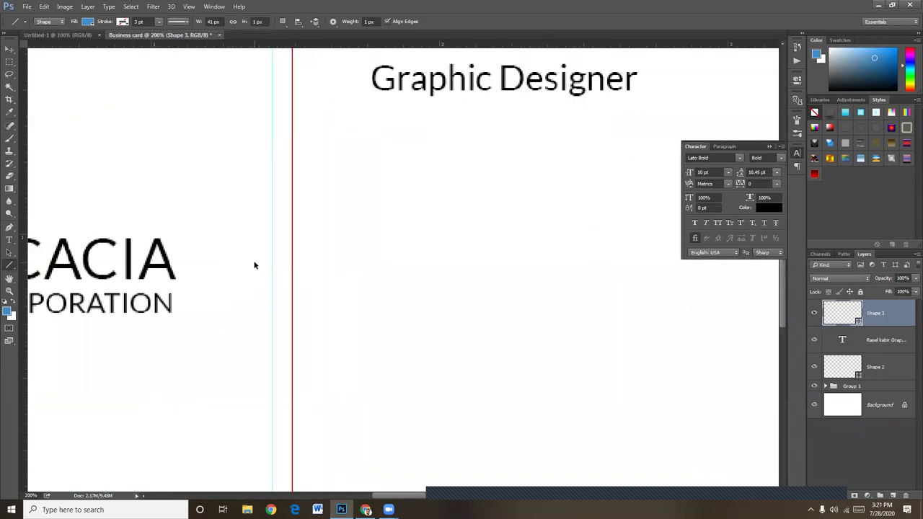
drag(392, 257, 401, 420)
click(9, 49)
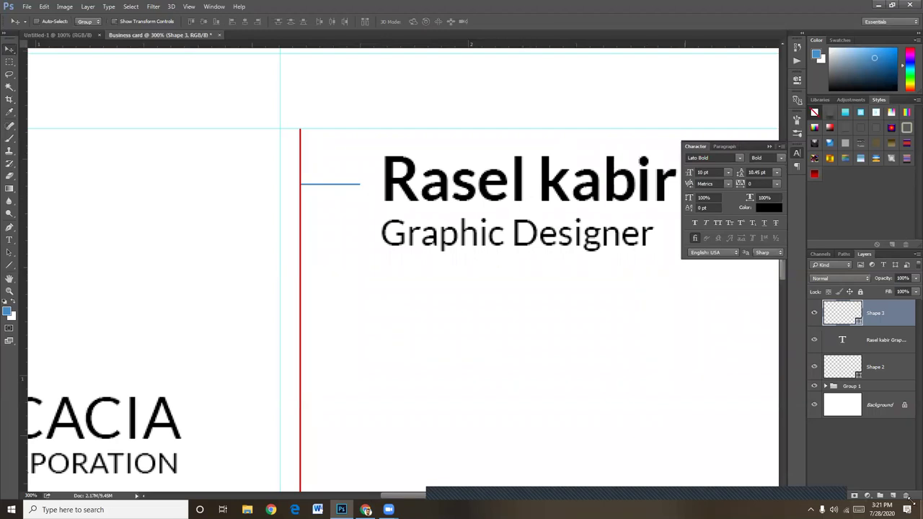
Set the short line's fill colour to red.
click(10, 265)
click(86, 22)
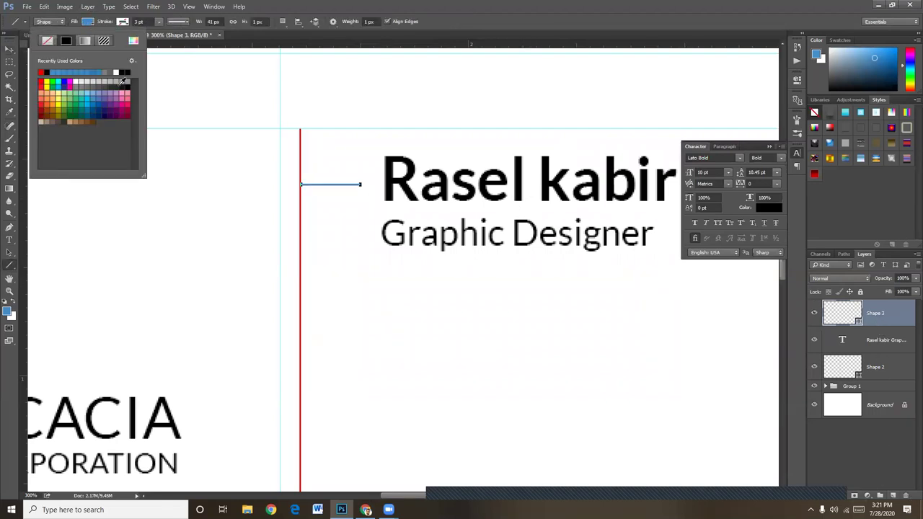
click(41, 72)
click(607, 20)
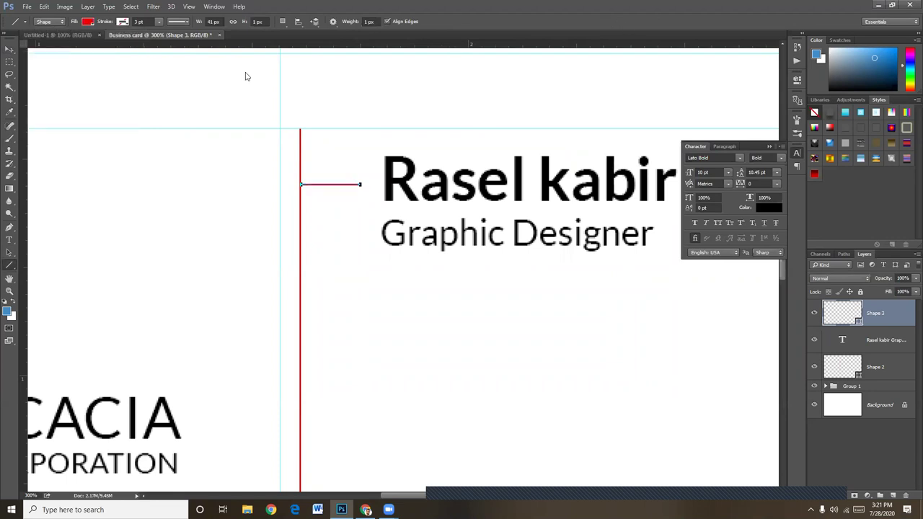
click(10, 49)
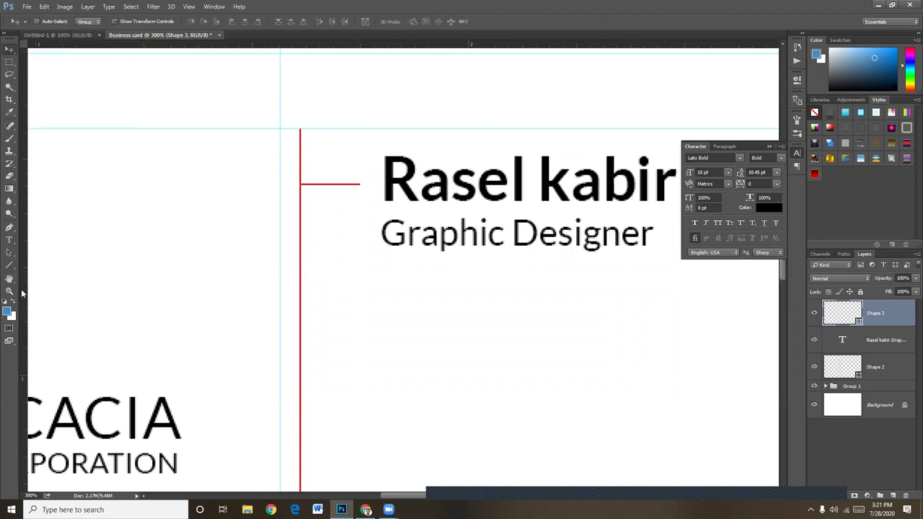
click(10, 266)
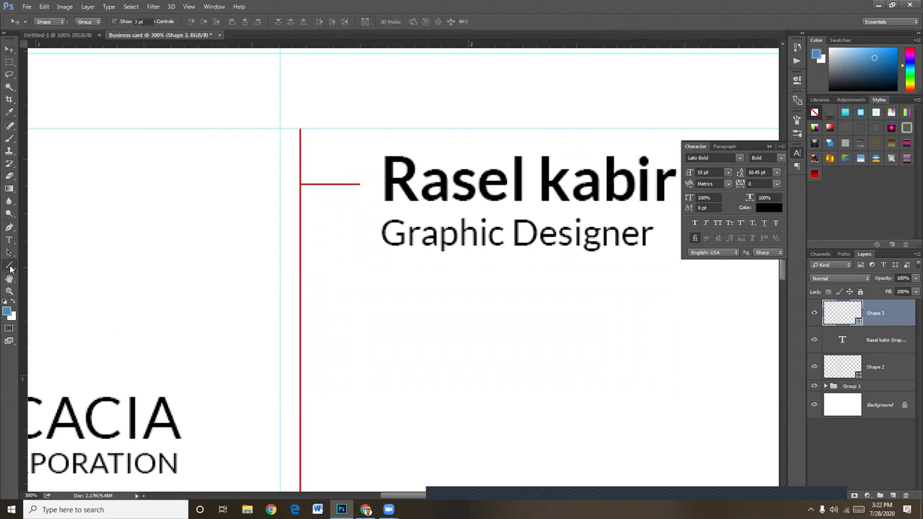
Draw a small ellipse dot, enlarge it to over double size, and place it on the line's end.
click(72, 281)
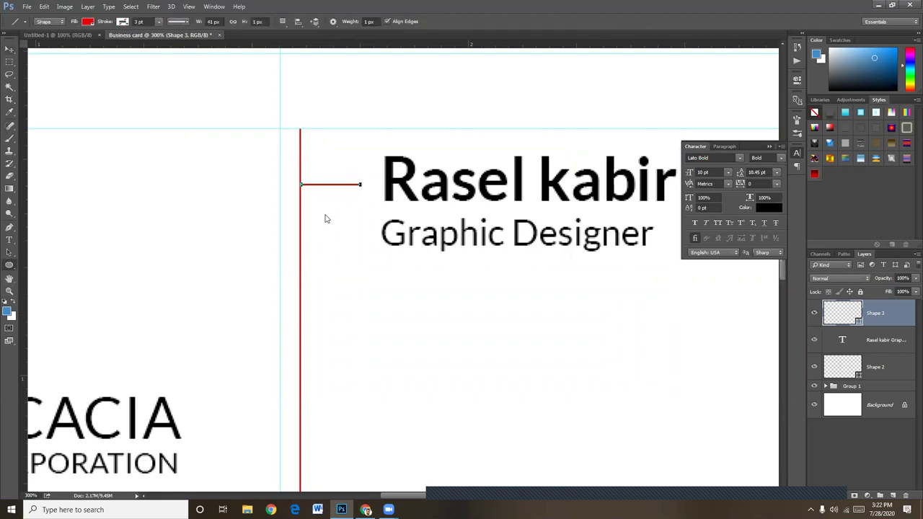
drag(355, 180, 364, 194)
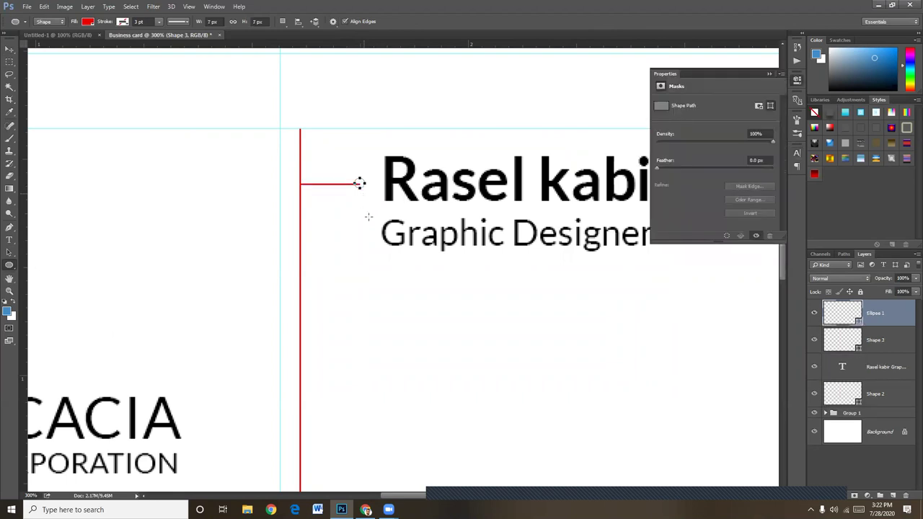
click(9, 49)
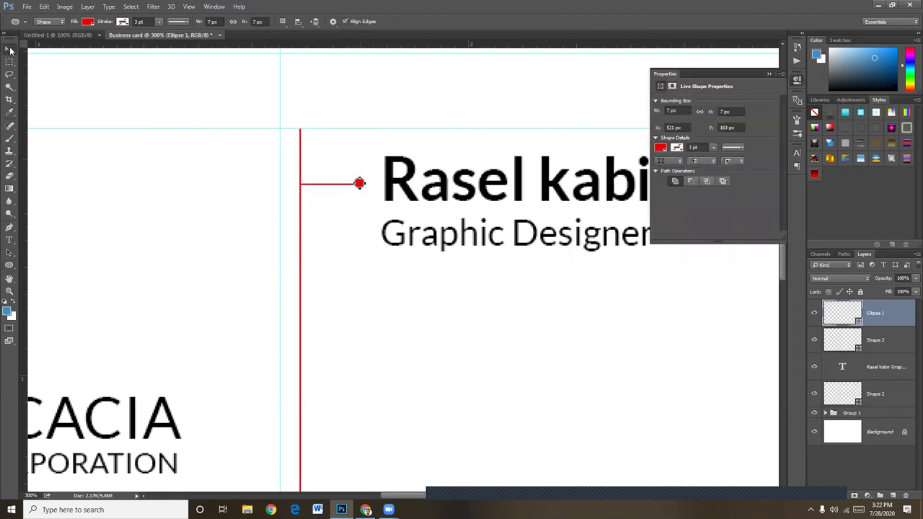
key(ctrl+t)
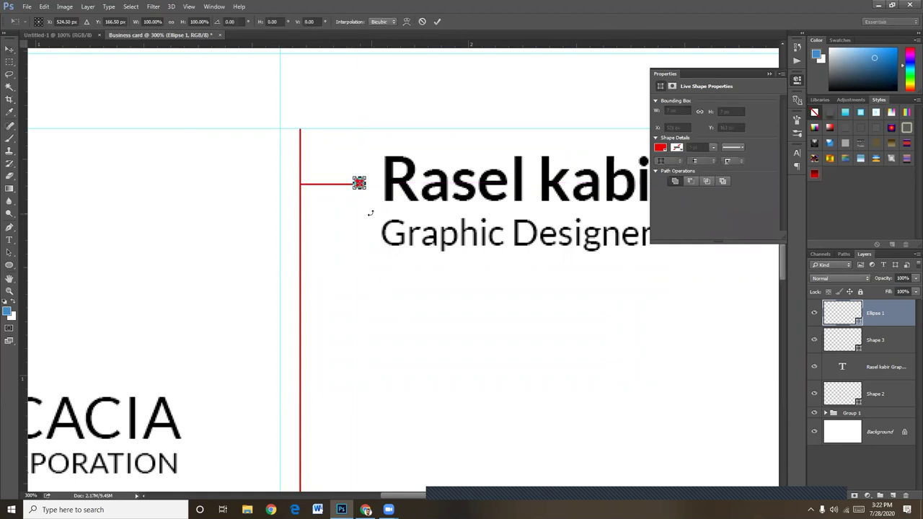
drag(353, 188, 341, 201)
key(Return)
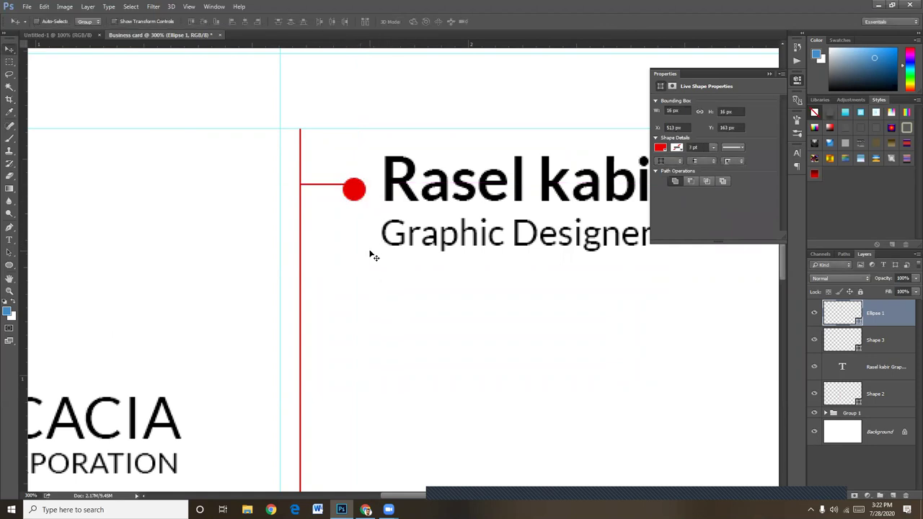
drag(355, 196, 355, 191)
key(ctrl+minus)
key(ctrl+minus)
key(ctrl+minus)
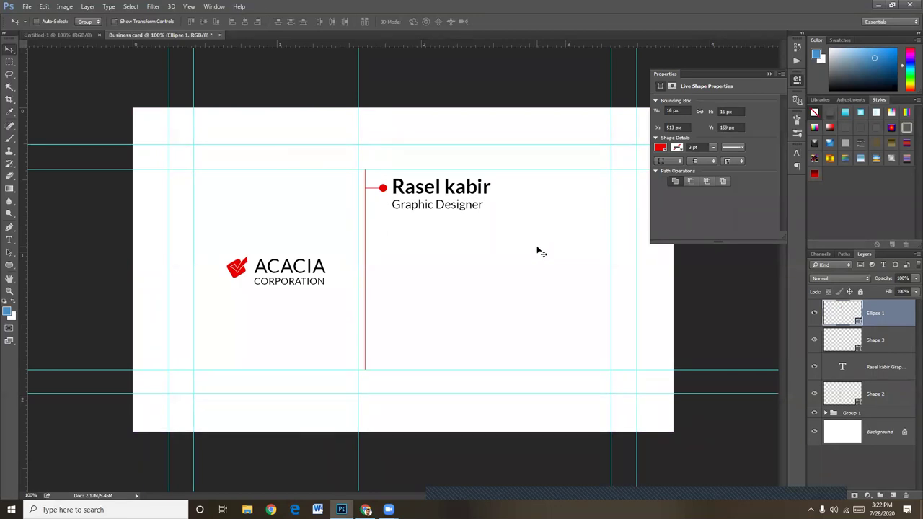
Select the name-and-title layer and shift it slightly right, clear of the dot.
right_click(465, 188)
click(480, 195)
drag(452, 193, 461, 191)
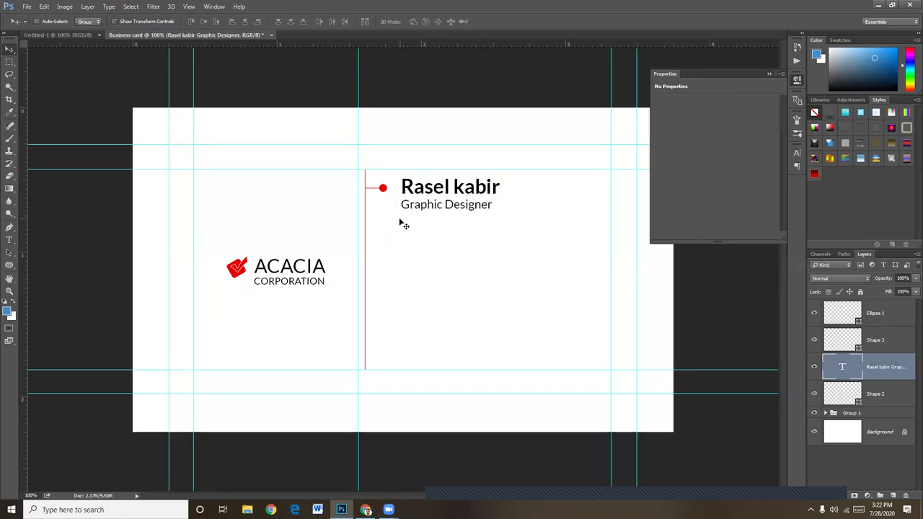
click(9, 240)
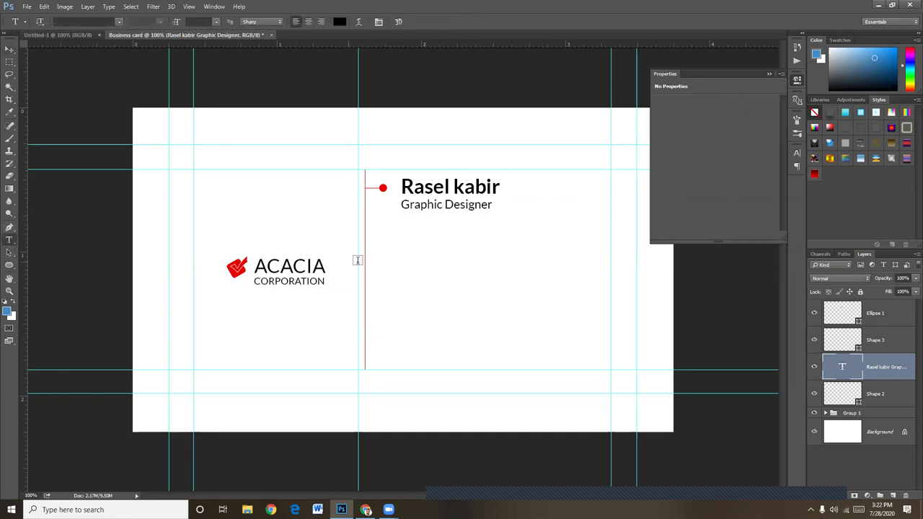
click(406, 233)
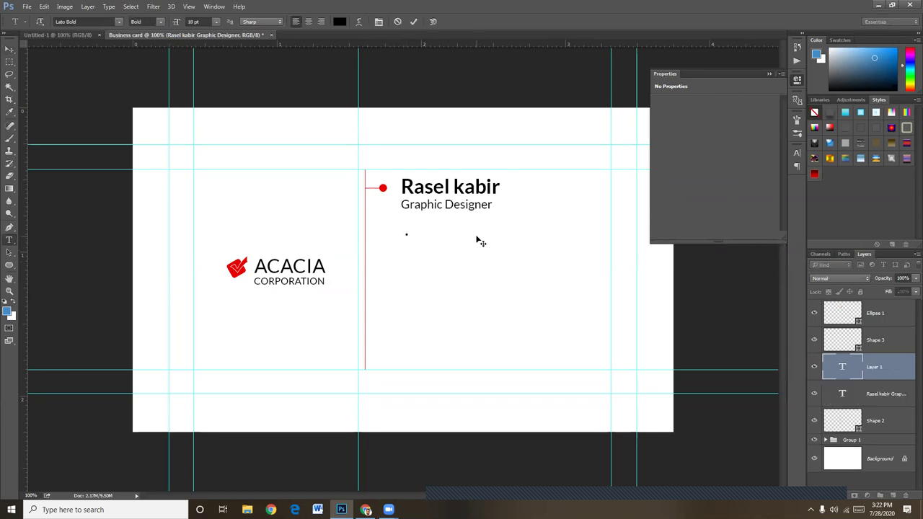
click(8, 49)
key(ctrl+plus)
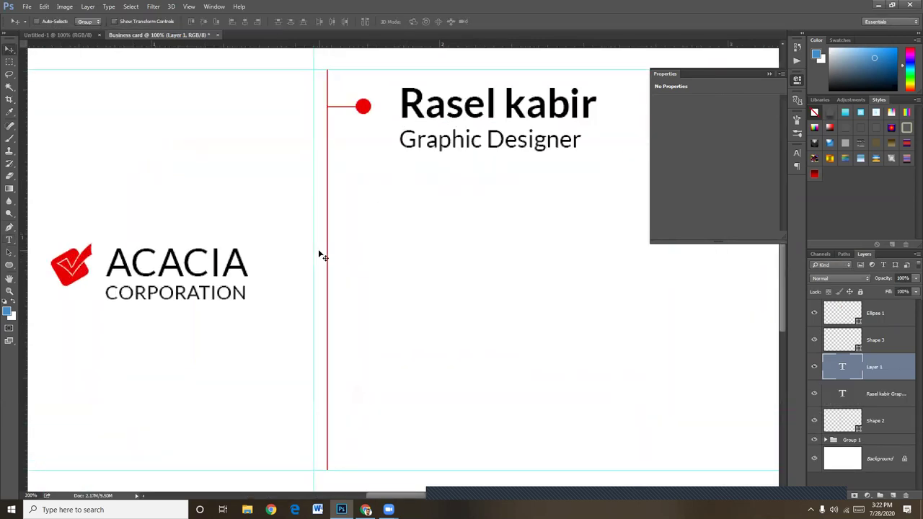
key(ctrl+minus)
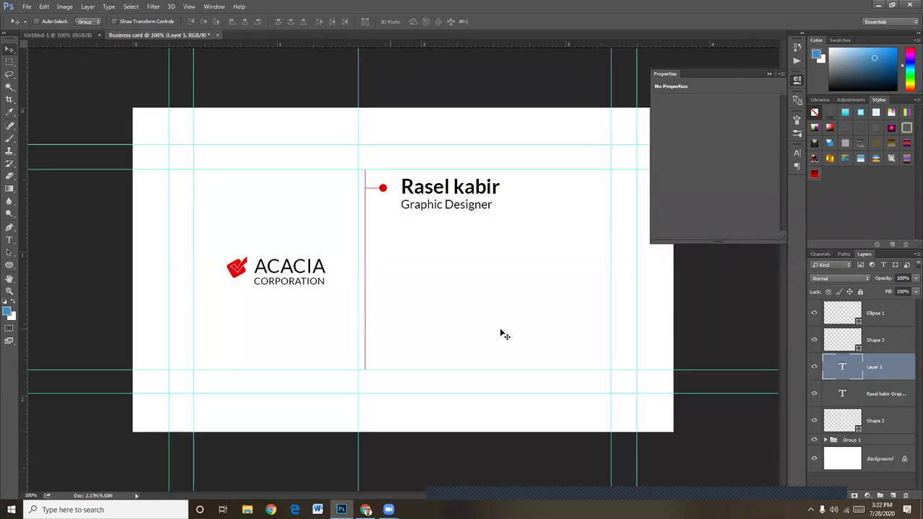
key(Delete)
click(887, 313)
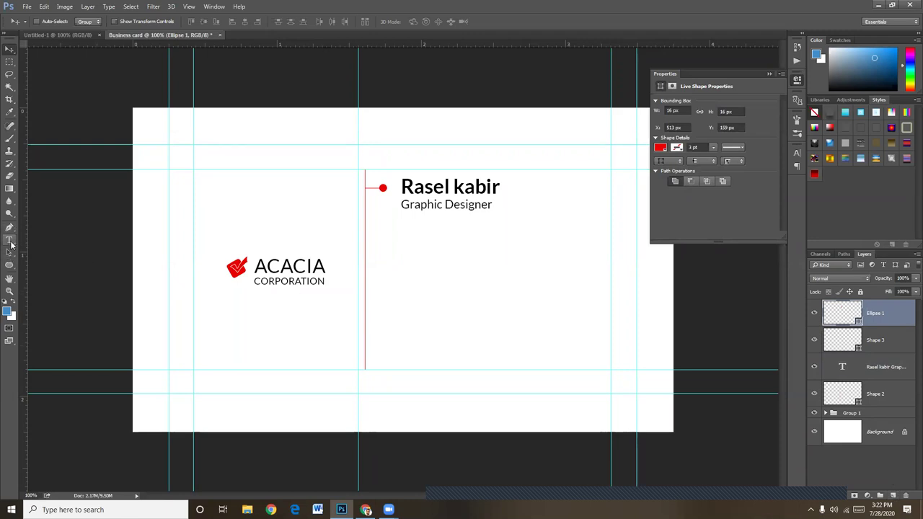
Draw a small square below the title and add a vertical guide at about 1.875 in.
click(9, 264)
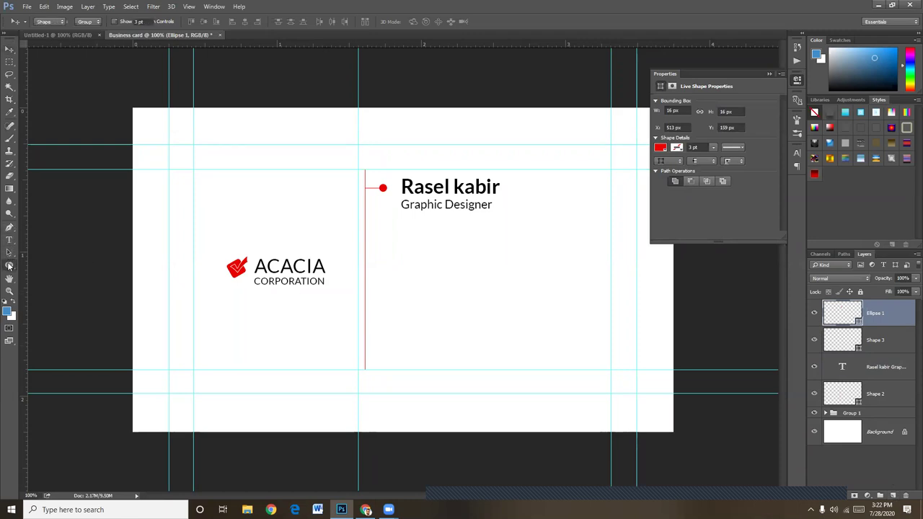
click(38, 266)
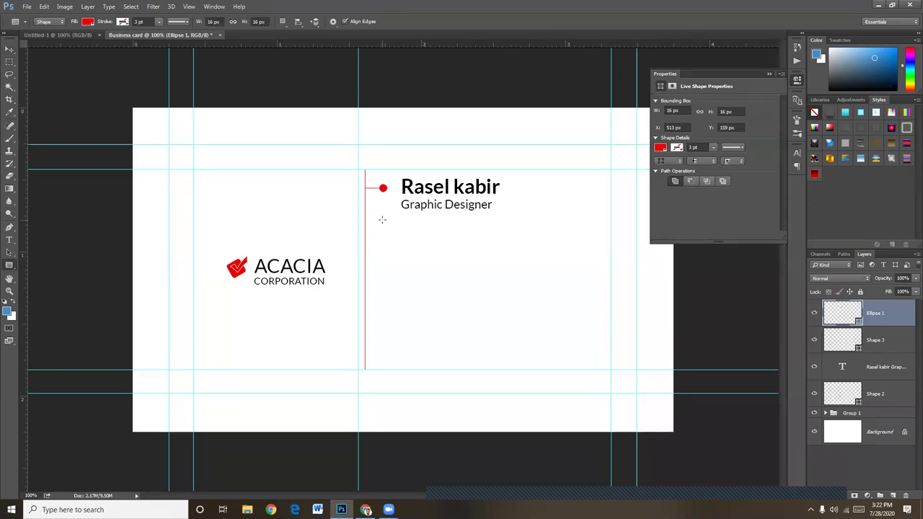
drag(381, 221, 392, 232)
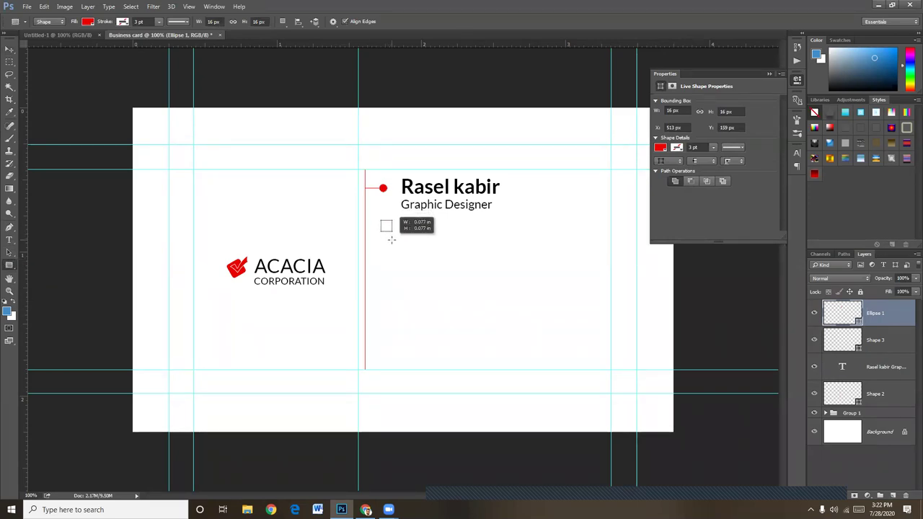
drag(21, 286, 404, 264)
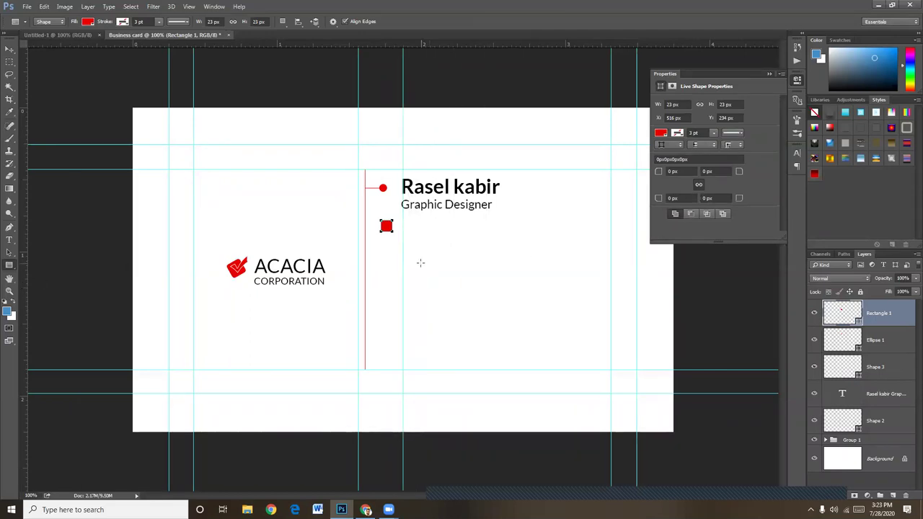
Enlarge the red square slightly and start a new text line on the card.
click(10, 50)
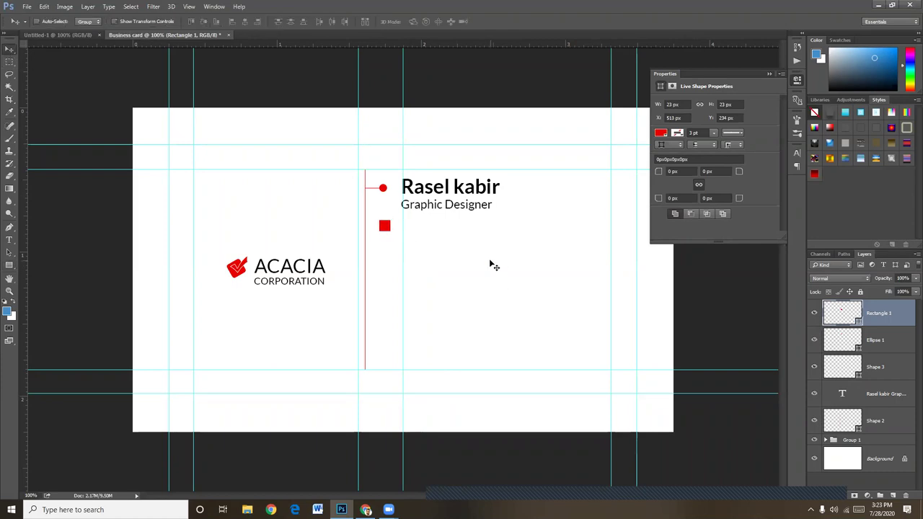
key(ctrl+plus)
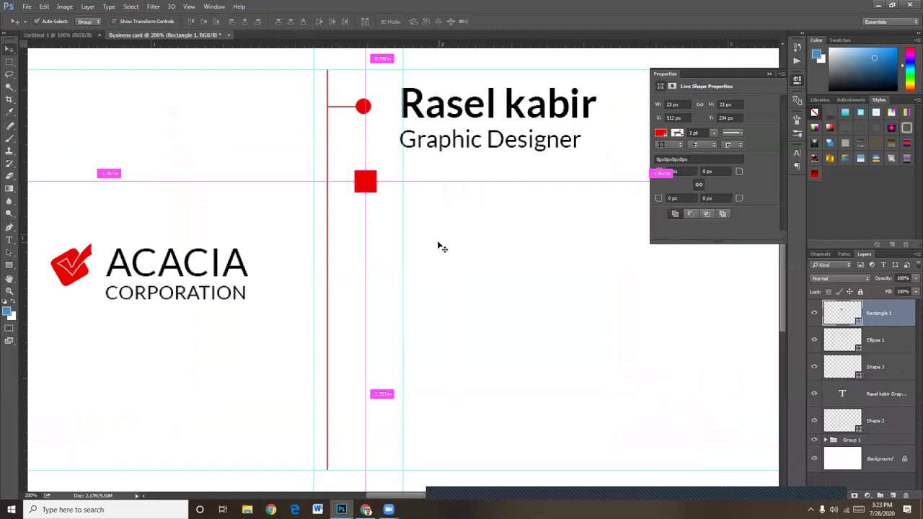
key(ctrl+t)
drag(376, 192, 384, 201)
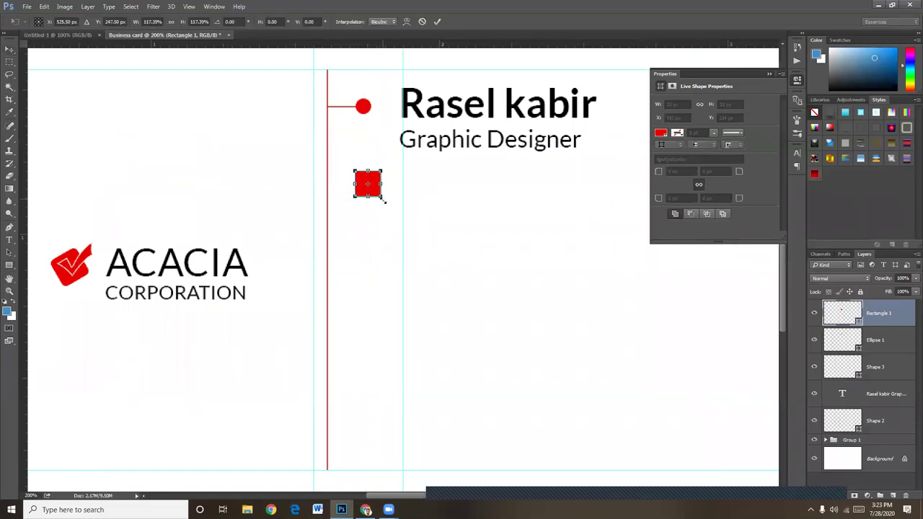
key(Return)
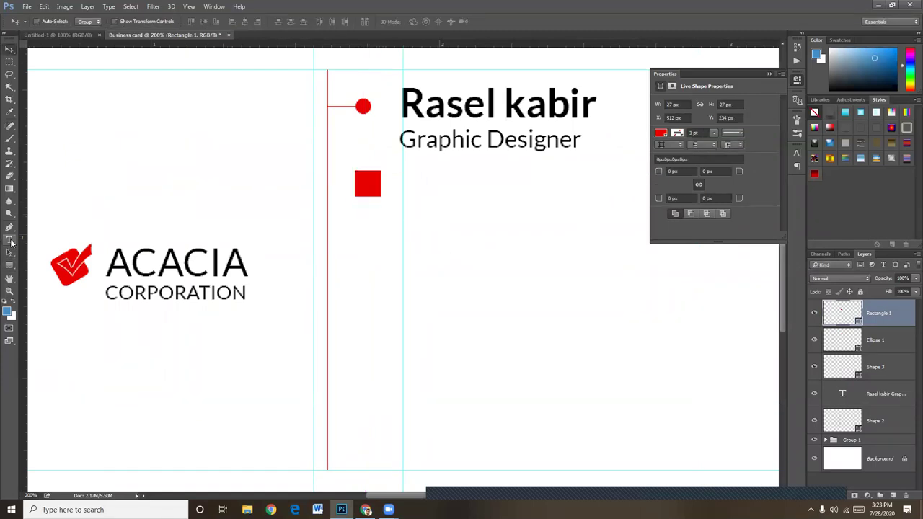
click(9, 240)
click(472, 285)
Type the letter P, move it onto the red square and shrink it to fit.
text(P)
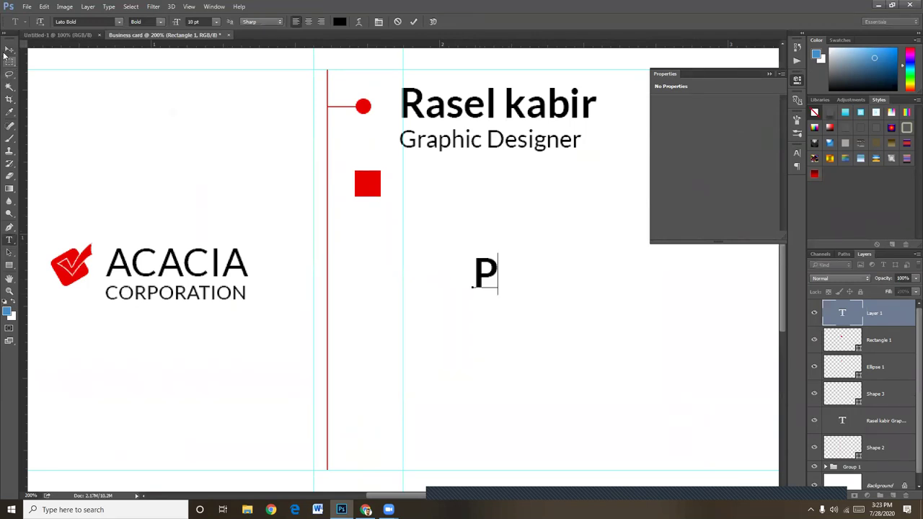
click(8, 49)
drag(487, 280, 364, 196)
key(ctrl+t)
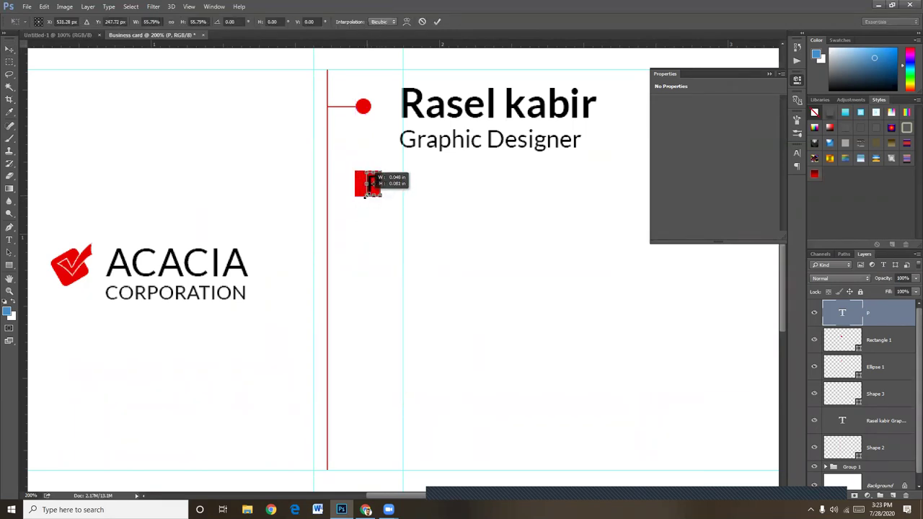
key(Return)
click(366, 182)
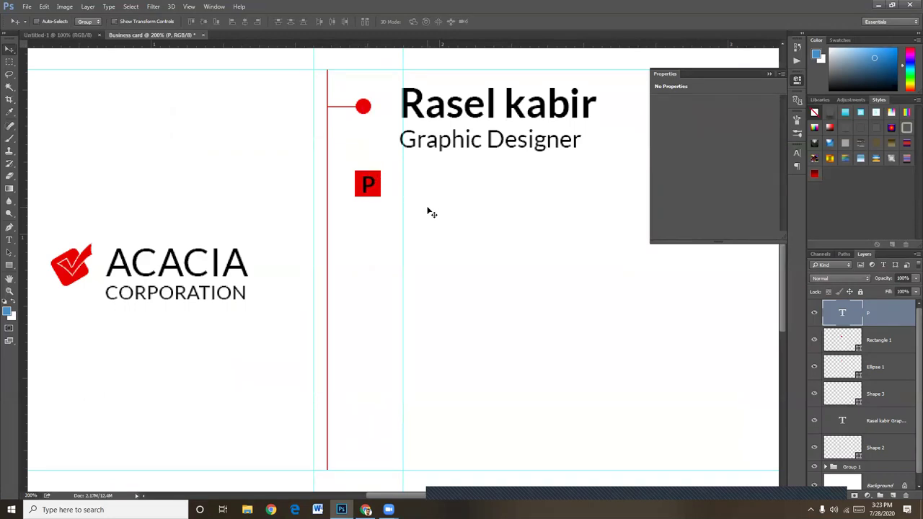
Colour the P white (#ffffff) and zoom back out to the whole card.
click(9, 239)
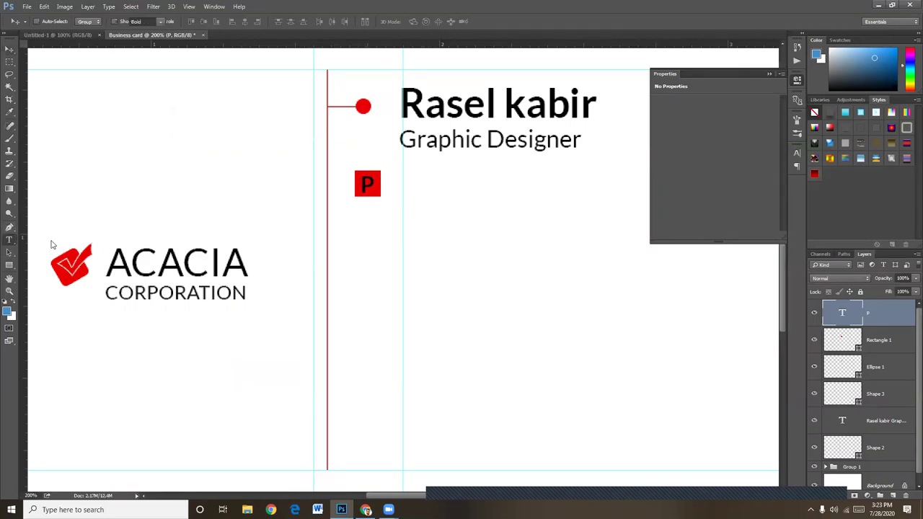
double_click(366, 183)
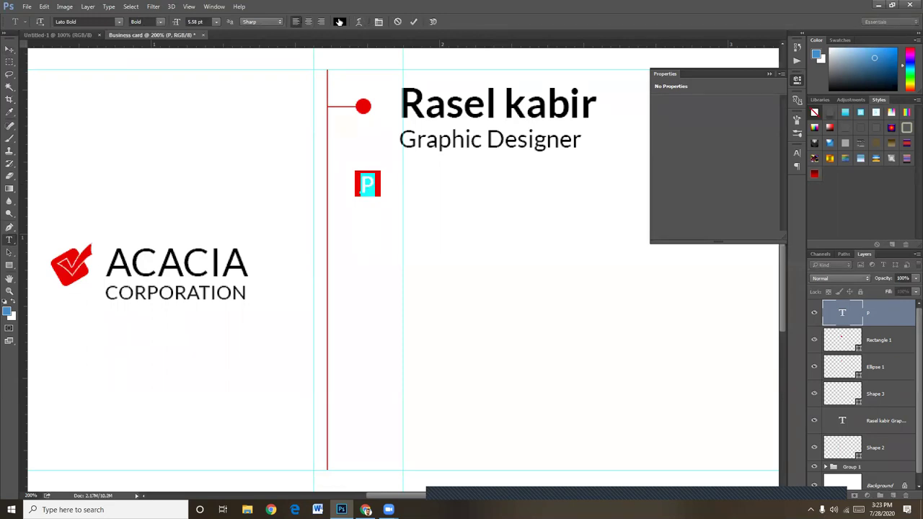
click(339, 21)
text(ffffff)
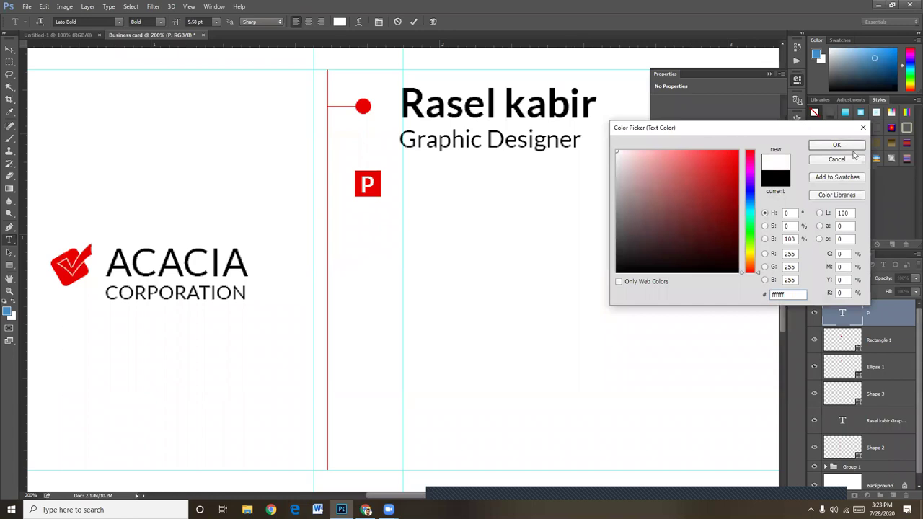
click(836, 146)
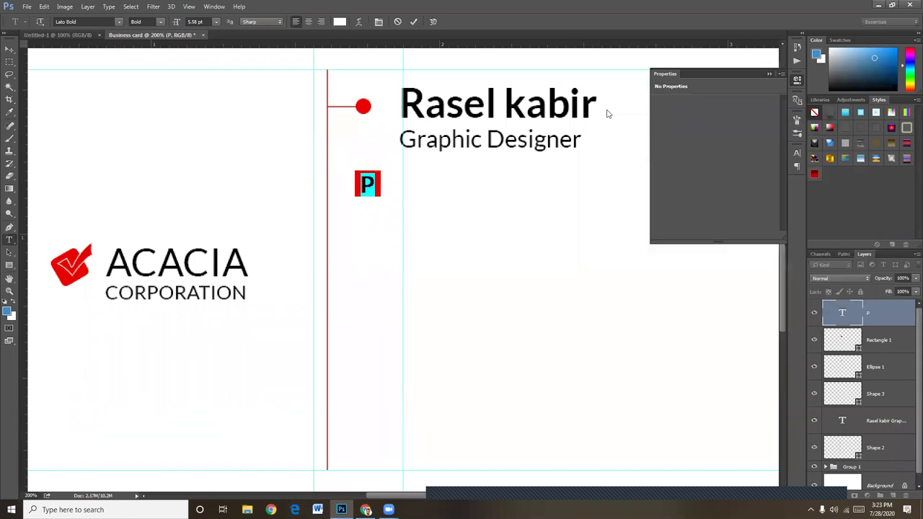
click(9, 49)
key(ctrl+minus)
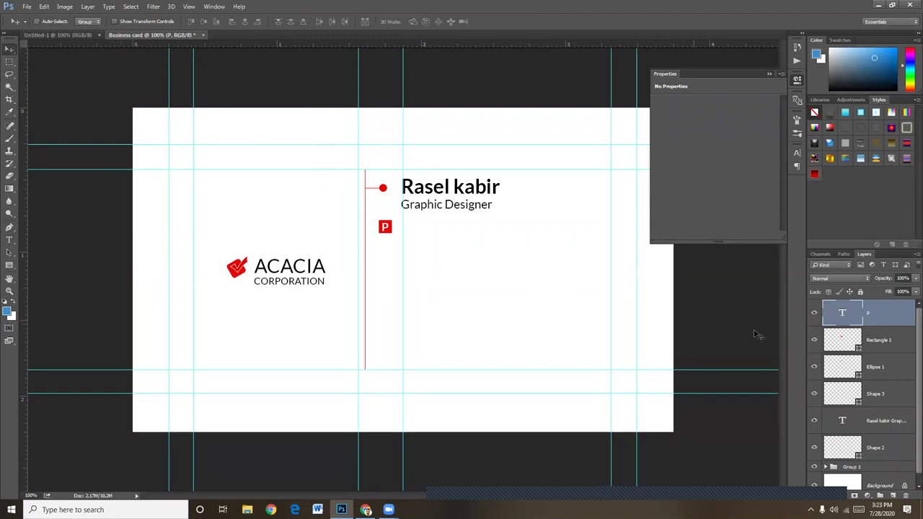
shift+click(889, 340)
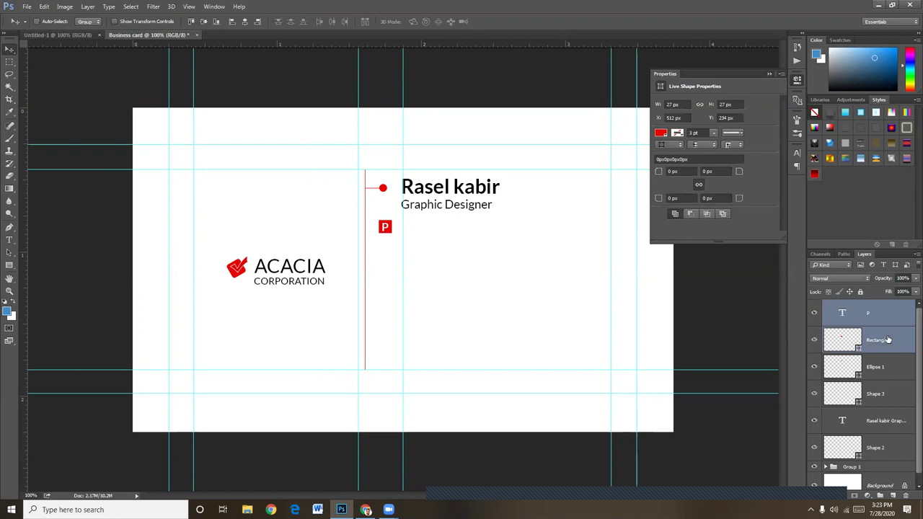
key(Down)
key(Down)
key(t)
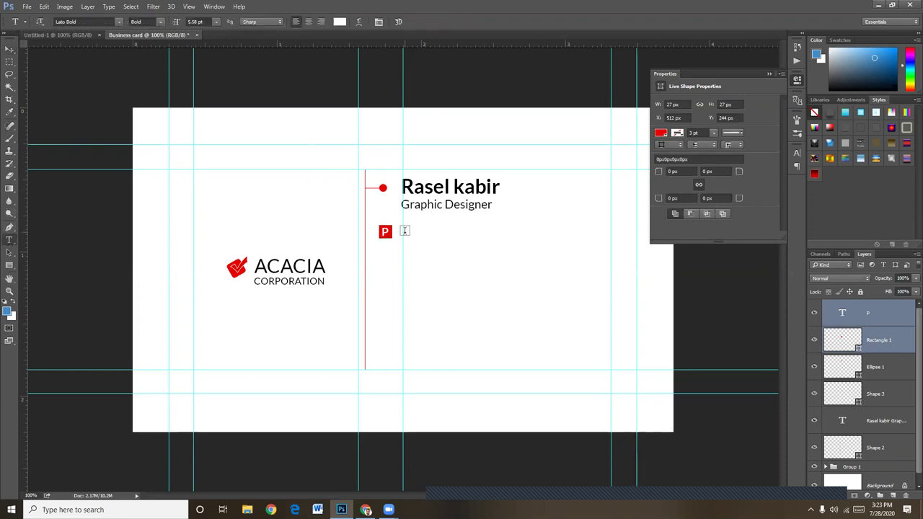
click(404, 231)
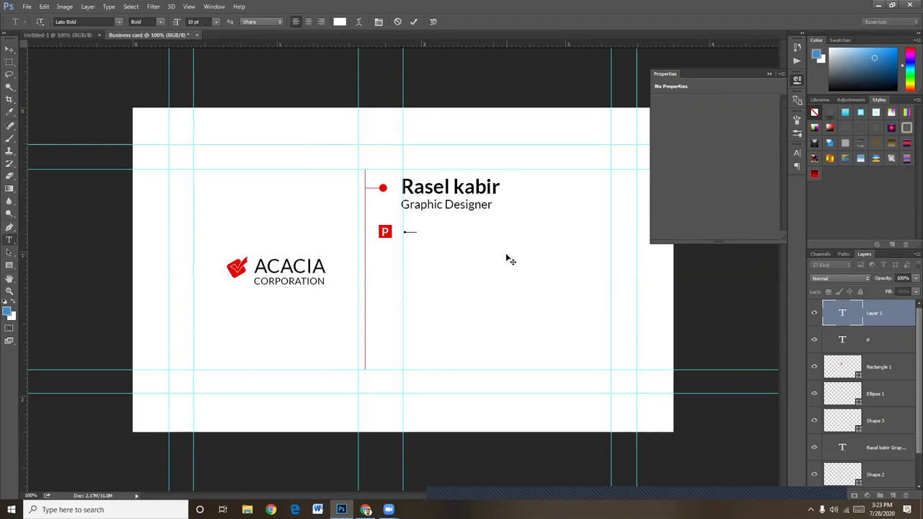
text(_____________)
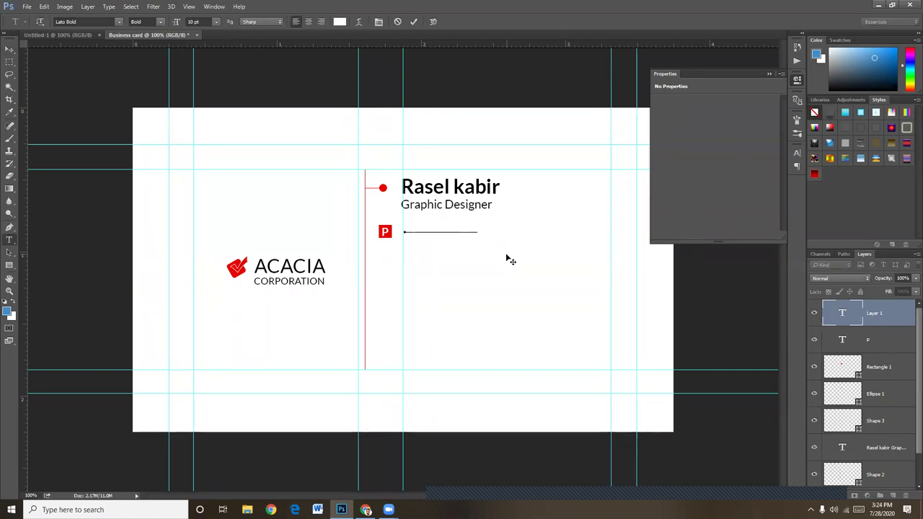
text(____________________)
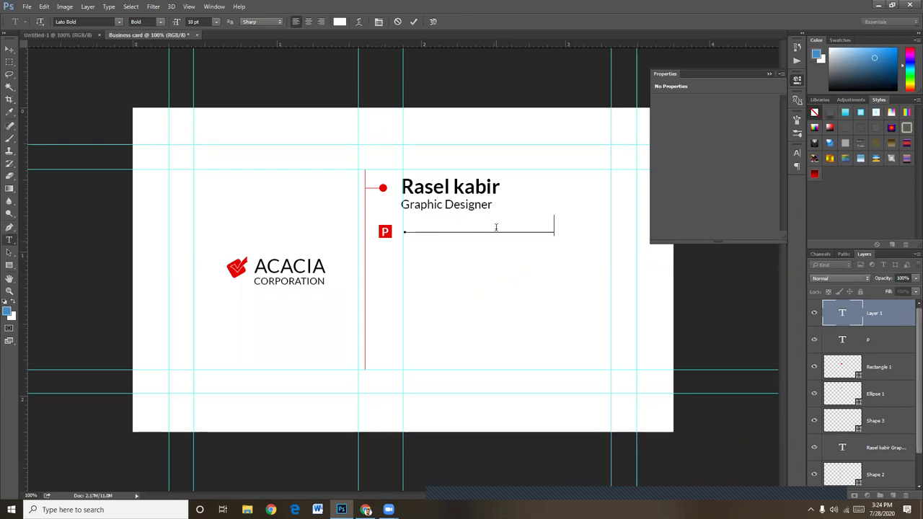
Give the phone number text colour #191919 and size 6 pt.
double_click(496, 225)
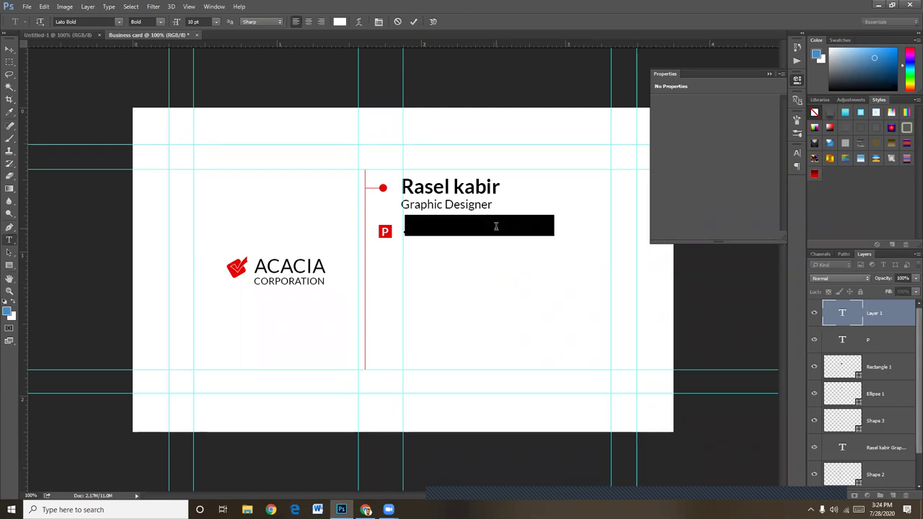
click(339, 21)
text(191919)
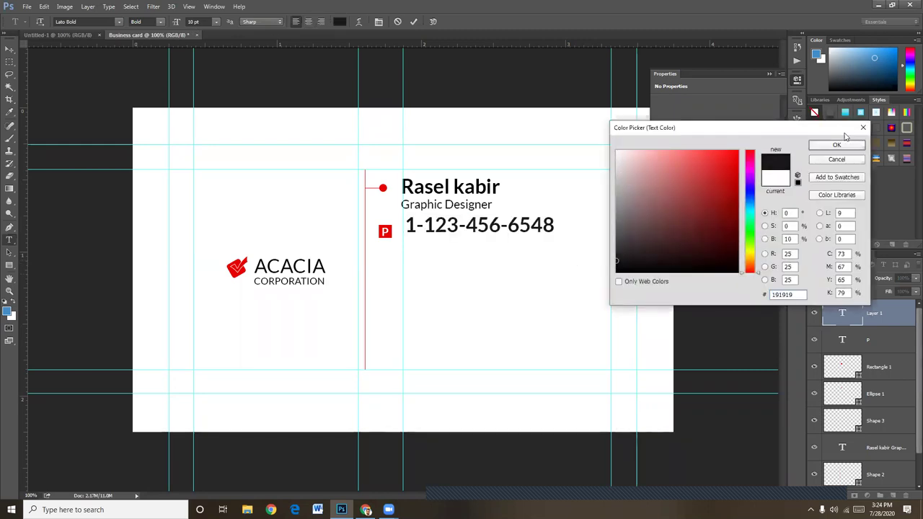
click(836, 145)
click(204, 22)
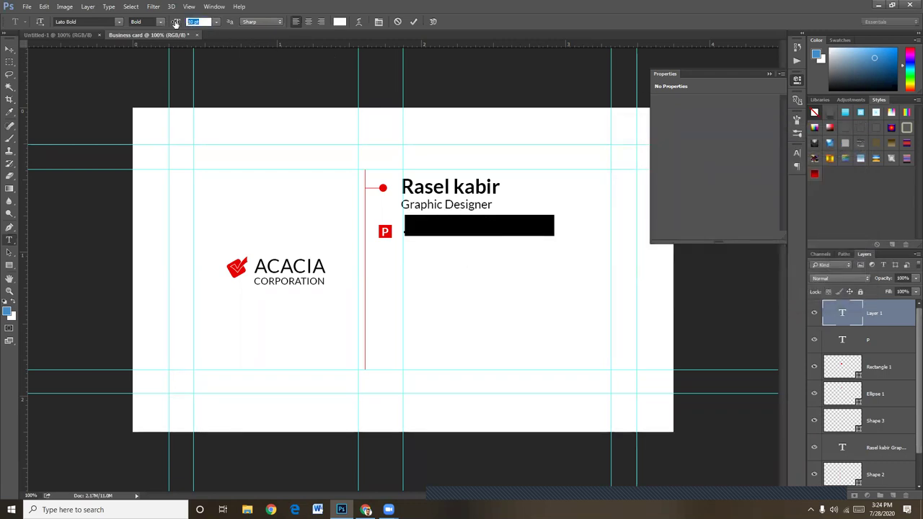
text(6)
click(9, 49)
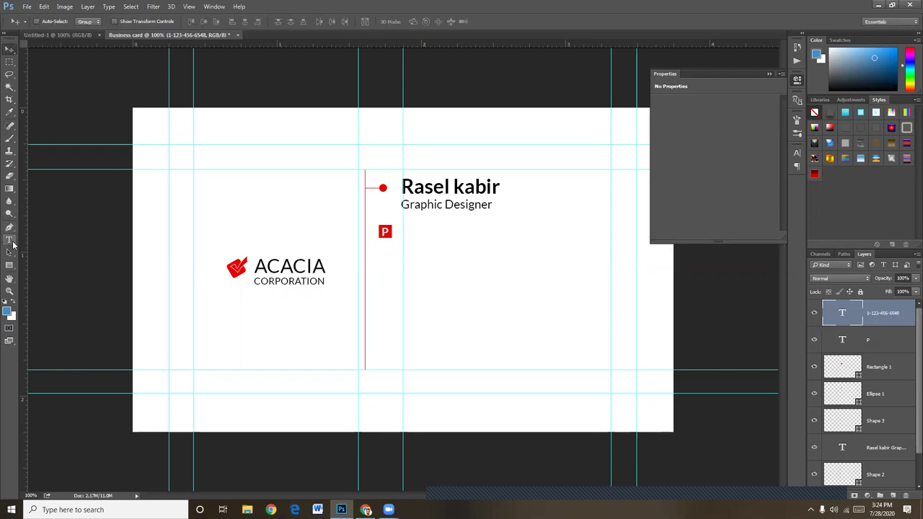
Change the phone number to colour #131313 and size 5 pt.
click(10, 239)
click(454, 227)
key(ctrl+a)
click(339, 21)
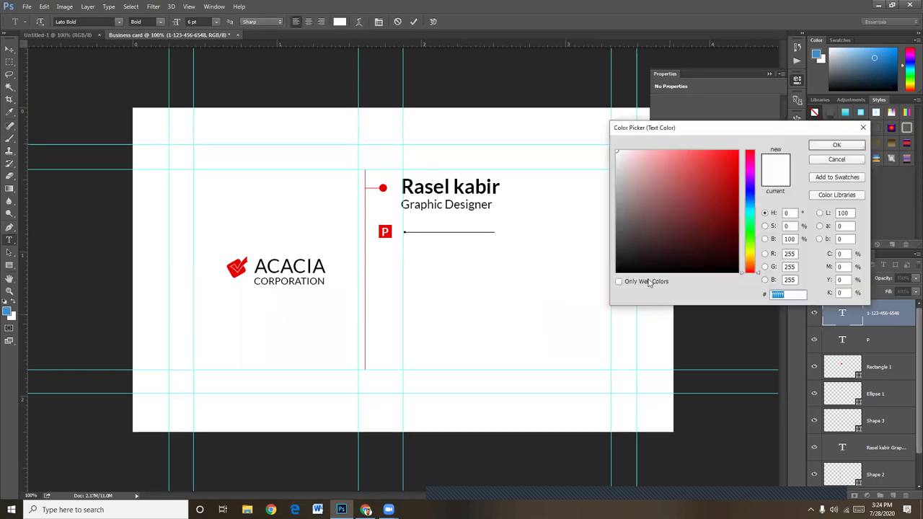
text(131313)
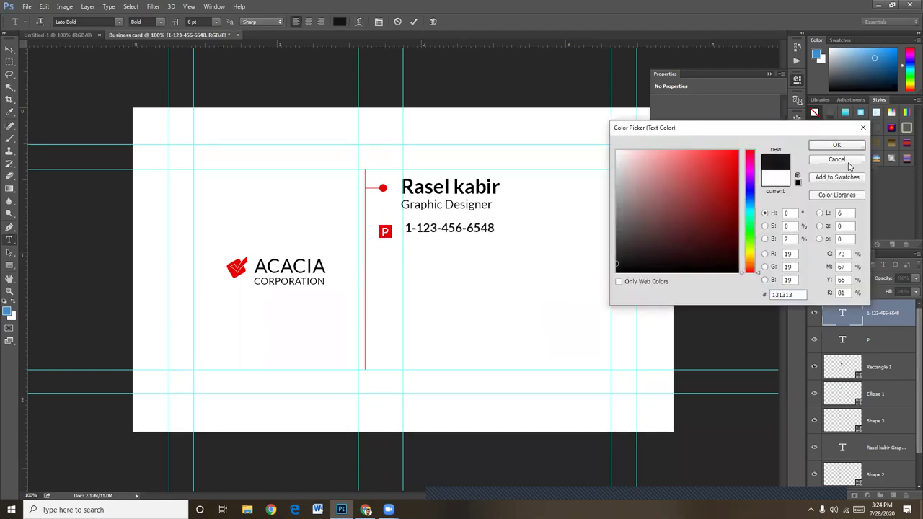
click(836, 145)
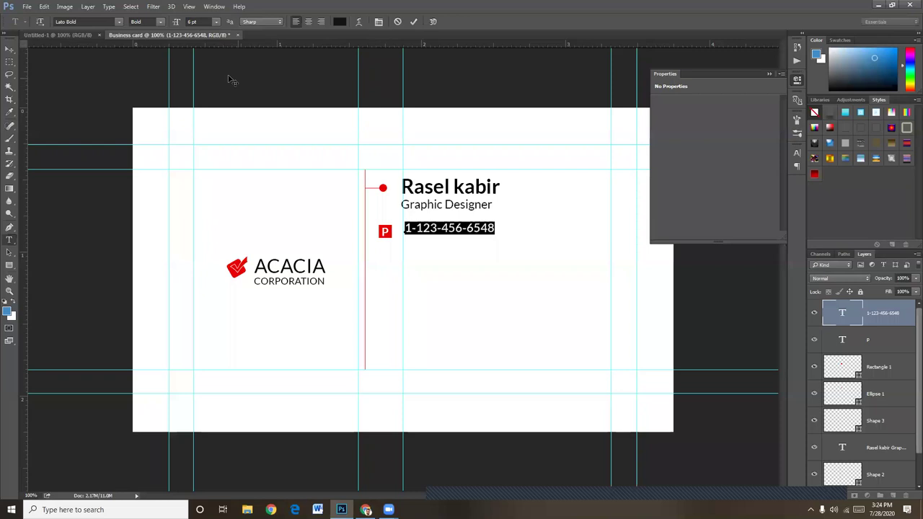
click(201, 21)
text(5)
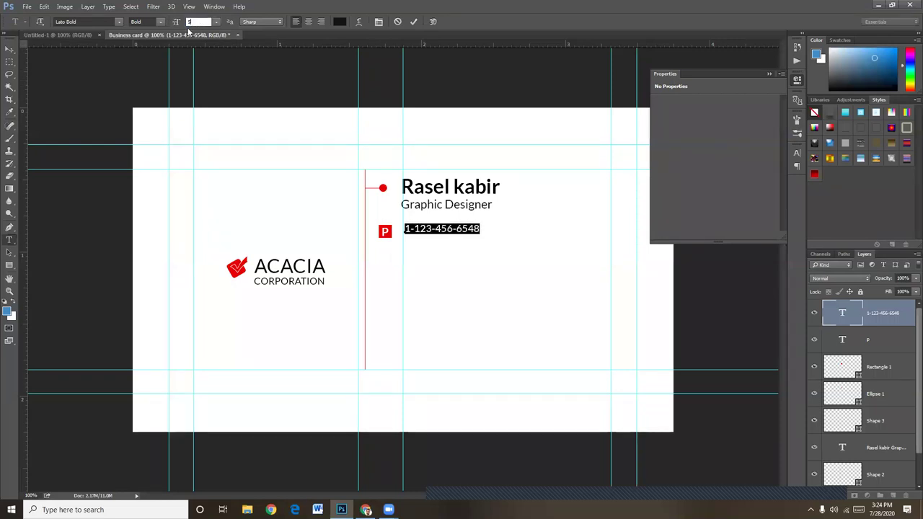
Set the phone number to Regular weight and nudge it down and left beside the icon.
click(159, 23)
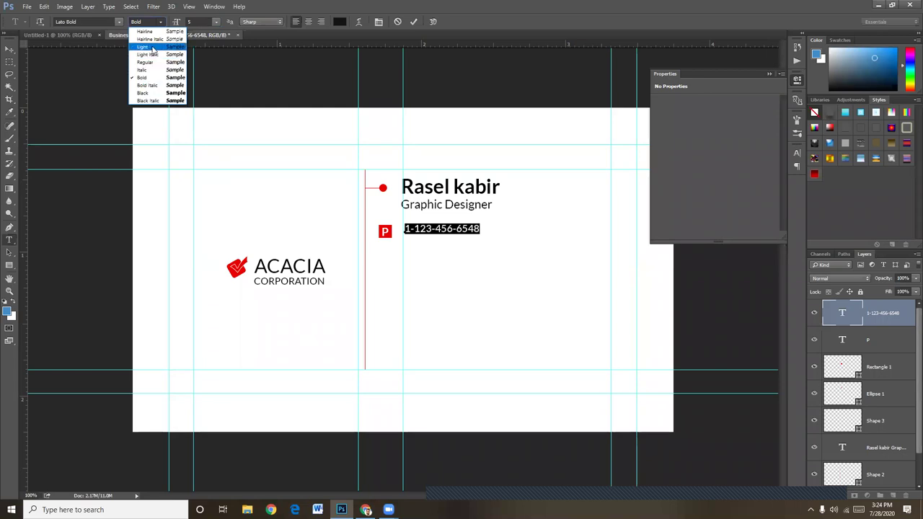
click(148, 63)
click(9, 49)
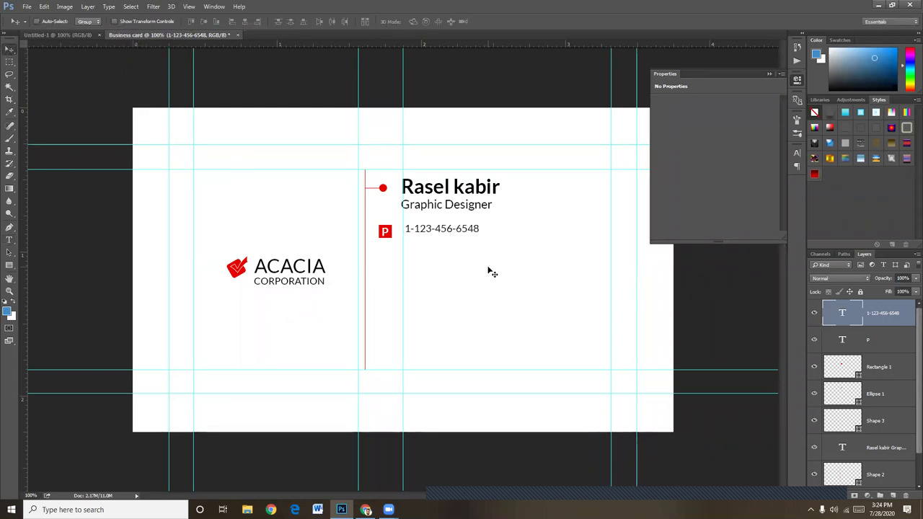
key(Down)
key(Down)
key(Down)
key(Down)
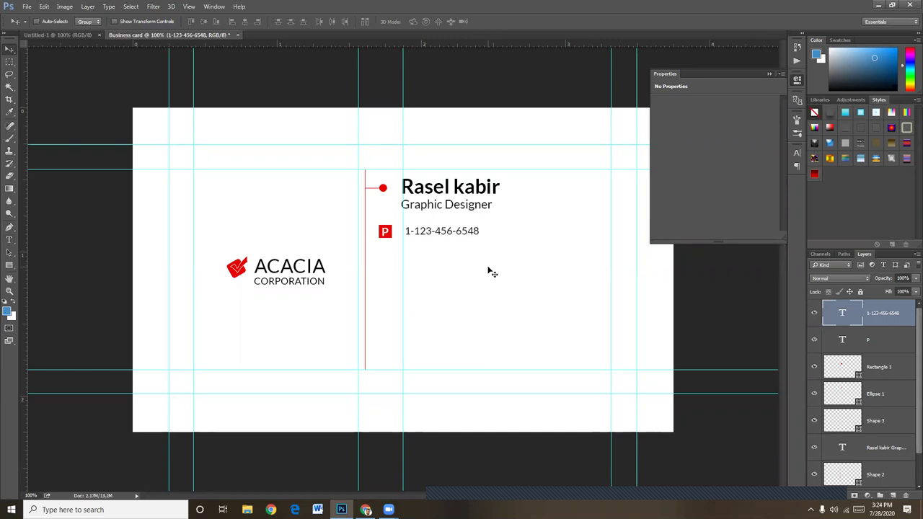
key(Left)
key(Left)
key(Left)
key(Left)
Select the phone number, P and red square layers and drag them slightly lower together.
key(Up)
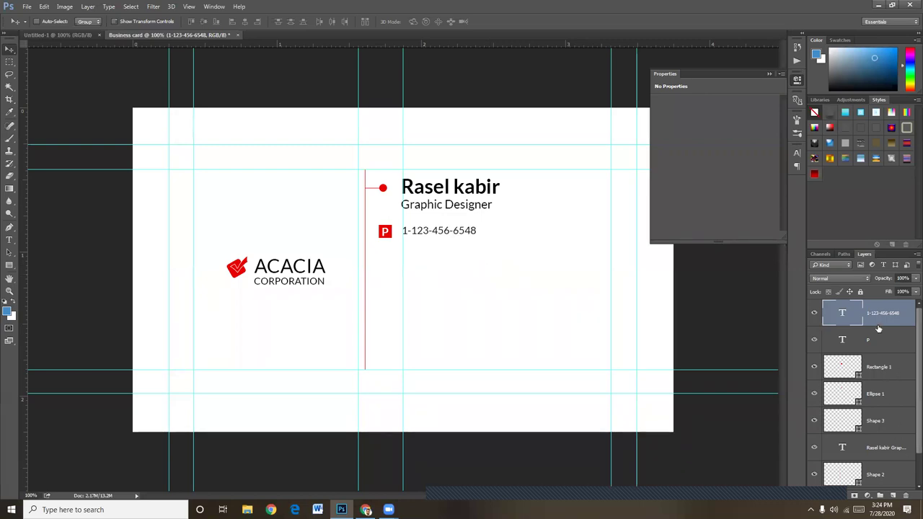
ctrl+click(880, 340)
ctrl+click(898, 366)
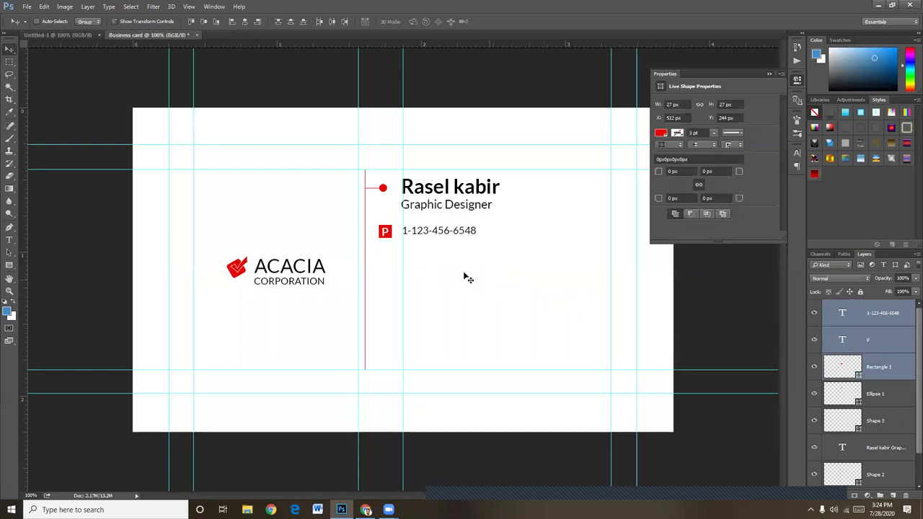
drag(445, 276, 444, 286)
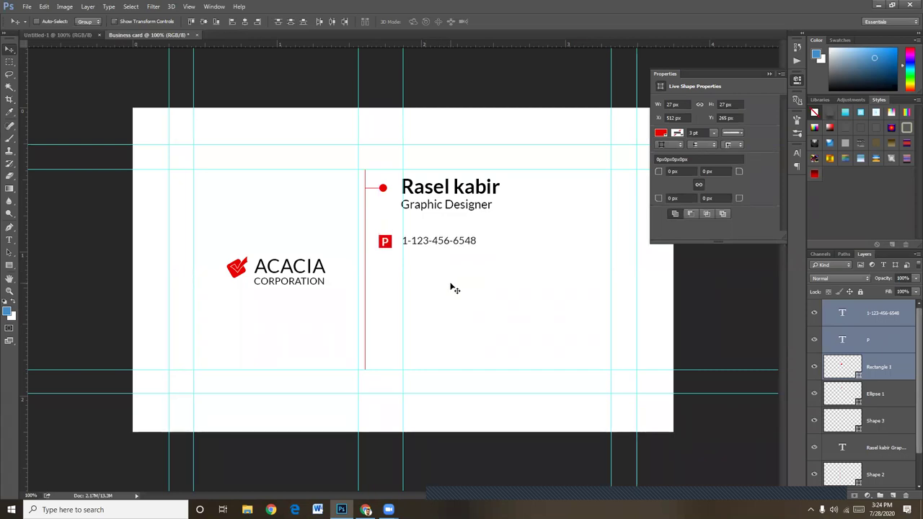
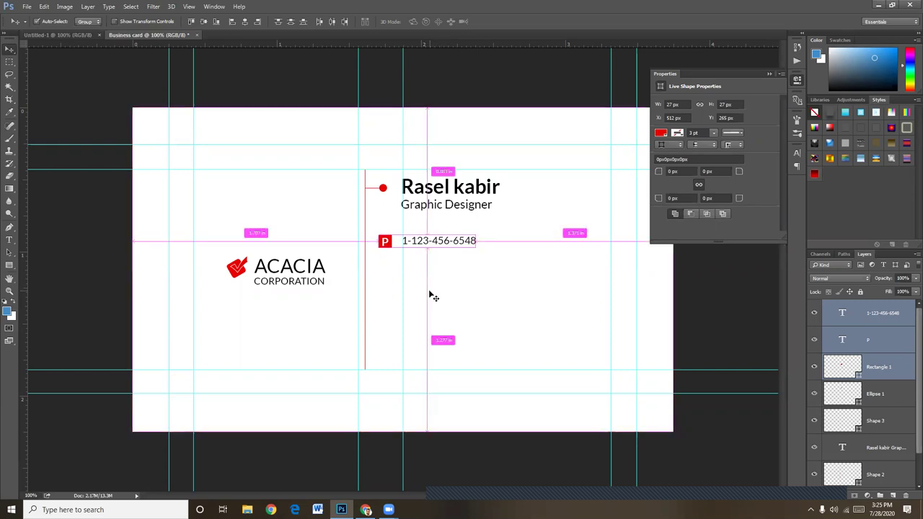
Group the phone line with its red P icon and duplicate it as a second row below.
key(ctrl+g)
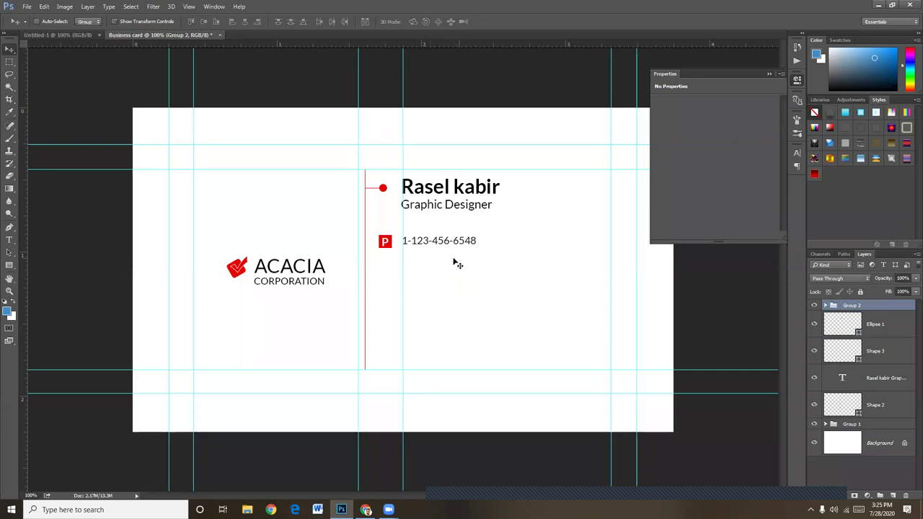
drag(434, 263, 437, 279)
key(alt)
key(Up)
key(Up)
key(Up)
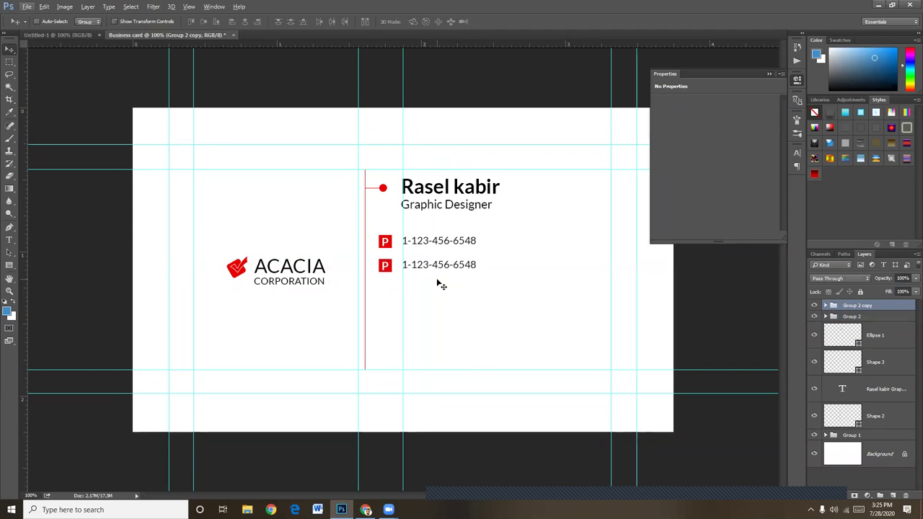
key(Up)
key(Up)
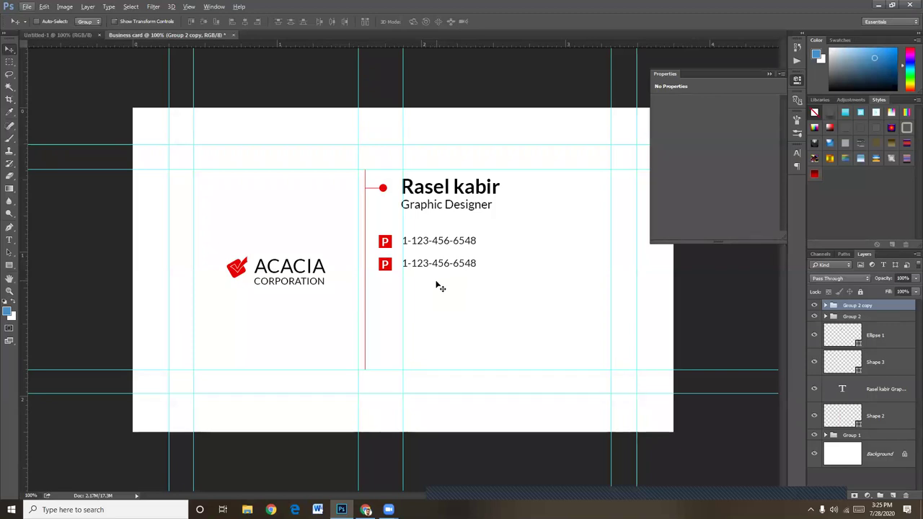
key(Down)
key(Down)
key(Down)
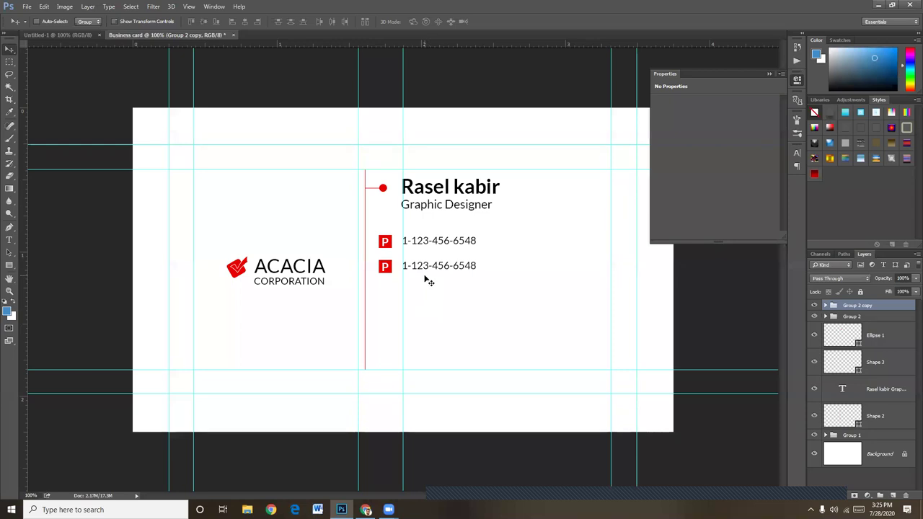
Add third and fourth copies of the phone row beneath, nudging them into line.
drag(424, 278, 421, 317)
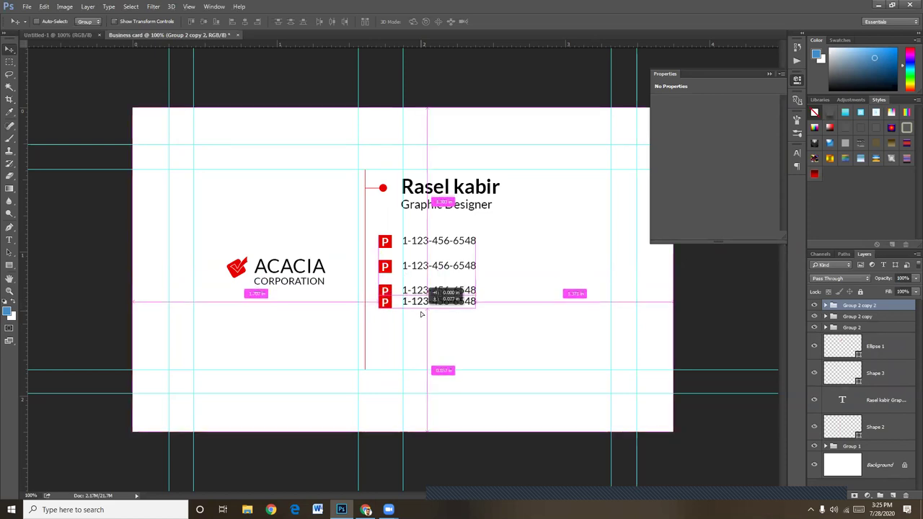
drag(421, 317, 421, 321)
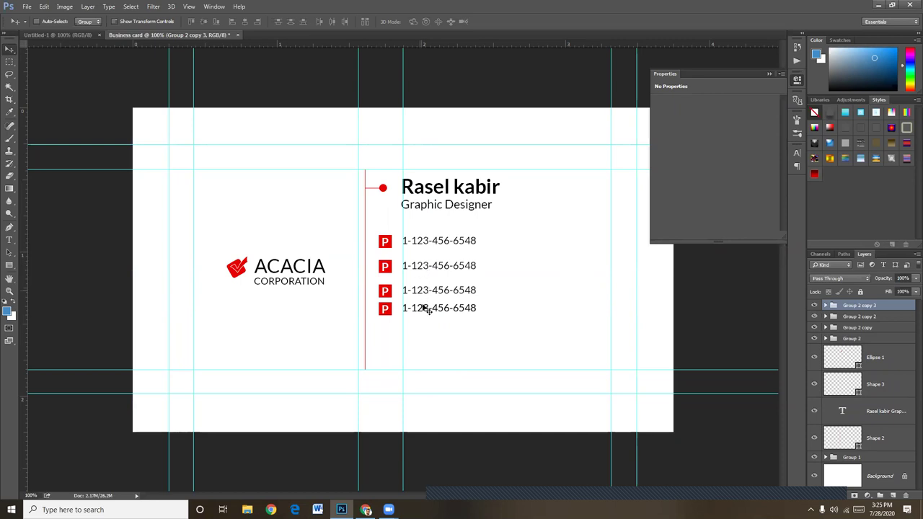
key(Down)
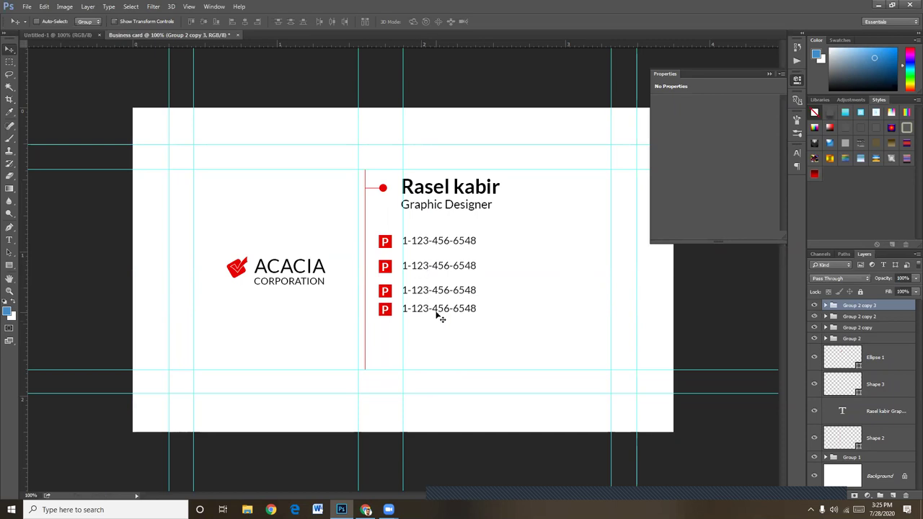
key(Down)
key(Down)
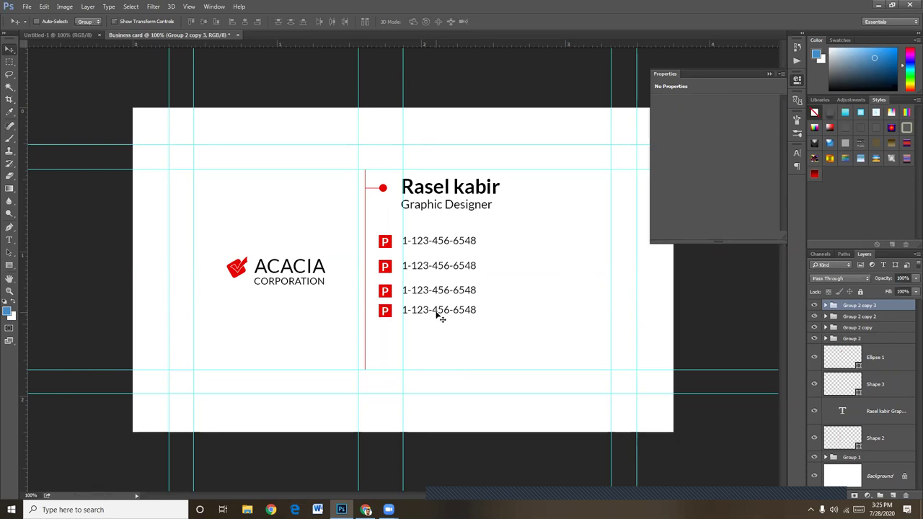
key(Down)
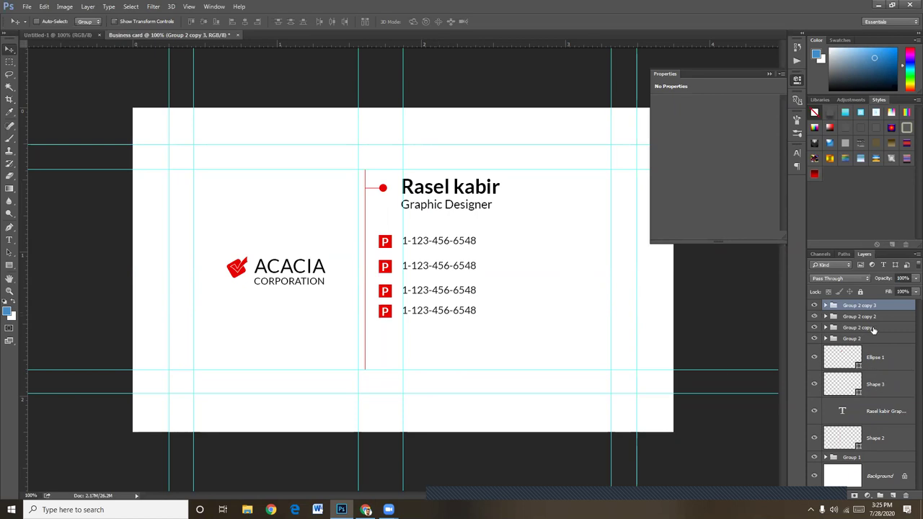
Select all four phone-row groups and distribute their vertical centres evenly.
shift+click(872, 327)
shift+click(873, 339)
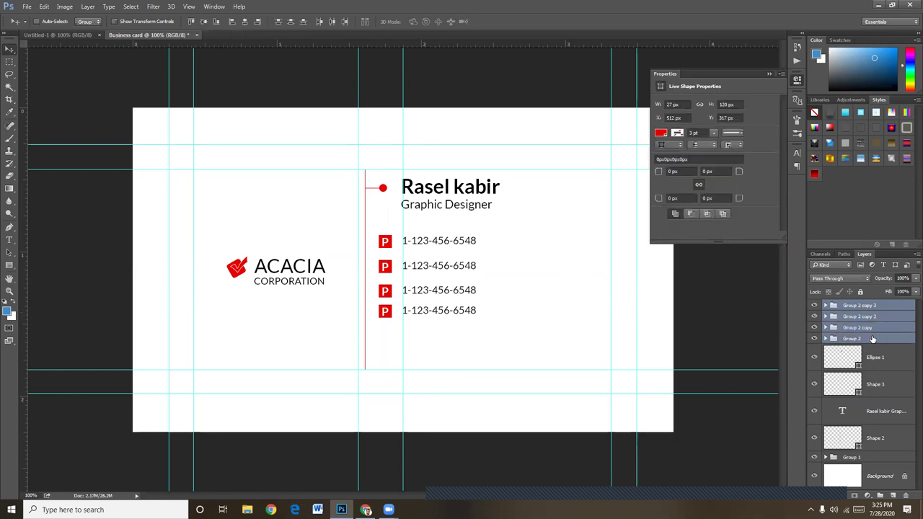
click(292, 22)
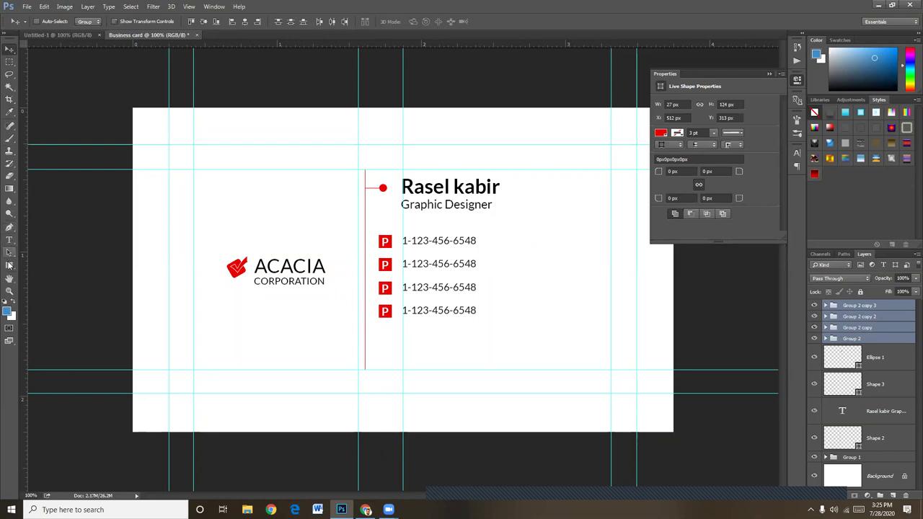
click(10, 265)
click(46, 300)
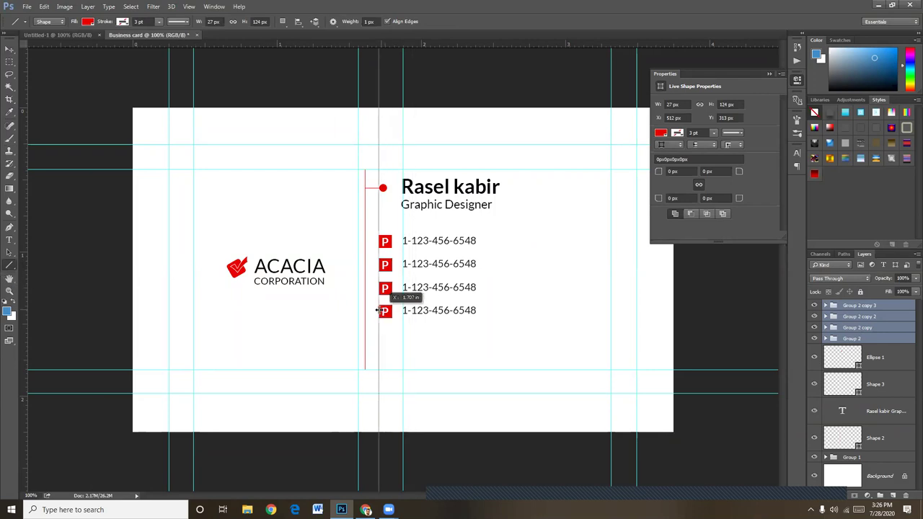
Add a vertical guide and draw a thin horizontal divider below the contact rows.
drag(376, 310, 476, 340)
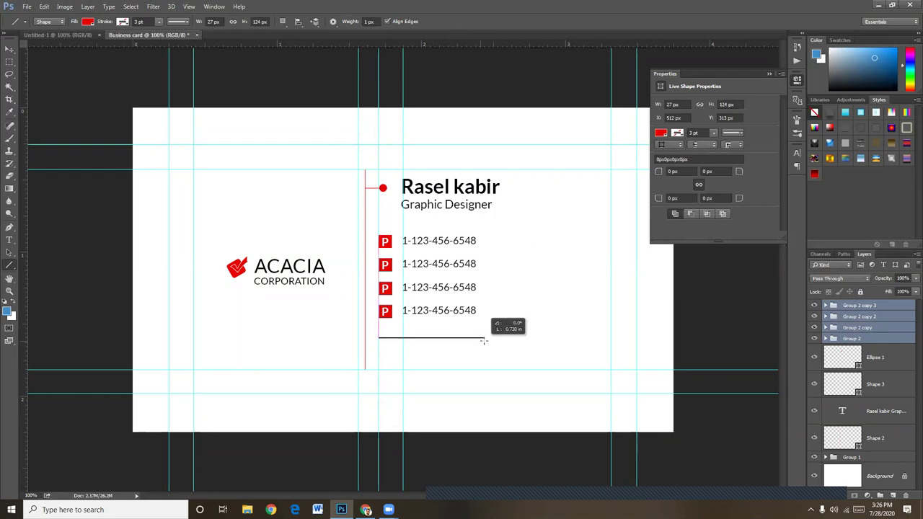
drag(477, 341, 485, 339)
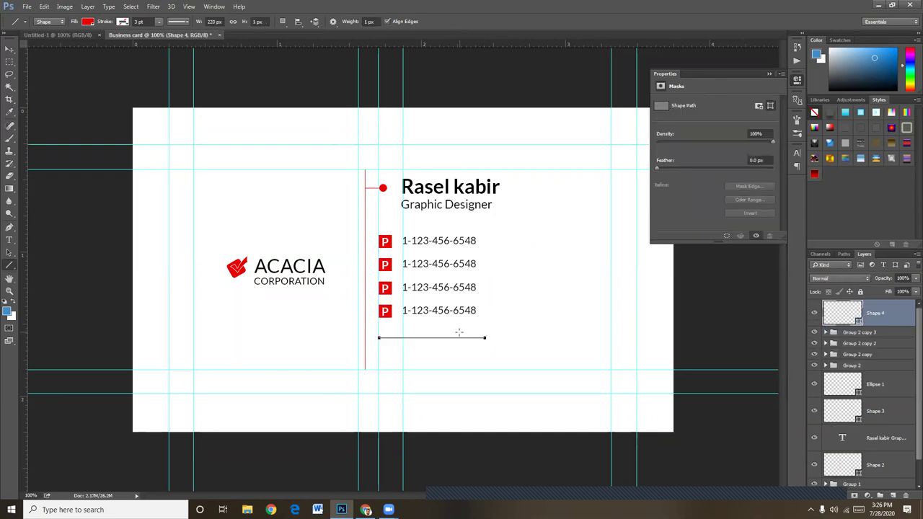
click(8, 50)
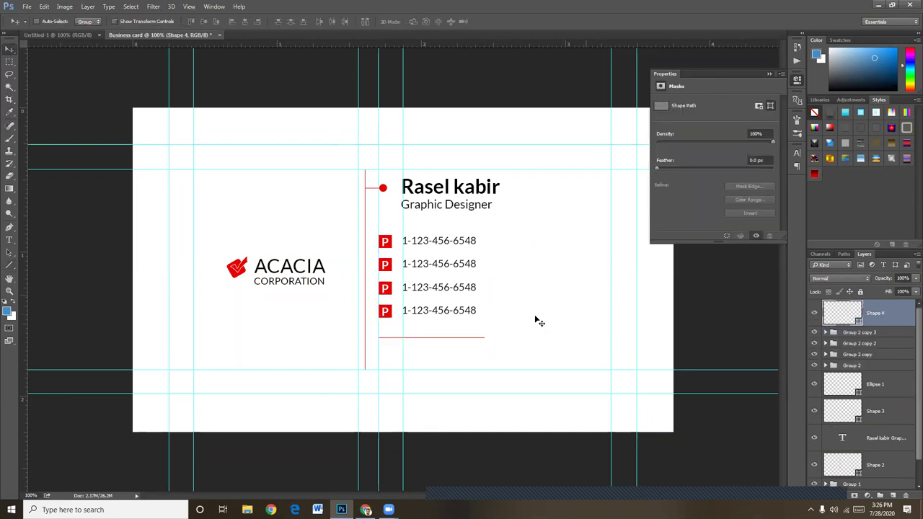
key(ctrl+plus)
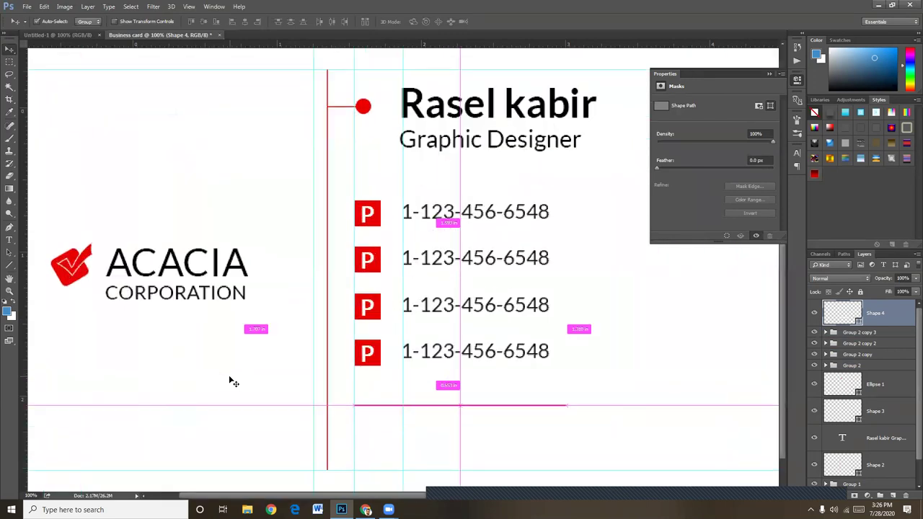
click(9, 239)
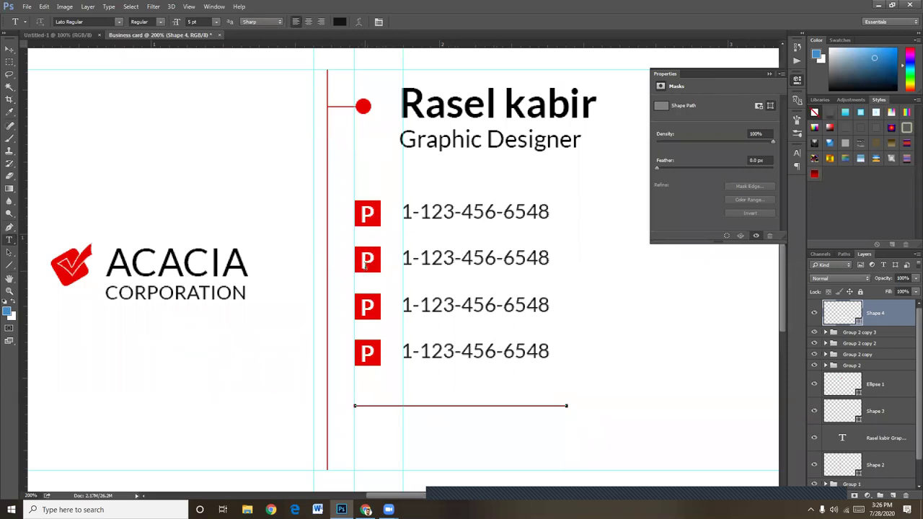
Change the second and third icon letters from P to F and E.
click(367, 259)
drag(366, 261, 362, 261)
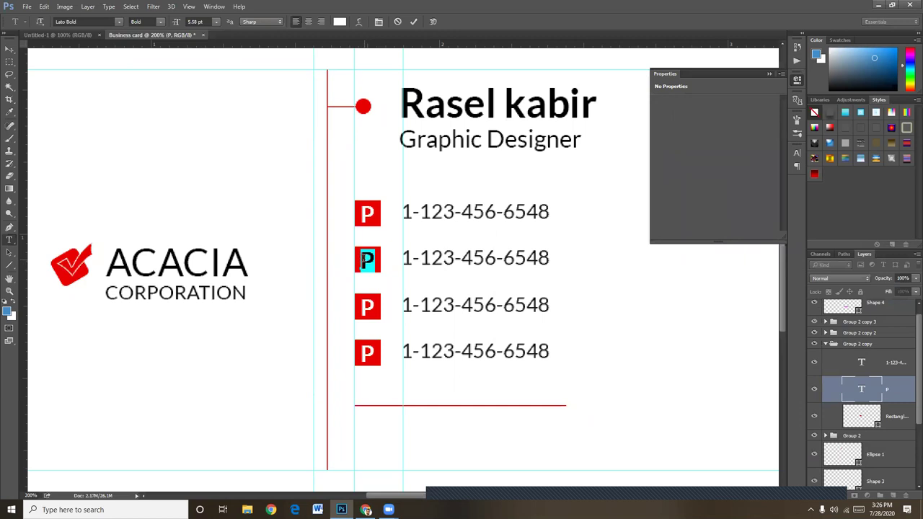
text(F)
click(9, 49)
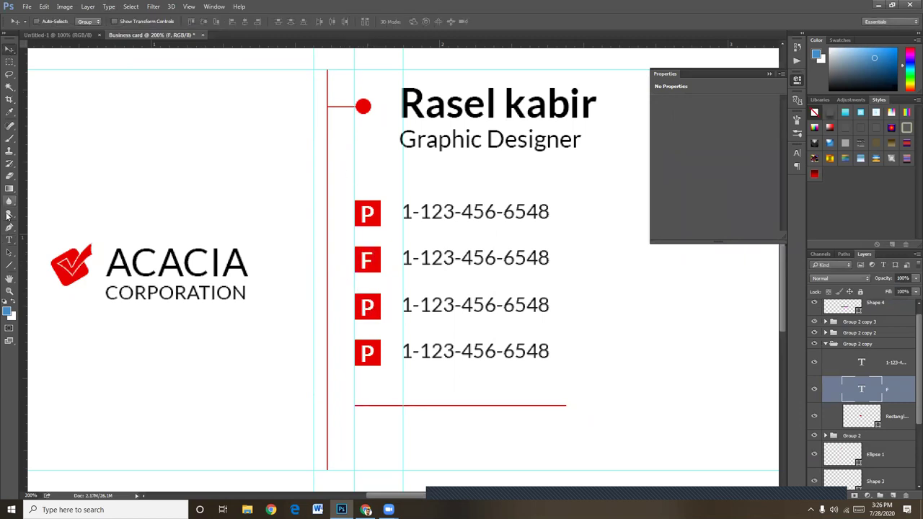
key(t)
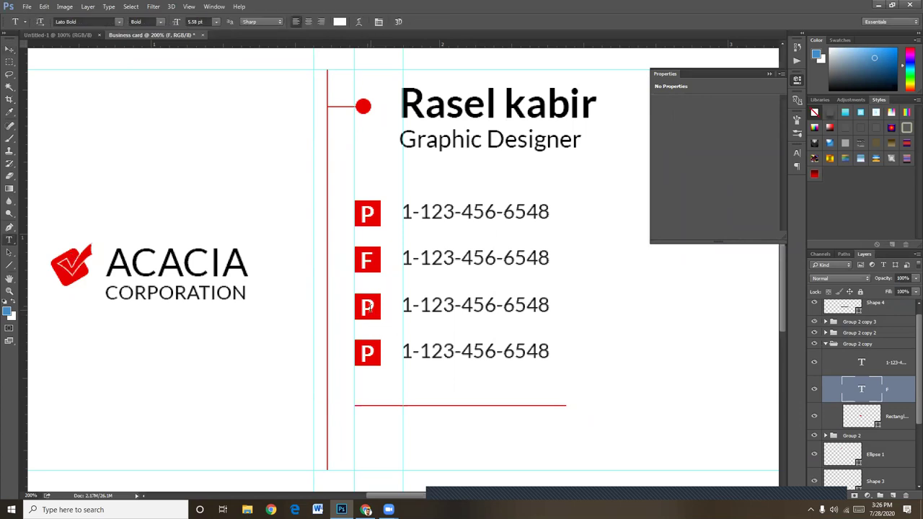
click(370, 305)
drag(372, 305, 362, 305)
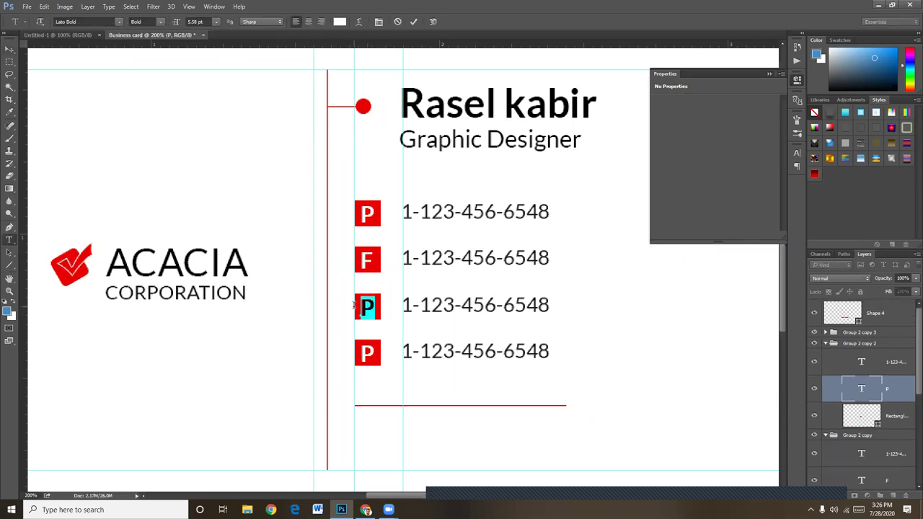
text(E)
click(9, 49)
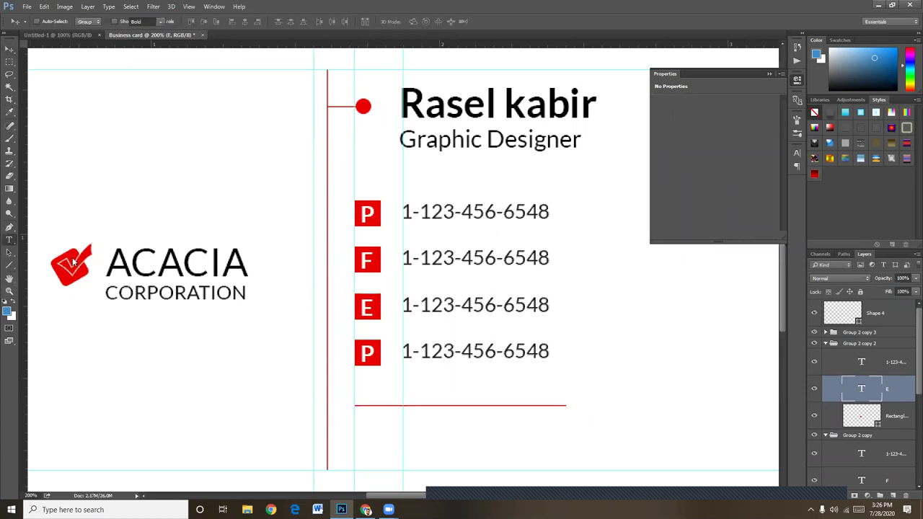
Relabel the fourth icon as w, deleting a stray empty text layer and nudging the letter up.
key(t)
click(371, 352)
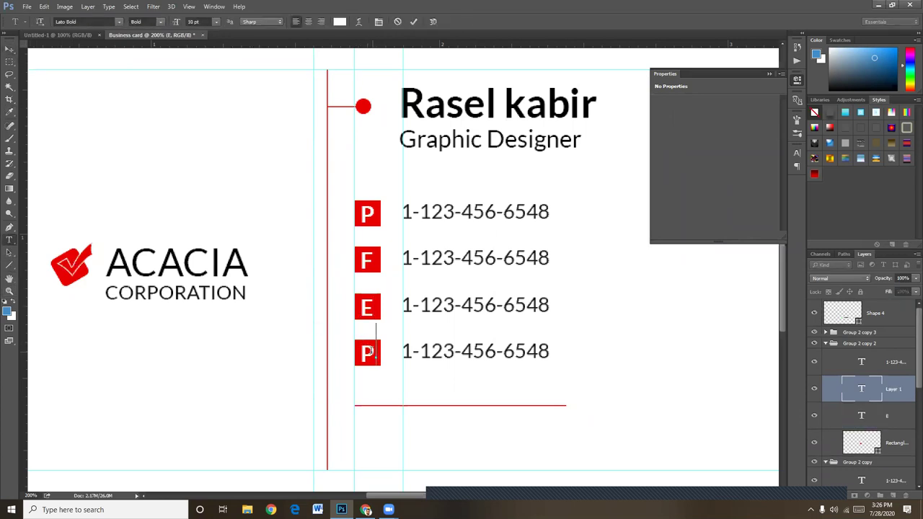
click(9, 51)
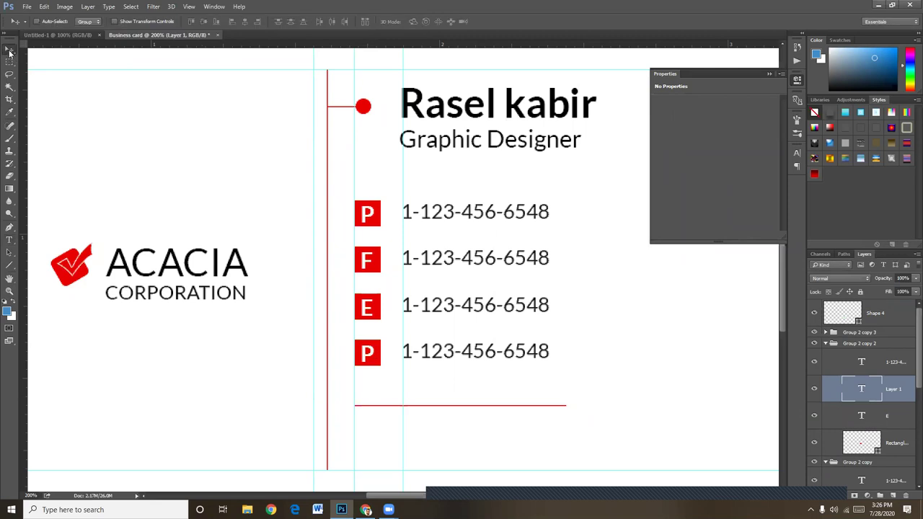
key(Delete)
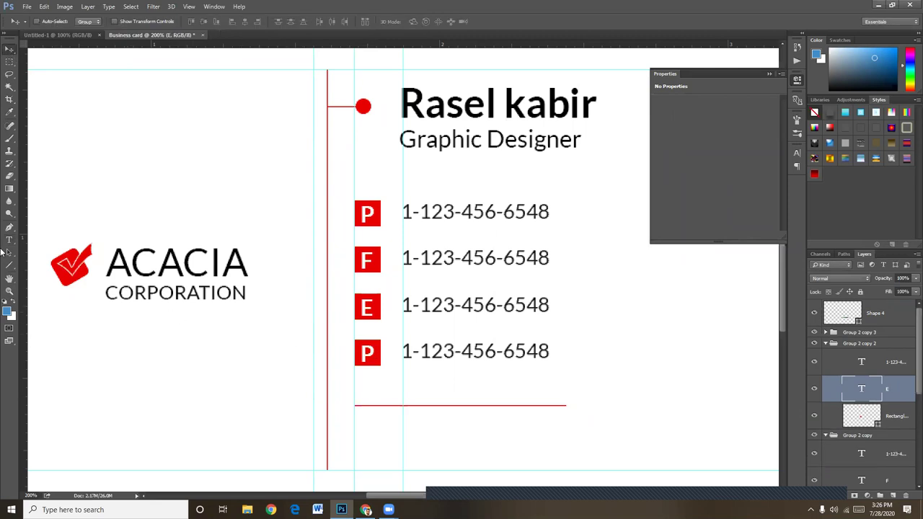
click(10, 239)
click(369, 354)
double_click(367, 353)
text(w)
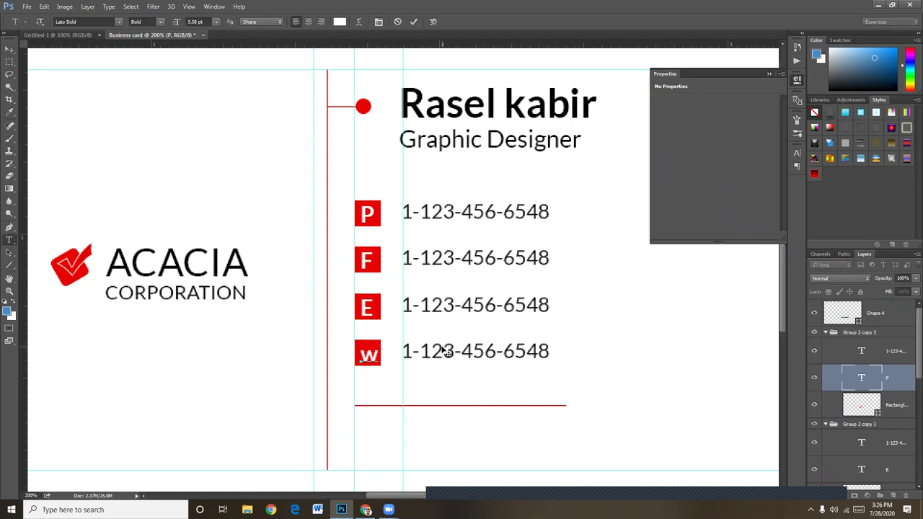
key(BackSpace)
text(W)
key(ctrl+z)
key(Escape)
click(10, 49)
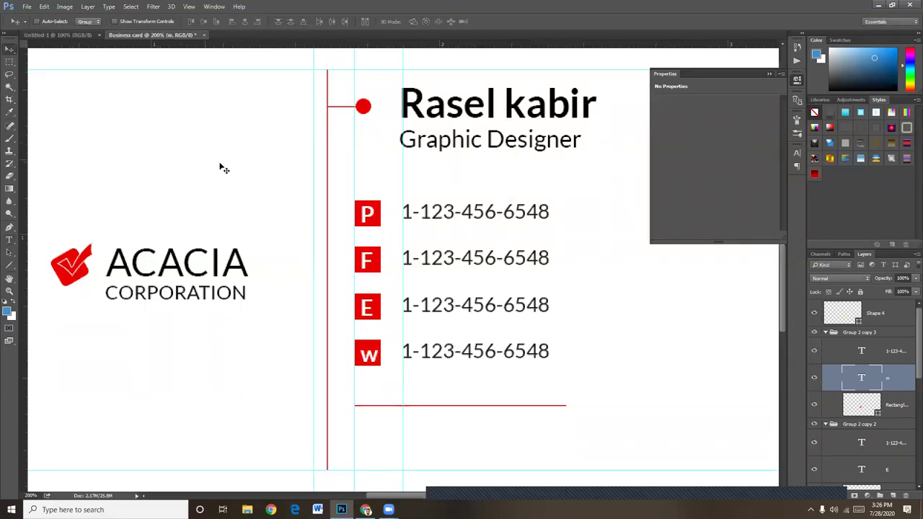
key(Up)
key(Up)
key(Up)
key(Up)
click(9, 240)
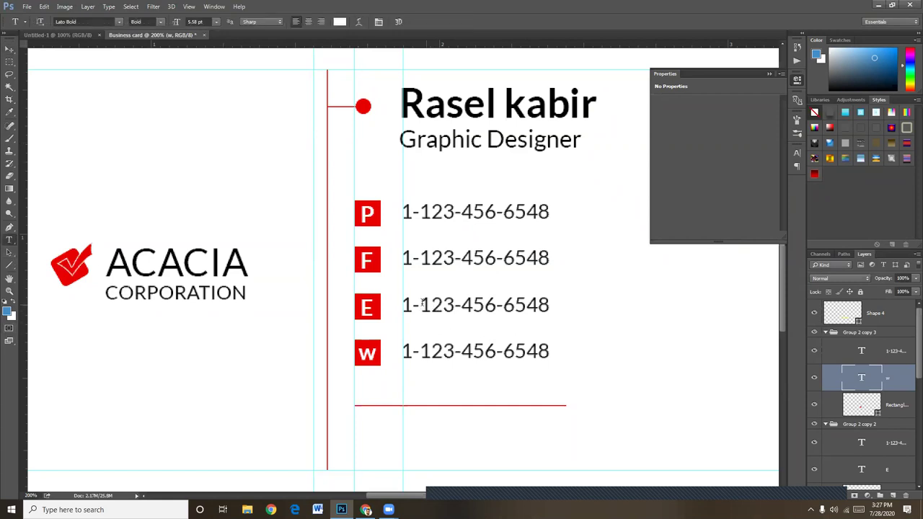
drag(412, 304, 484, 304)
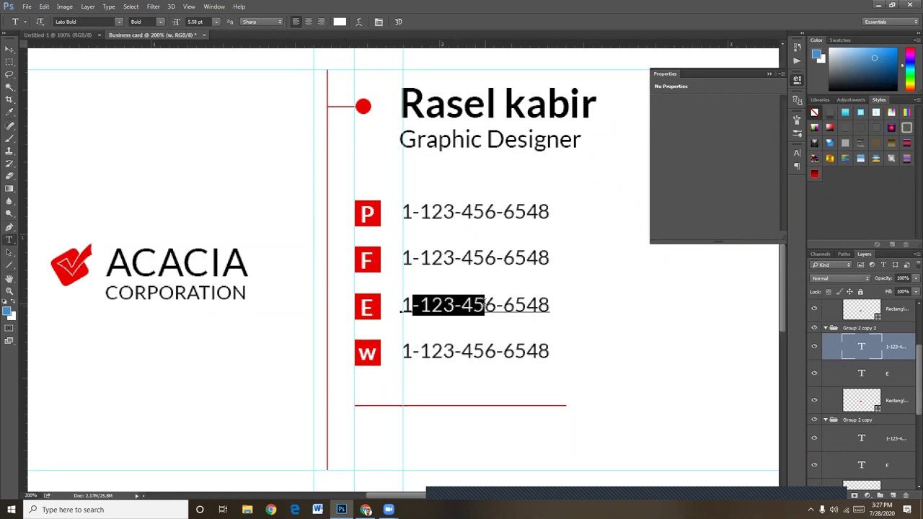
key(ctrl+a)
text(Info)
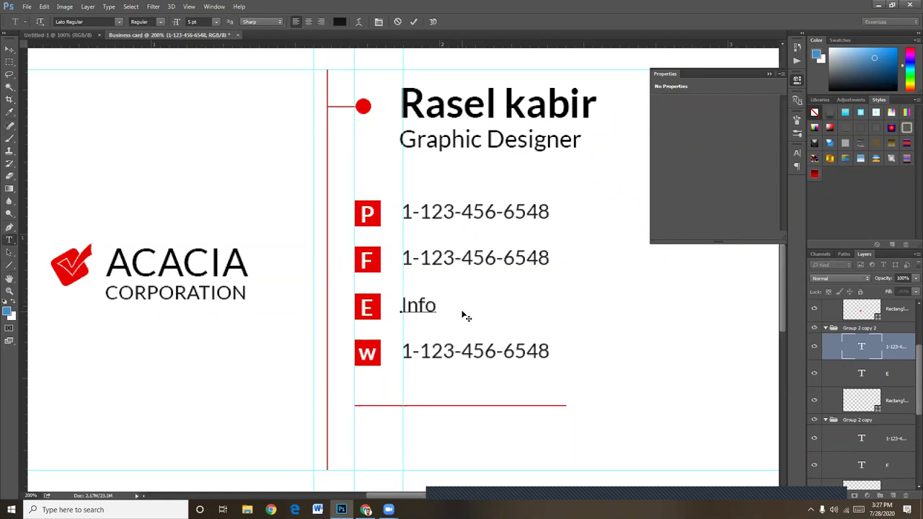
text(@)
text(email.com)
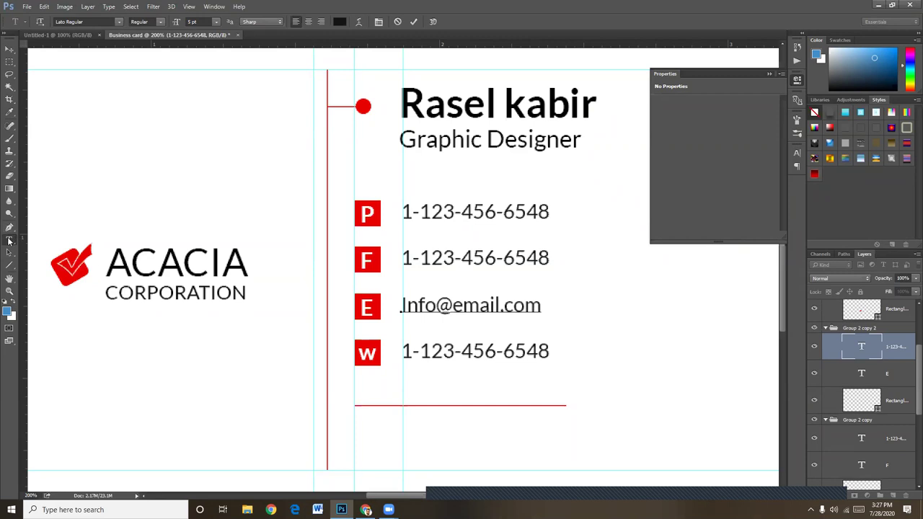
key(ctrl+Return)
click(9, 239)
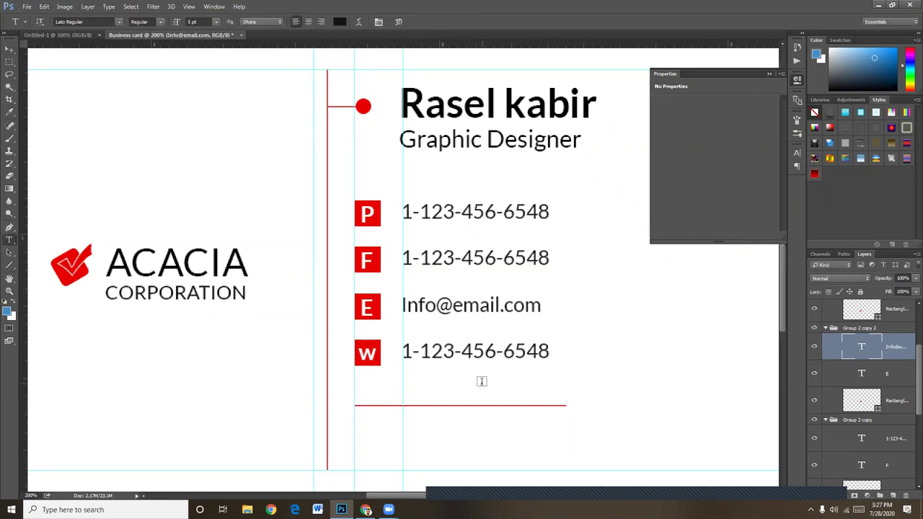
click(460, 353)
key(ctrl+a)
text(www.website.com)
click(10, 49)
scroll(474, 362, down, 2)
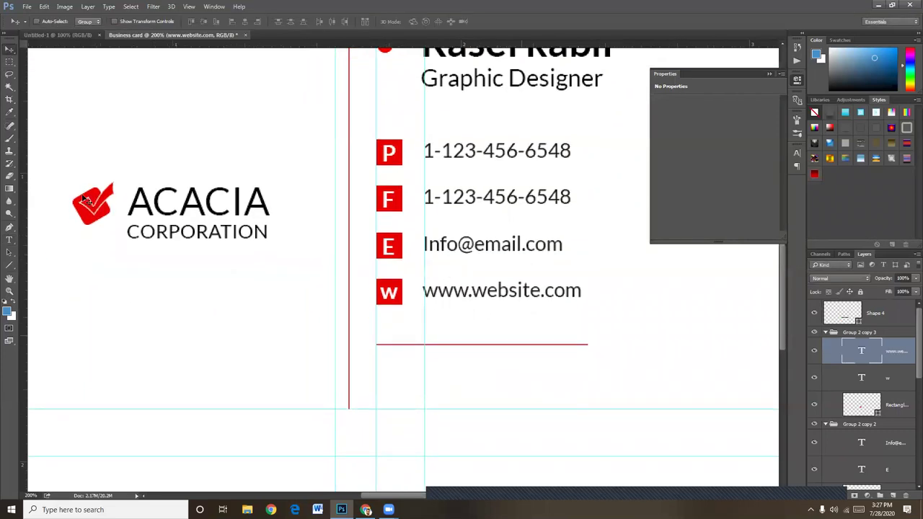
click(9, 242)
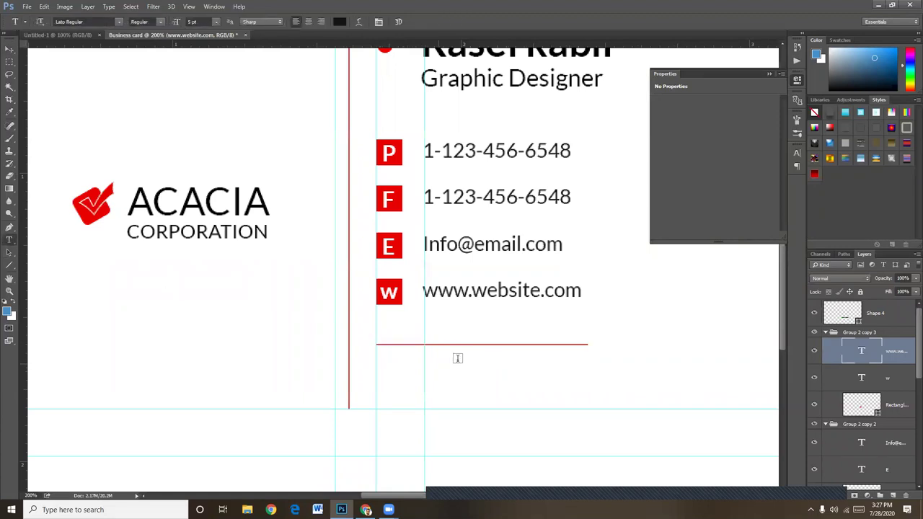
drag(426, 357, 695, 404)
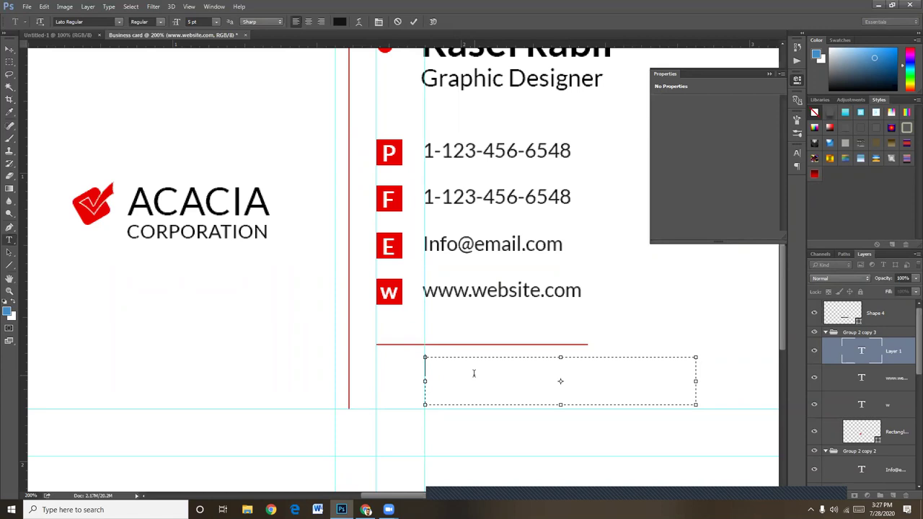
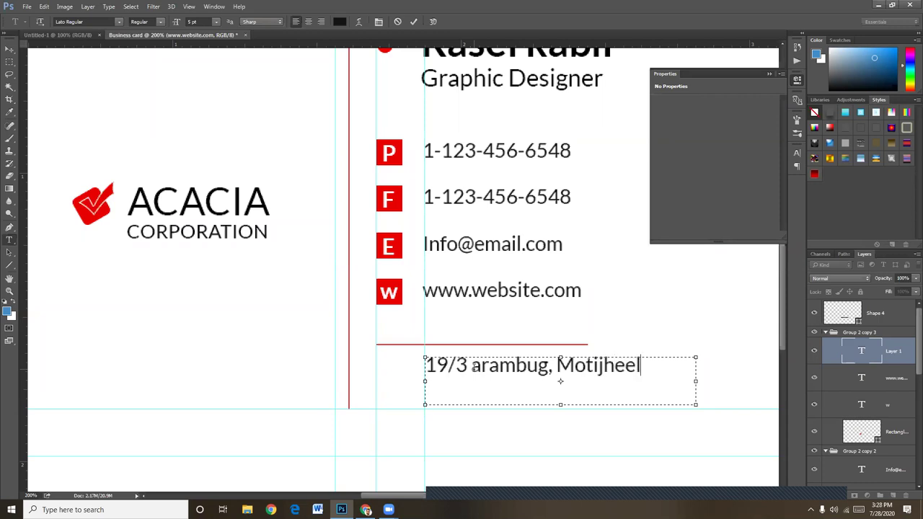
text(Dha-)
Set the address leading to Auto and correct the Dhaka and postcode typos.
key(ctrl+a)
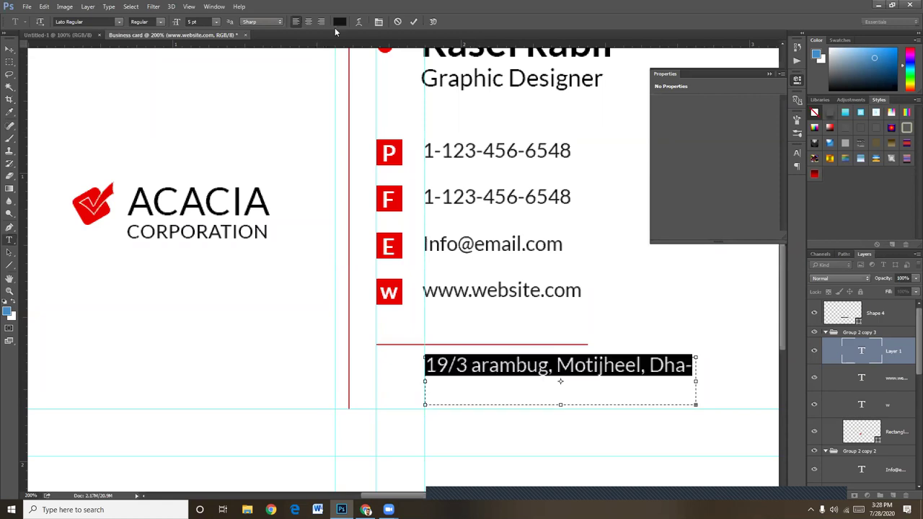
click(378, 22)
click(777, 175)
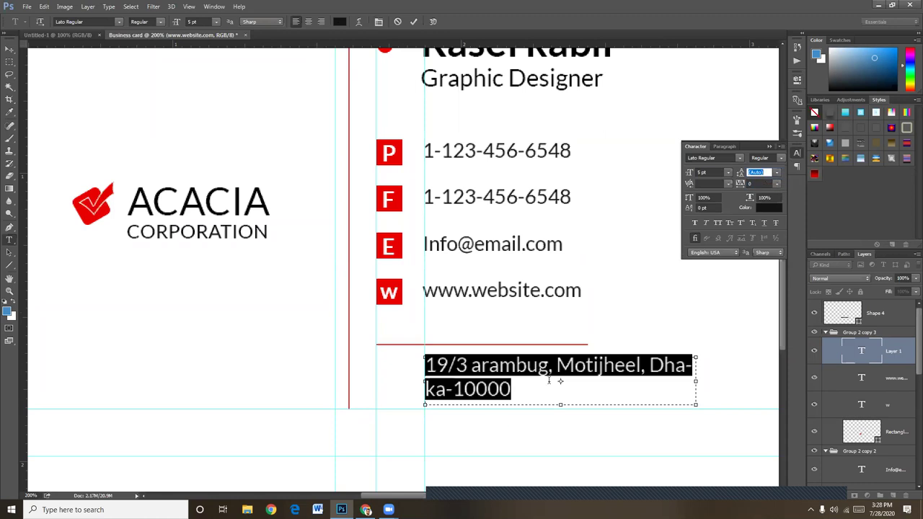
click(537, 382)
click(668, 365)
key(BackSpace)
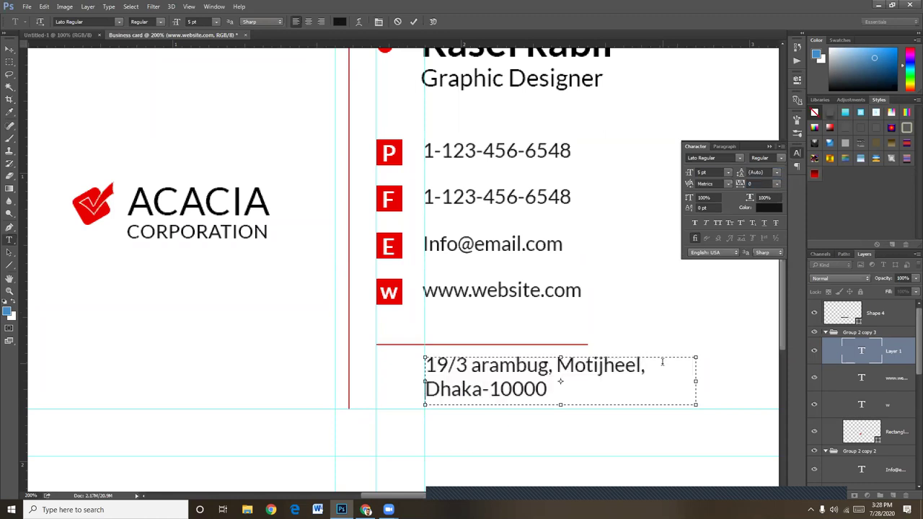
drag(535, 389, 558, 387)
key(BackSpace)
Draw a small square beside the address filled with the icons' red.
click(9, 49)
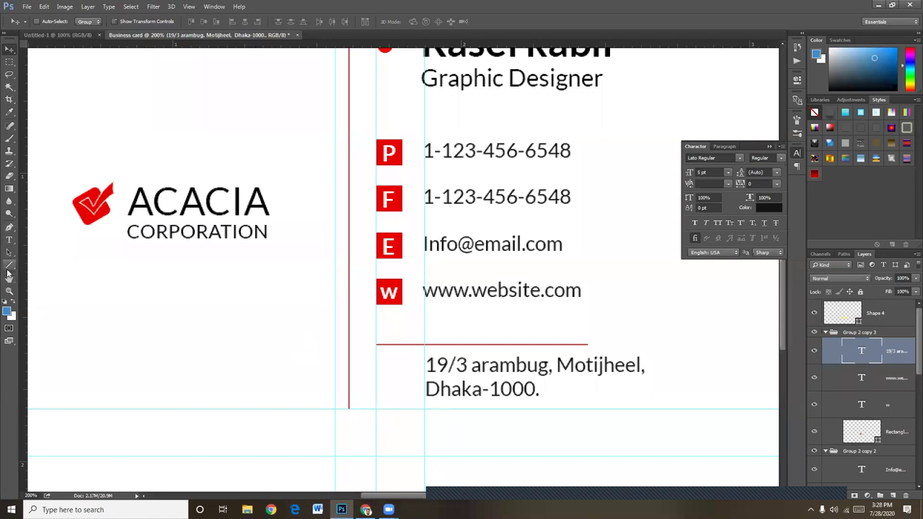
right_click(9, 266)
click(50, 266)
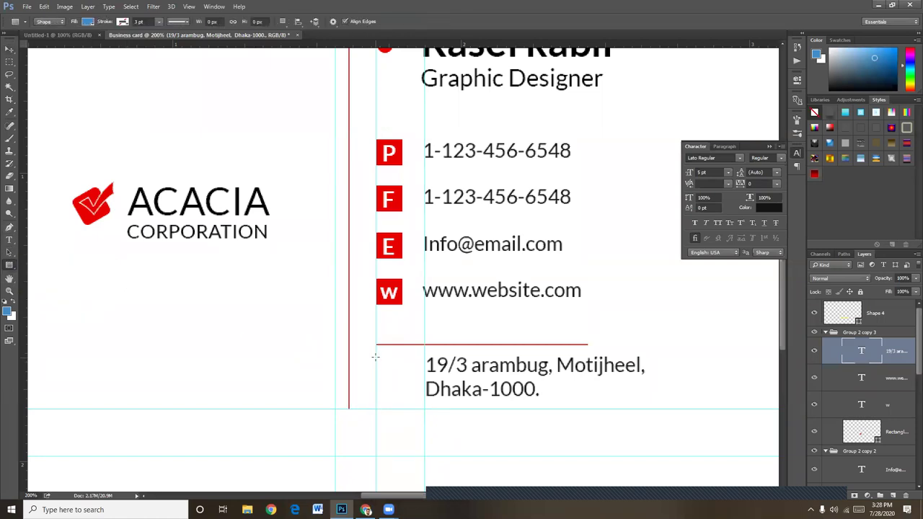
drag(376, 359, 402, 384)
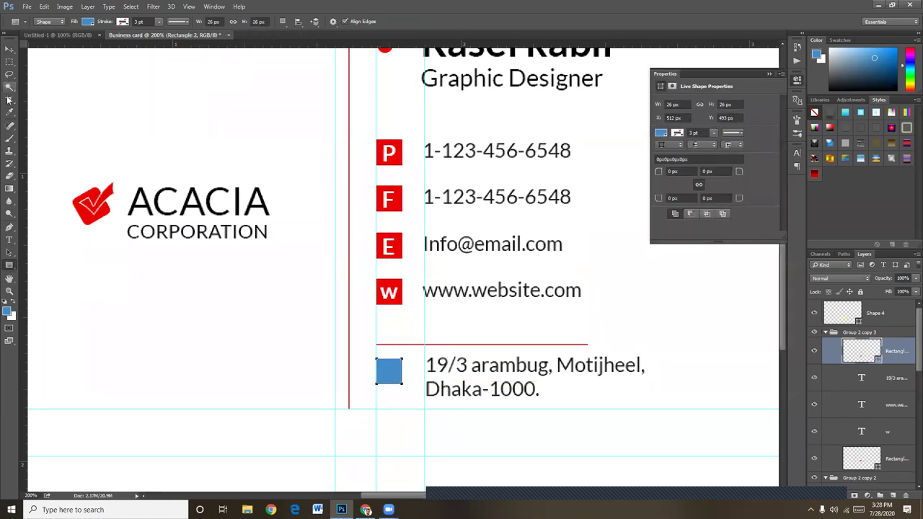
double_click(862, 351)
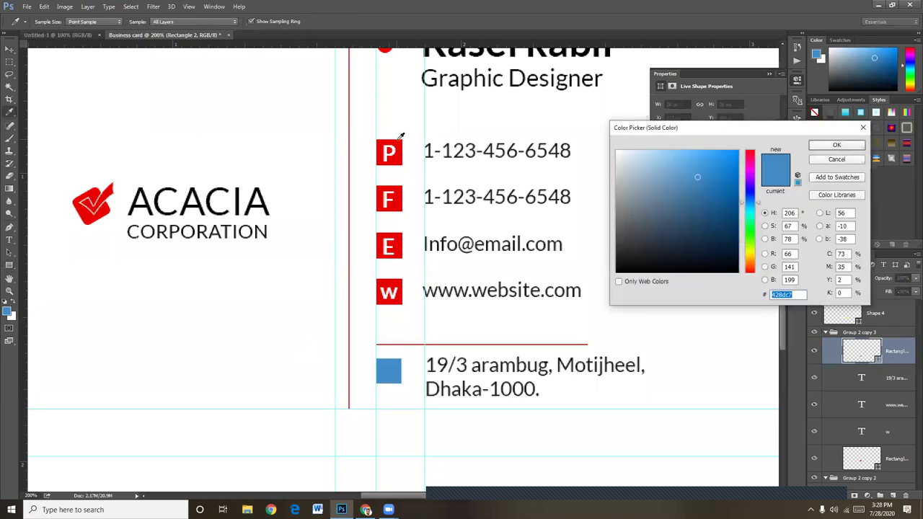
click(400, 139)
click(836, 146)
Pick a shield-like marker from the custom shape library.
click(9, 50)
click(9, 265)
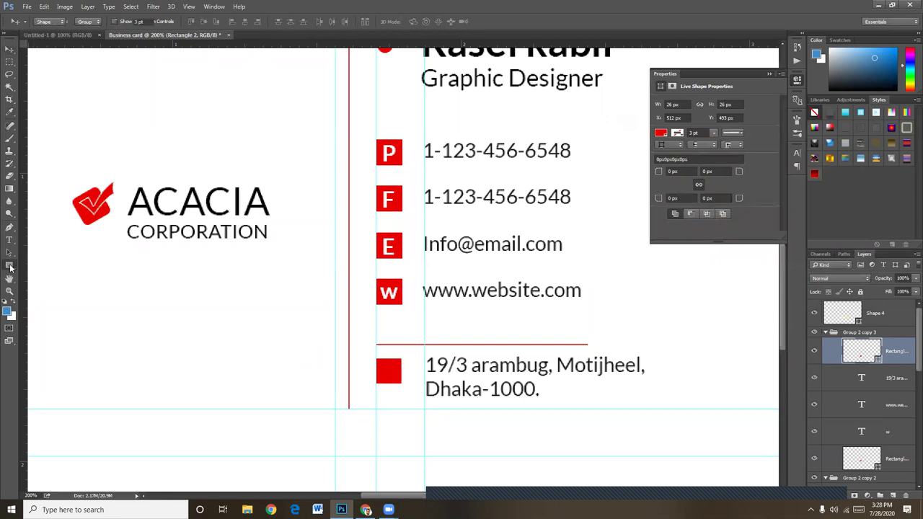
click(74, 310)
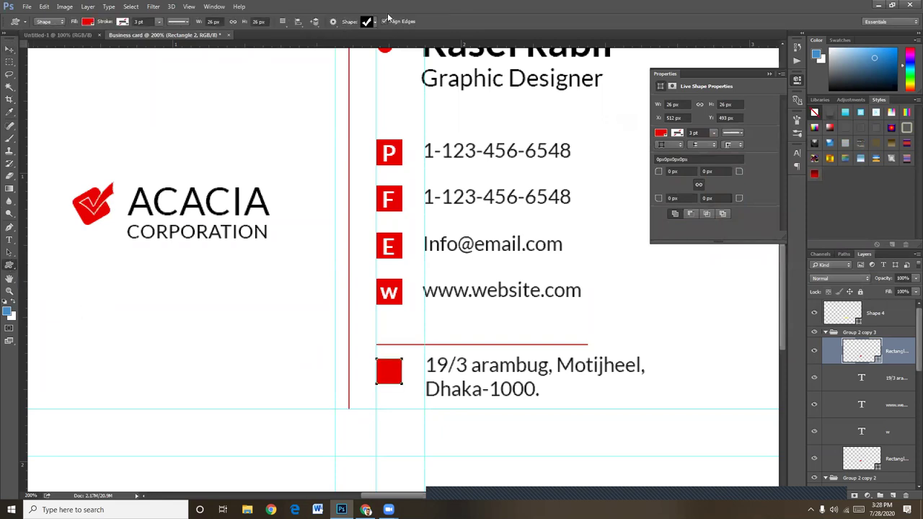
click(371, 22)
scroll(371, 115, up, 1)
scroll(370, 115, up, 1)
scroll(371, 116, up, 1)
scroll(370, 115, up, 2)
scroll(371, 115, up, 2)
scroll(370, 115, up, 1)
scroll(371, 117, up, 2)
scroll(372, 119, up, 1)
scroll(373, 120, up, 2)
scroll(389, 92, down, 2)
scroll(388, 91, down, 1)
scroll(386, 90, down, 2)
scroll(384, 89, down, 2)
scroll(384, 90, down, 3)
scroll(385, 90, down, 2)
scroll(385, 92, down, 3)
scroll(384, 92, down, 2)
scroll(386, 93, down, 2)
scroll(383, 93, down, 2)
scroll(383, 96, down, 2)
scroll(377, 123, up, 2)
scroll(379, 137, up, 2)
scroll(380, 147, up, 1)
click(364, 102)
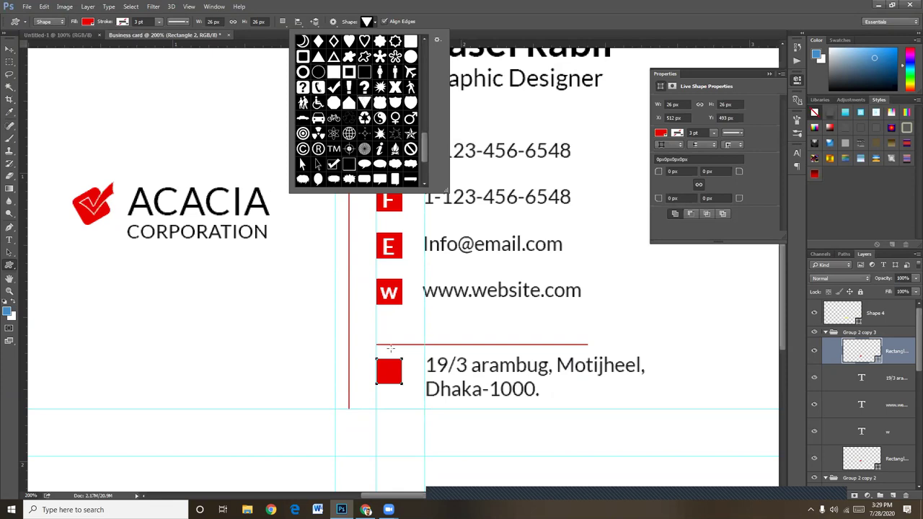
Draw the marker over the red square and fill it white.
drag(380, 365, 402, 375)
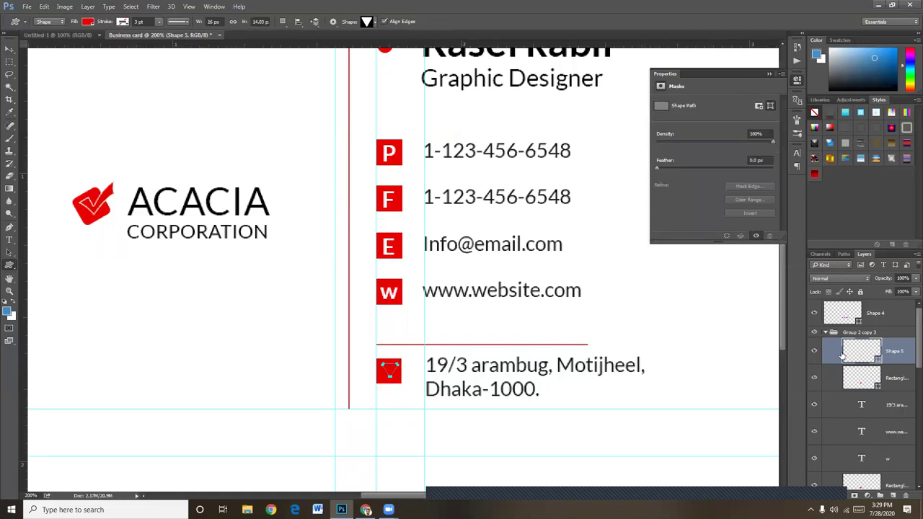
double_click(863, 353)
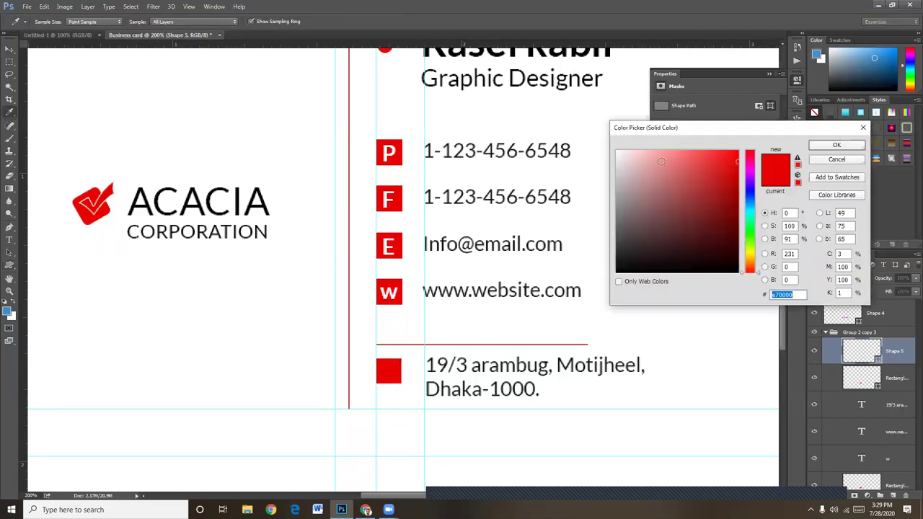
click(832, 146)
click(10, 50)
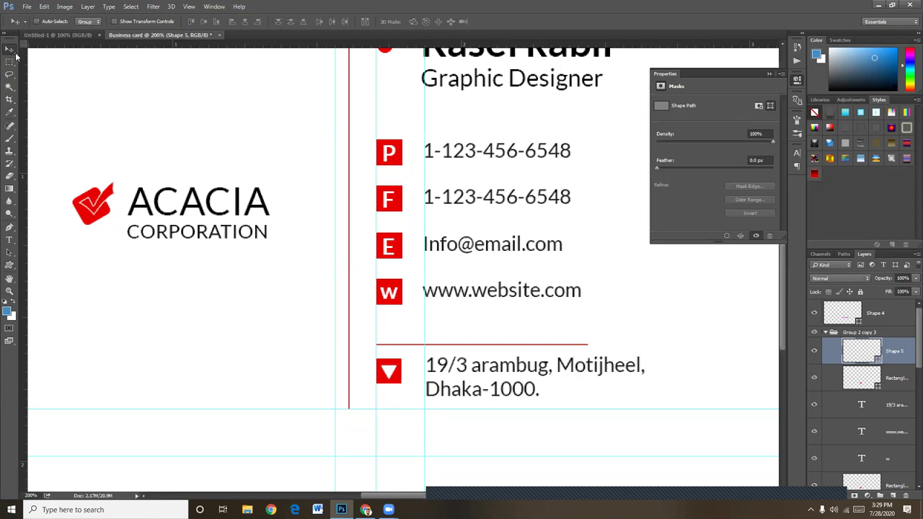
Select all card design layers from Shape 4 down to Group 1 and group them.
key(ctrl+minus)
key(ctrl+minus)
key(ctrl+minus)
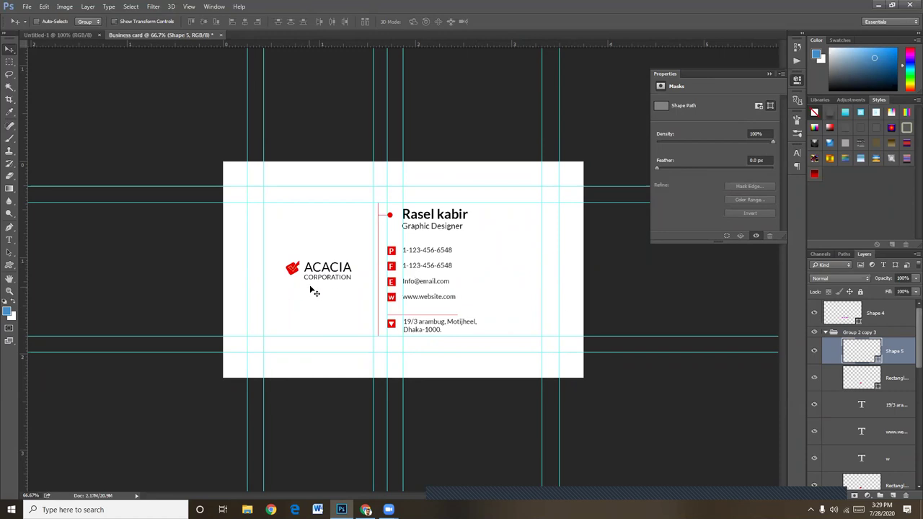
right_click(326, 272)
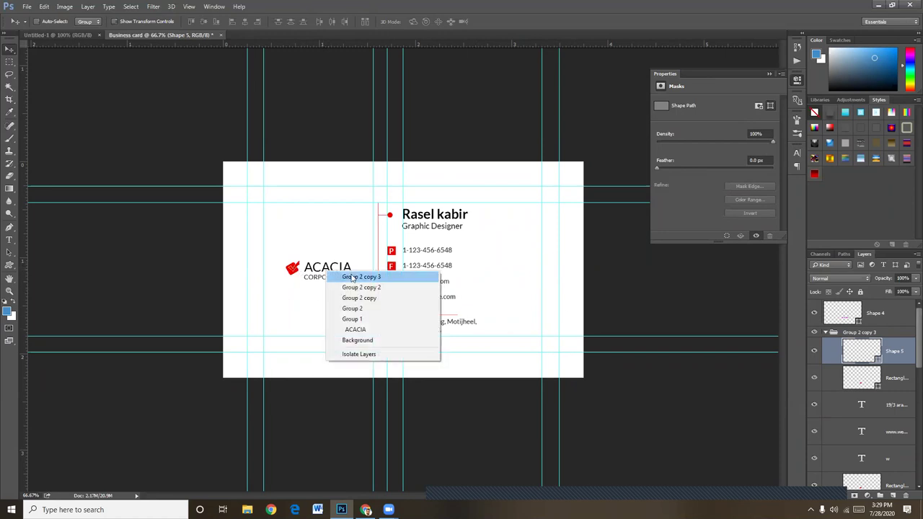
click(352, 318)
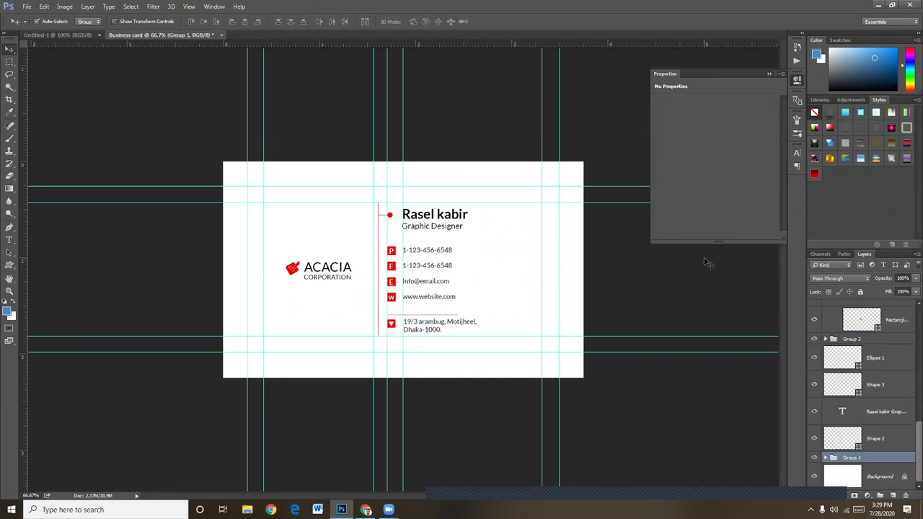
key(ctrl+minus)
key(ctrl+plus)
key(ctrl+minus)
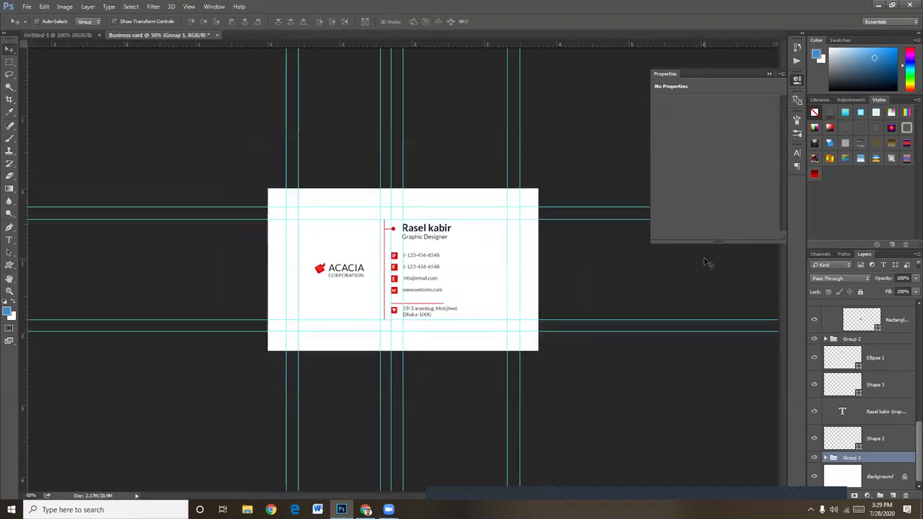
scroll(865, 361, up, 10)
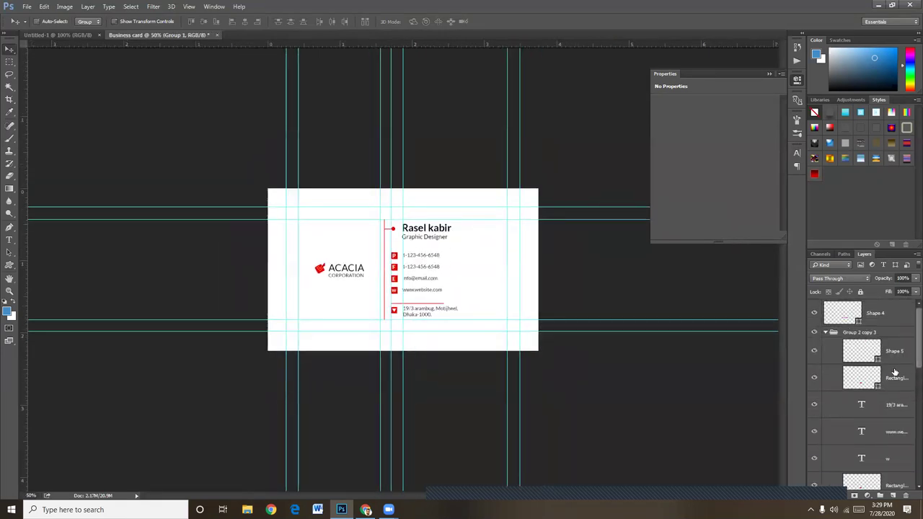
click(889, 314)
scroll(901, 390, down, 5)
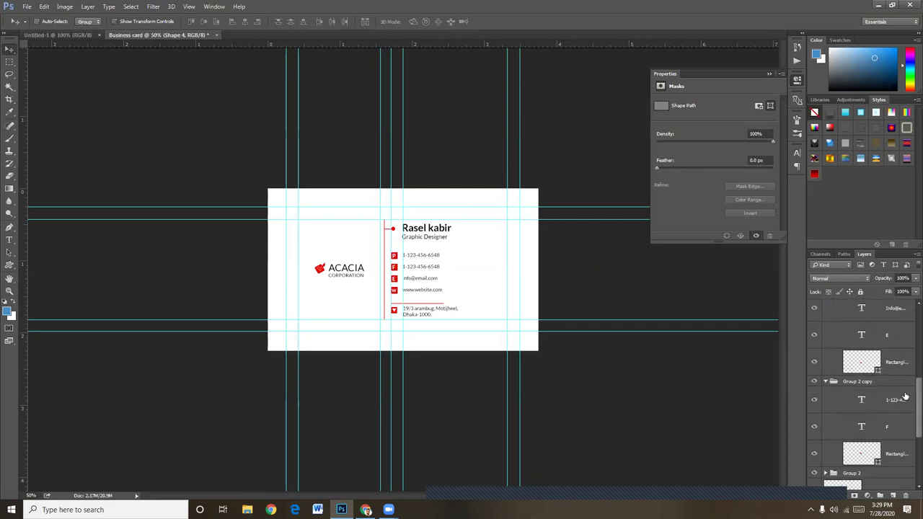
scroll(906, 395, down, 5)
shift+click(881, 456)
key(ctrl+g)
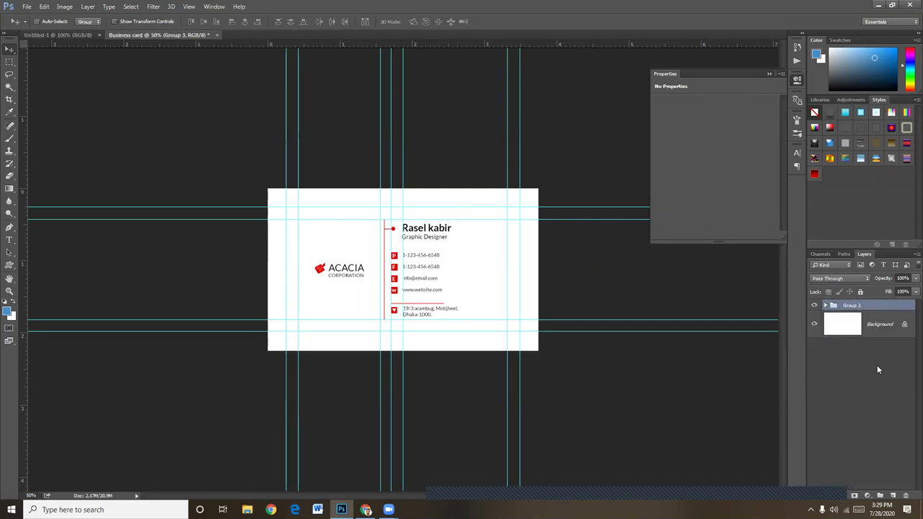
Wrap the card design group, Group 3, inside a new outer group.
click(813, 305)
click(813, 305)
click(814, 305)
click(814, 305)
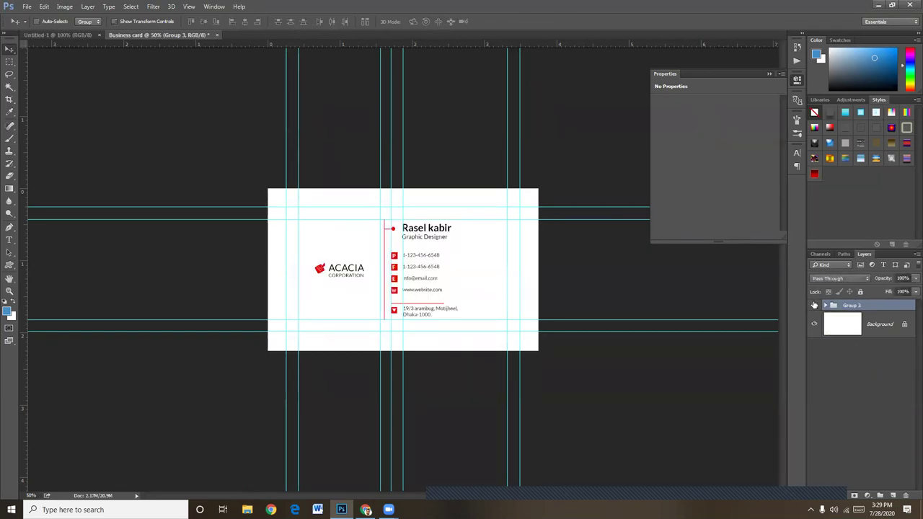
click(875, 327)
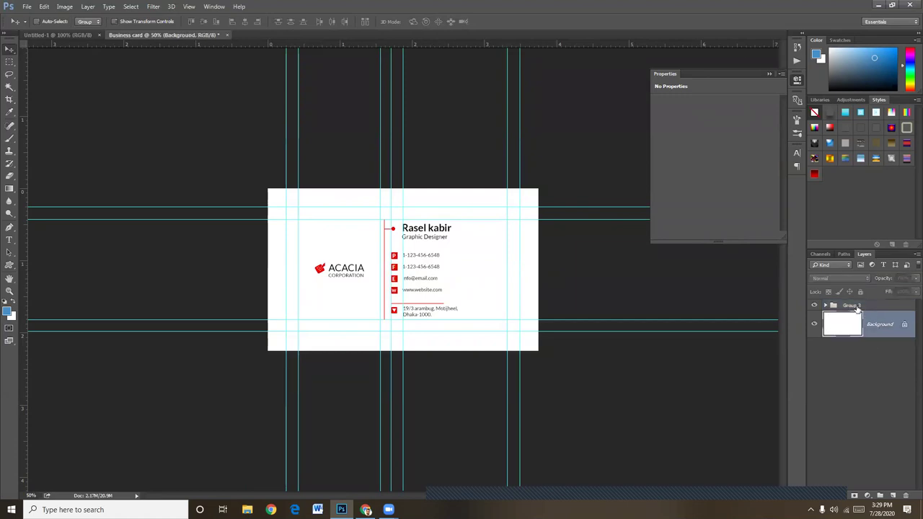
click(861, 306)
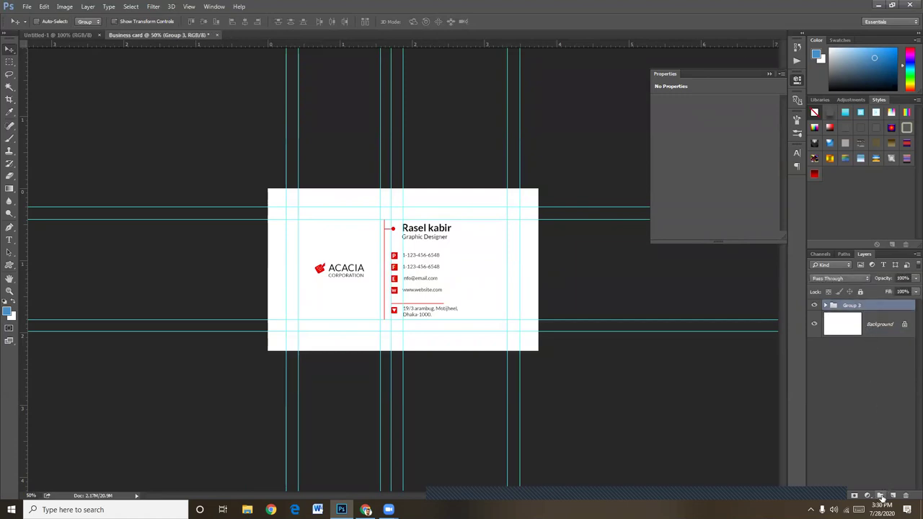
click(880, 496)
Rename the groups FRONT and BACK, then hide FRONT and move it above BACK.
double_click(853, 315)
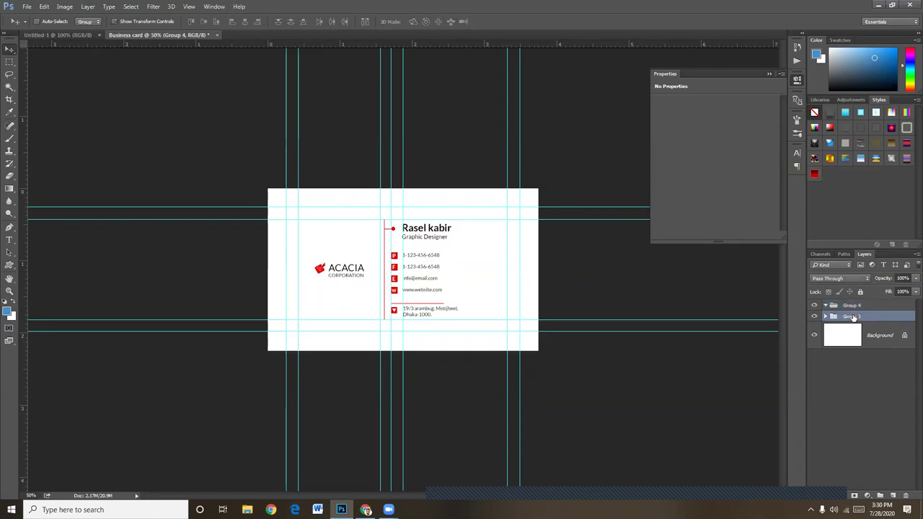
key(BackSpace)
text(FRONT)
click(849, 305)
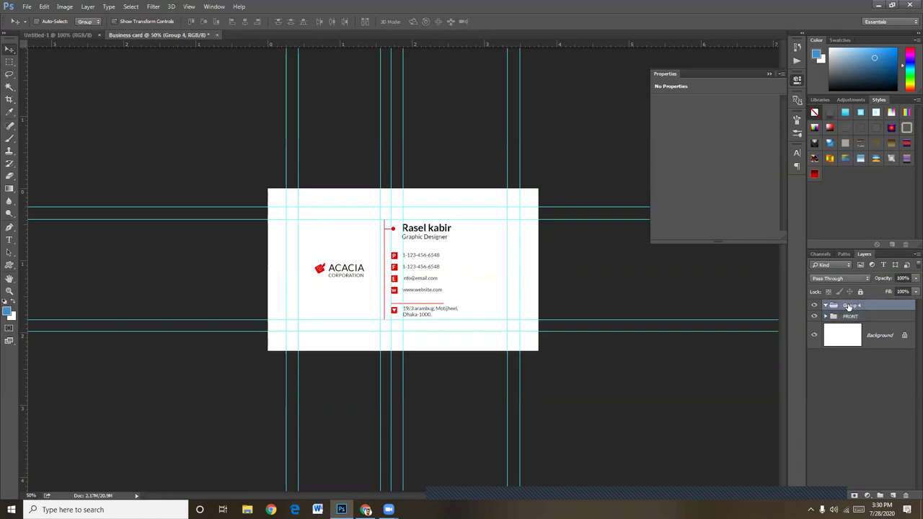
double_click(851, 306)
text(BACK)
key(Return)
click(814, 316)
drag(865, 308, 861, 321)
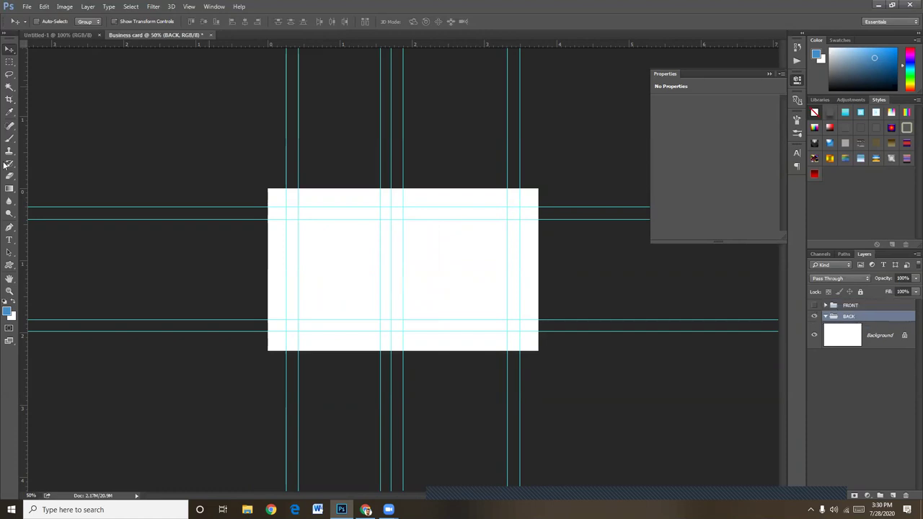
Select the logo group (Group 1) inside FRONT and rename it LOGO.
click(827, 305)
scroll(898, 375, down, 2)
scroll(895, 385, down, 2)
scroll(894, 386, down, 3)
scroll(897, 433, down, 3)
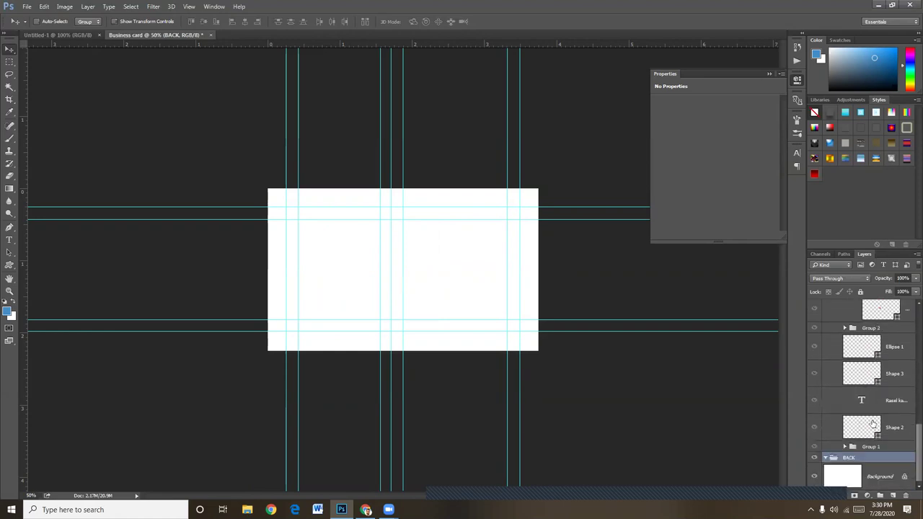
click(878, 449)
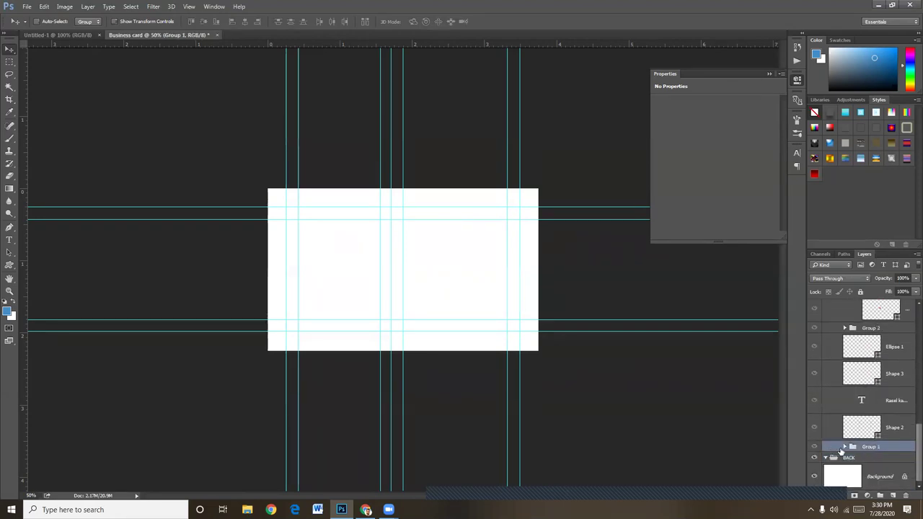
scroll(849, 358, up, 2)
scroll(849, 359, up, 2)
scroll(849, 358, up, 2)
scroll(848, 356, up, 2)
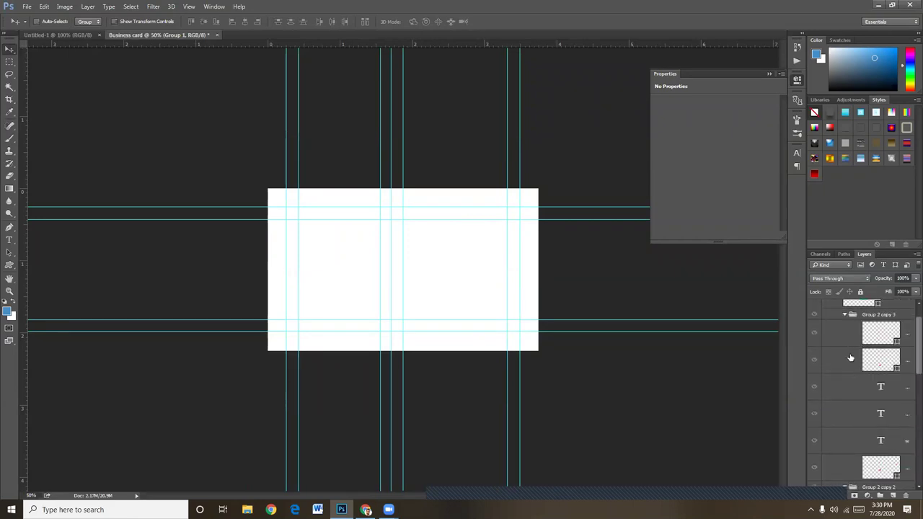
scroll(848, 354, up, 2)
click(813, 306)
scroll(829, 338, down, 2)
scroll(844, 375, down, 2)
scroll(850, 396, down, 2)
scroll(854, 410, down, 2)
scroll(854, 409, down, 2)
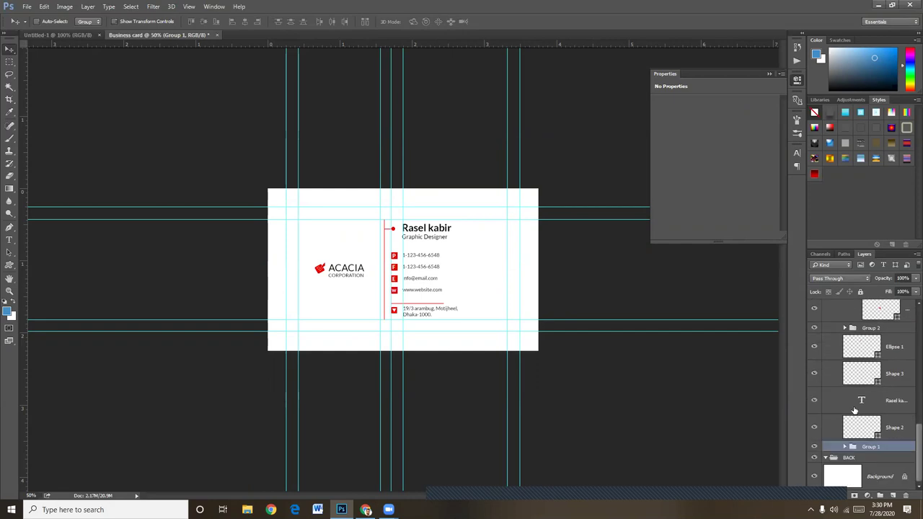
click(815, 447)
text(LOGO)
click(908, 451)
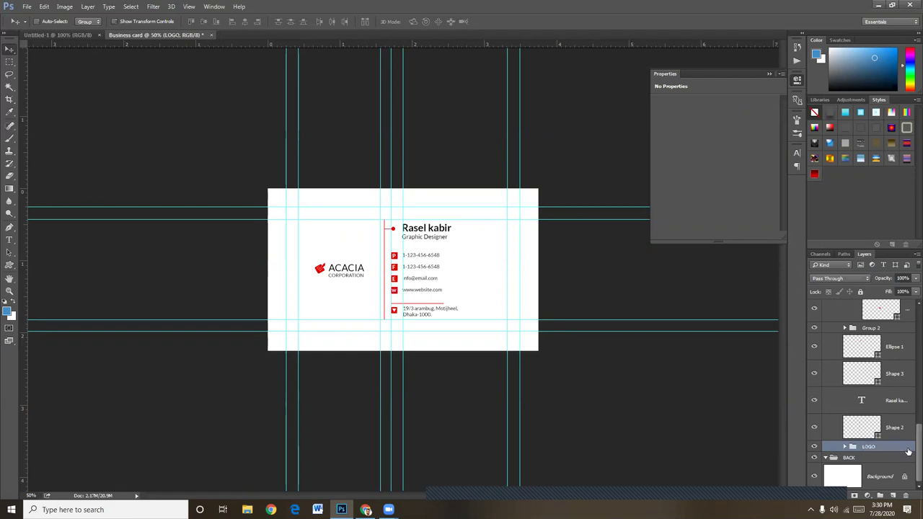
Duplicate the LOGO group and move the copy into the BACK group.
key(ctrl+j)
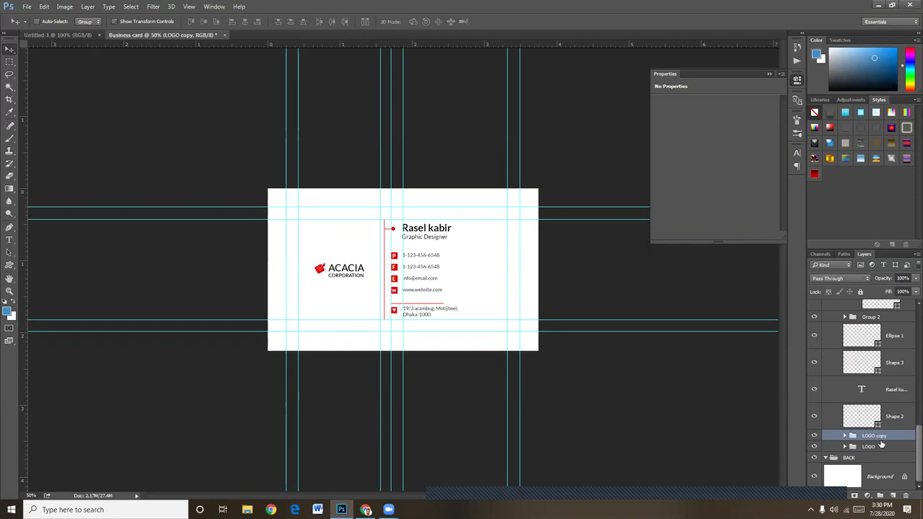
drag(874, 441, 852, 459)
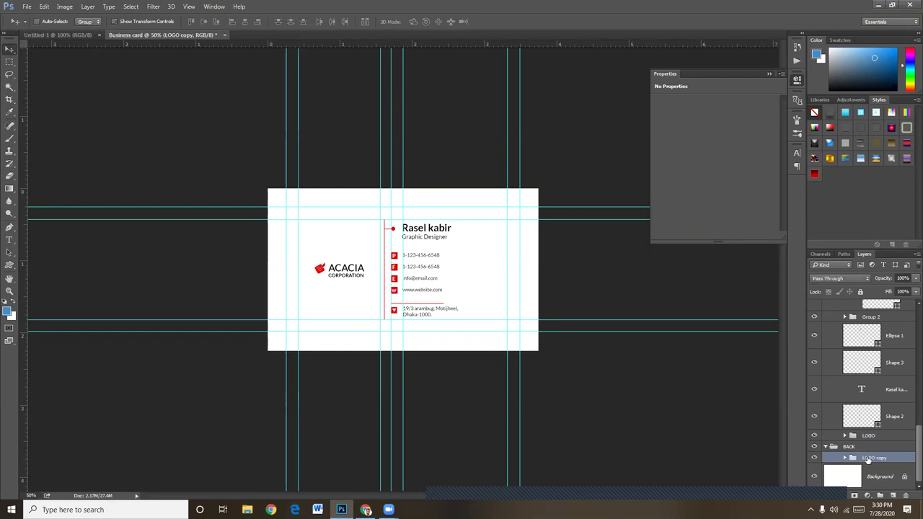
click(844, 458)
scroll(900, 390, down, 3)
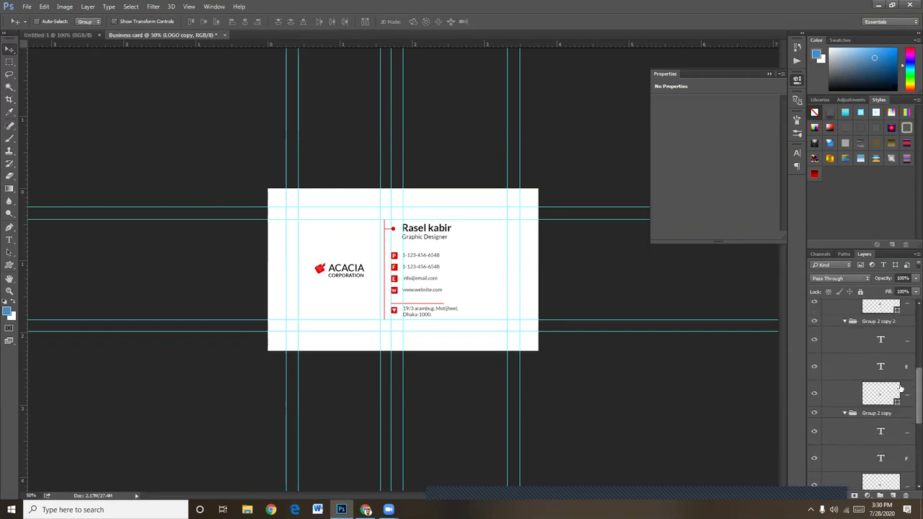
scroll(907, 390, up, 2)
scroll(907, 390, up, 3)
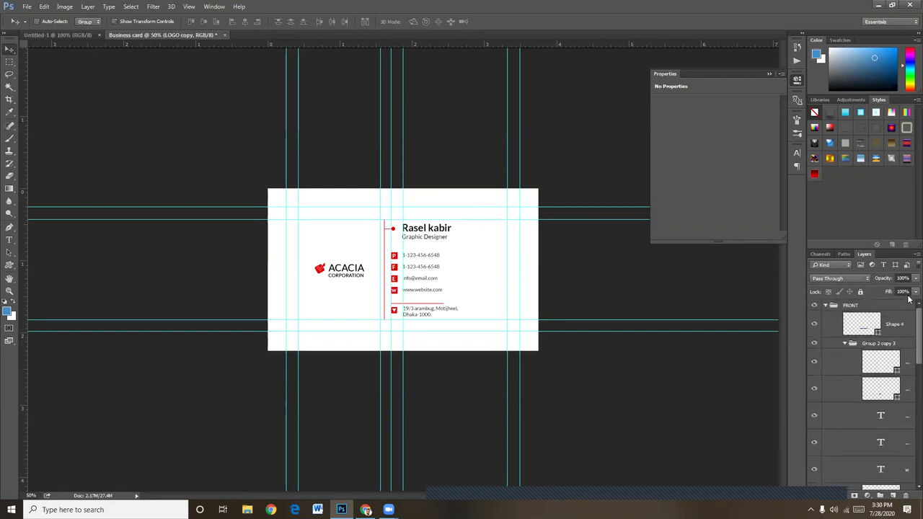
Hide the FRONT group and enlarge the LOGO copy with Free Transform.
click(813, 305)
scroll(868, 382, down, 2)
scroll(869, 382, down, 2)
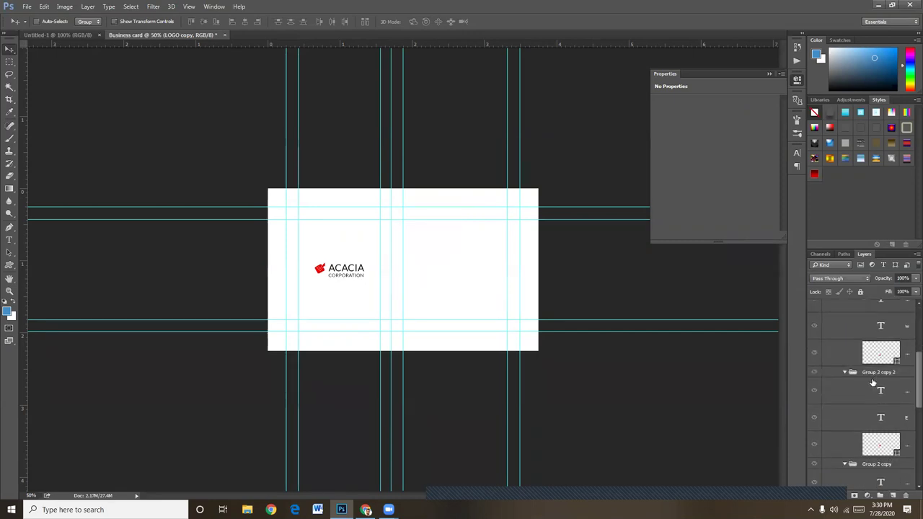
scroll(868, 382, down, 2)
scroll(869, 383, down, 2)
scroll(869, 384, down, 2)
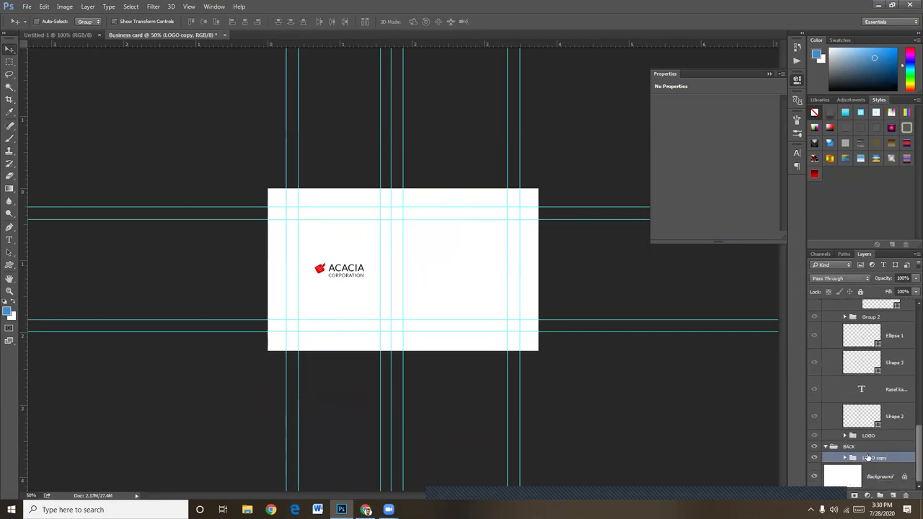
key(ctrl+t)
drag(369, 278, 417, 299)
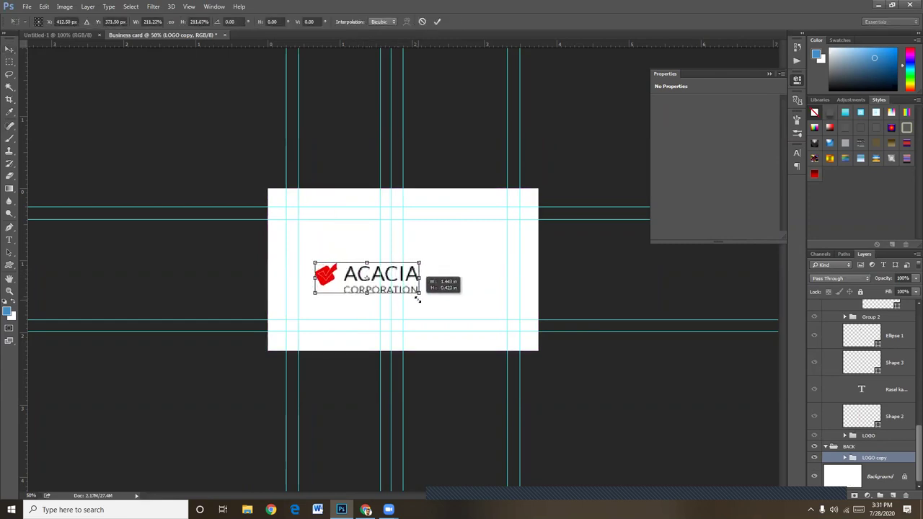
key(Return)
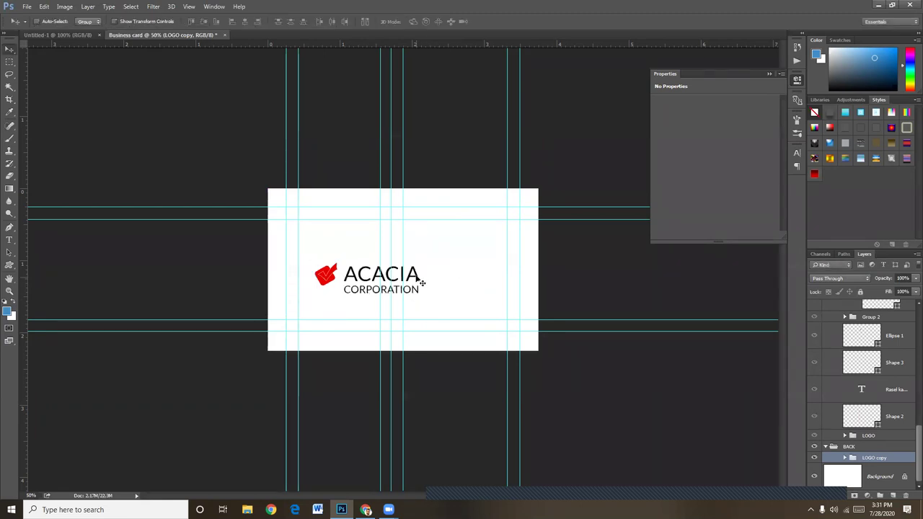
Centre the logo horizontally and vertically on the canvas, then deselect.
key(ctrl+a)
click(245, 21)
click(204, 22)
key(ctrl+d)
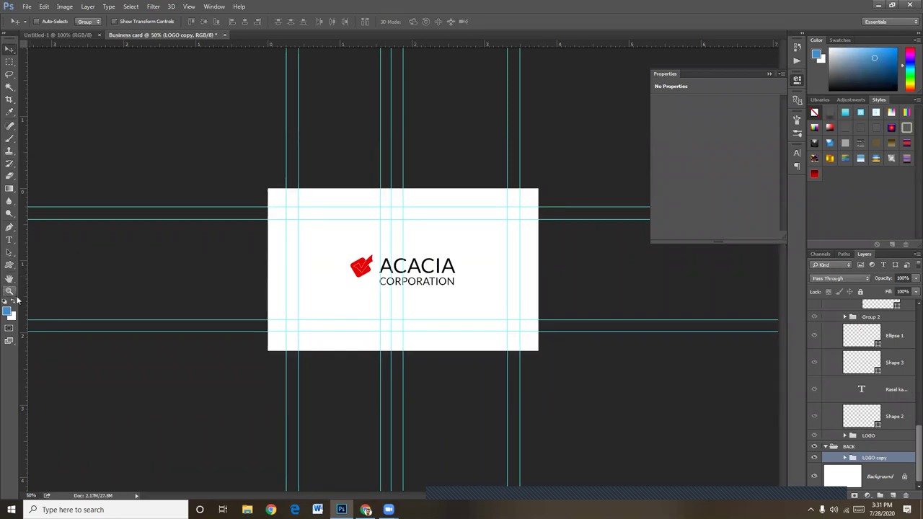
Draw a full-card rectangle filled dark grey #2b2b2b and move the LOGO copy above it.
drag(10, 265, 43, 267)
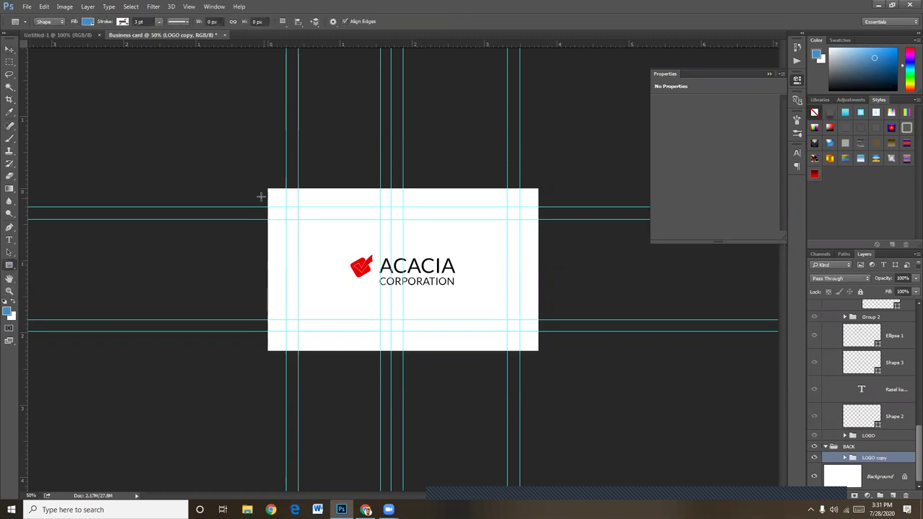
drag(258, 184, 554, 362)
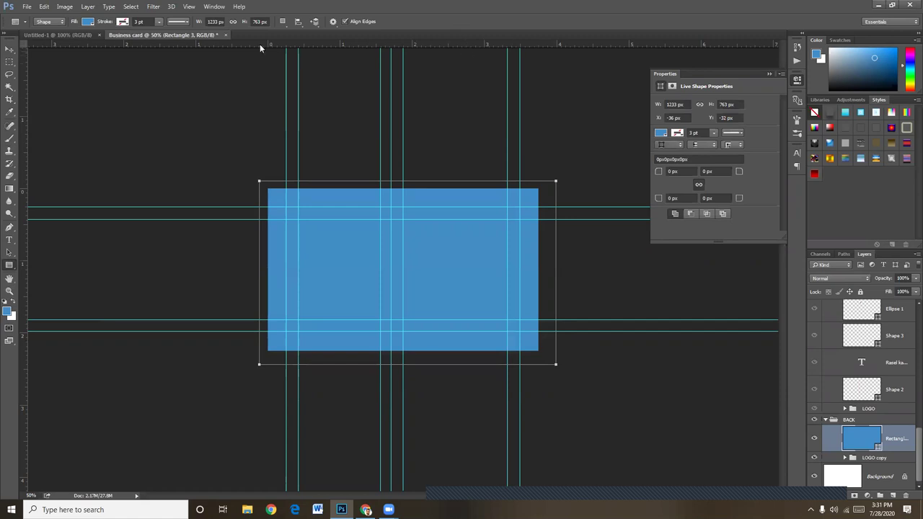
click(88, 21)
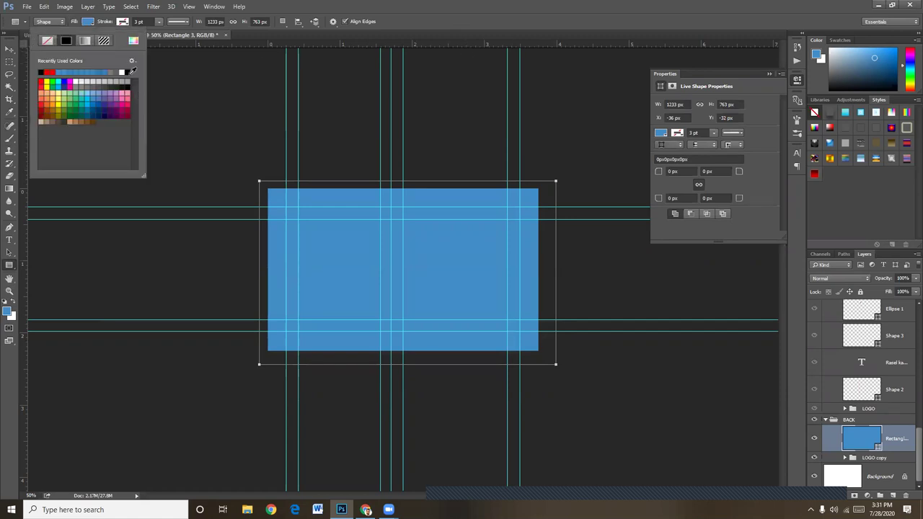
click(130, 72)
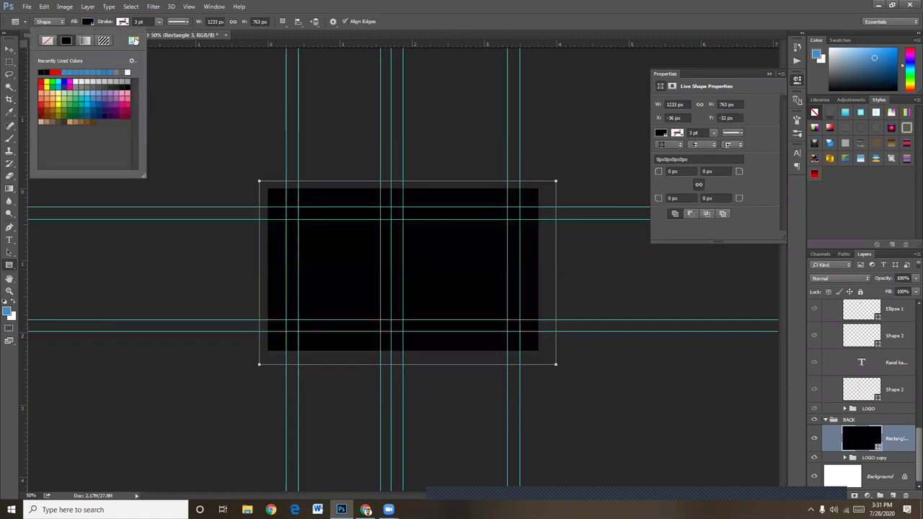
click(133, 40)
click(617, 241)
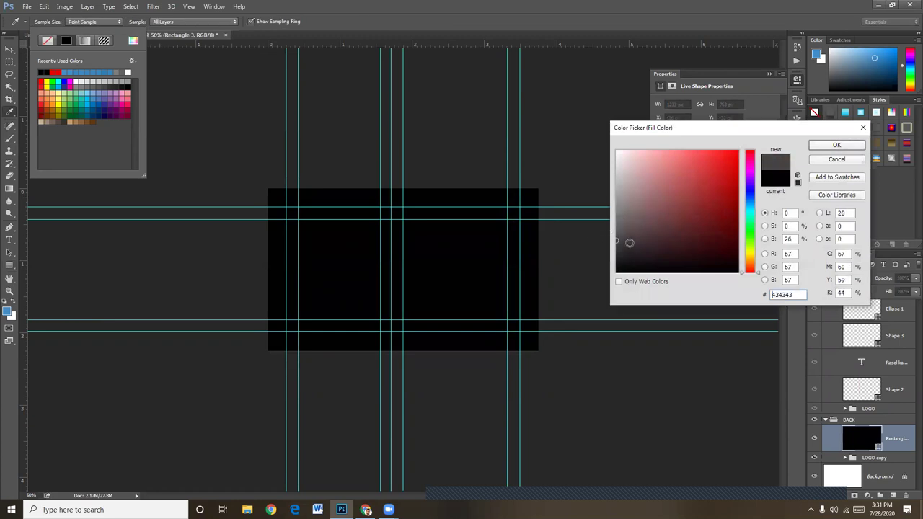
drag(629, 242, 602, 246)
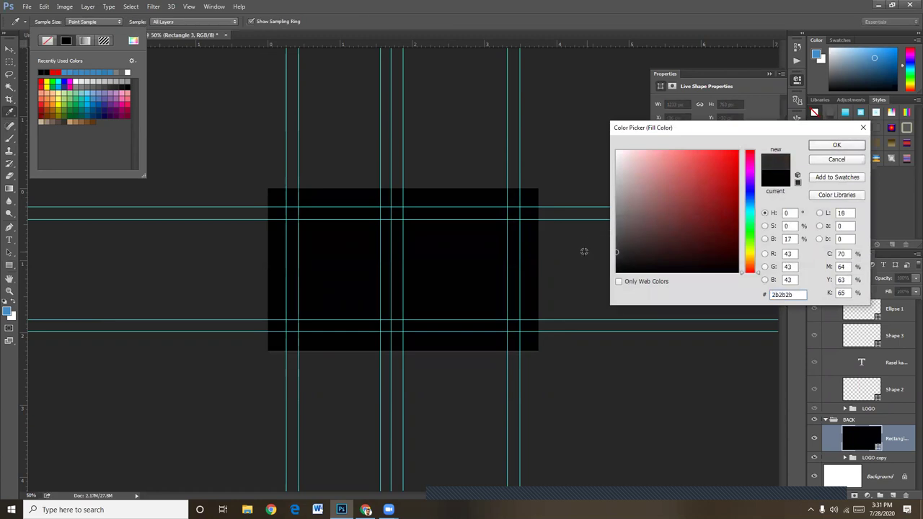
click(832, 145)
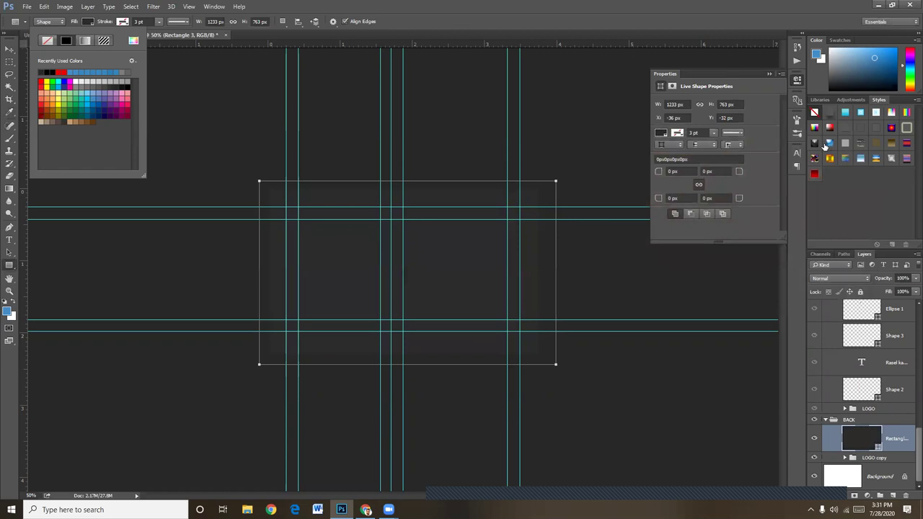
mouse_move(886, 459)
mouse_down()
mouse_move(877, 419)
mouse_move(879, 432)
mouse_up()
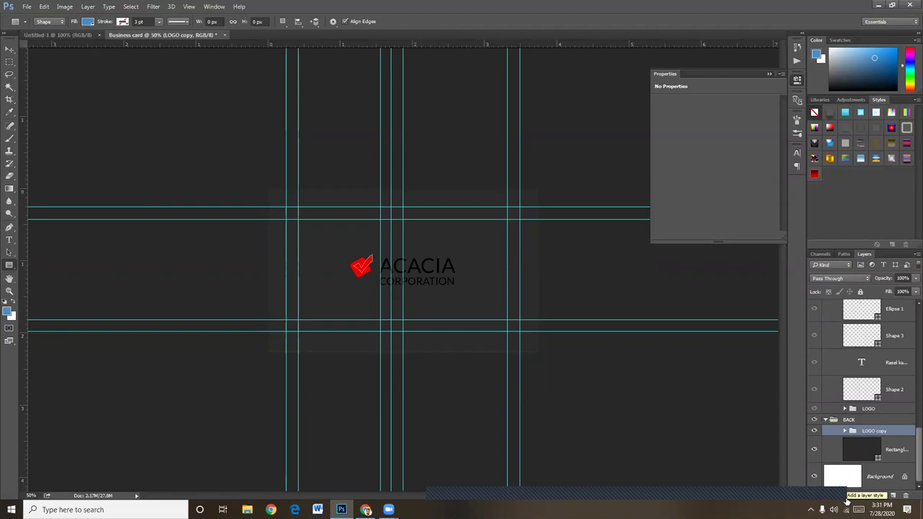
Try a white #ffffff colour overlay in the logo's layer effects, then cancel it.
click(846, 501)
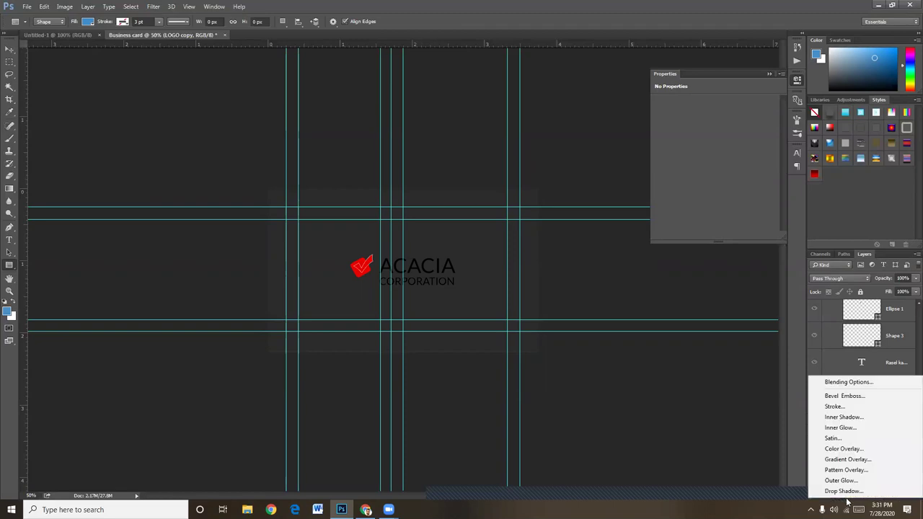
key(Escape)
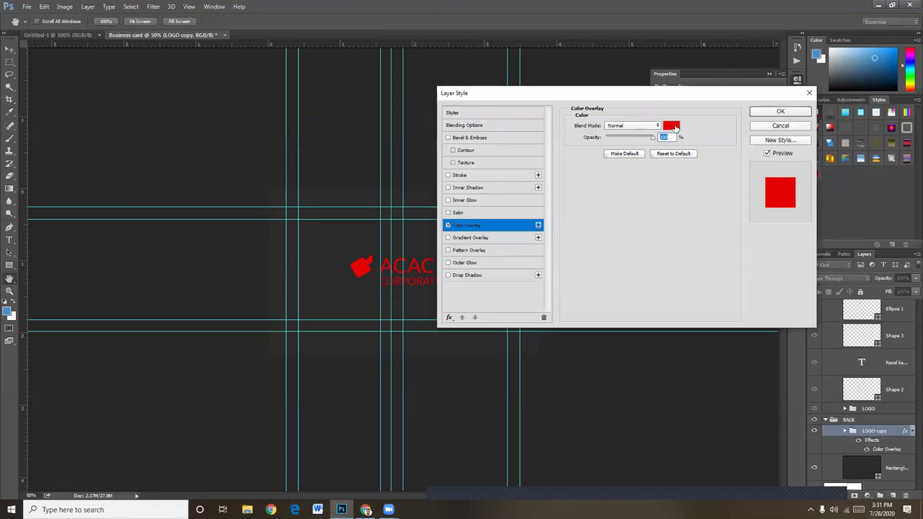
click(672, 127)
text(ffffff)
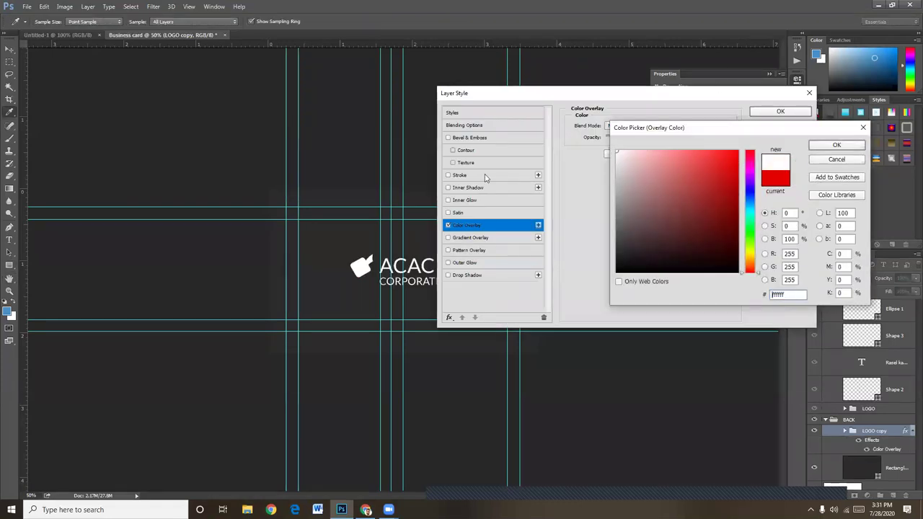
click(836, 160)
click(779, 128)
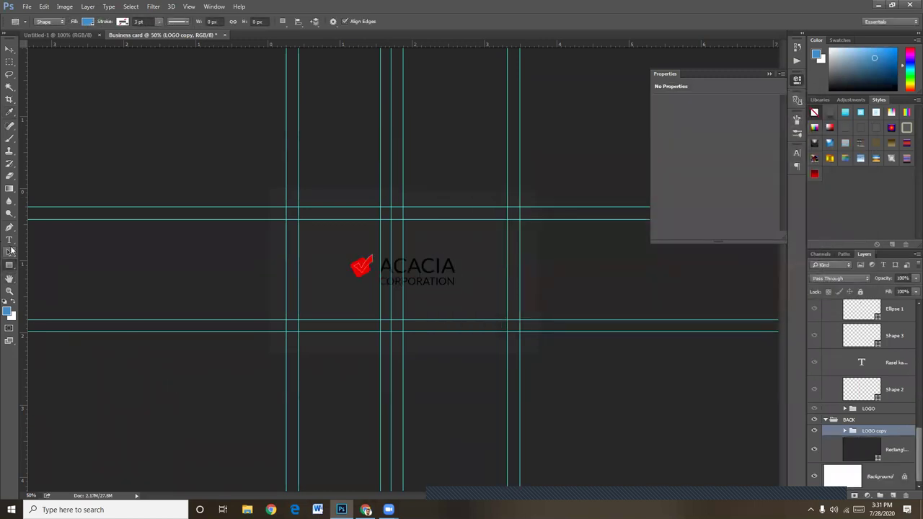
Change the ACACIA text colour to white, discarding an accidental empty text layer.
click(9, 239)
click(441, 268)
key(ctrl+a)
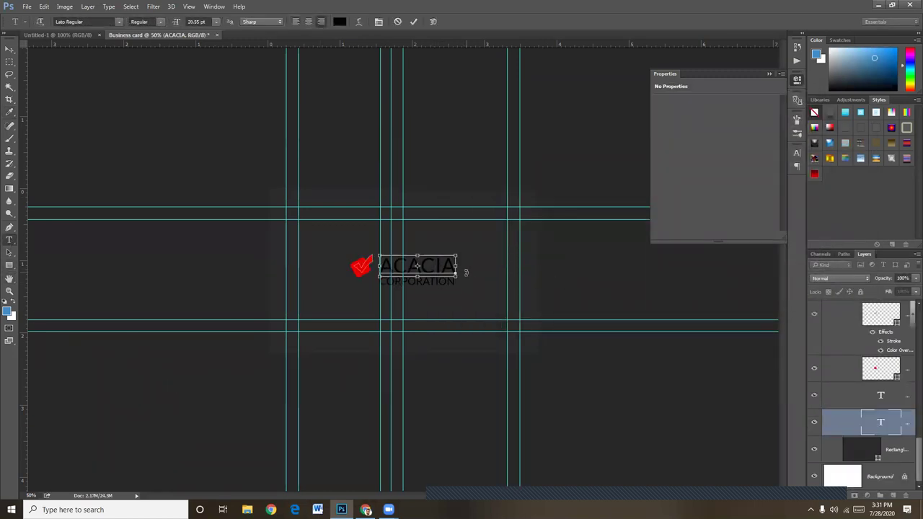
click(338, 21)
drag(620, 224, 582, 123)
click(847, 145)
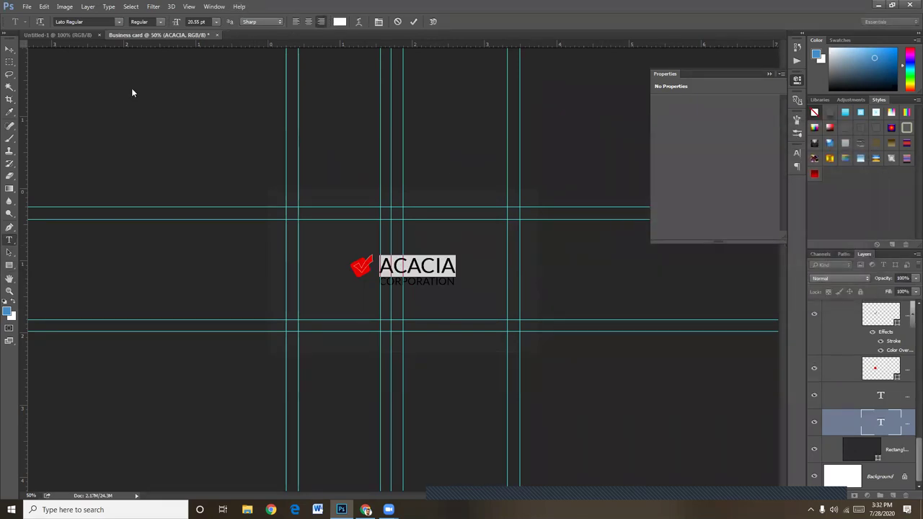
click(10, 49)
click(9, 239)
click(444, 287)
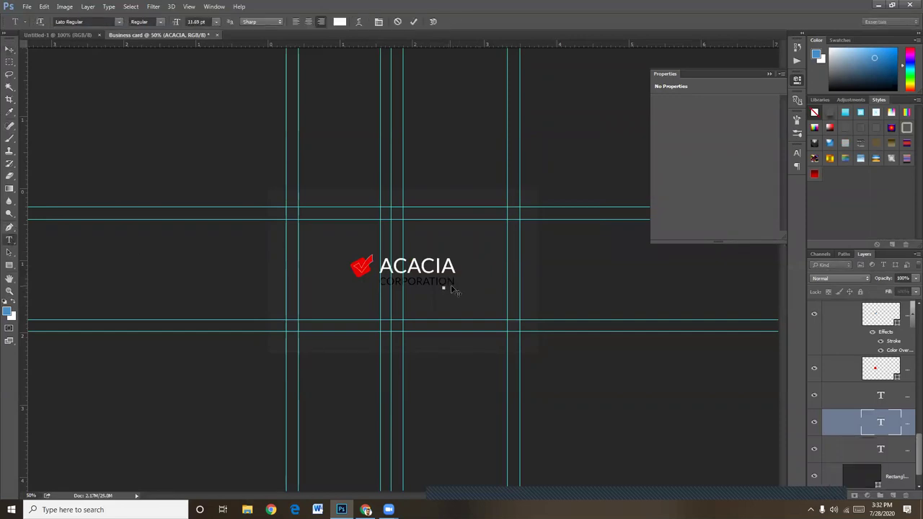
click(9, 49)
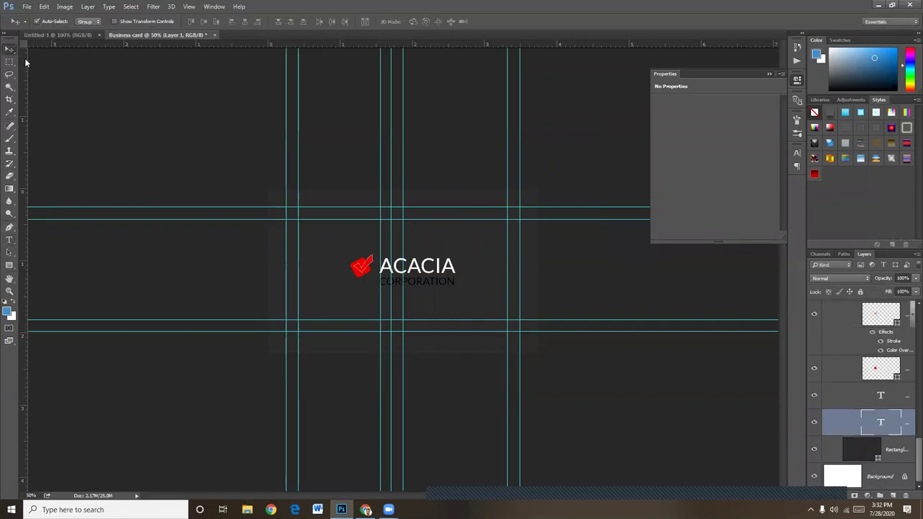
Change the CORPORATION text colour to #ffffff and zoom in on the logo.
click(9, 240)
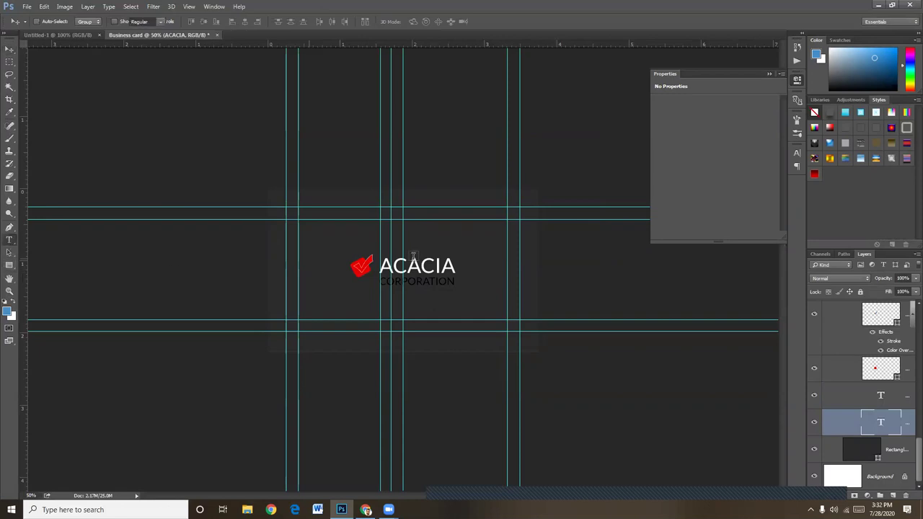
click(427, 281)
double_click(427, 280)
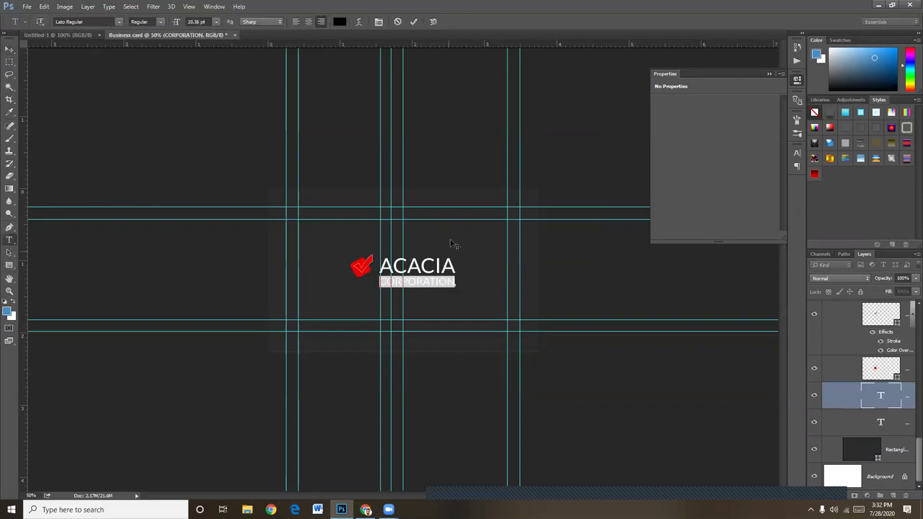
click(339, 21)
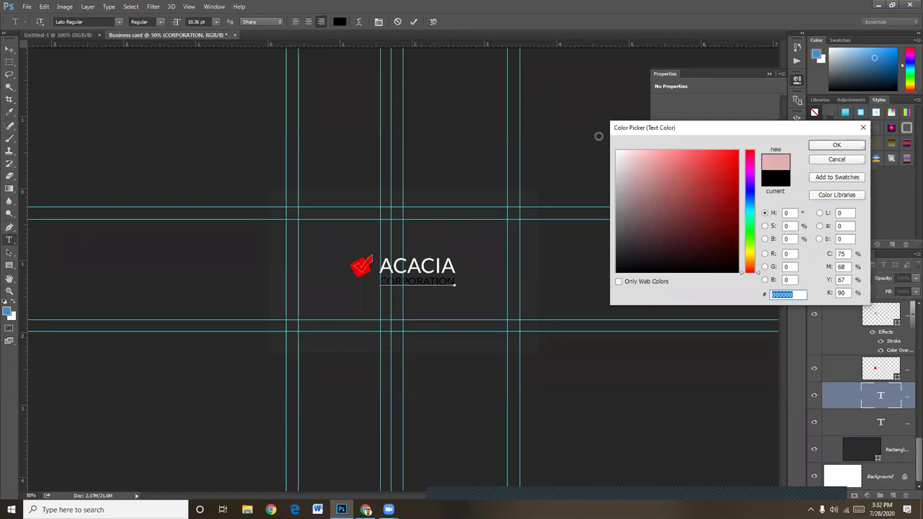
text(ffffff)
click(836, 145)
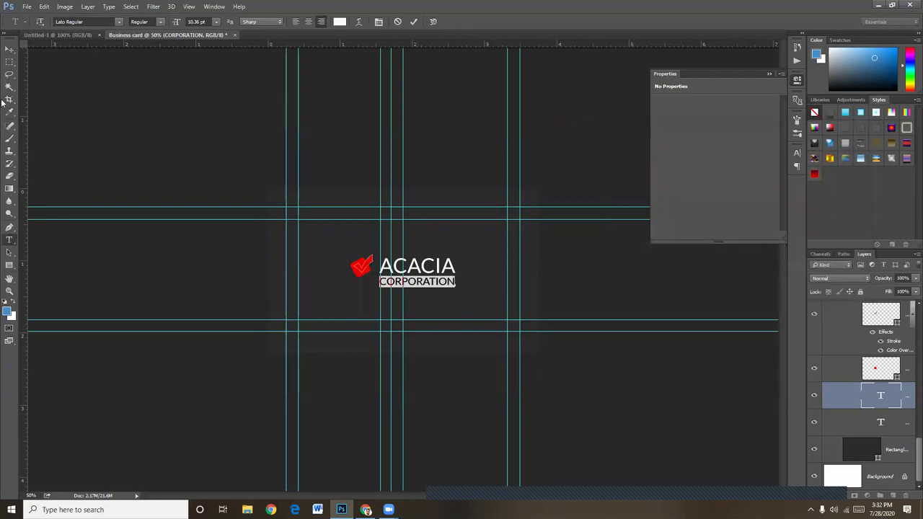
click(10, 49)
key(ctrl+plus)
key(ctrl+plus)
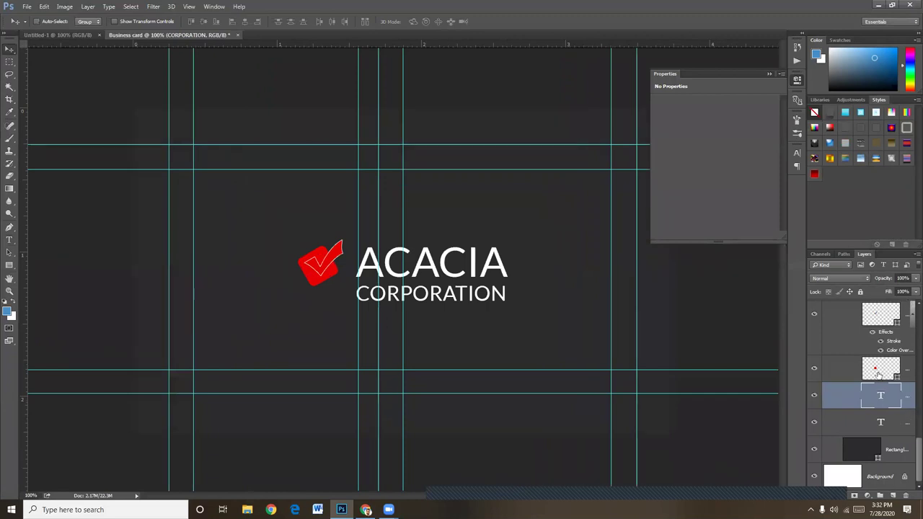
Change the red square behind the check mark to a white fill.
click(877, 373)
click(815, 369)
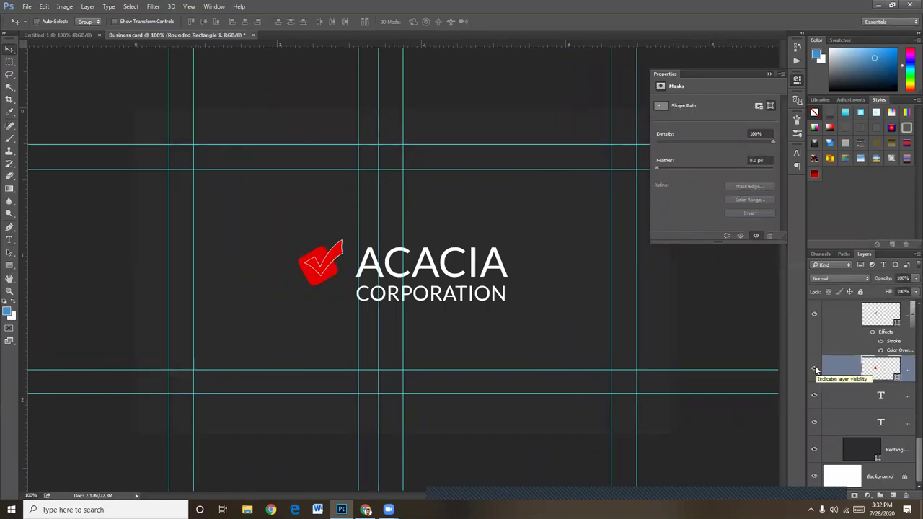
click(814, 369)
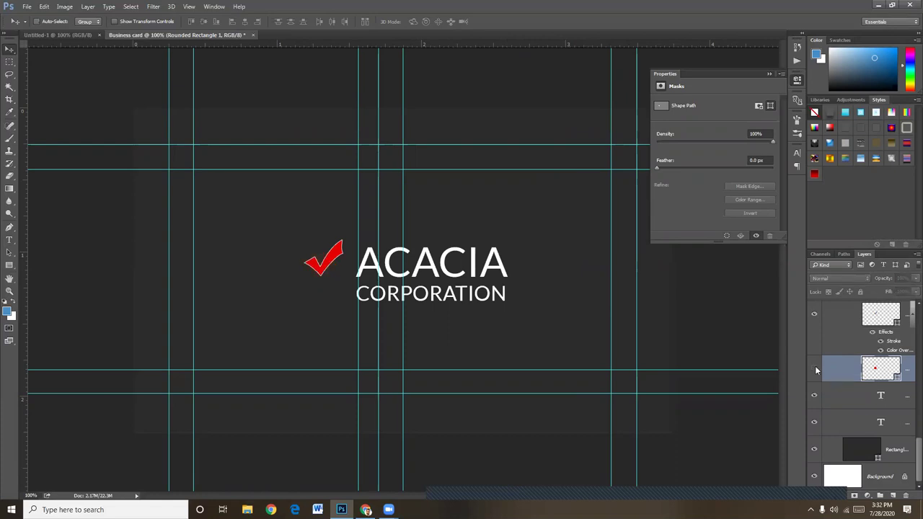
double_click(896, 376)
drag(634, 165, 592, 134)
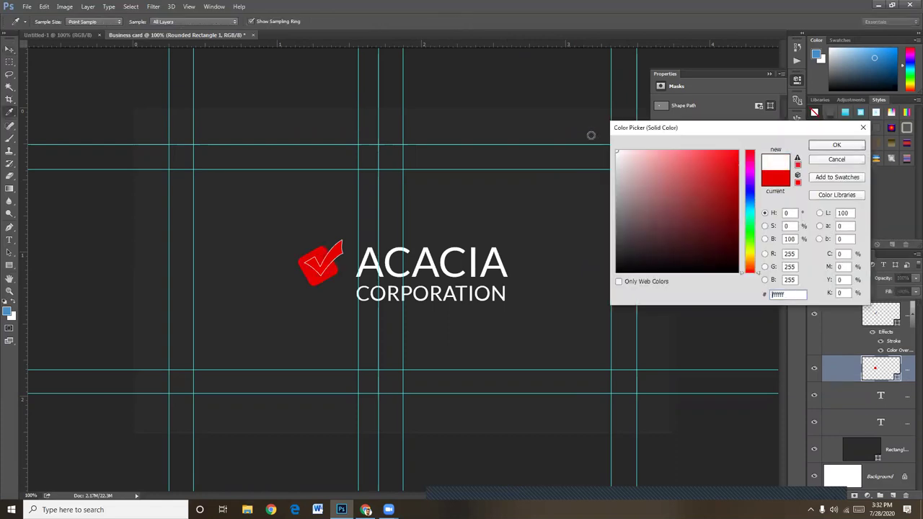
click(837, 145)
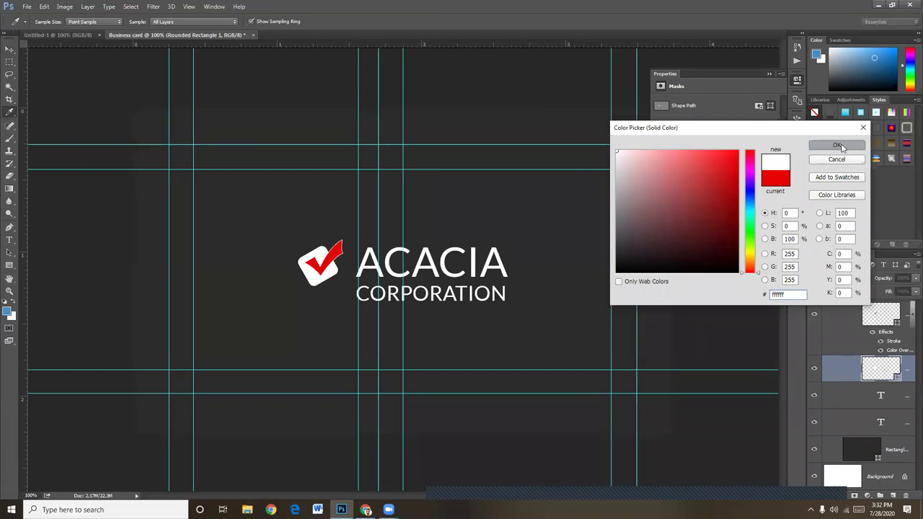
Give the check-mark shape a #ffffff Color Overlay and a 2 px dark grey Stroke.
double_click(885, 332)
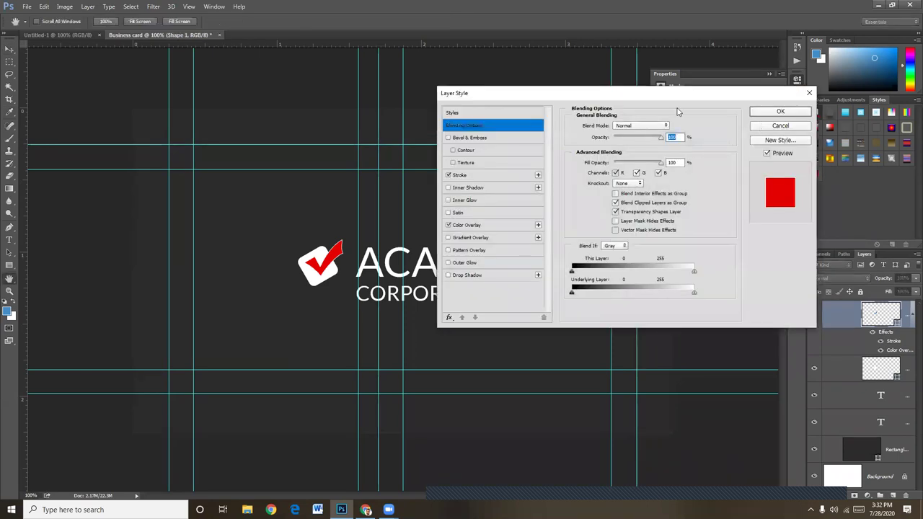
drag(663, 94, 720, 101)
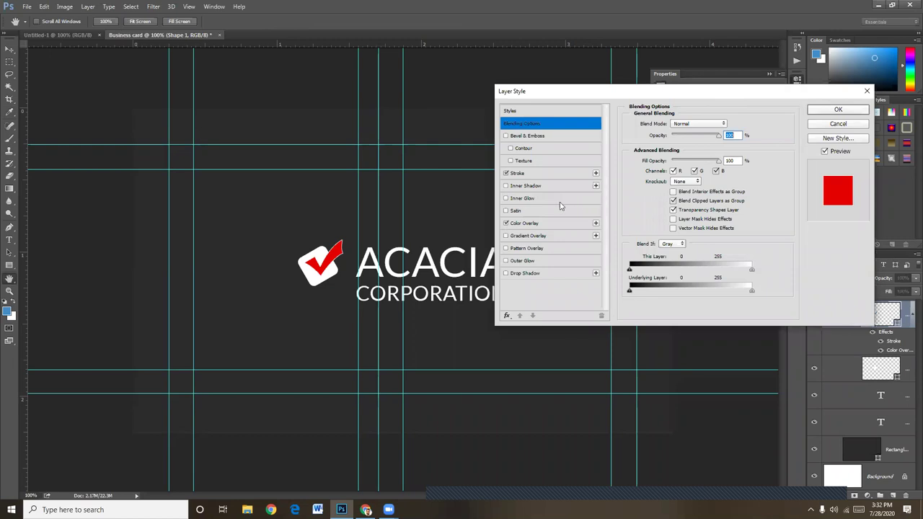
click(548, 225)
click(729, 124)
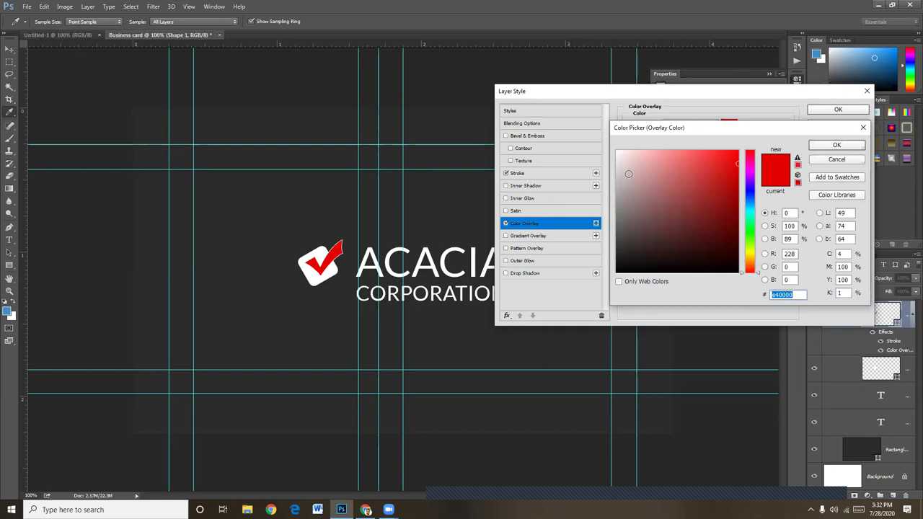
text(ffffff)
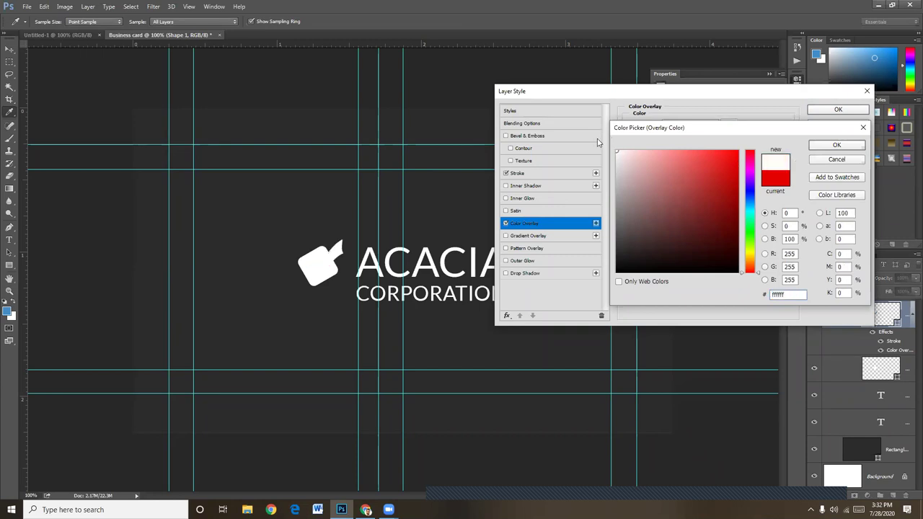
click(832, 146)
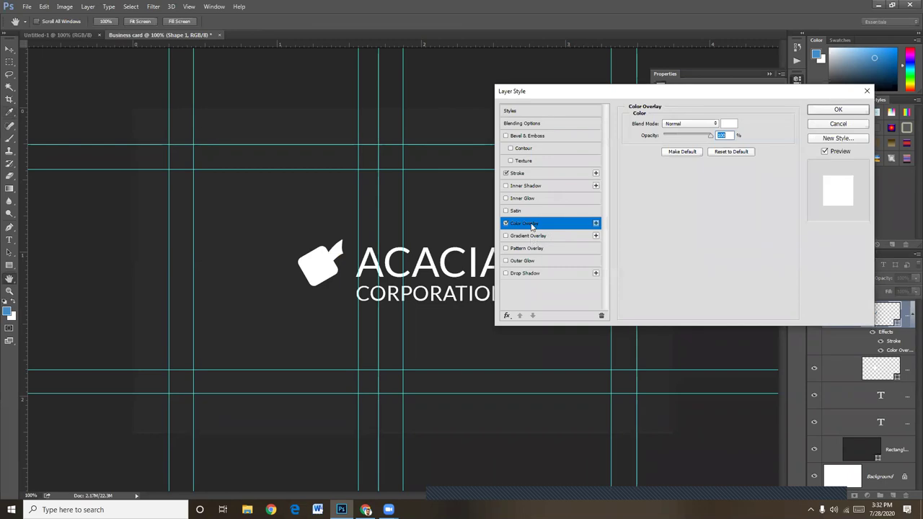
click(526, 174)
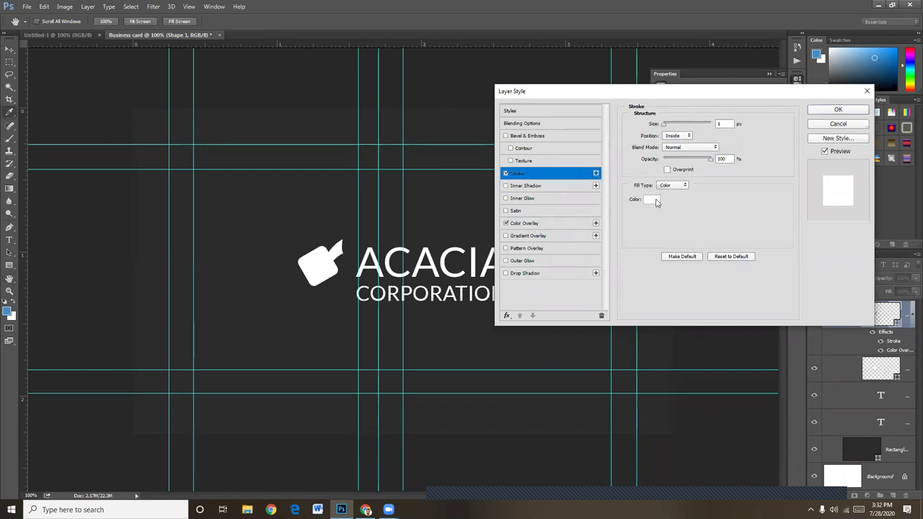
click(651, 200)
click(292, 206)
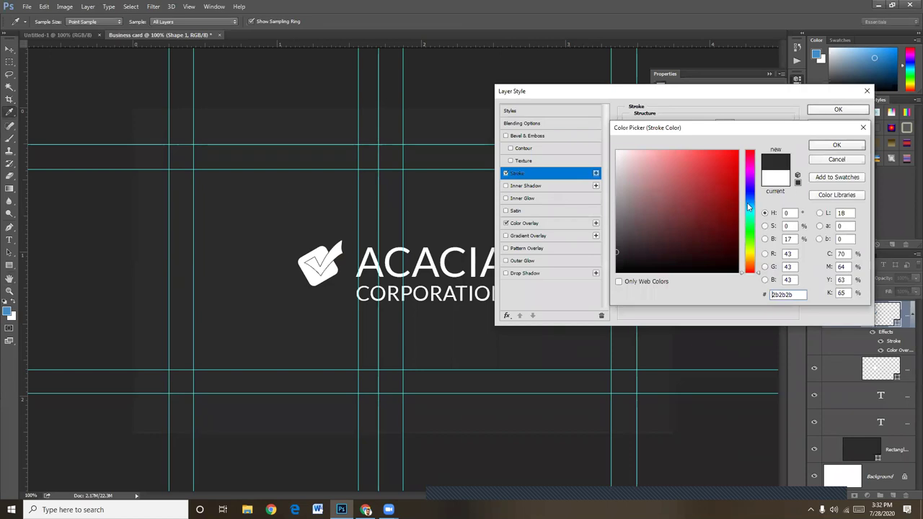
click(835, 146)
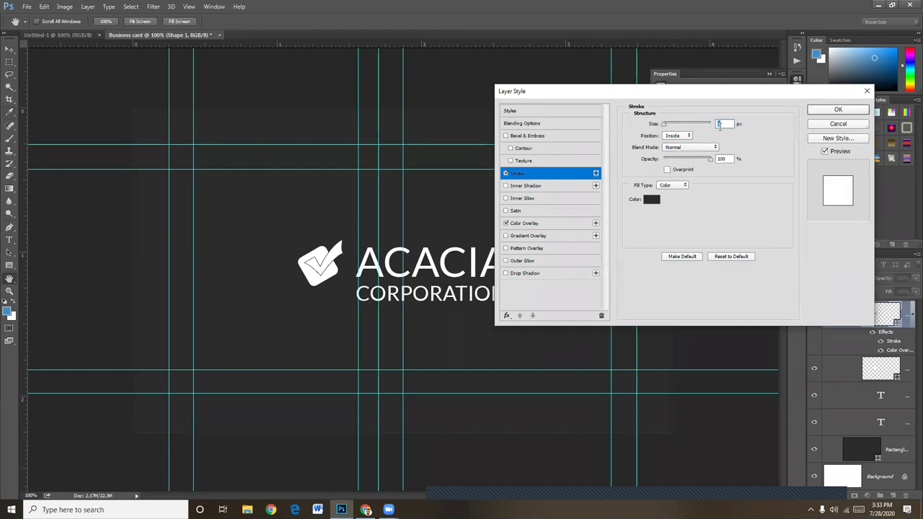
text(2)
click(838, 112)
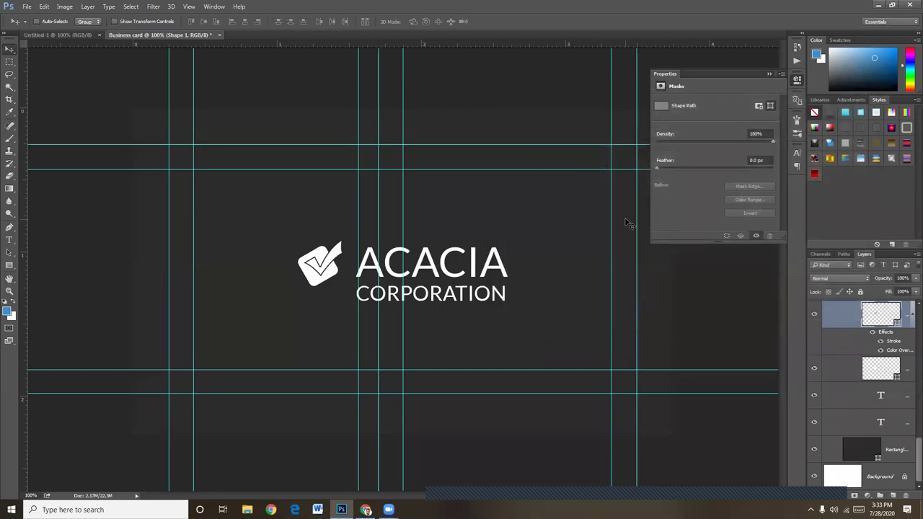
Zoom out and collapse the BACK and FRONT groups in the Layers panel.
key(ctrl+minus)
key(ctrl+minus)
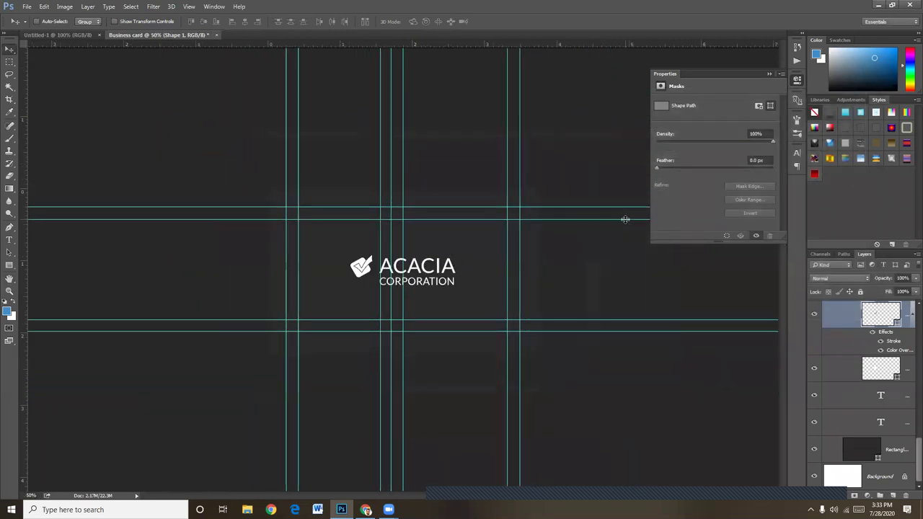
key(ctrl+minus)
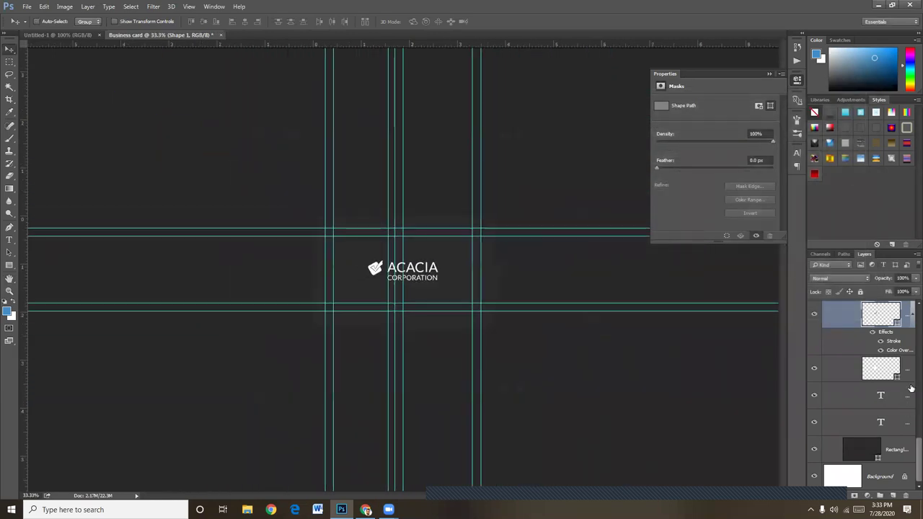
scroll(893, 367, up, 2)
scroll(897, 366, up, 1)
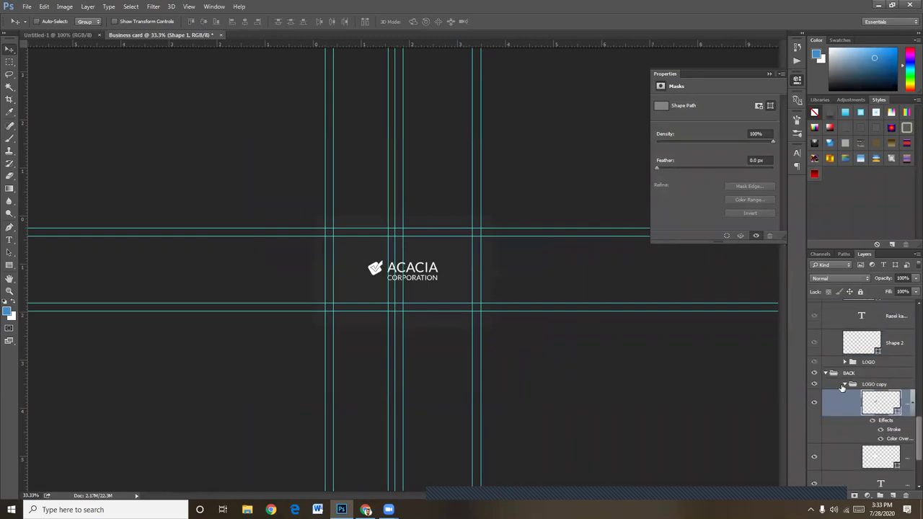
click(825, 373)
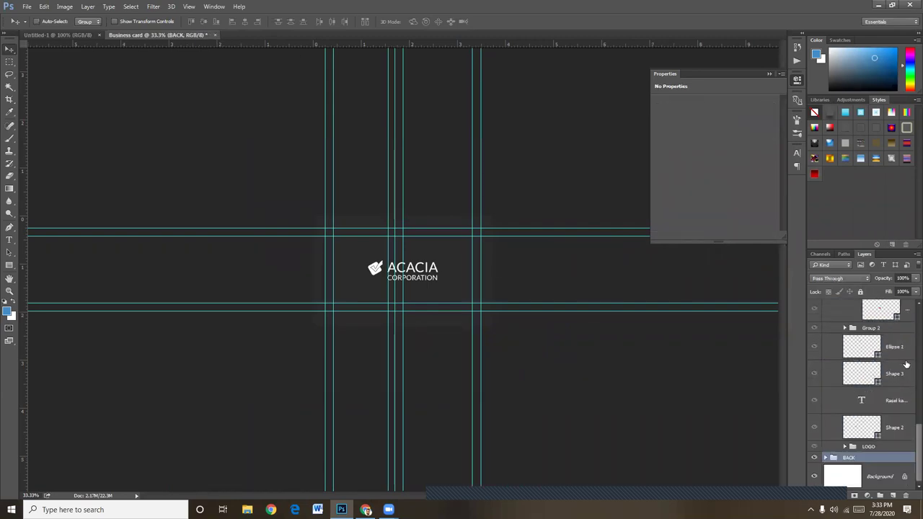
scroll(894, 397, up, 5)
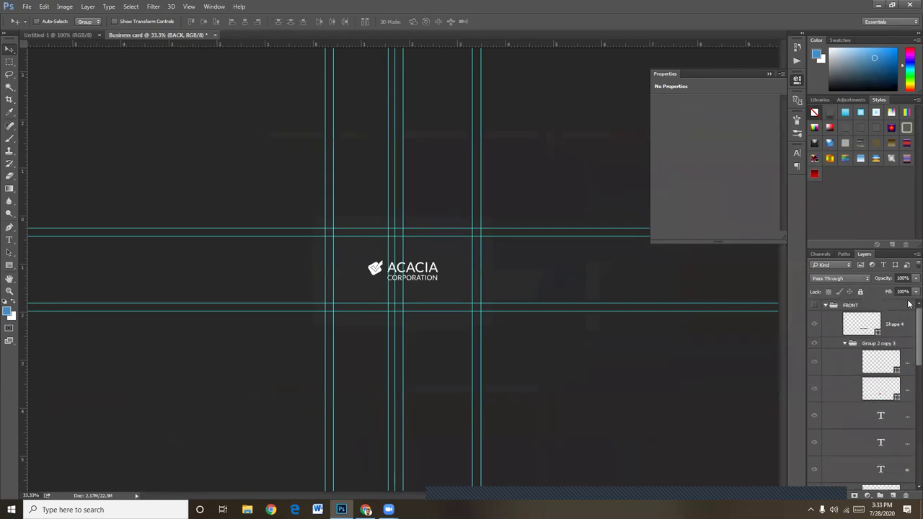
click(825, 306)
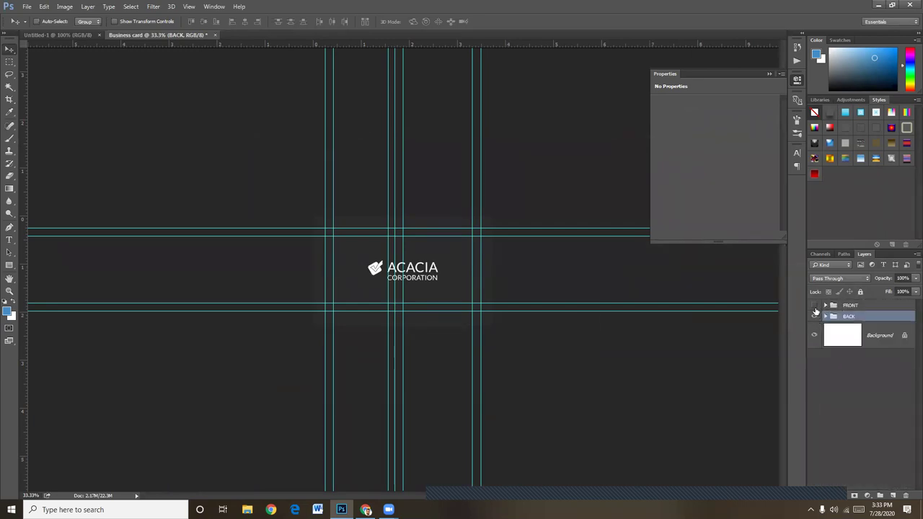
Toggle the card sides' visibility to leave only the front shown, and zoom in.
click(814, 306)
click(814, 305)
click(813, 306)
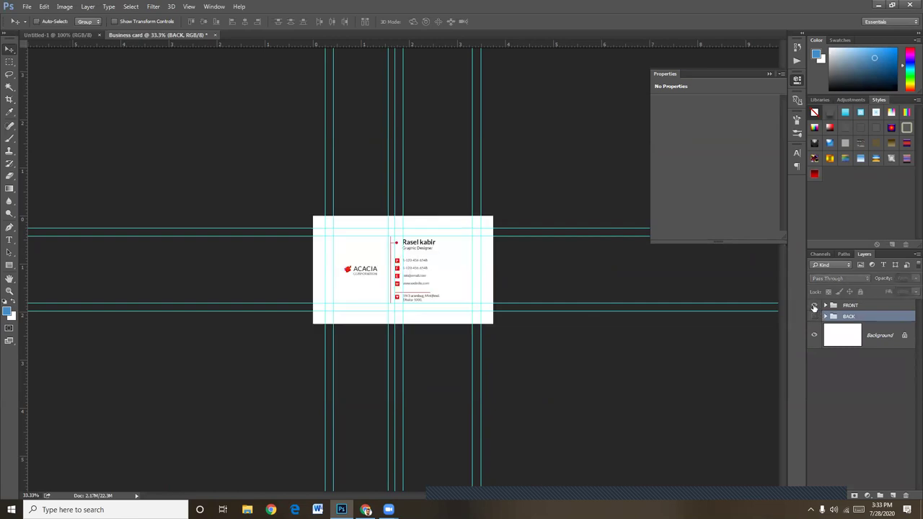
click(814, 305)
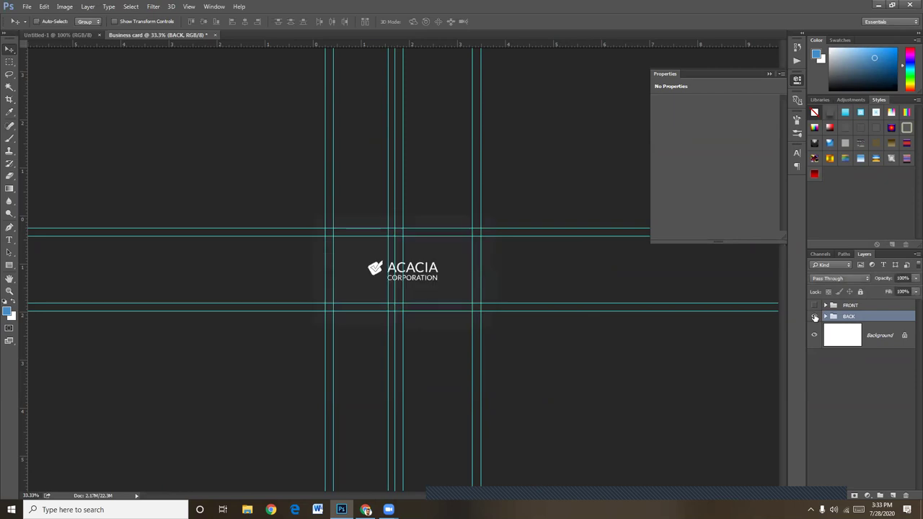
click(814, 317)
click(814, 305)
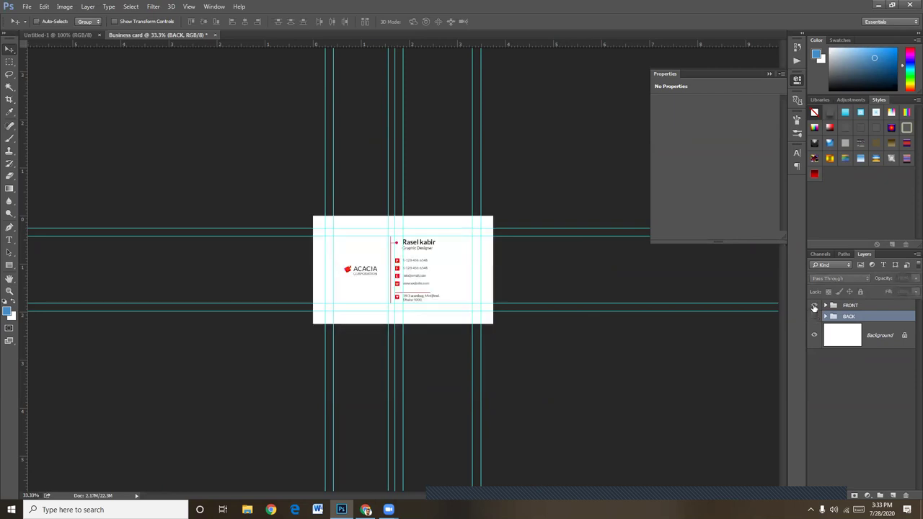
key(ctrl+plus)
key(ctrl+plus)
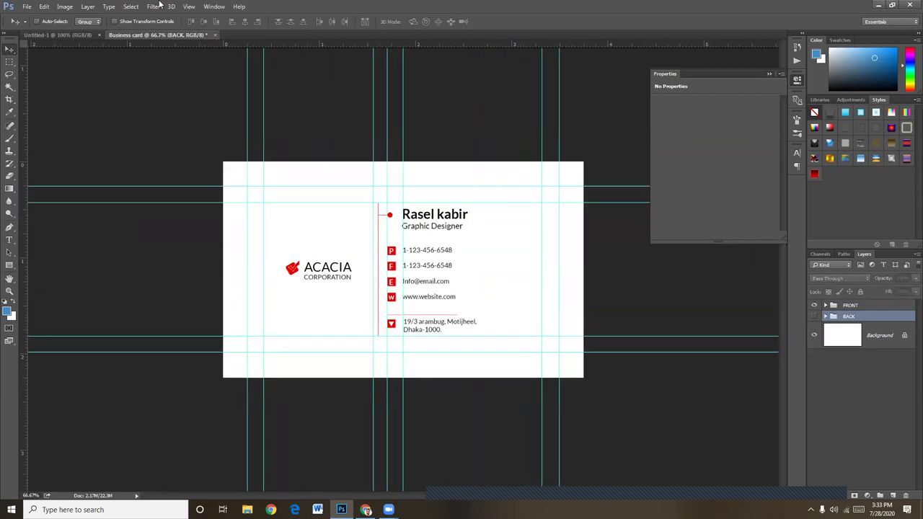
Marquee-select the card area between the inner guides and make FRONT the active layer.
click(9, 62)
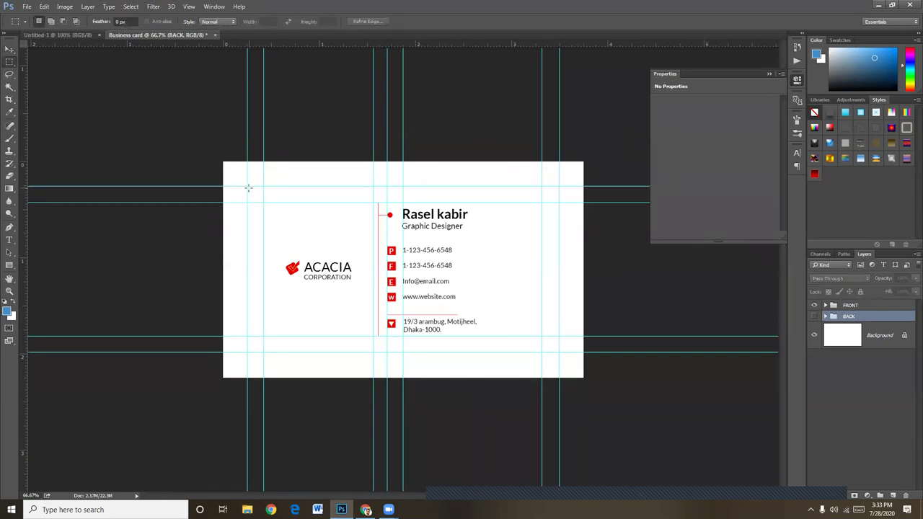
drag(245, 186, 462, 345)
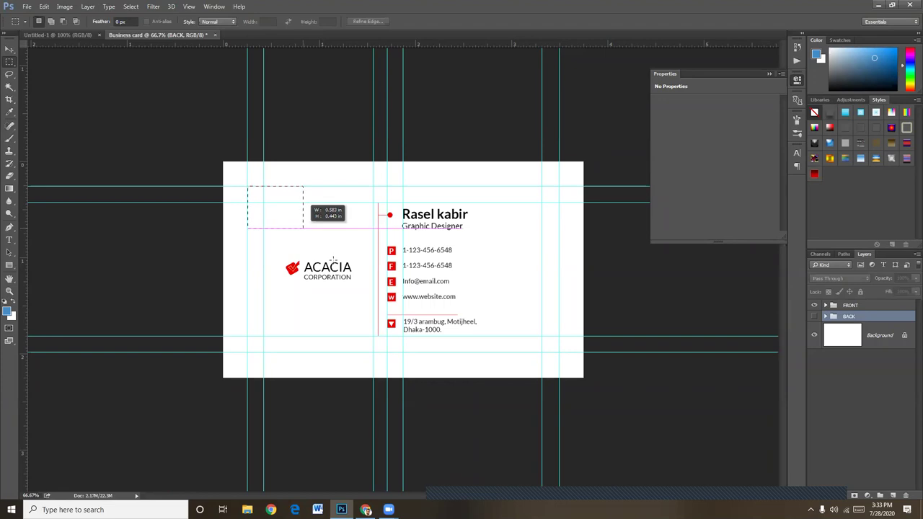
drag(462, 345, 554, 352)
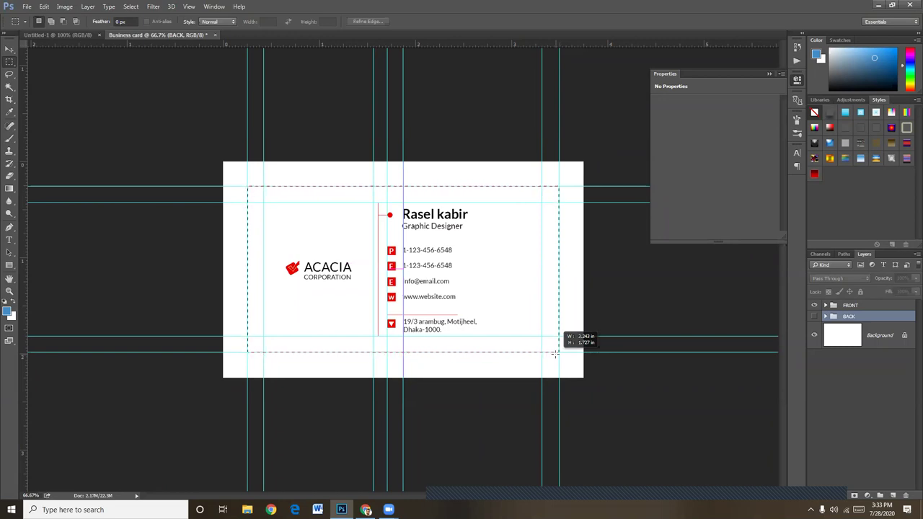
click(555, 353)
key(ctrl+z)
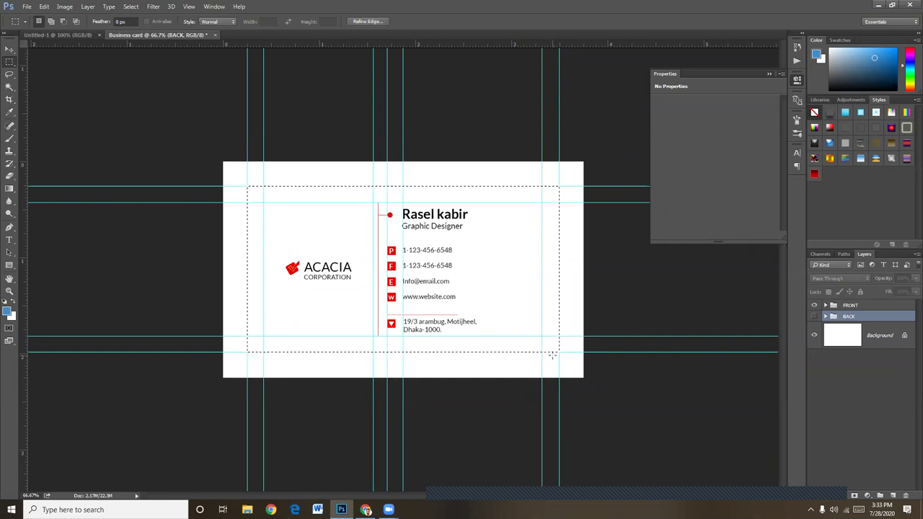
click(860, 305)
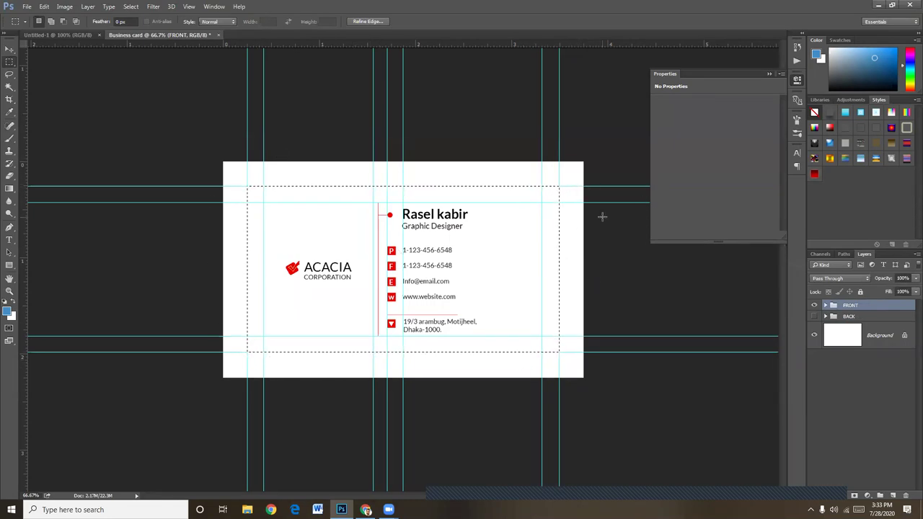
Crop the canvas to the selected card area and deselect.
key(alt+i)
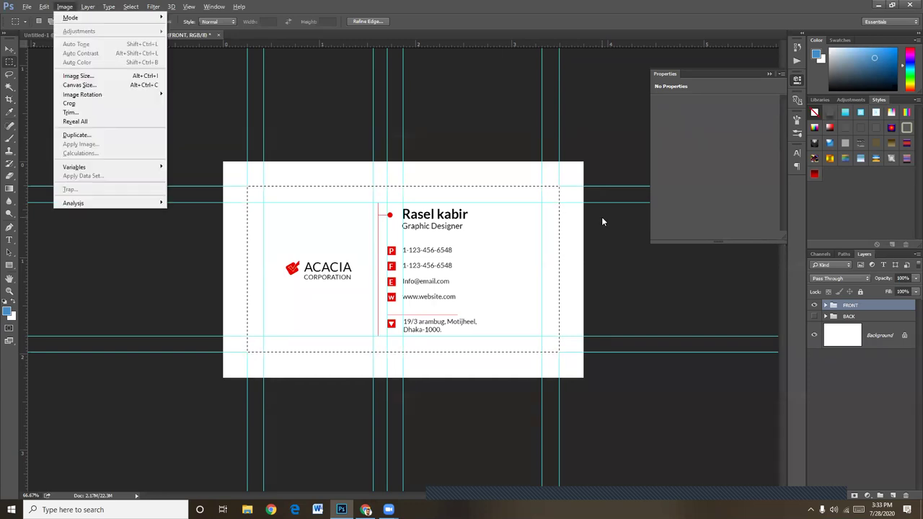
key(p)
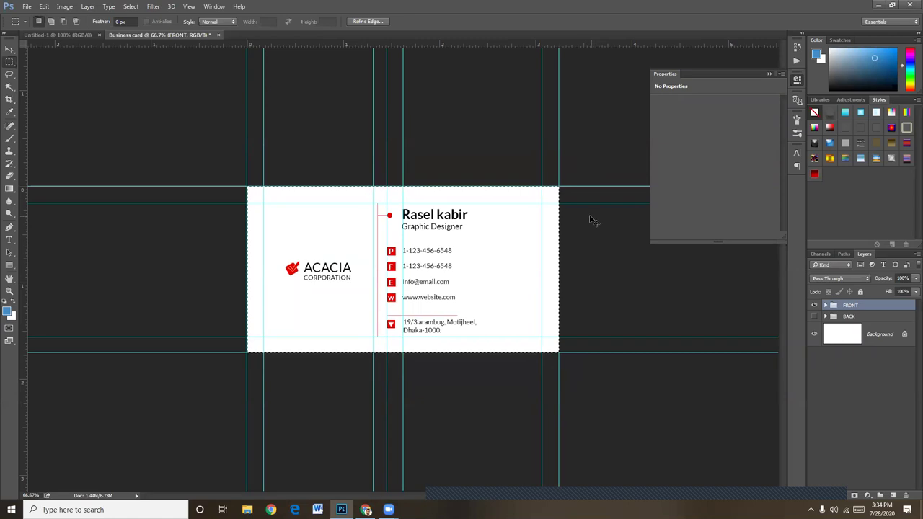
key(ctrl+d)
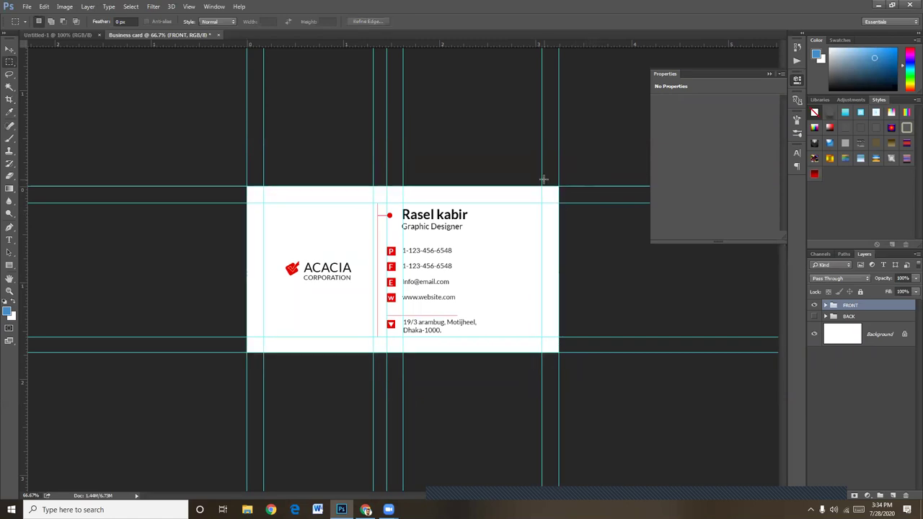
Export the front card via Save for Web as a high-quality JPEG named BUSINESS.
click(27, 7)
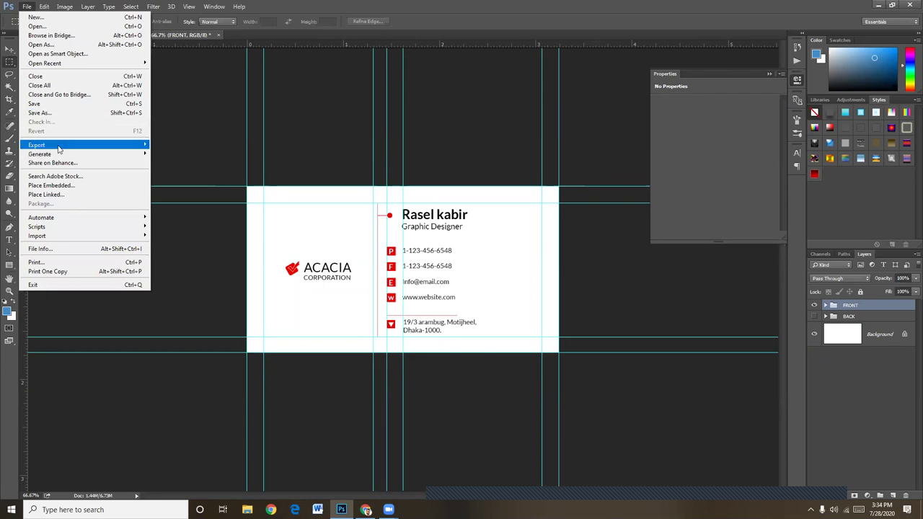
mouse_move(36, 144)
click(183, 167)
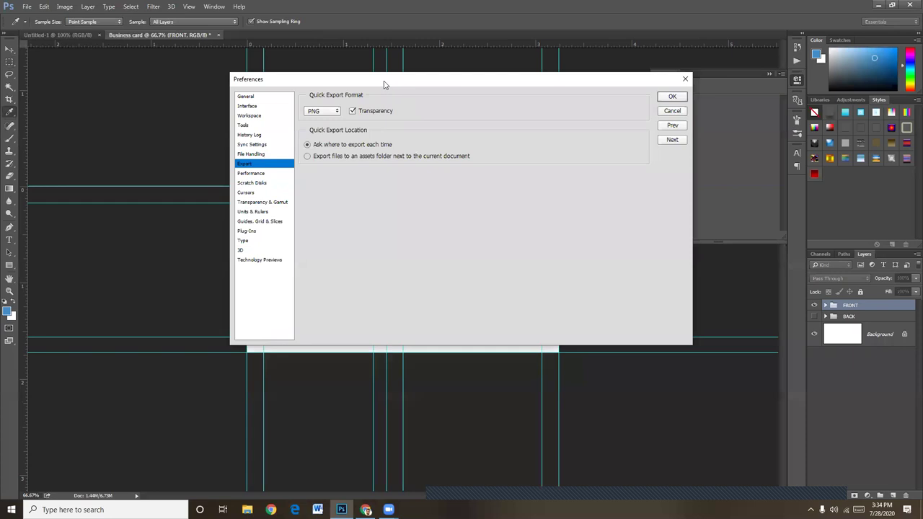
drag(381, 84, 506, 109)
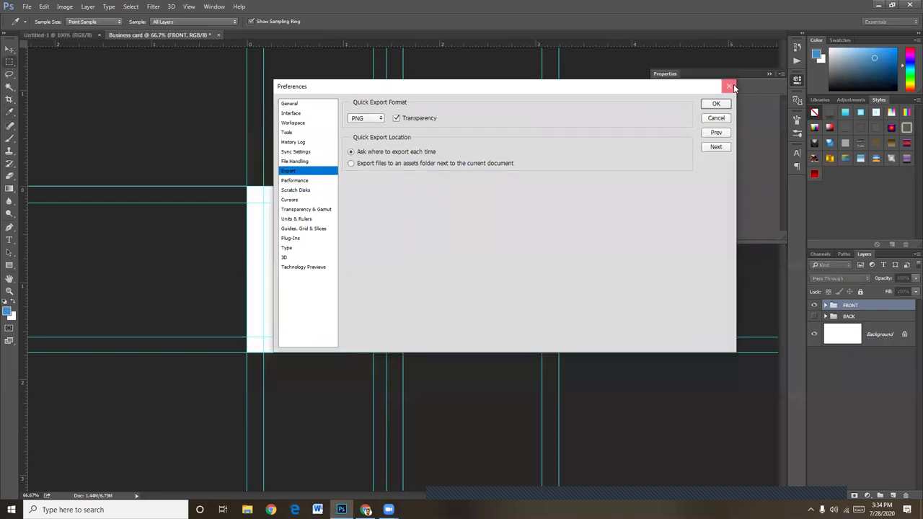
click(728, 86)
click(26, 6)
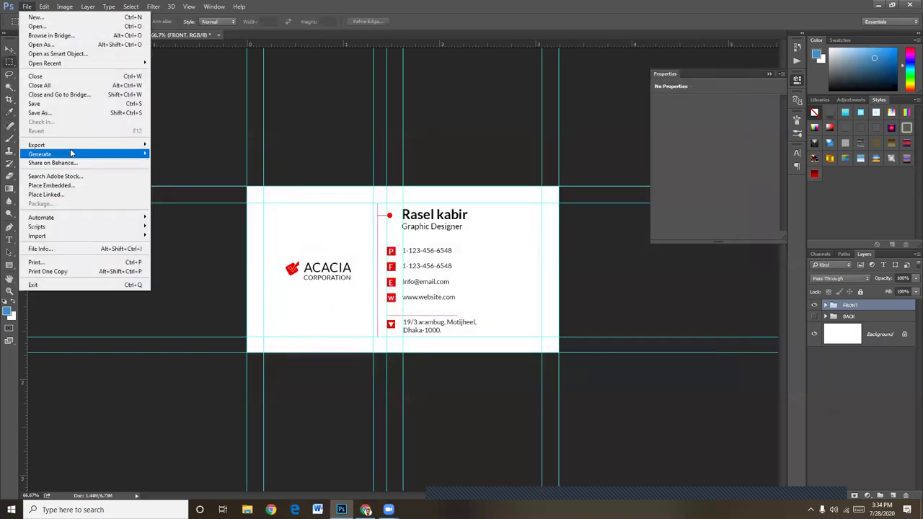
mouse_move(37, 145)
click(220, 181)
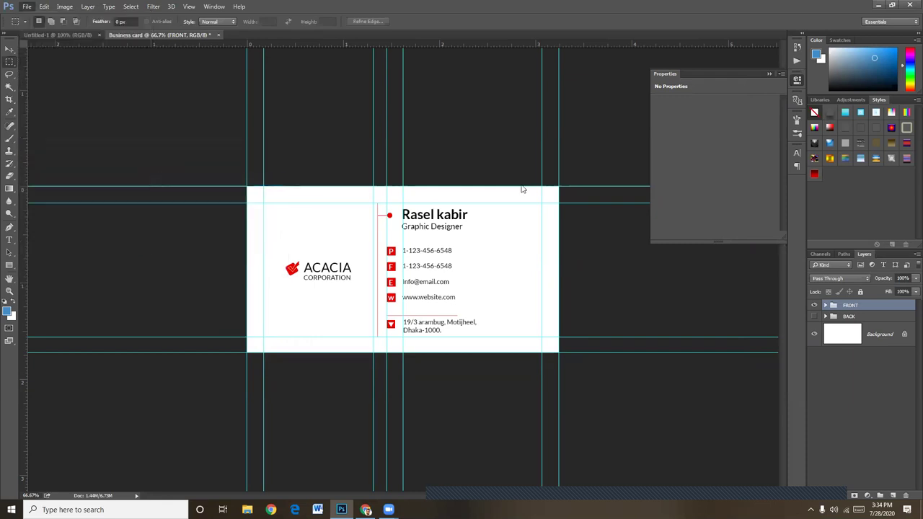
drag(458, 238, 288, 238)
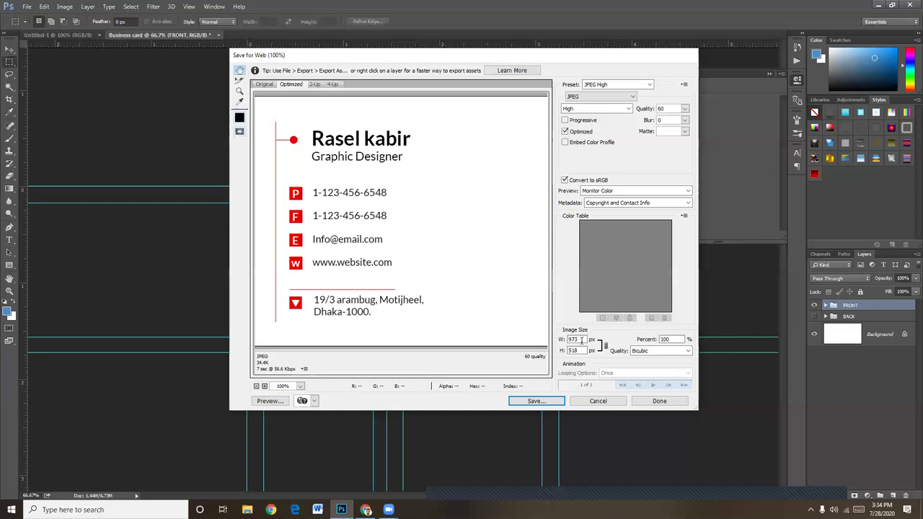
click(534, 401)
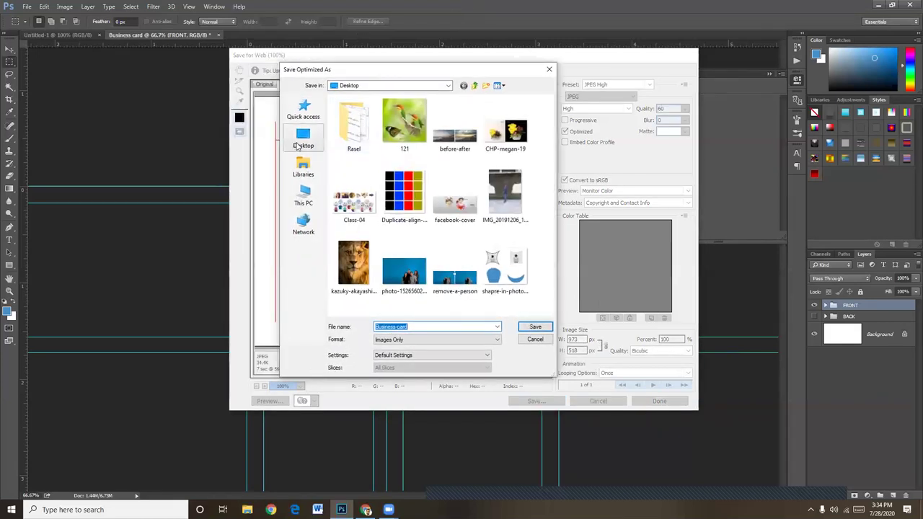
text(bUUSINESS CARD)
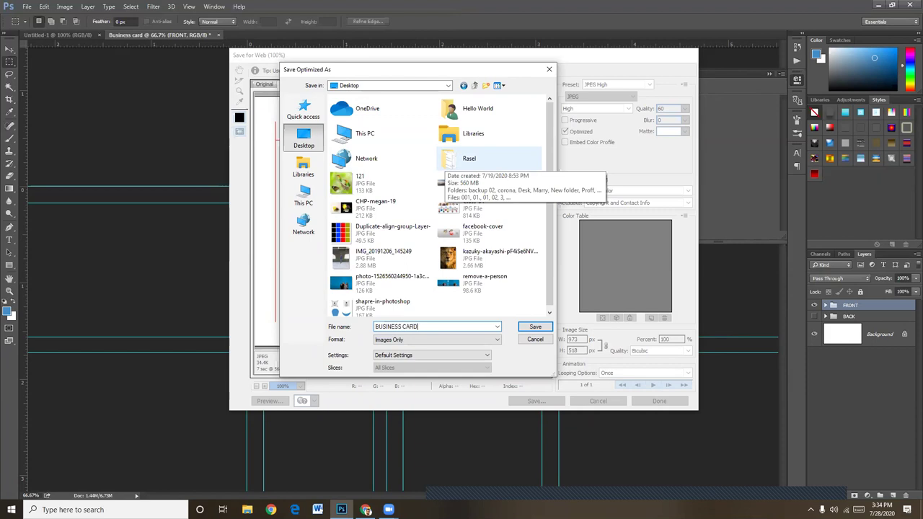
key(Return)
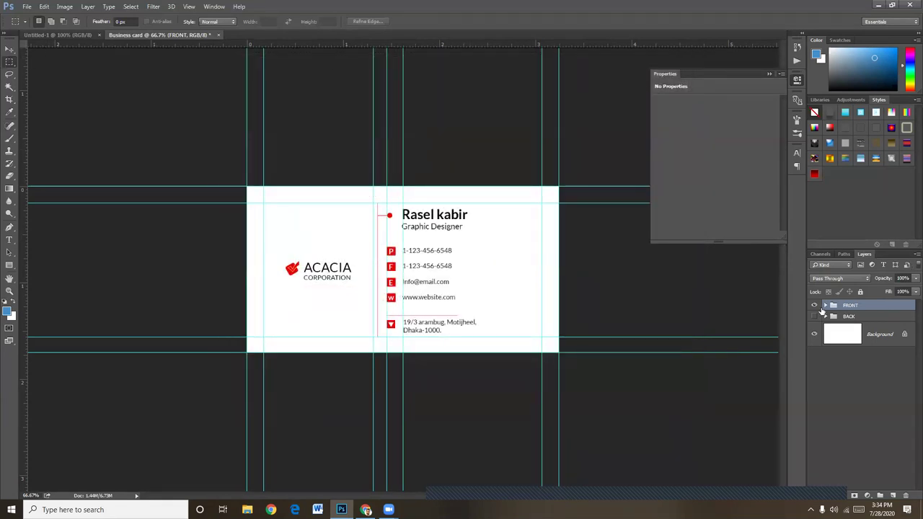
Show only the BACK group and export it via Save for Web as BUSINESS-CARD-BACK.
click(814, 305)
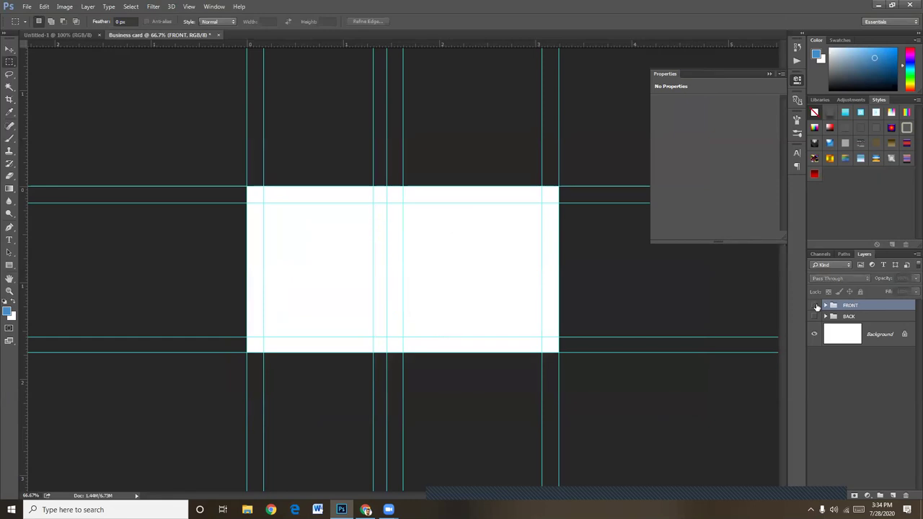
click(814, 317)
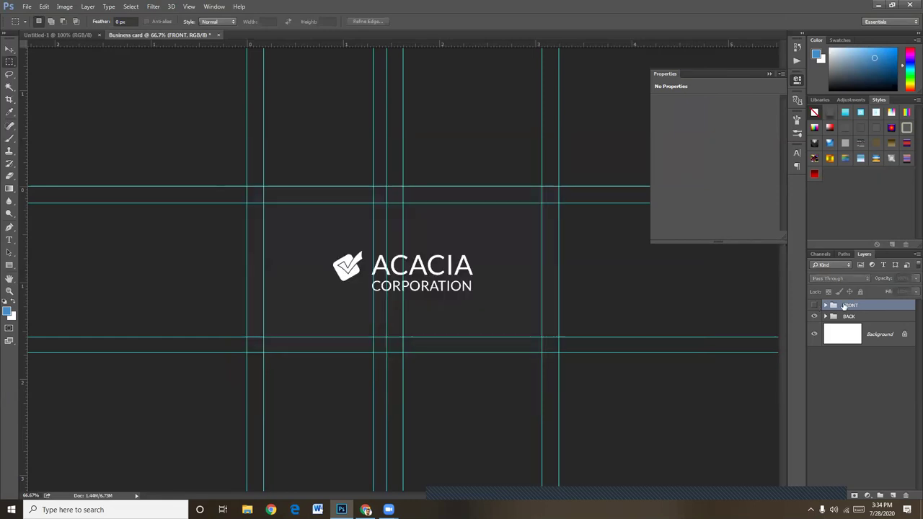
click(27, 7)
mouse_move(37, 145)
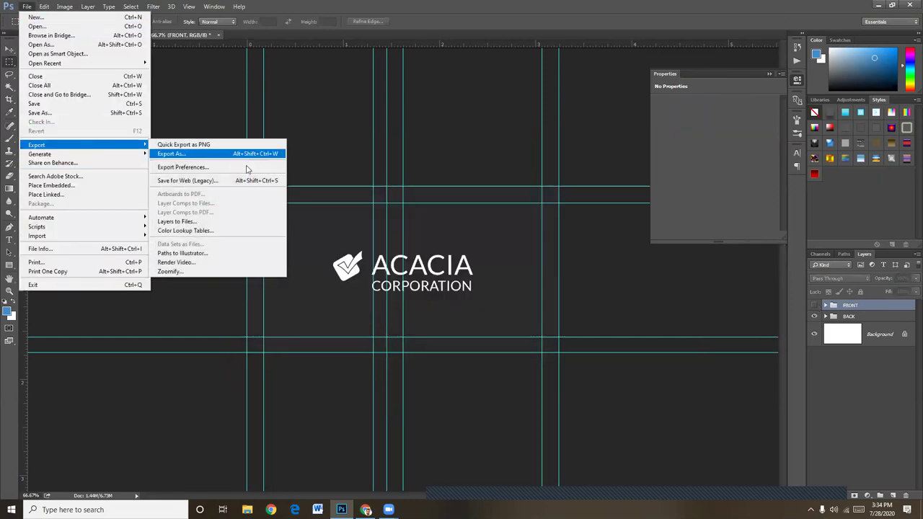
click(198, 181)
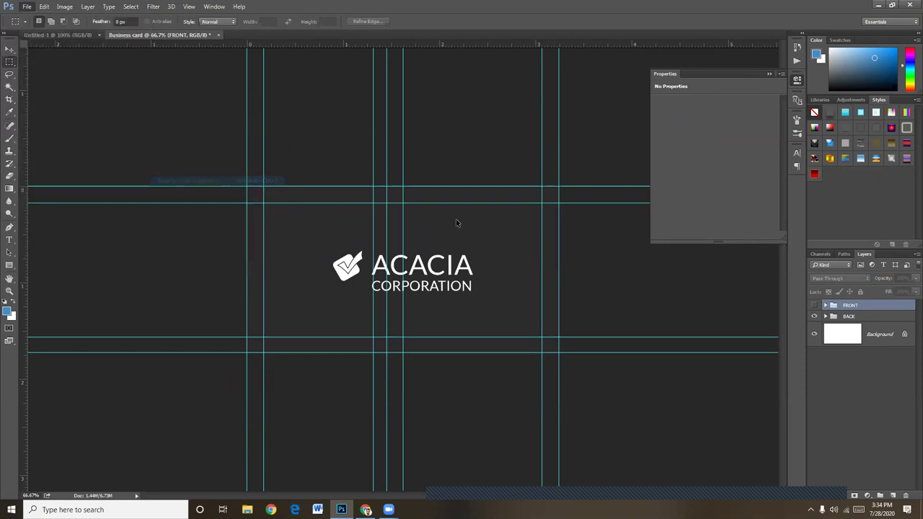
click(546, 401)
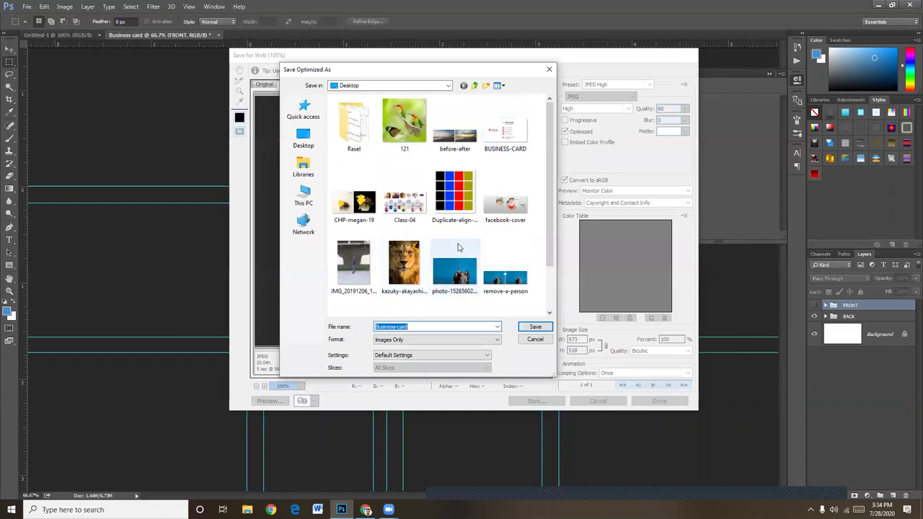
click(506, 130)
click(442, 326)
key(BackSpace)
key(BackSpace)
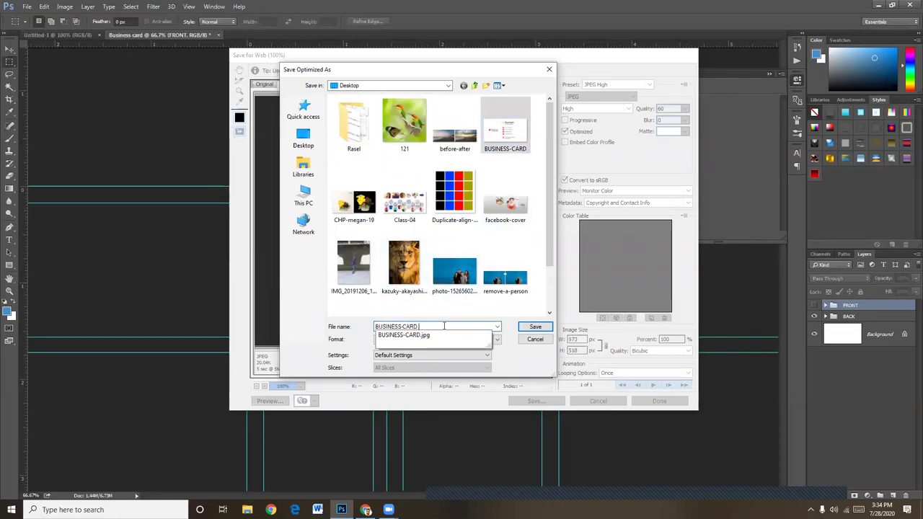
text(-BACK)
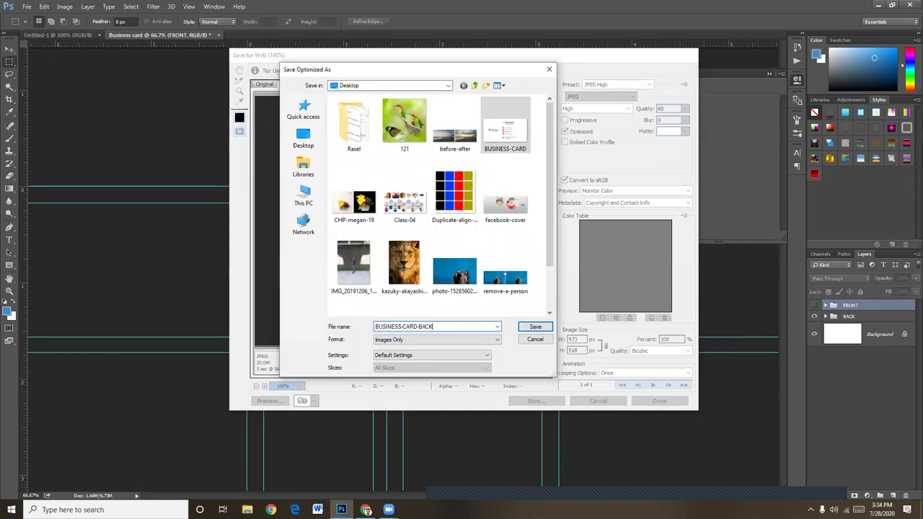
key(Return)
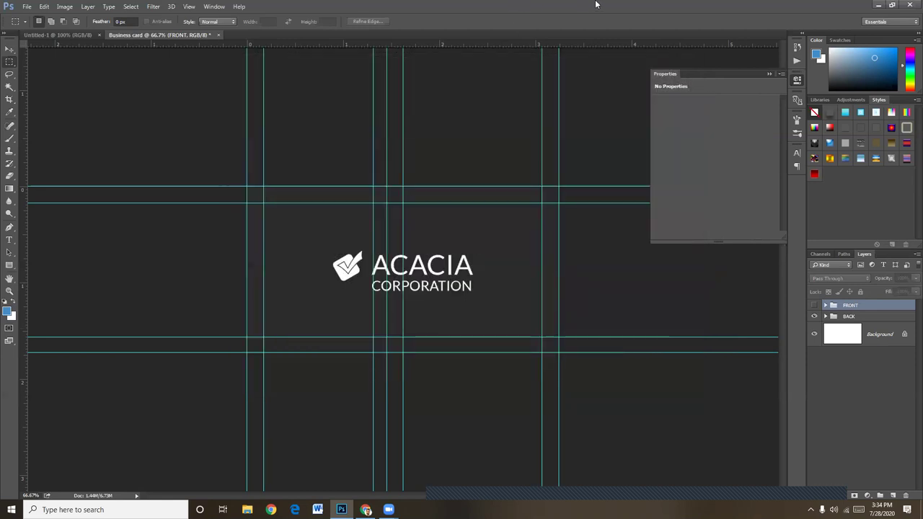
Create a new International Paper A4 document (210×297 mm, 300 ppi) named BC.
click(26, 6)
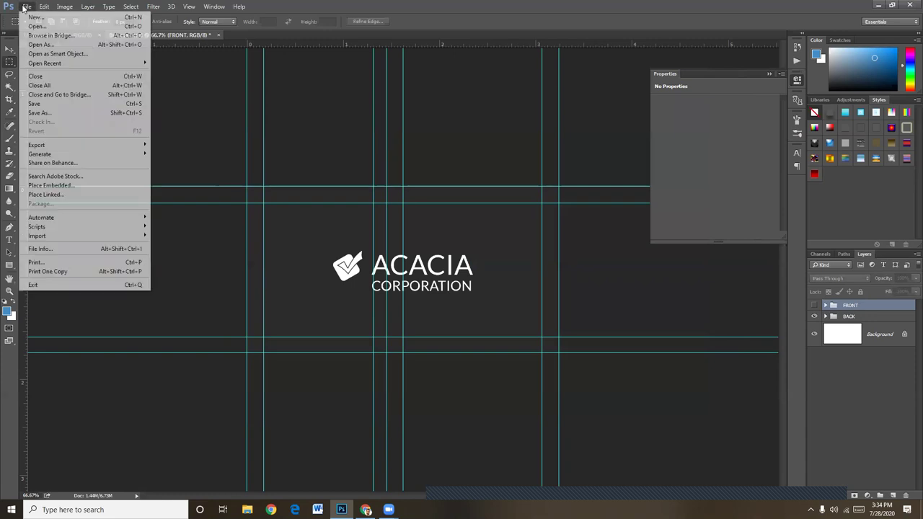
click(33, 17)
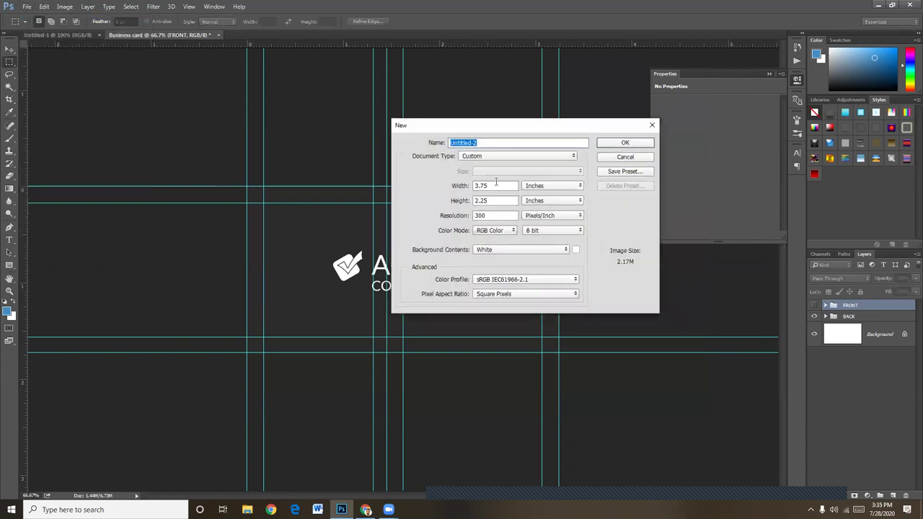
click(496, 186)
click(479, 159)
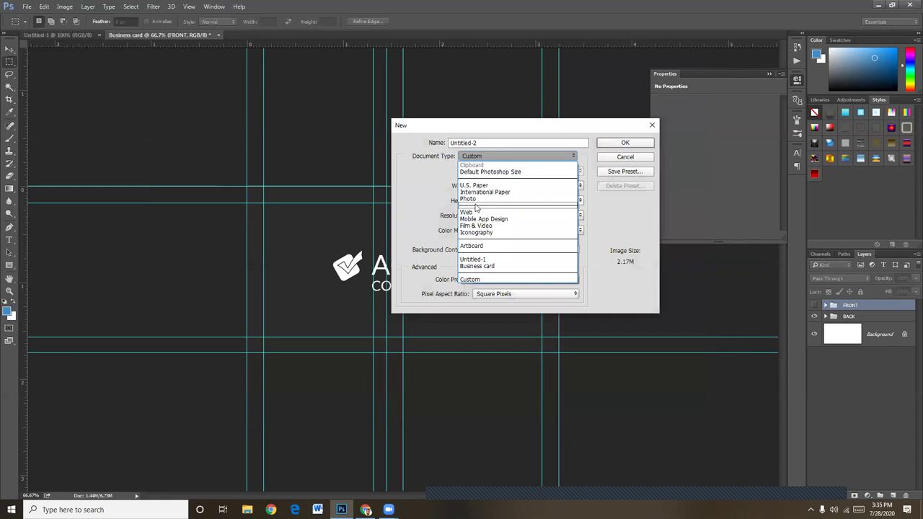
click(483, 192)
double_click(493, 142)
drag(508, 142, 367, 141)
text(BC)
click(633, 144)
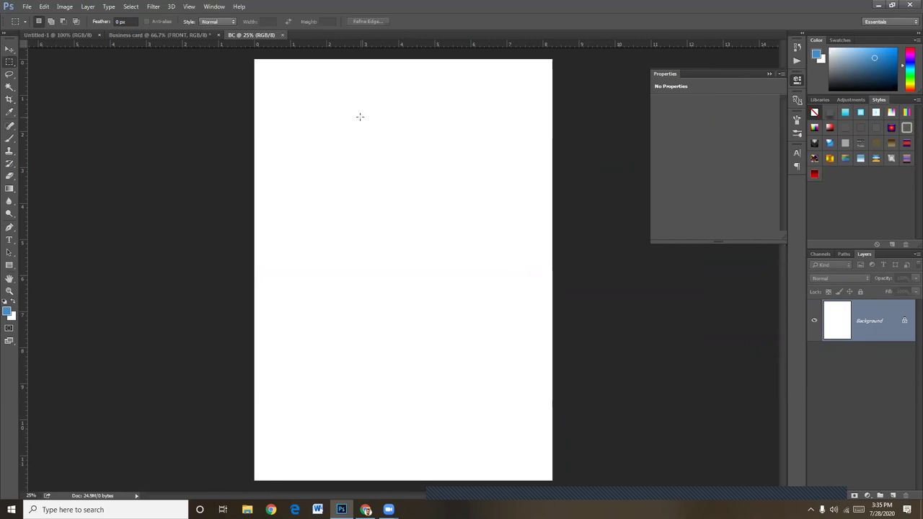
Drag the BUSINESS-CARD-BACK image from File Explorer's recent files onto the BC canvas.
click(247, 509)
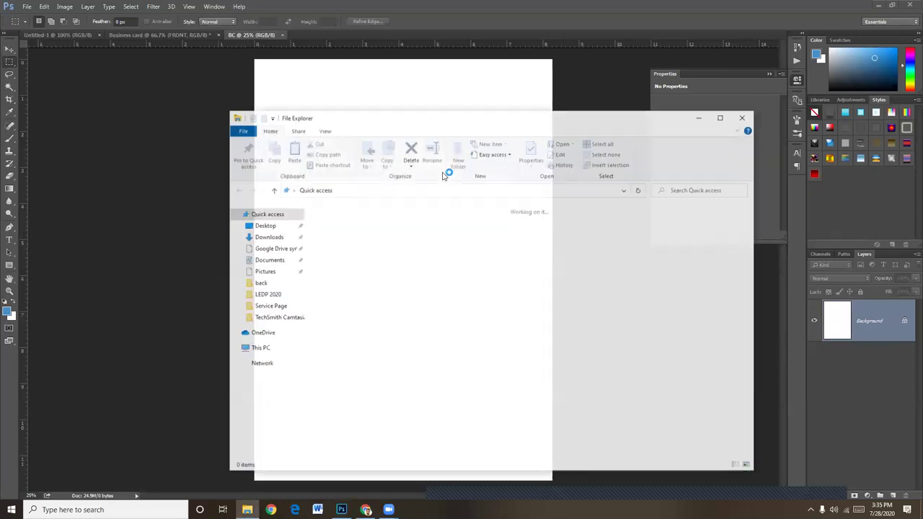
click(401, 327)
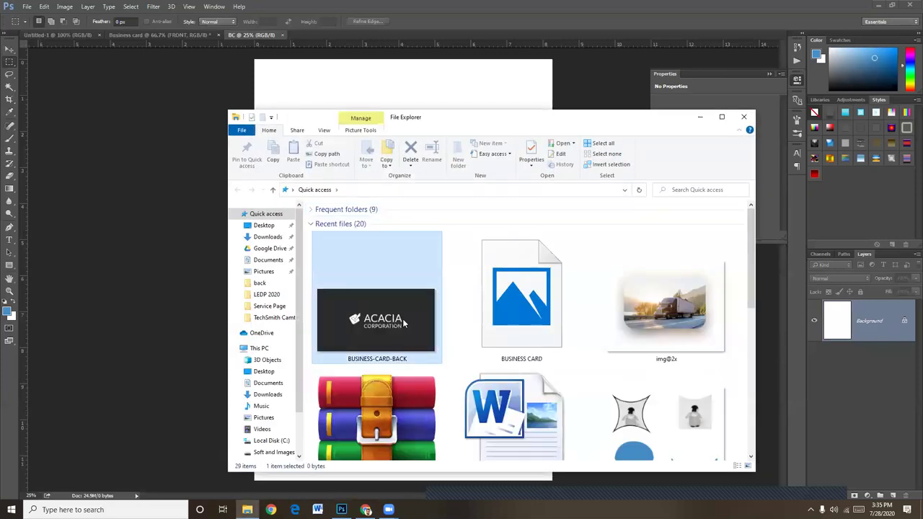
ctrl+click(524, 308)
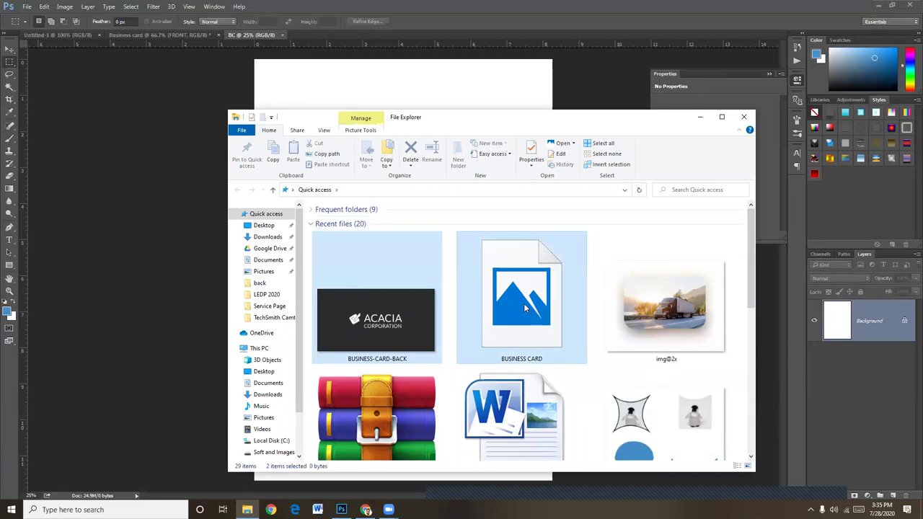
click(412, 307)
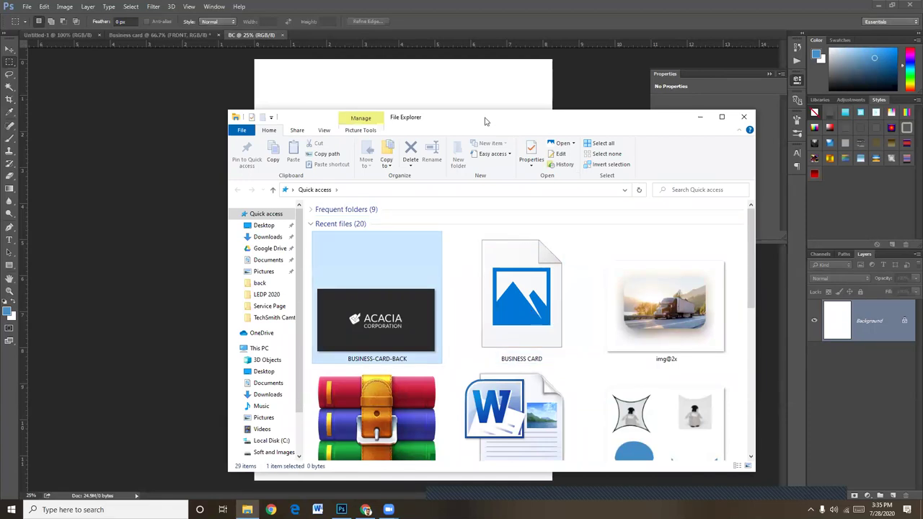
drag(485, 121, 752, 126)
click(439, 188)
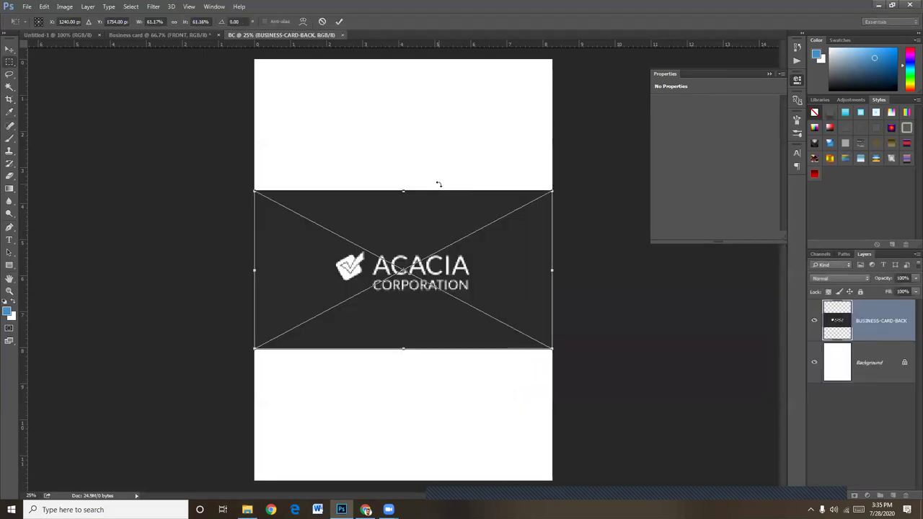
Commit the placed dark back card spanning the BC page width and zoom out.
key(Return)
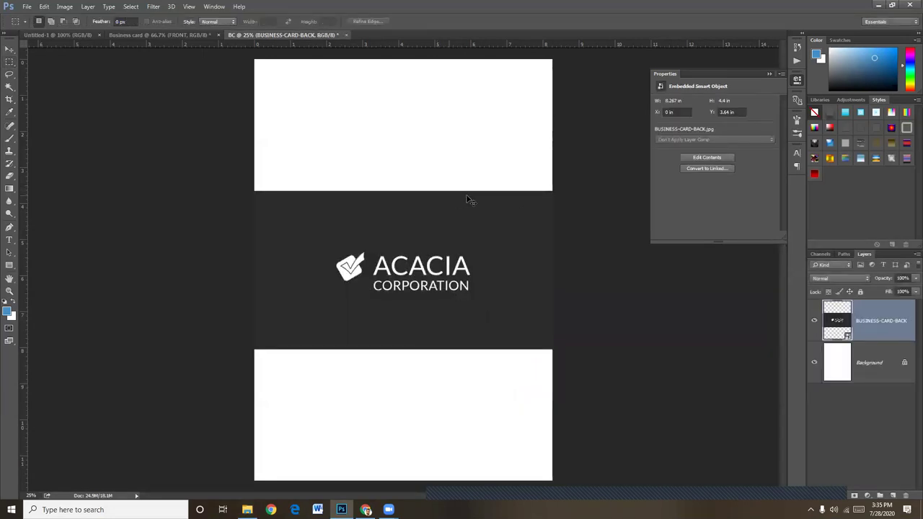
key(ctrl+t)
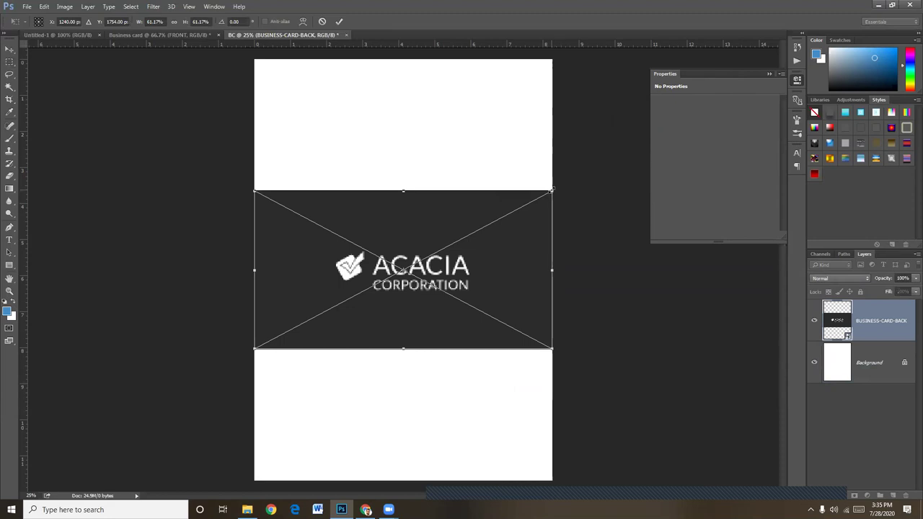
key(Return)
key(ctrl+minus)
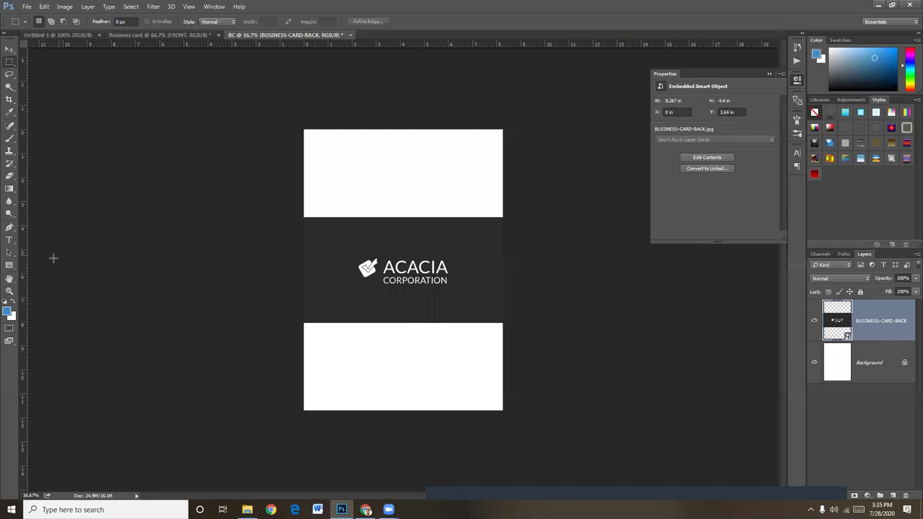
Cancel a trial crop and clear the Crop tool's fixed width and height values.
click(9, 99)
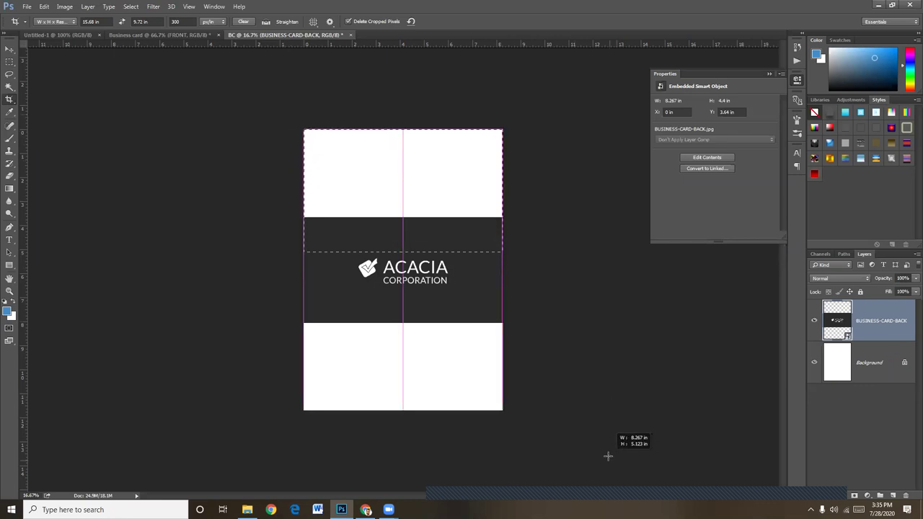
drag(284, 113, 607, 437)
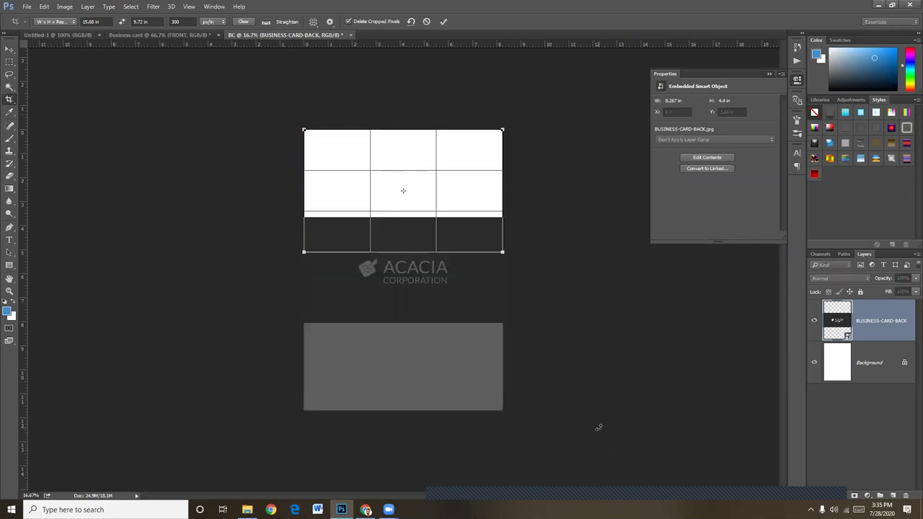
key(Escape)
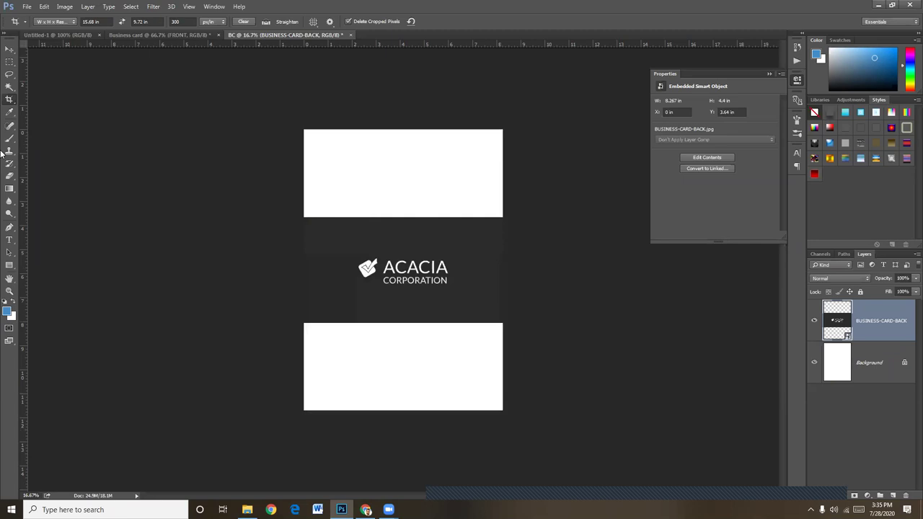
click(42, 23)
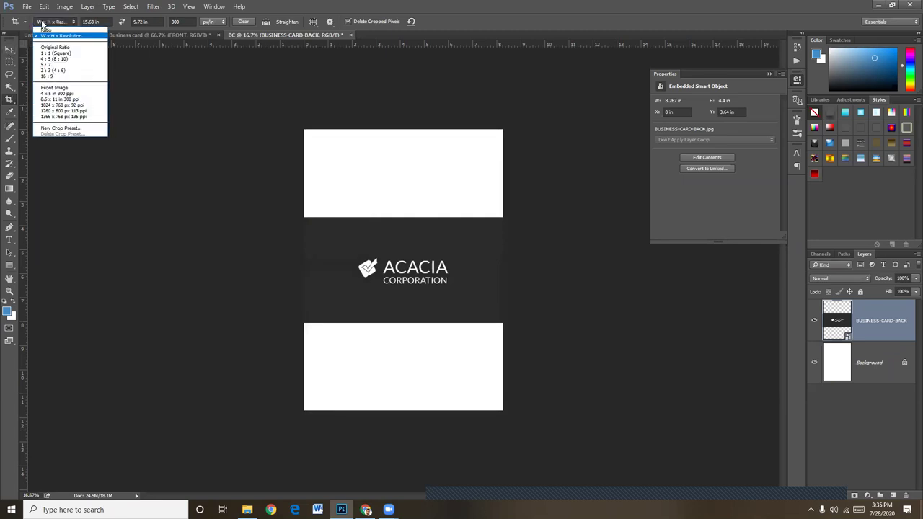
click(57, 23)
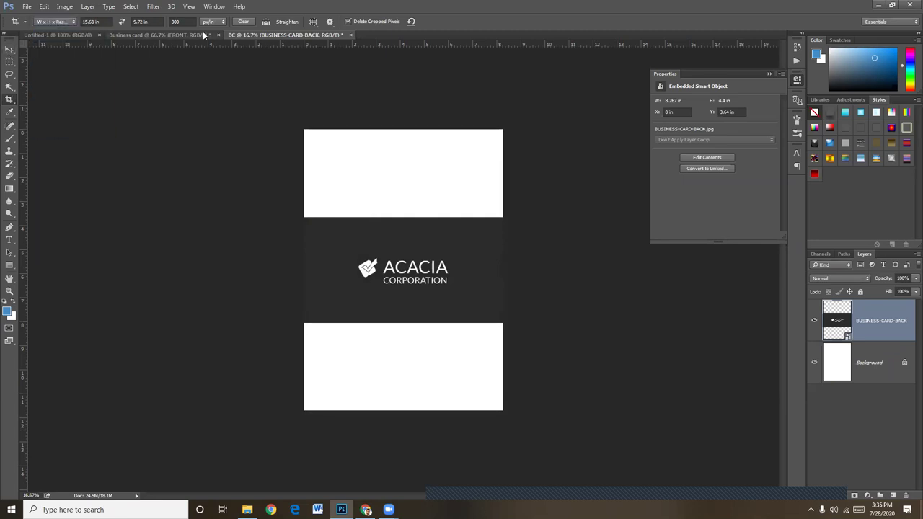
double_click(148, 22)
double_click(100, 22)
key(BackSpace)
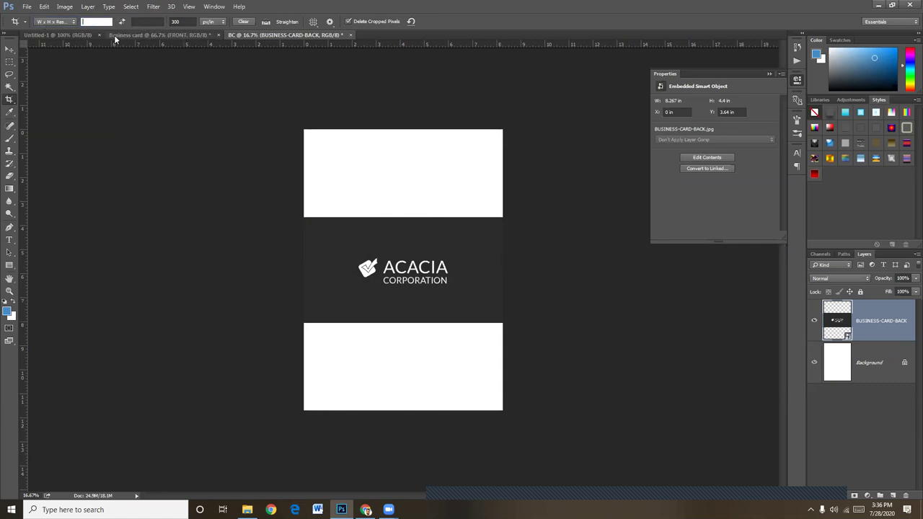
Create a new landscape document 297 mm wide by 210 mm high at 300 ppi.
click(27, 6)
click(34, 16)
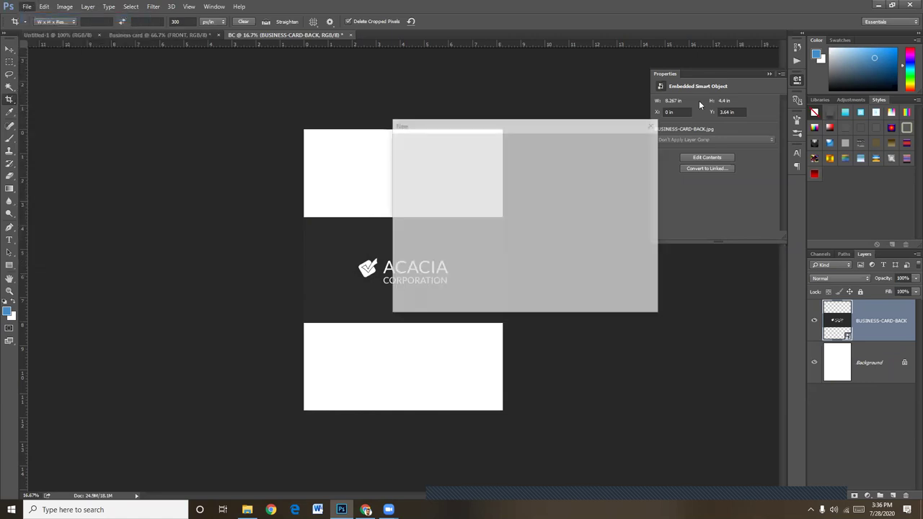
drag(488, 186, 462, 186)
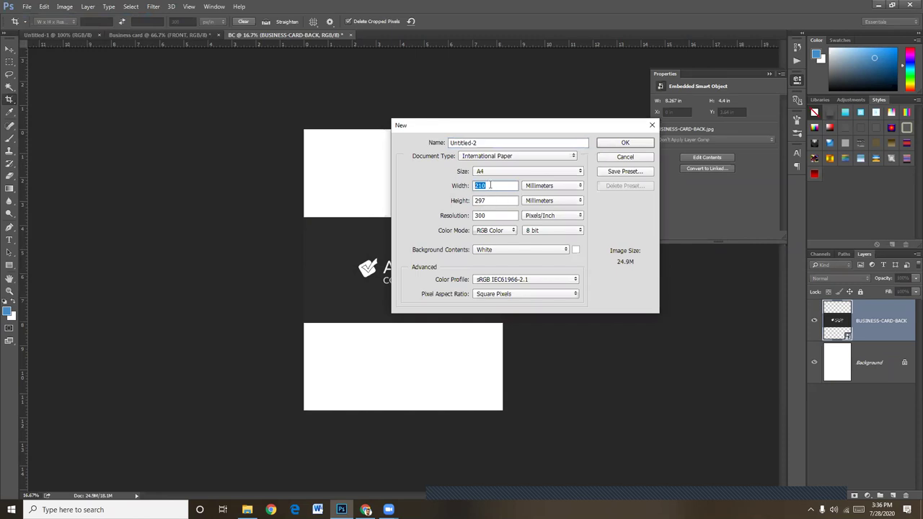
click(492, 185)
double_click(496, 186)
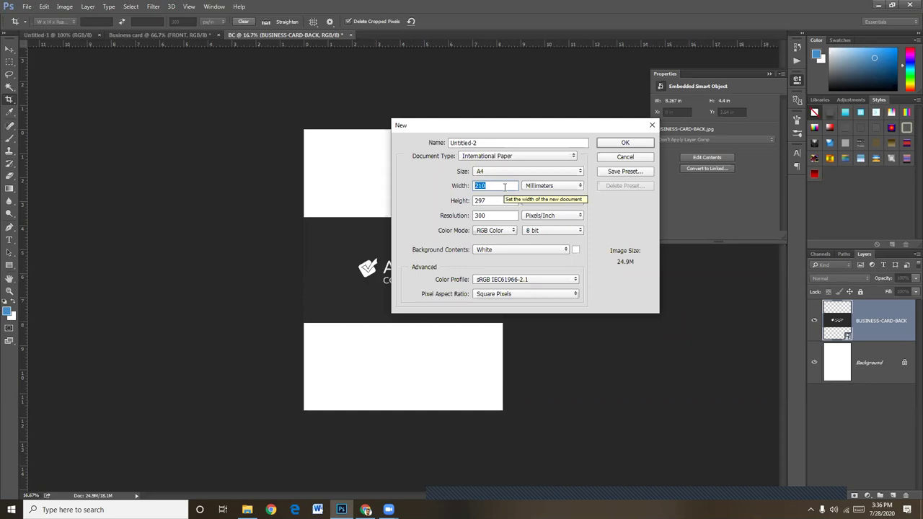
text(297)
key(Tab)
text(2)
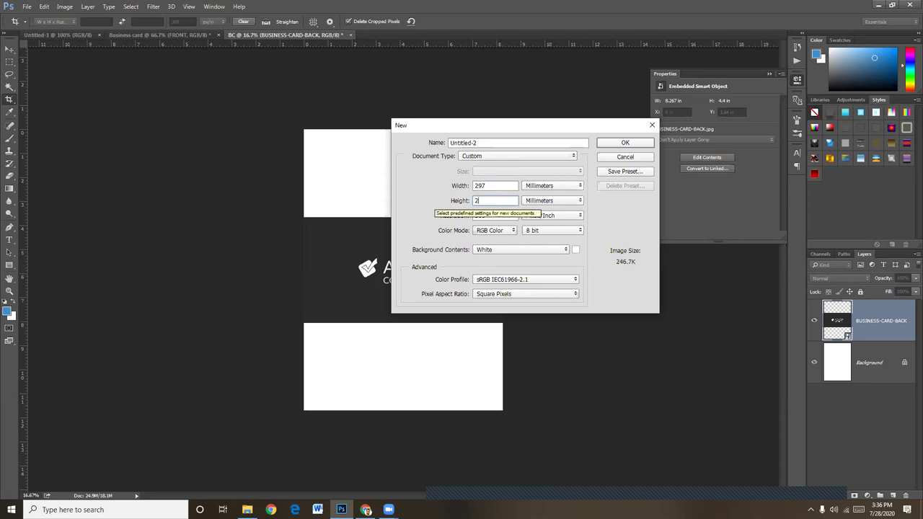
text(10)
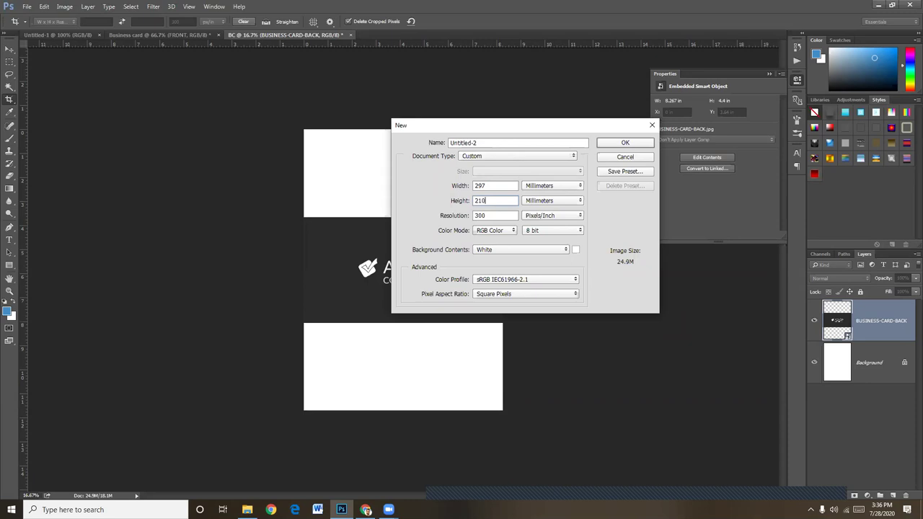
click(630, 146)
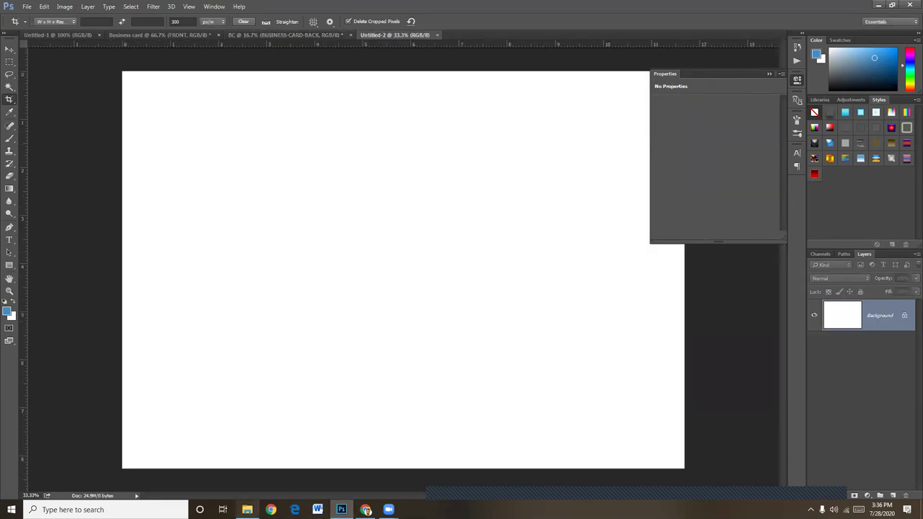
Place BUSINESS-CARD-BACK on the new page, scaled to about half size.
click(247, 510)
mouse_move(627, 333)
mouse_down()
mouse_move(368, 263)
mouse_move(372, 246)
mouse_up()
key(ctrl+minus)
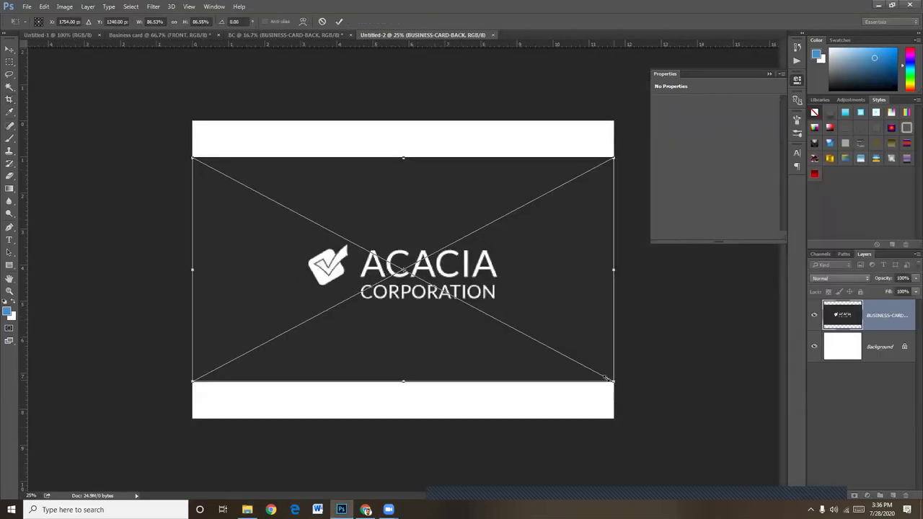
drag(606, 378, 431, 293)
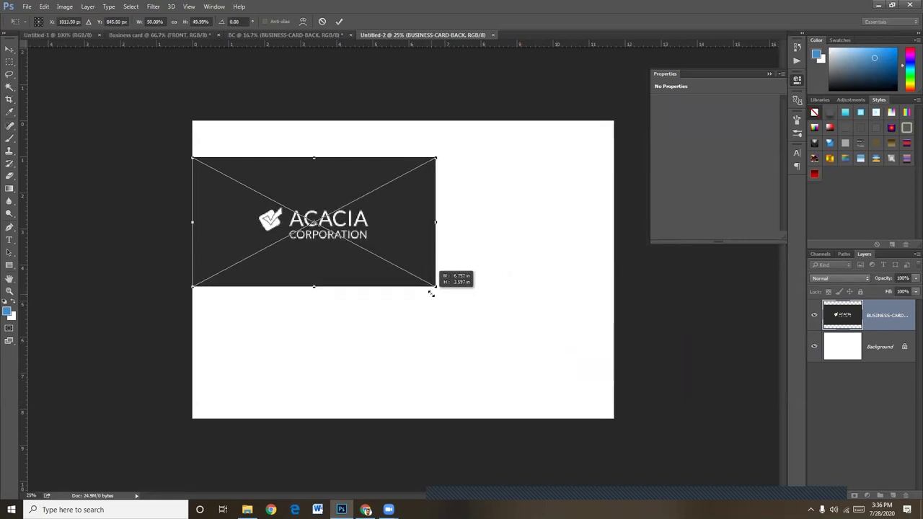
key(c)
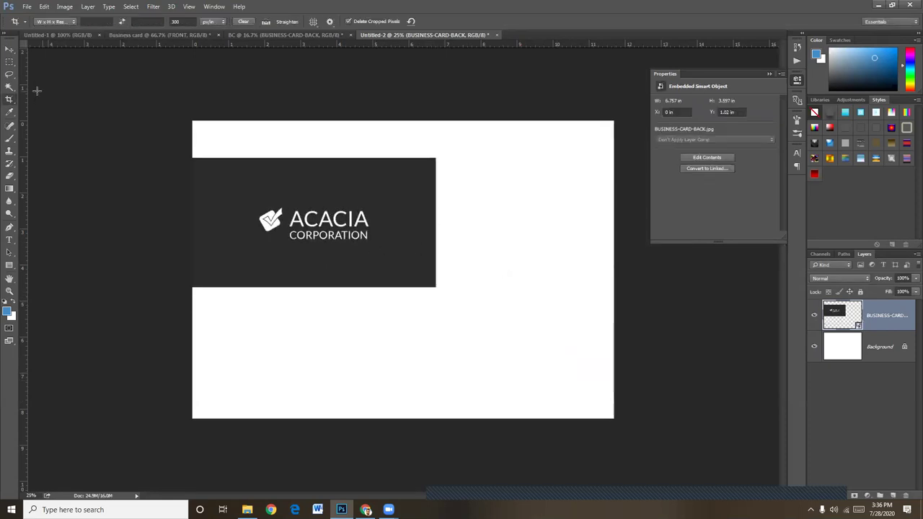
Move the back card toward the top centre and enlarge it slightly.
click(9, 48)
drag(291, 222, 365, 209)
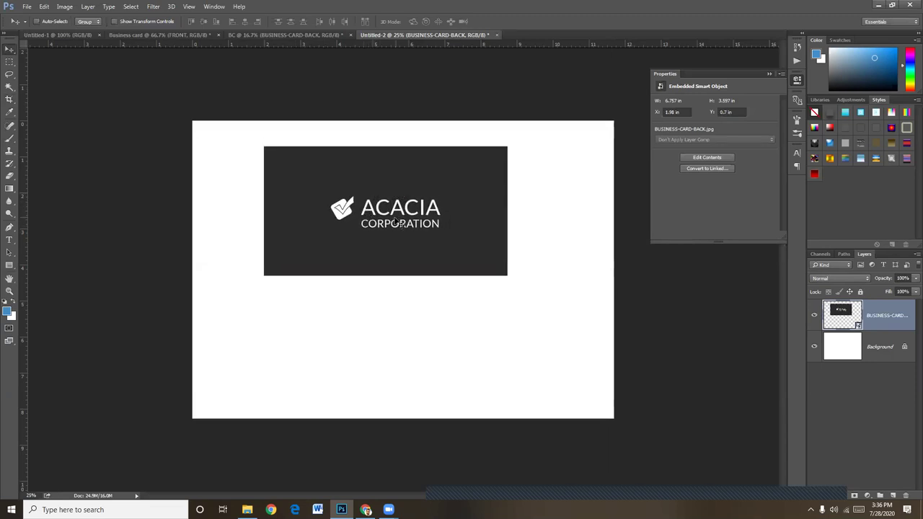
key(ctrl+t)
drag(506, 276, 514, 280)
key(Return)
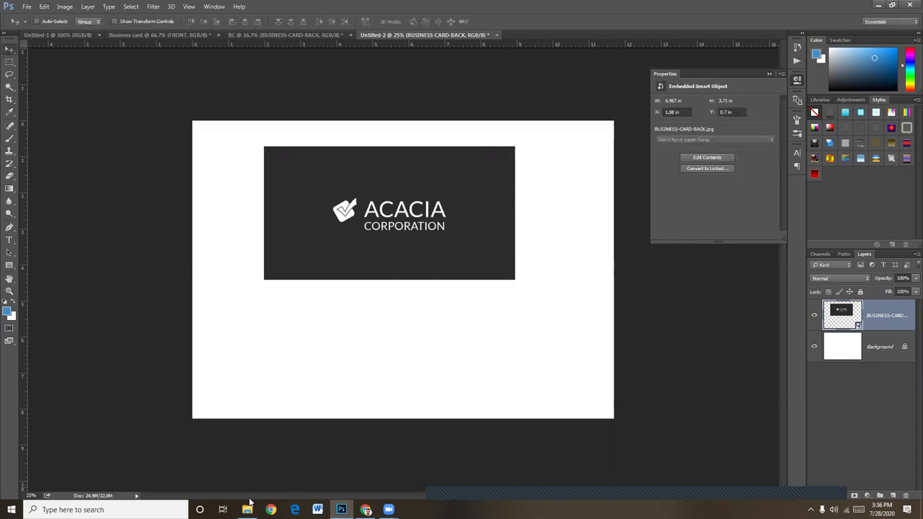
Select the BUSINESS CARD file in File Explorer and return to the new page.
click(247, 510)
click(807, 324)
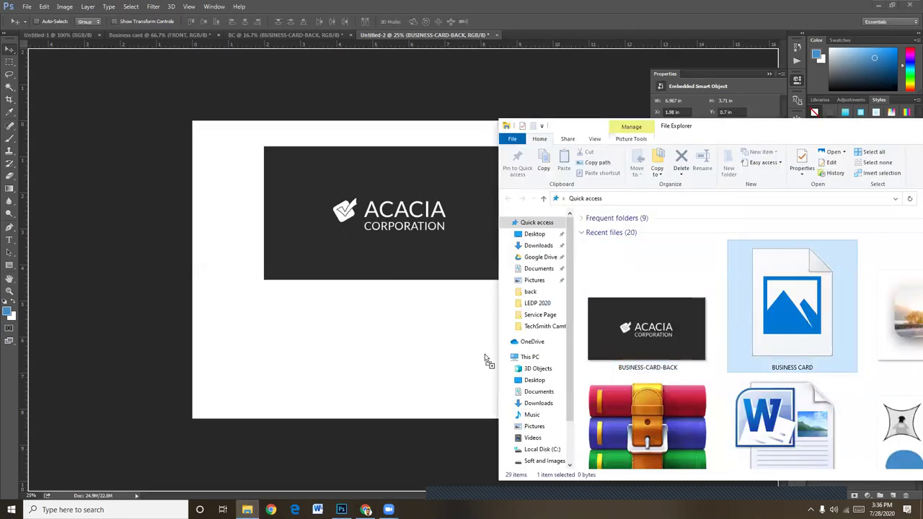
click(444, 337)
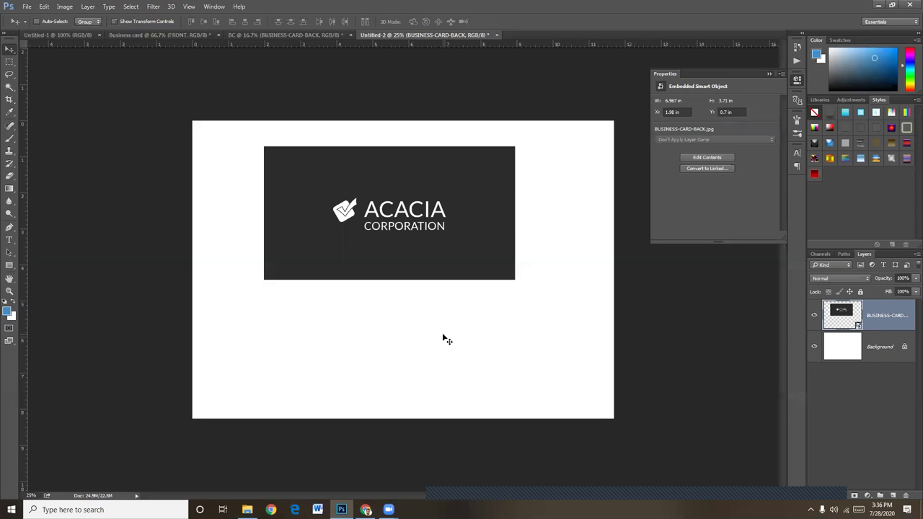
In the Business card document, show the white front card and hide the back.
click(256, 34)
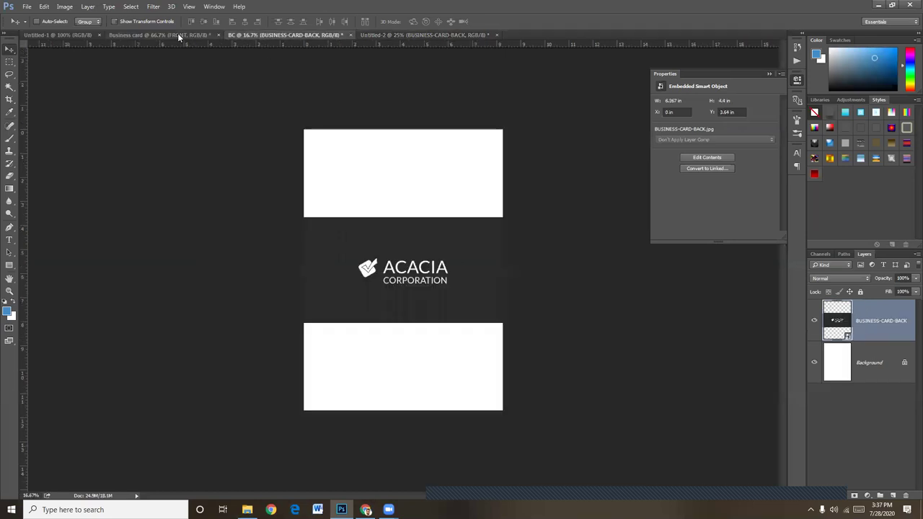
click(176, 33)
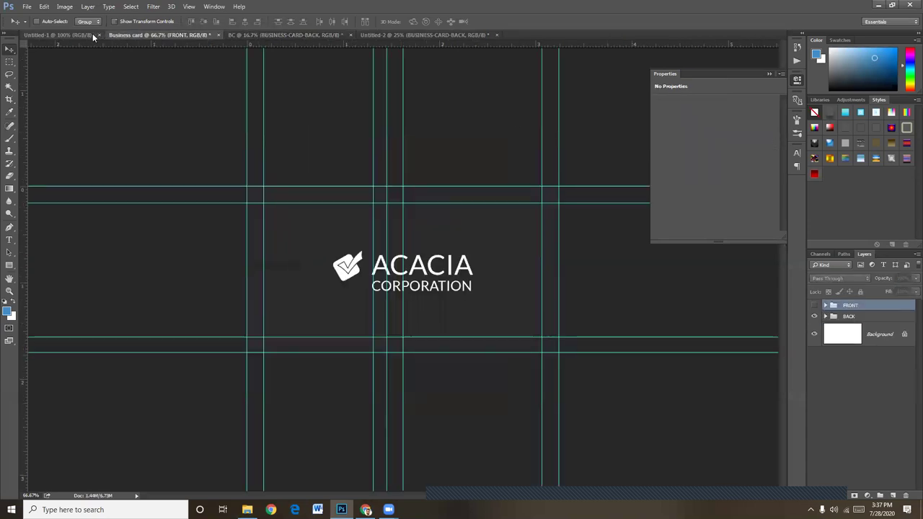
drag(815, 305, 815, 315)
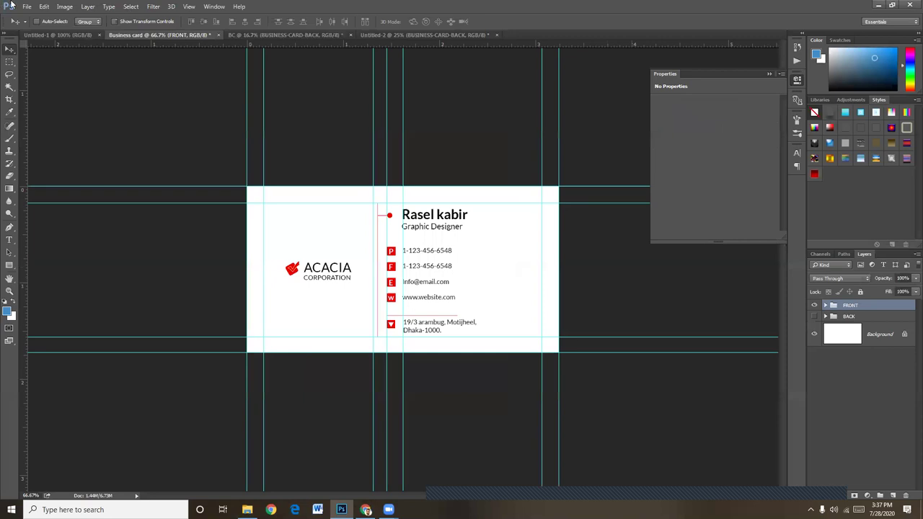
Export the front card via Save for Web as JPEG, replacing BUSINESS-CARD.jpg on the Desktop.
click(24, 7)
mouse_move(43, 145)
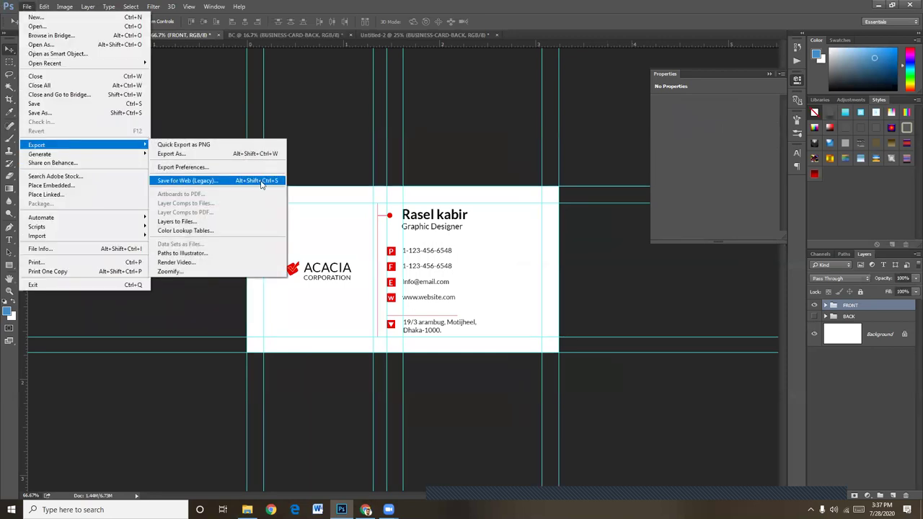
click(234, 182)
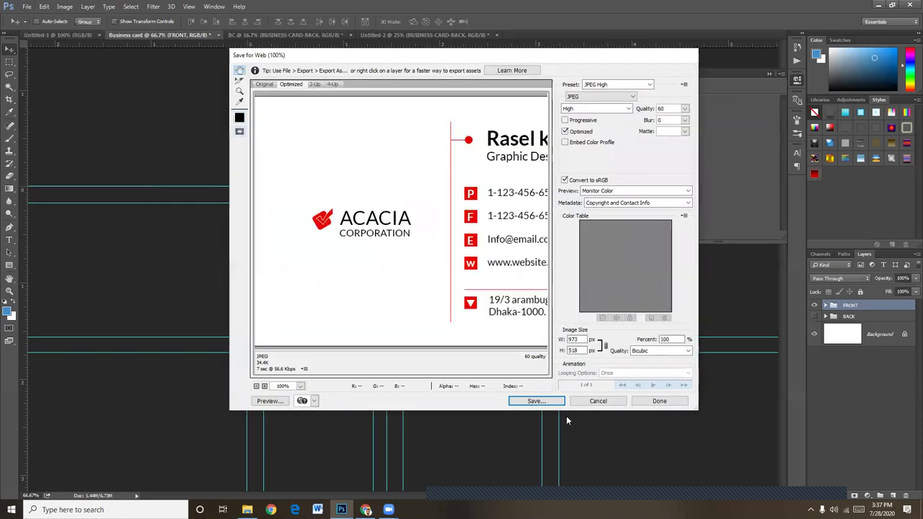
click(535, 401)
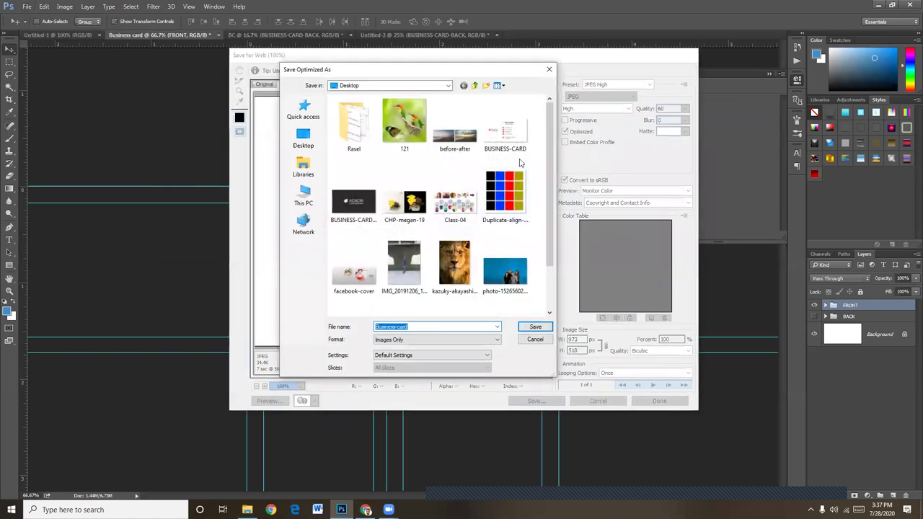
click(512, 134)
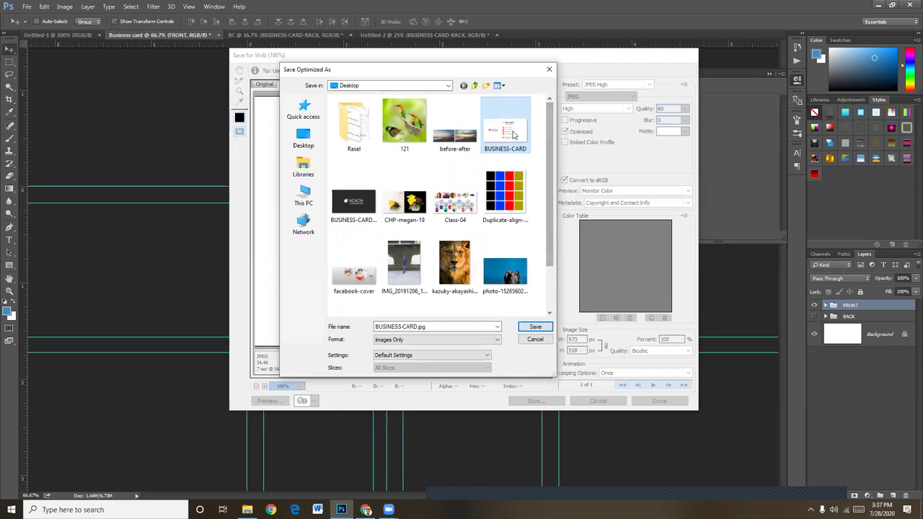
click(430, 327)
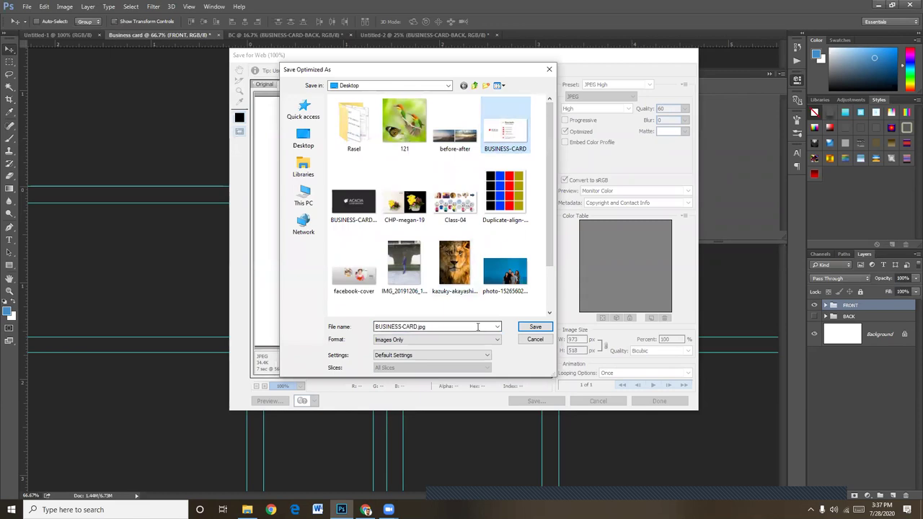
click(533, 327)
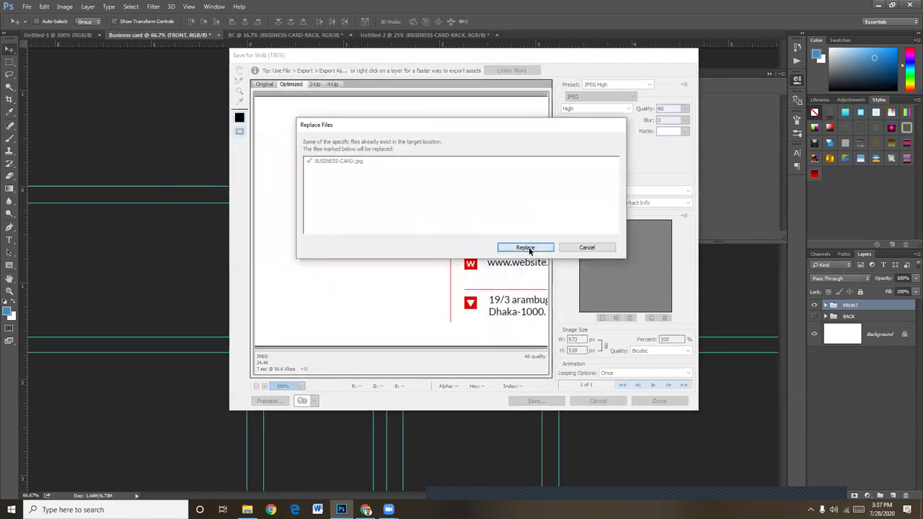
click(526, 248)
click(247, 510)
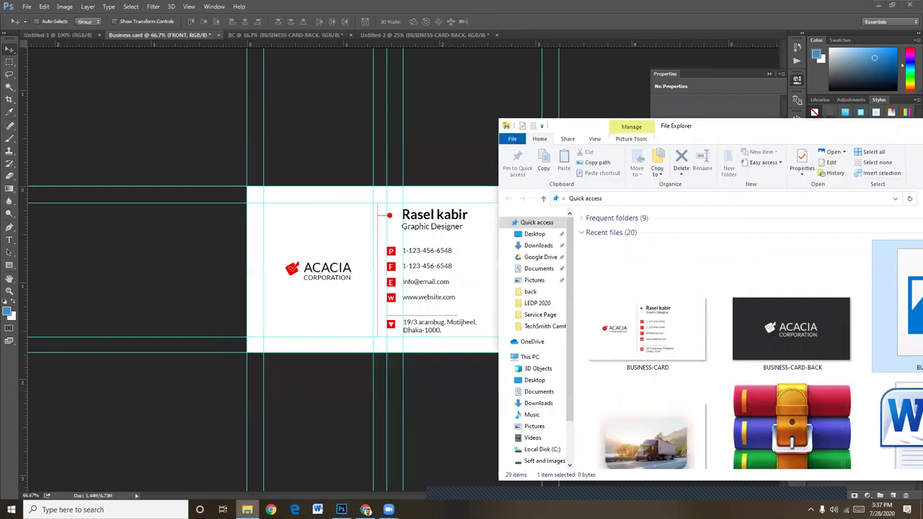
click(669, 343)
Place the BUSINESS-CARD front image on the sheet and shrink it to about half size.
mouse_move(664, 344)
mouse_down()
mouse_move(407, 183)
mouse_move(412, 302)
mouse_up()
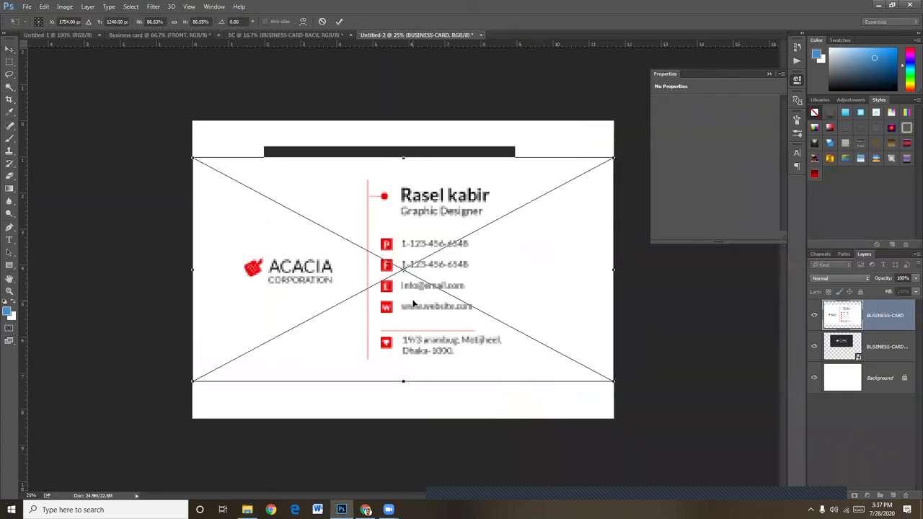
key(Return)
key(ctrl+t)
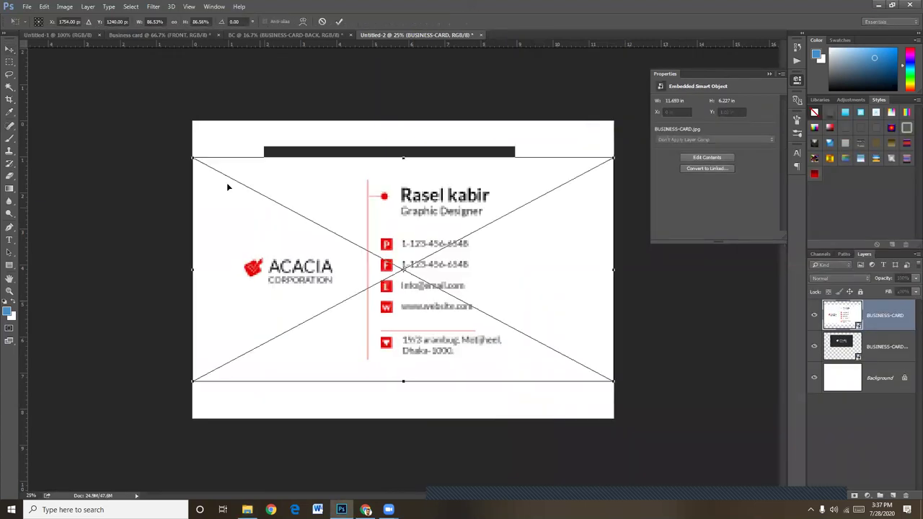
drag(195, 159, 371, 267)
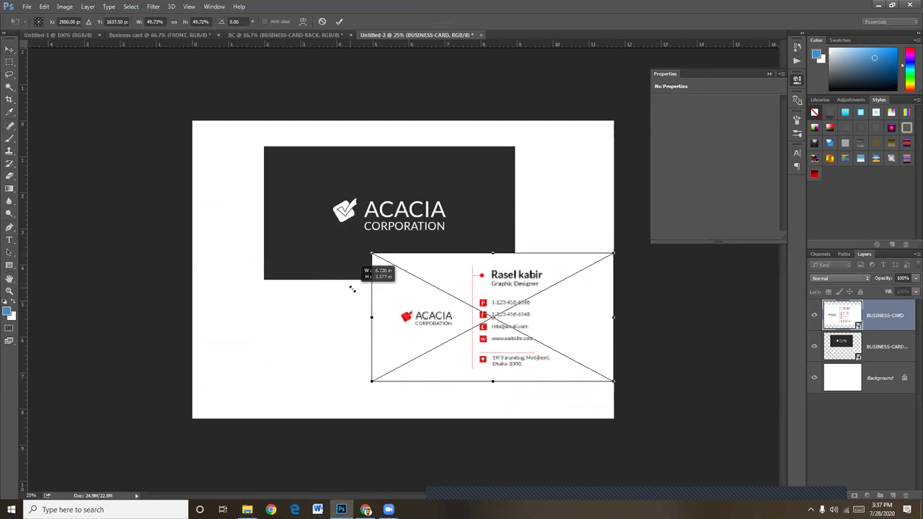
drag(458, 294, 359, 321)
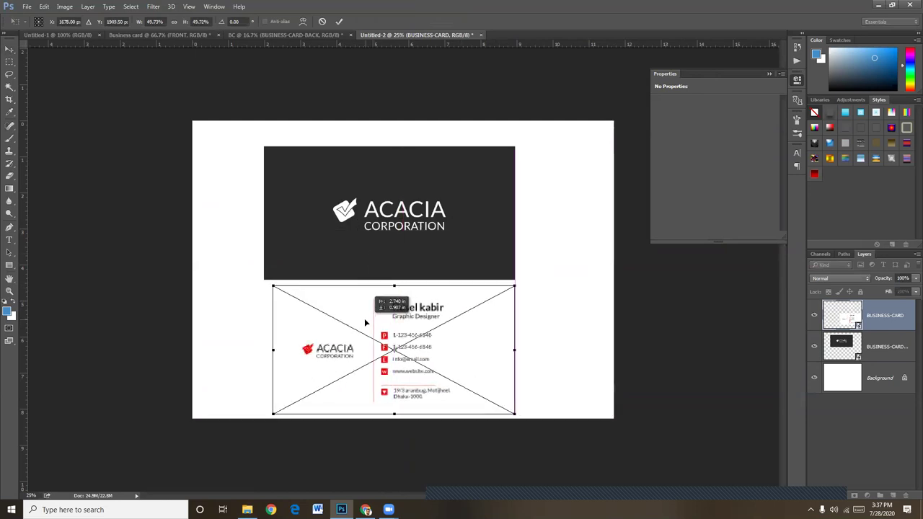
key(ctrl+minus)
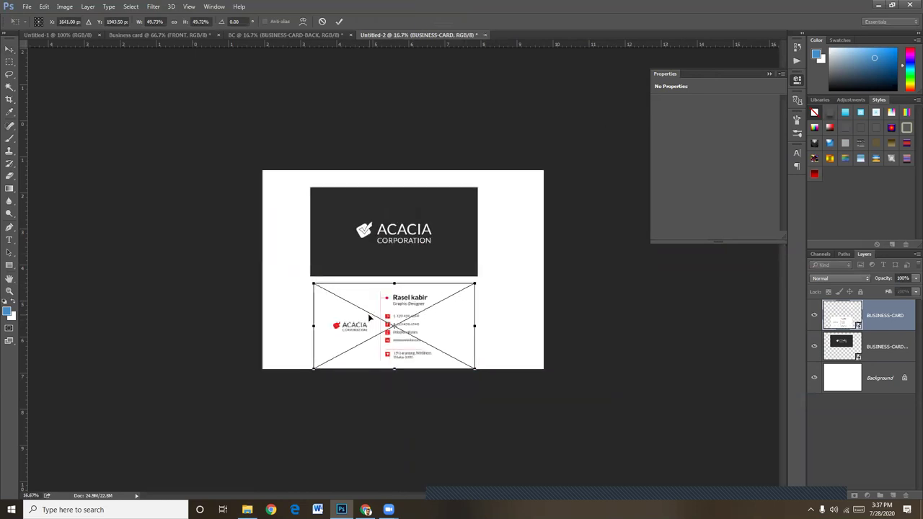
right_click(430, 234)
key(Escape)
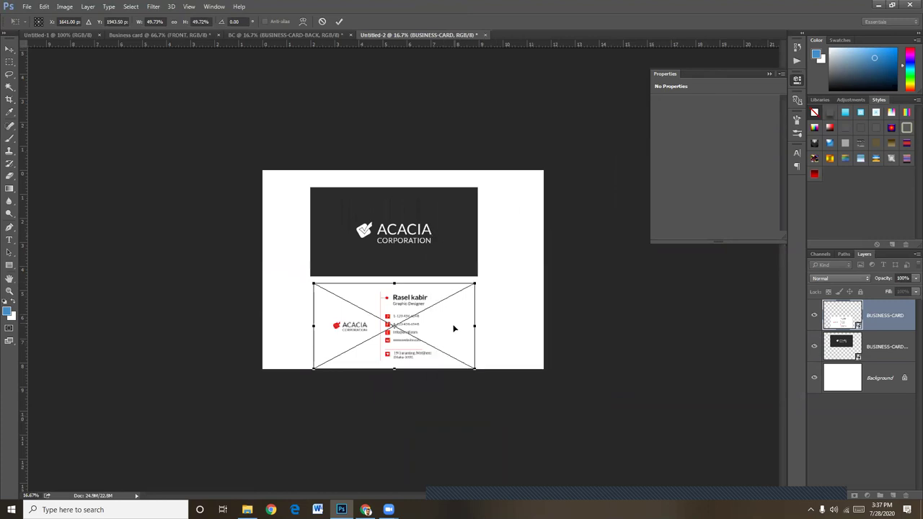
key(Return)
Move the front card to the top-left and the dark back card to the bottom-right.
right_click(427, 317)
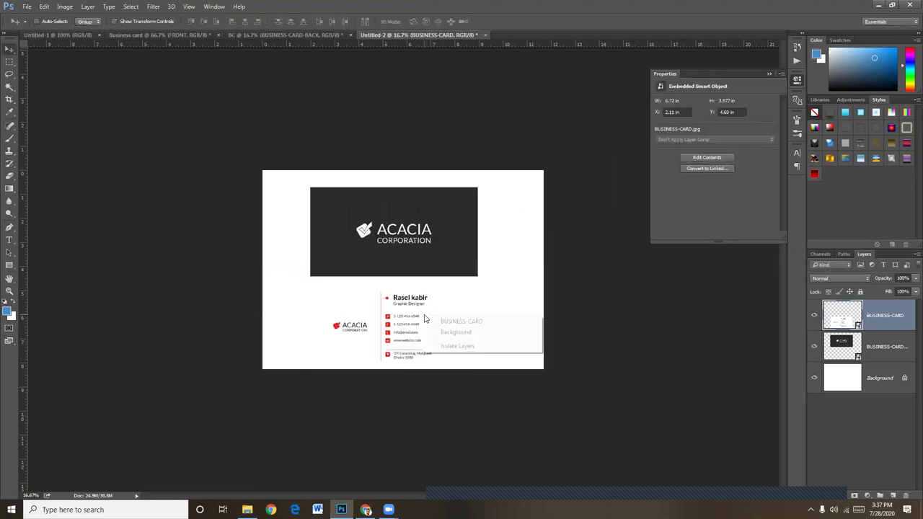
click(433, 319)
mouse_move(403, 325)
mouse_down()
mouse_move(377, 290)
mouse_move(435, 253)
mouse_up()
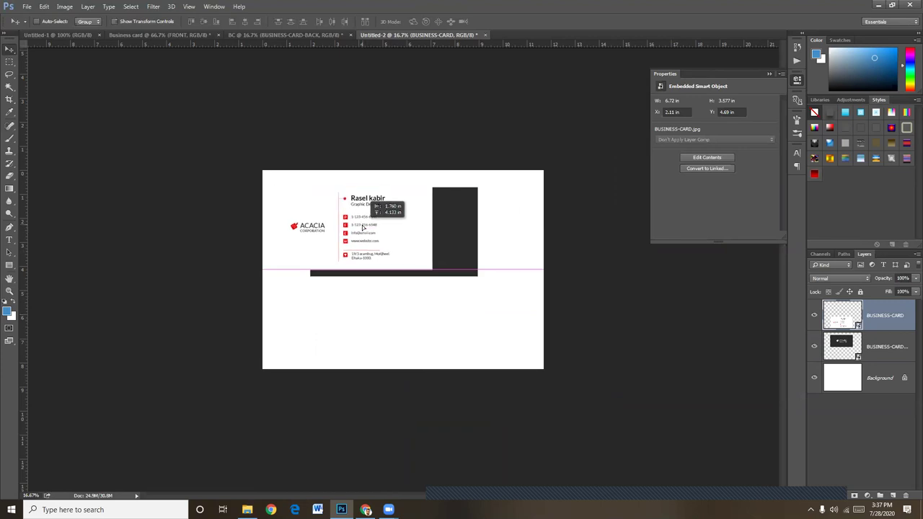
right_click(454, 252)
click(462, 254)
mouse_move(455, 253)
mouse_down()
mouse_move(487, 345)
mouse_move(508, 333)
mouse_up()
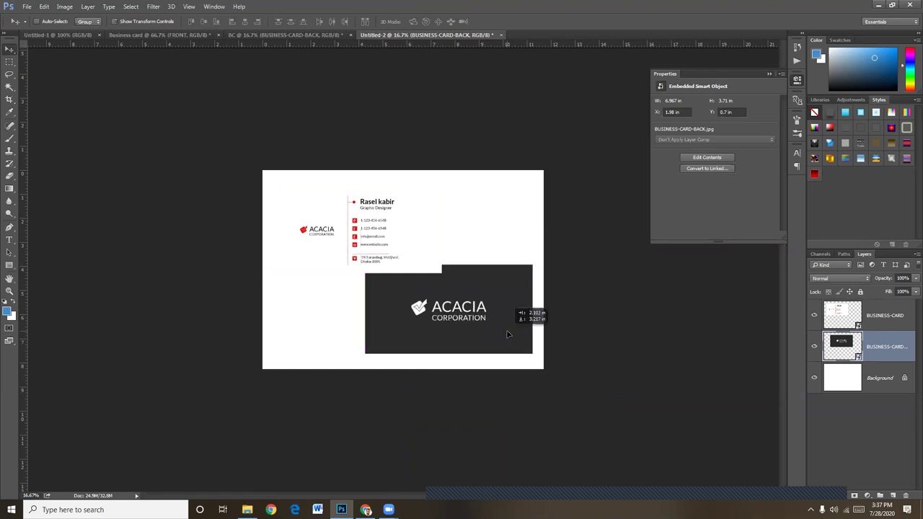
click(872, 321)
Add a Drop Shadow with enlarged size to the front card, then to the back card.
click(866, 496)
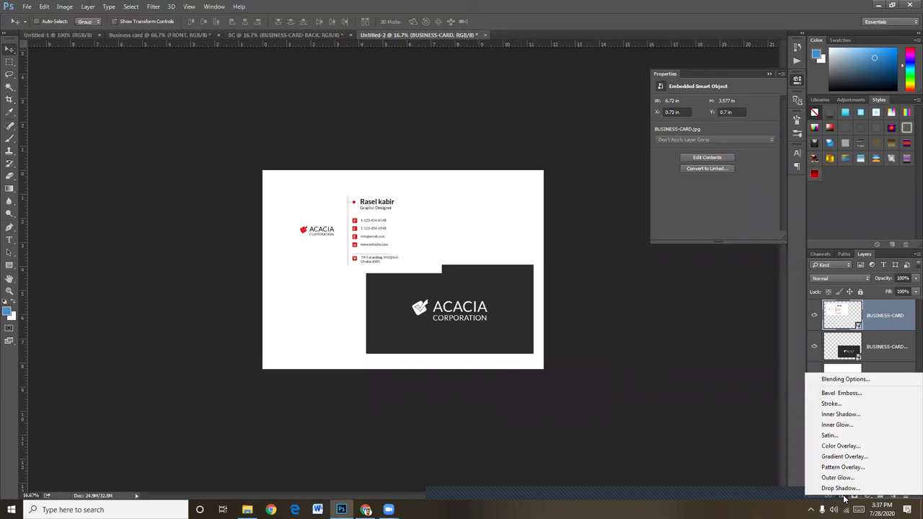
click(782, 337)
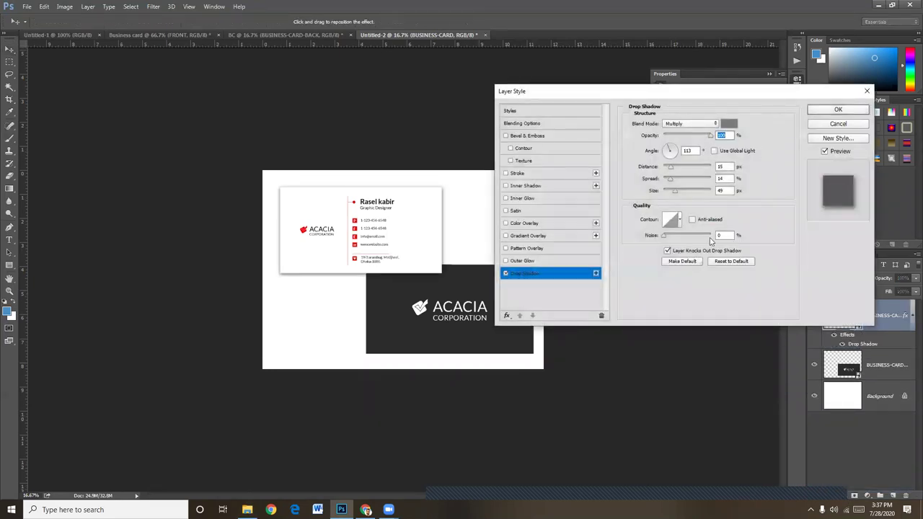
drag(676, 193, 678, 196)
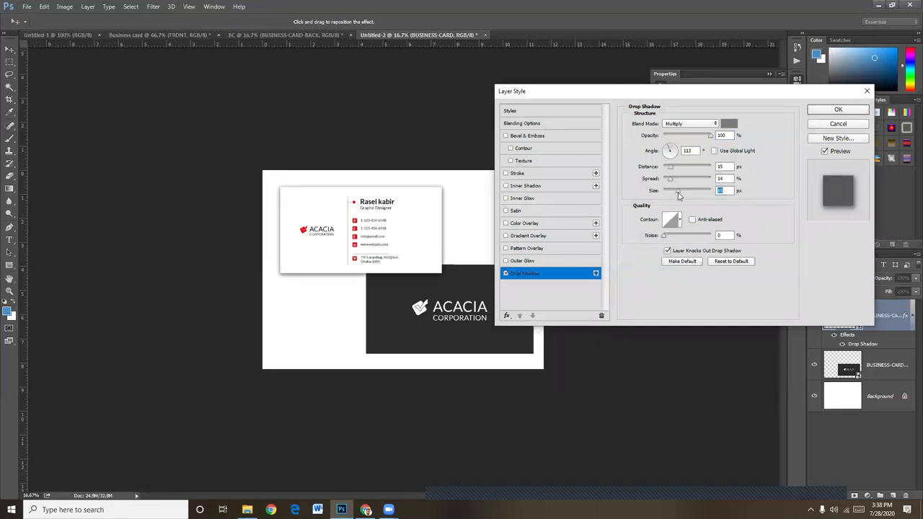
click(838, 111)
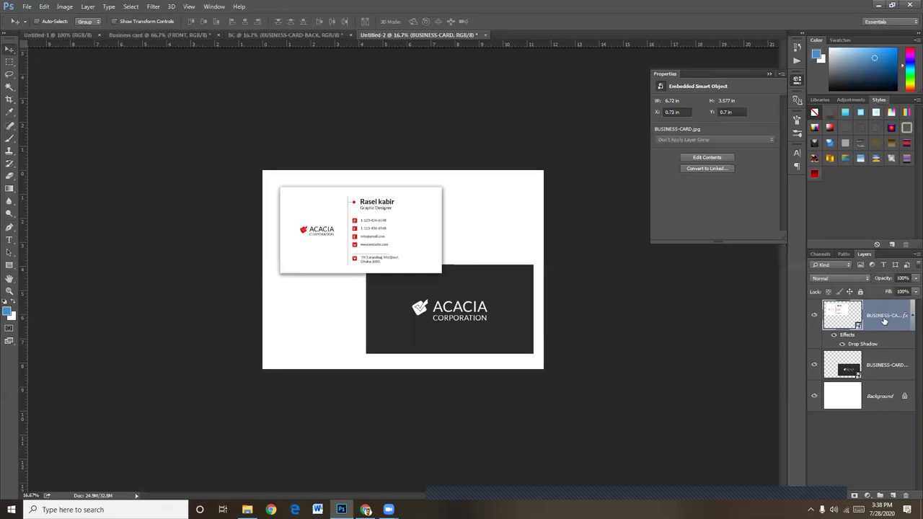
click(883, 366)
click(843, 496)
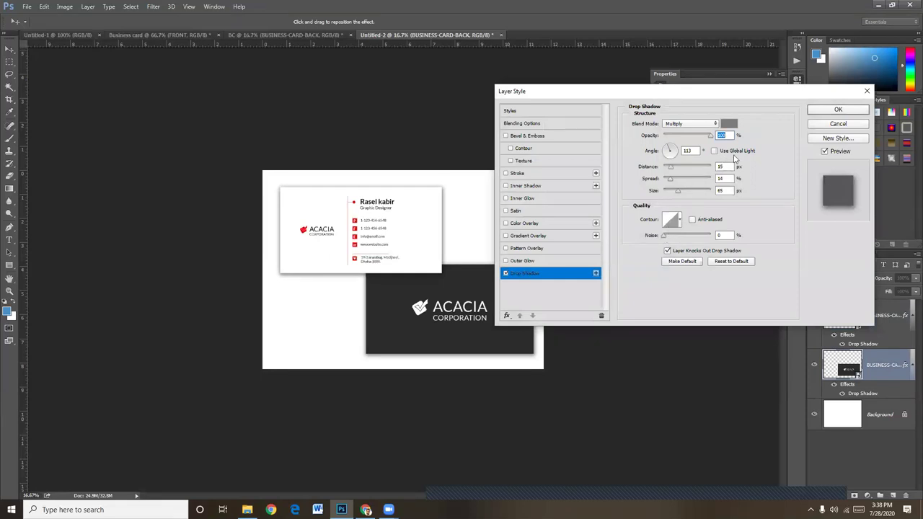
click(838, 110)
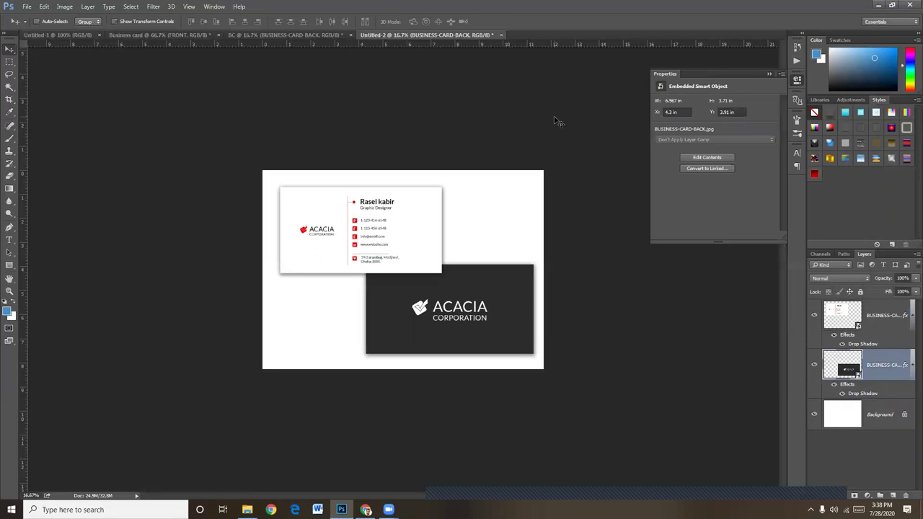
click(26, 6)
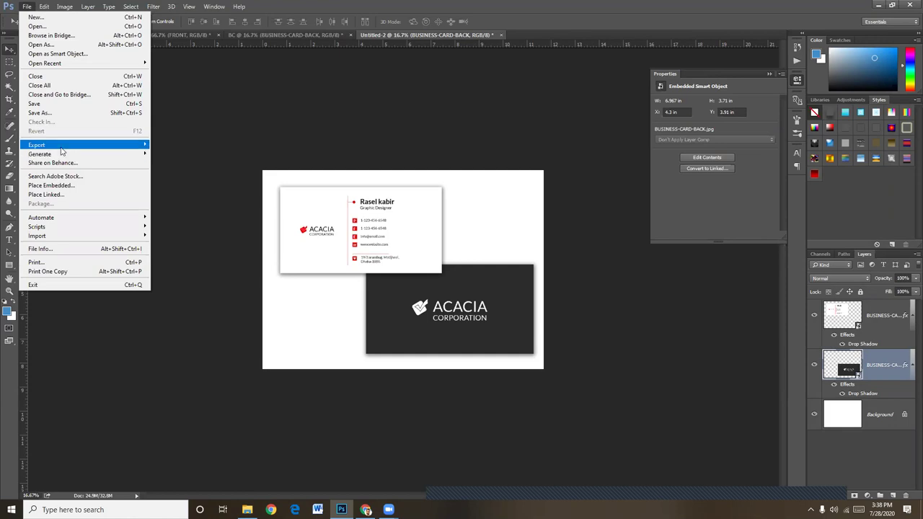
Save the two-card sheet via Save for Web (Legacy) as a business card JPEG, then zoom in.
click(186, 180)
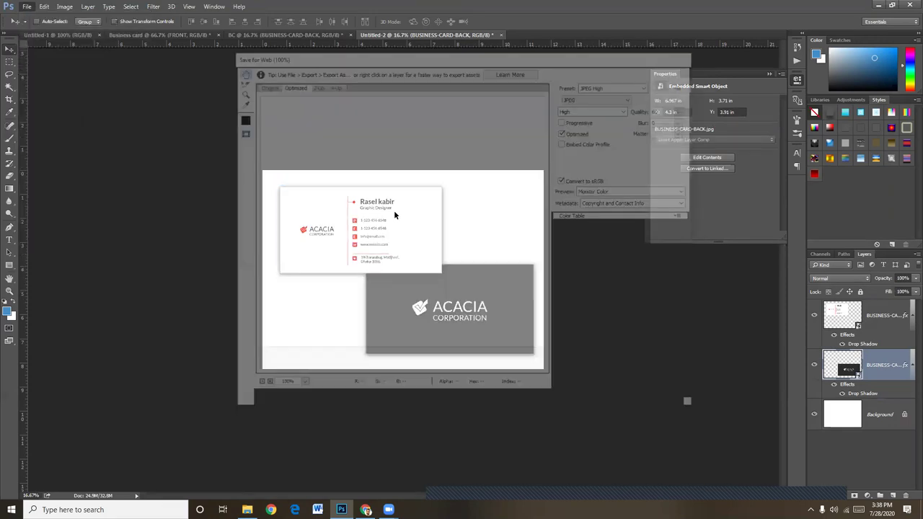
click(546, 403)
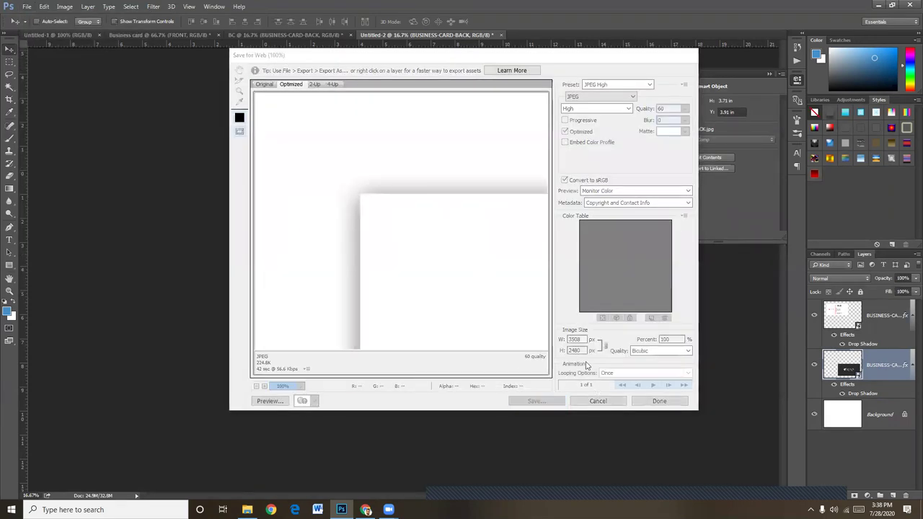
drag(418, 325, 317, 326)
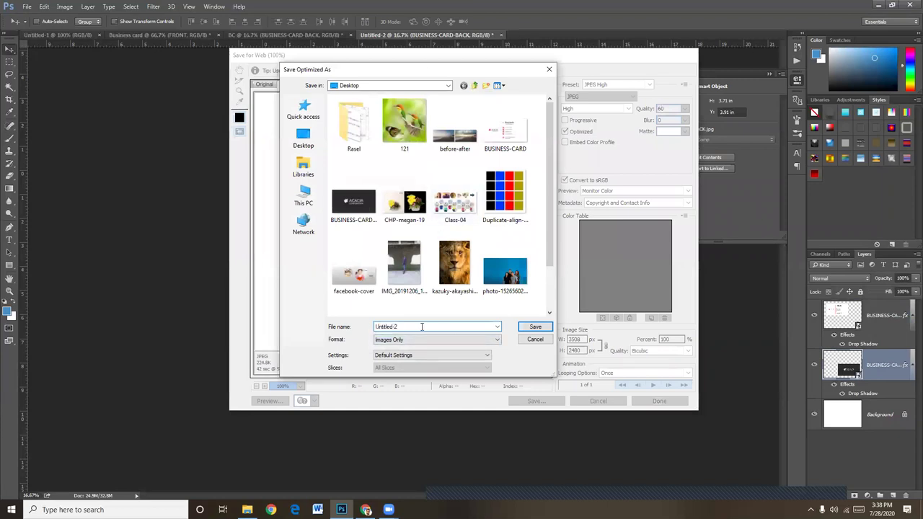
text(BU)
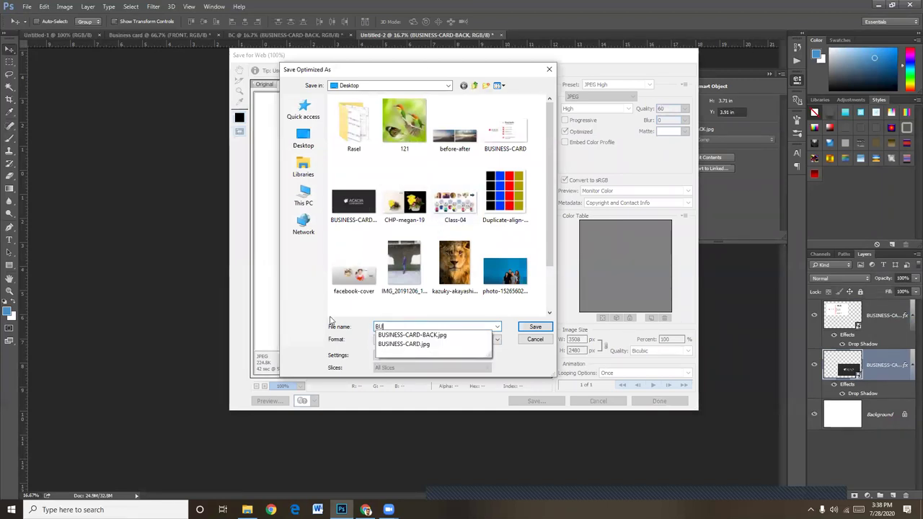
key(BackSpace)
key(BackSpace)
text(business card f and b)
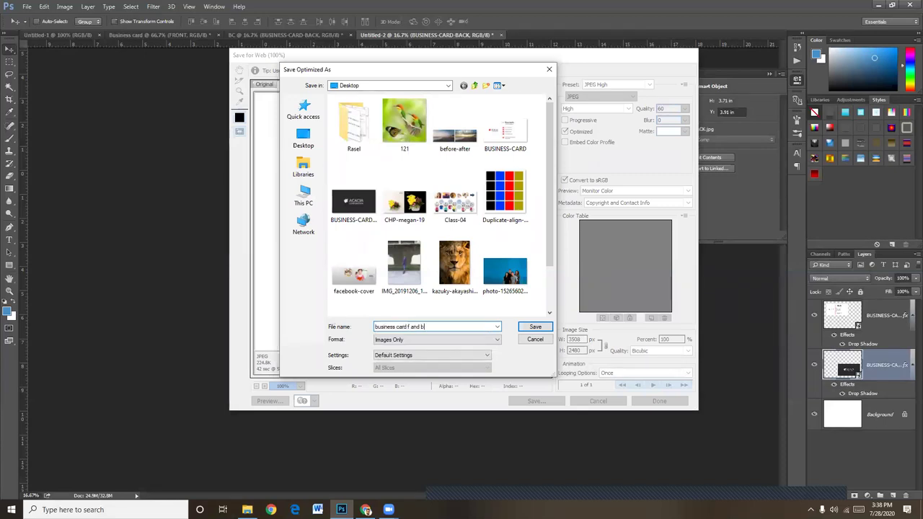
key(Return)
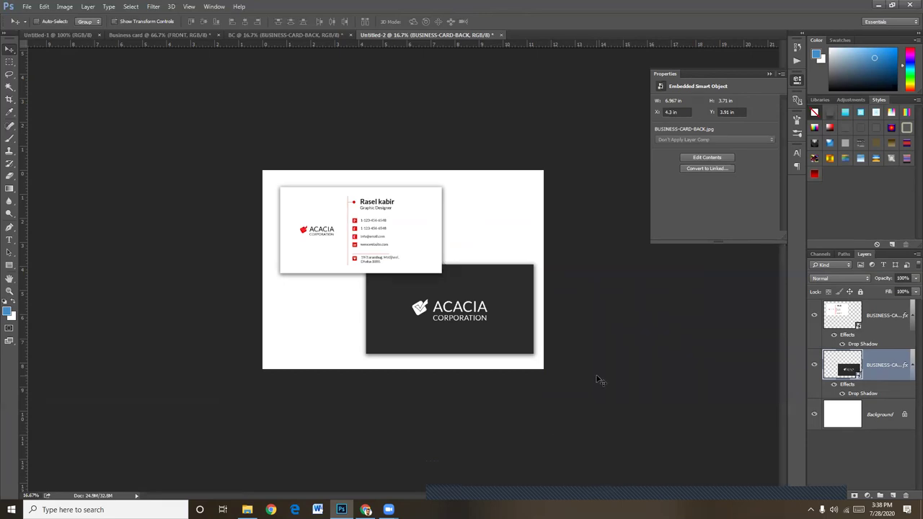
key(ctrl+plus)
key(ctrl+plus)
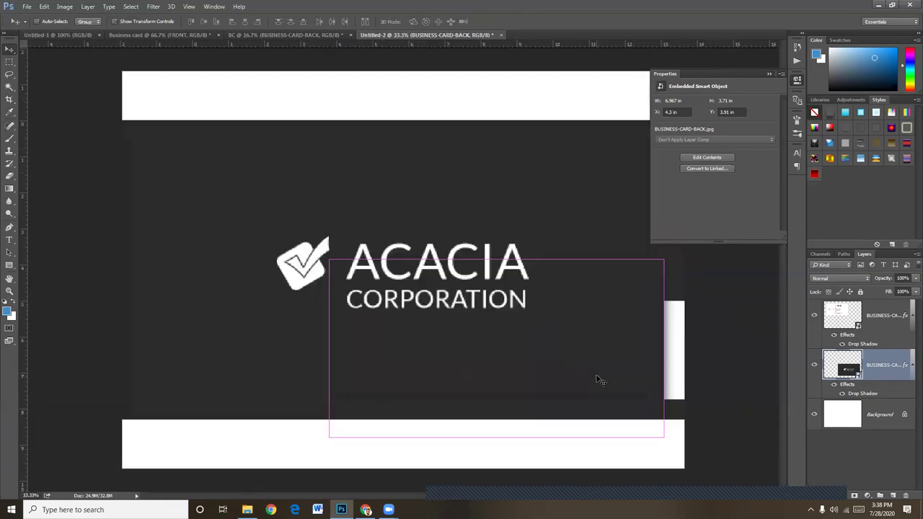